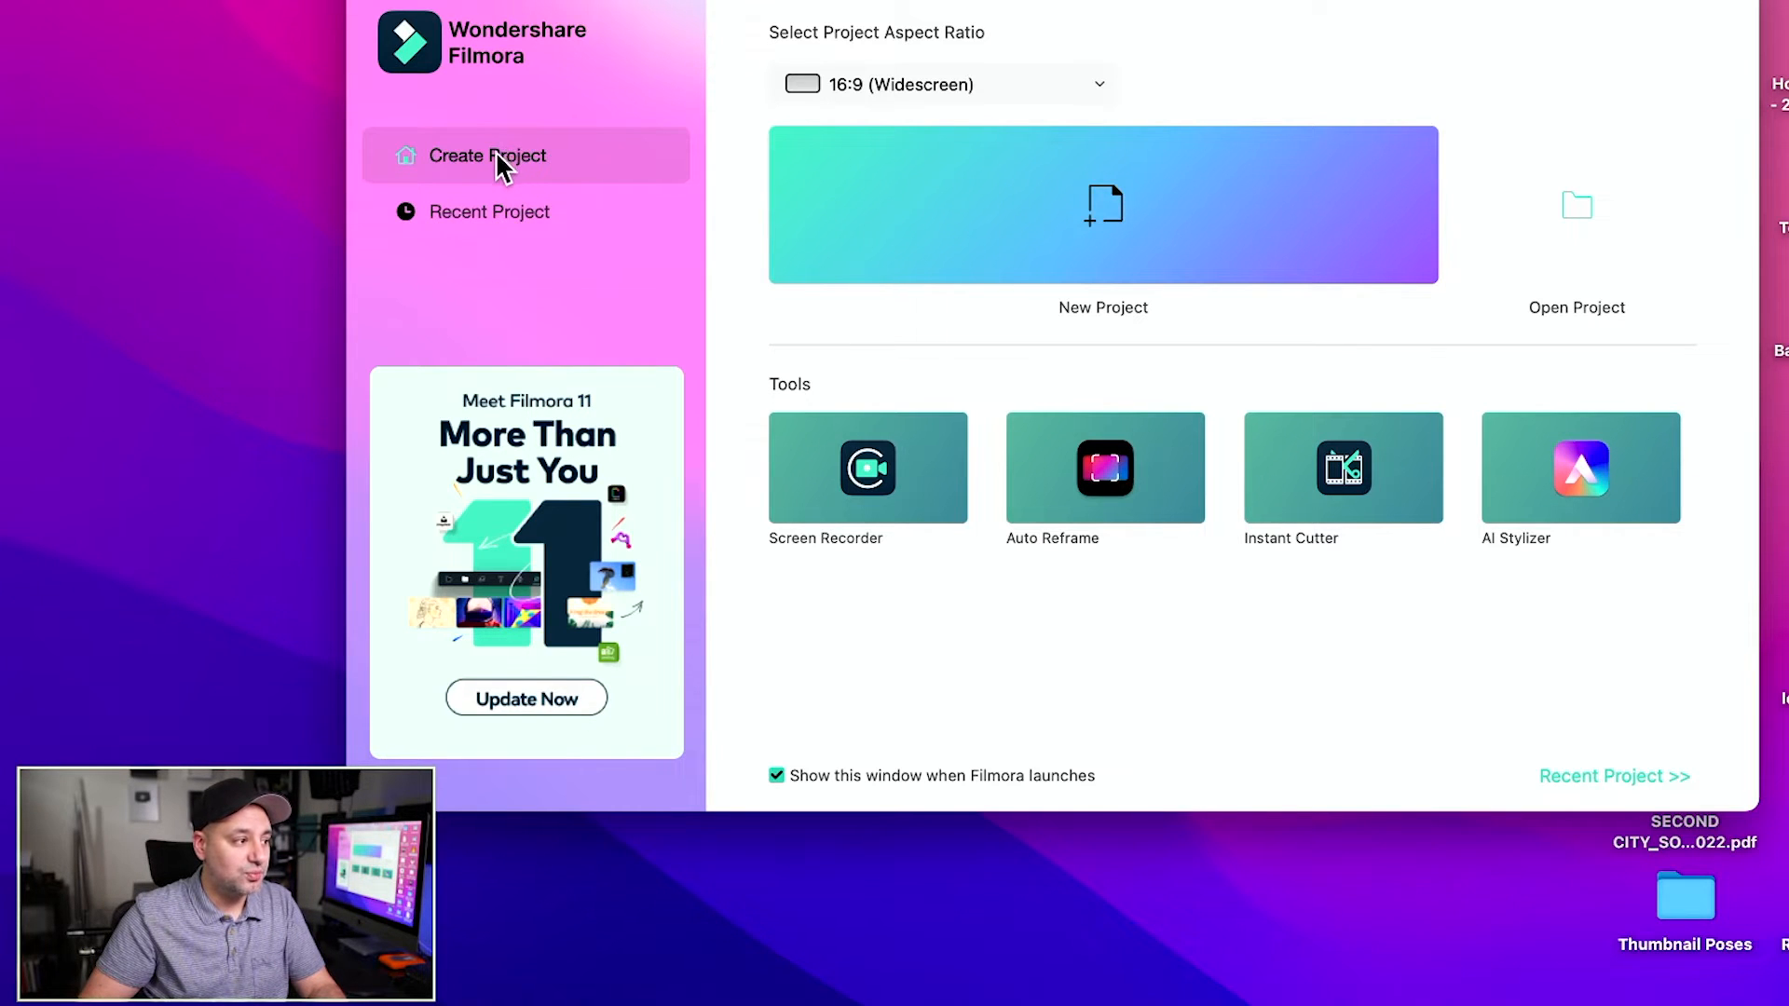
left_click(964, 86)
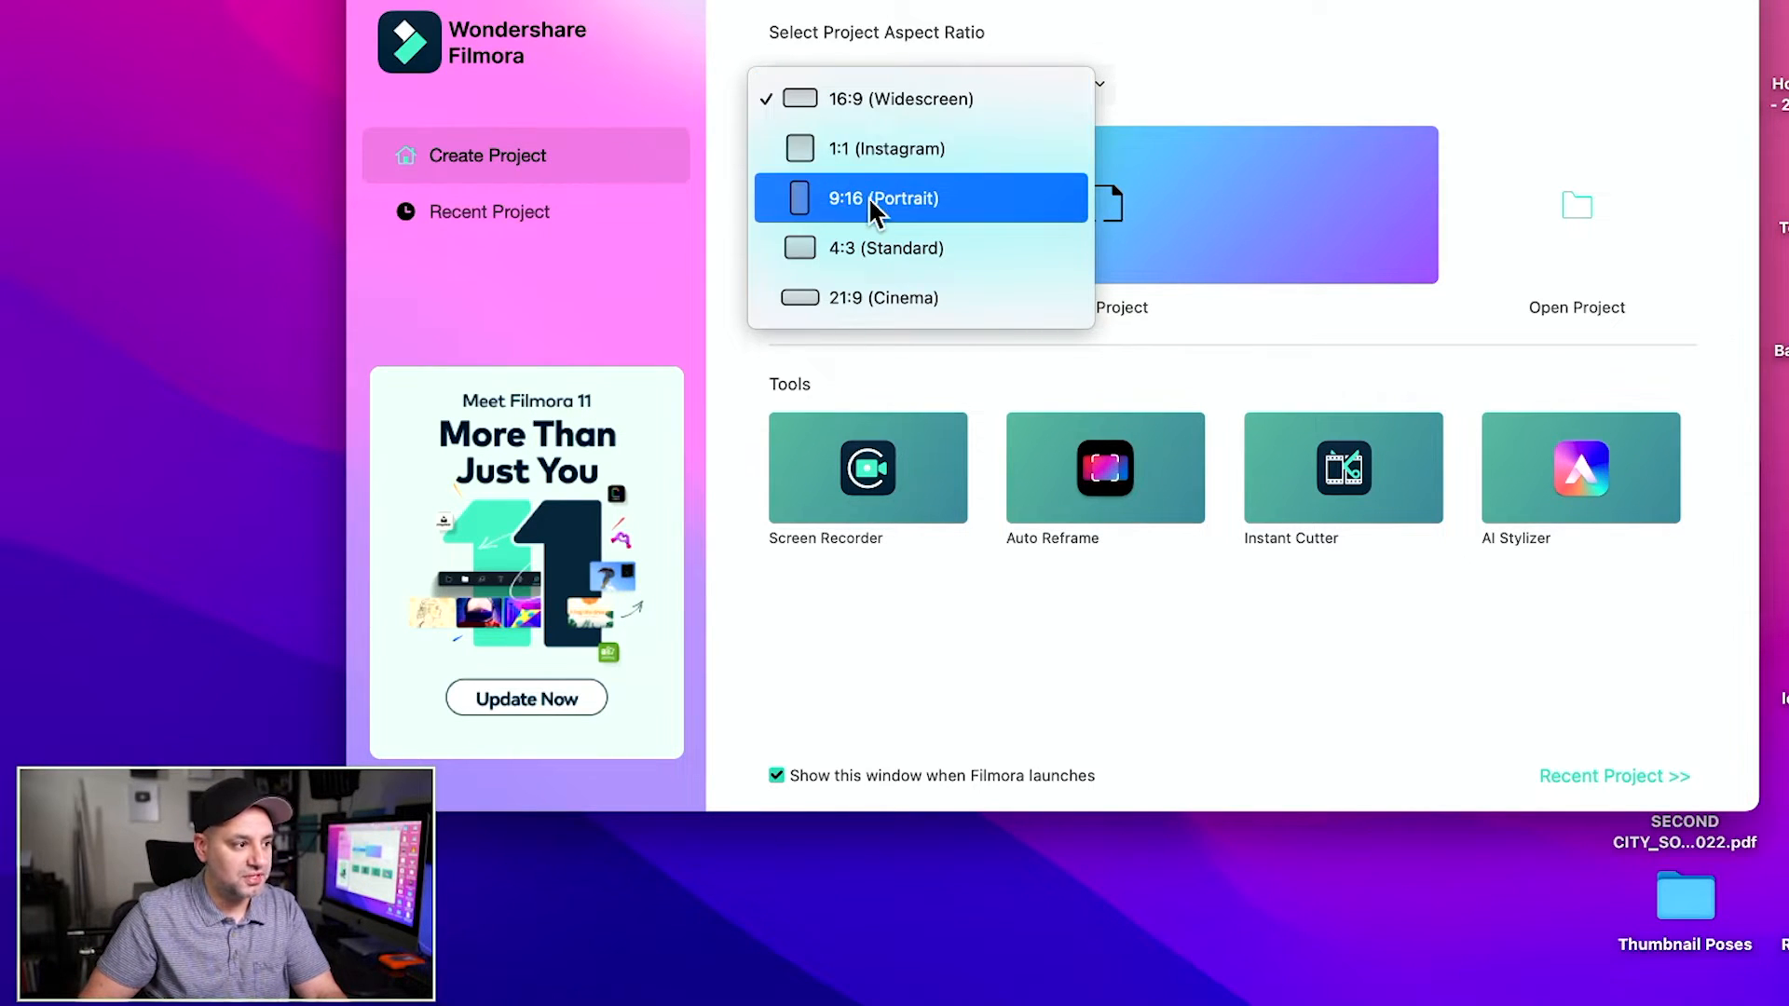
left_click(915, 97)
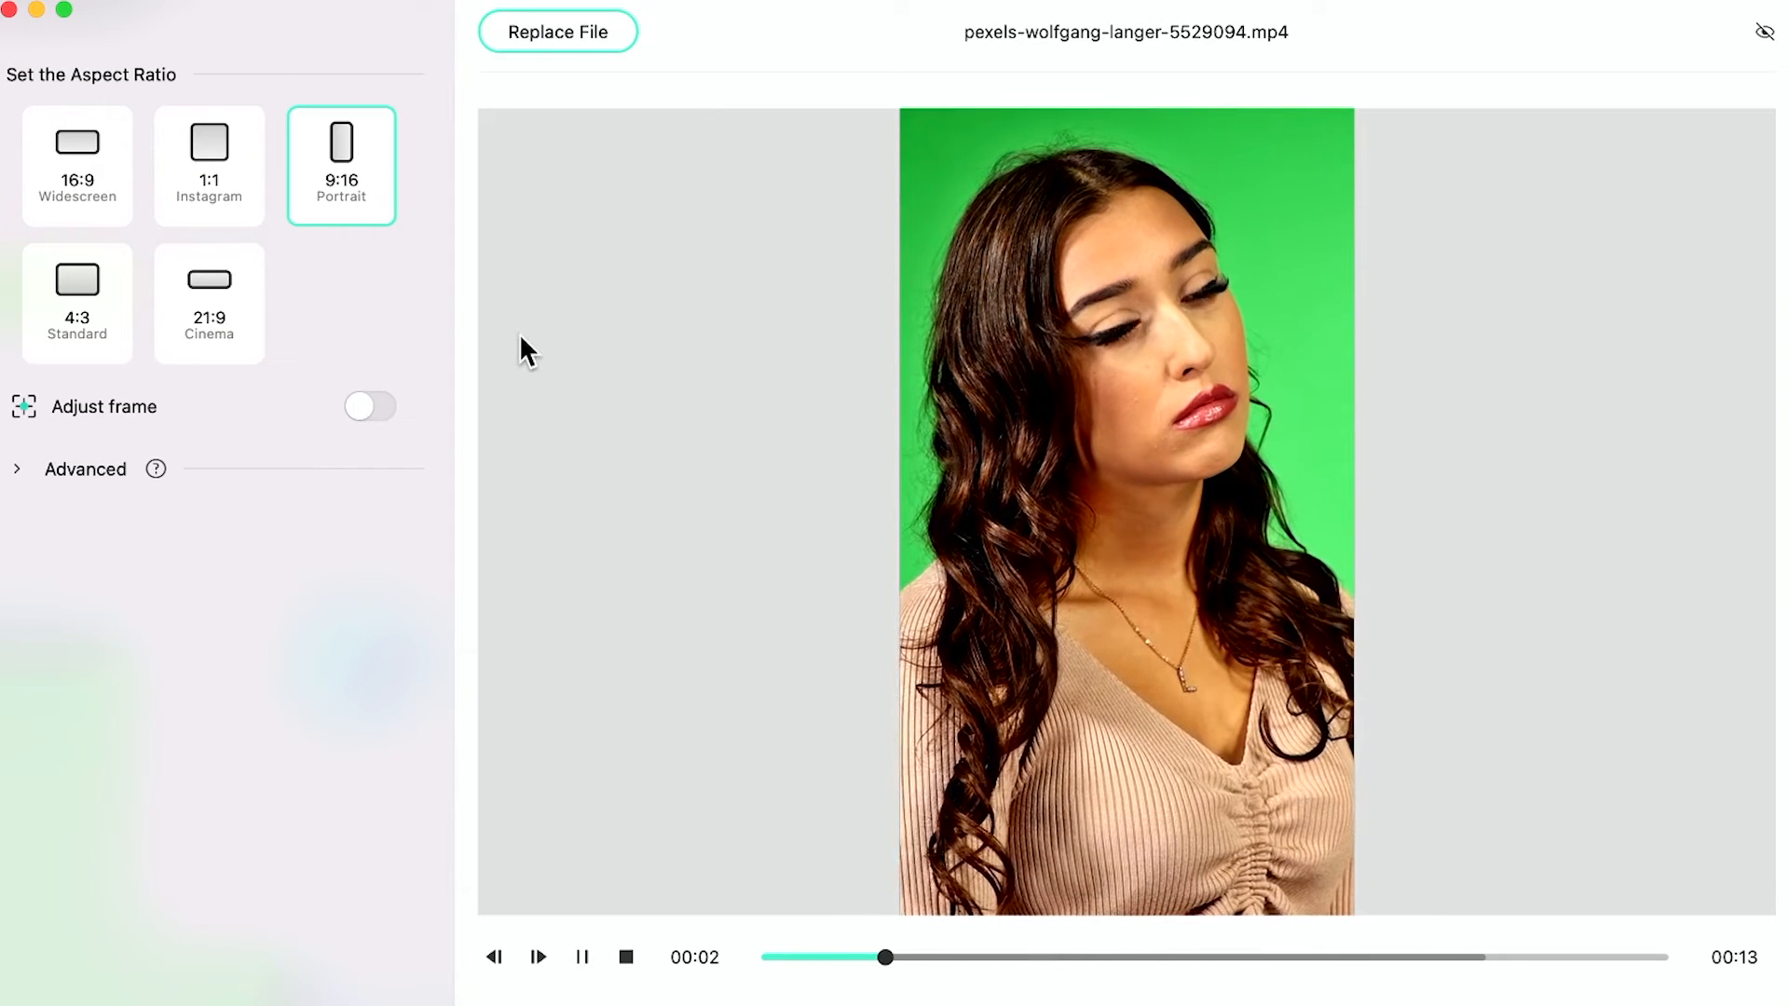
- Preview the sample clip in Auto Reframe at 21:9, 16:9 and 1:1, settling on 9:16 portrait
key("space")
left_click(205, 287)
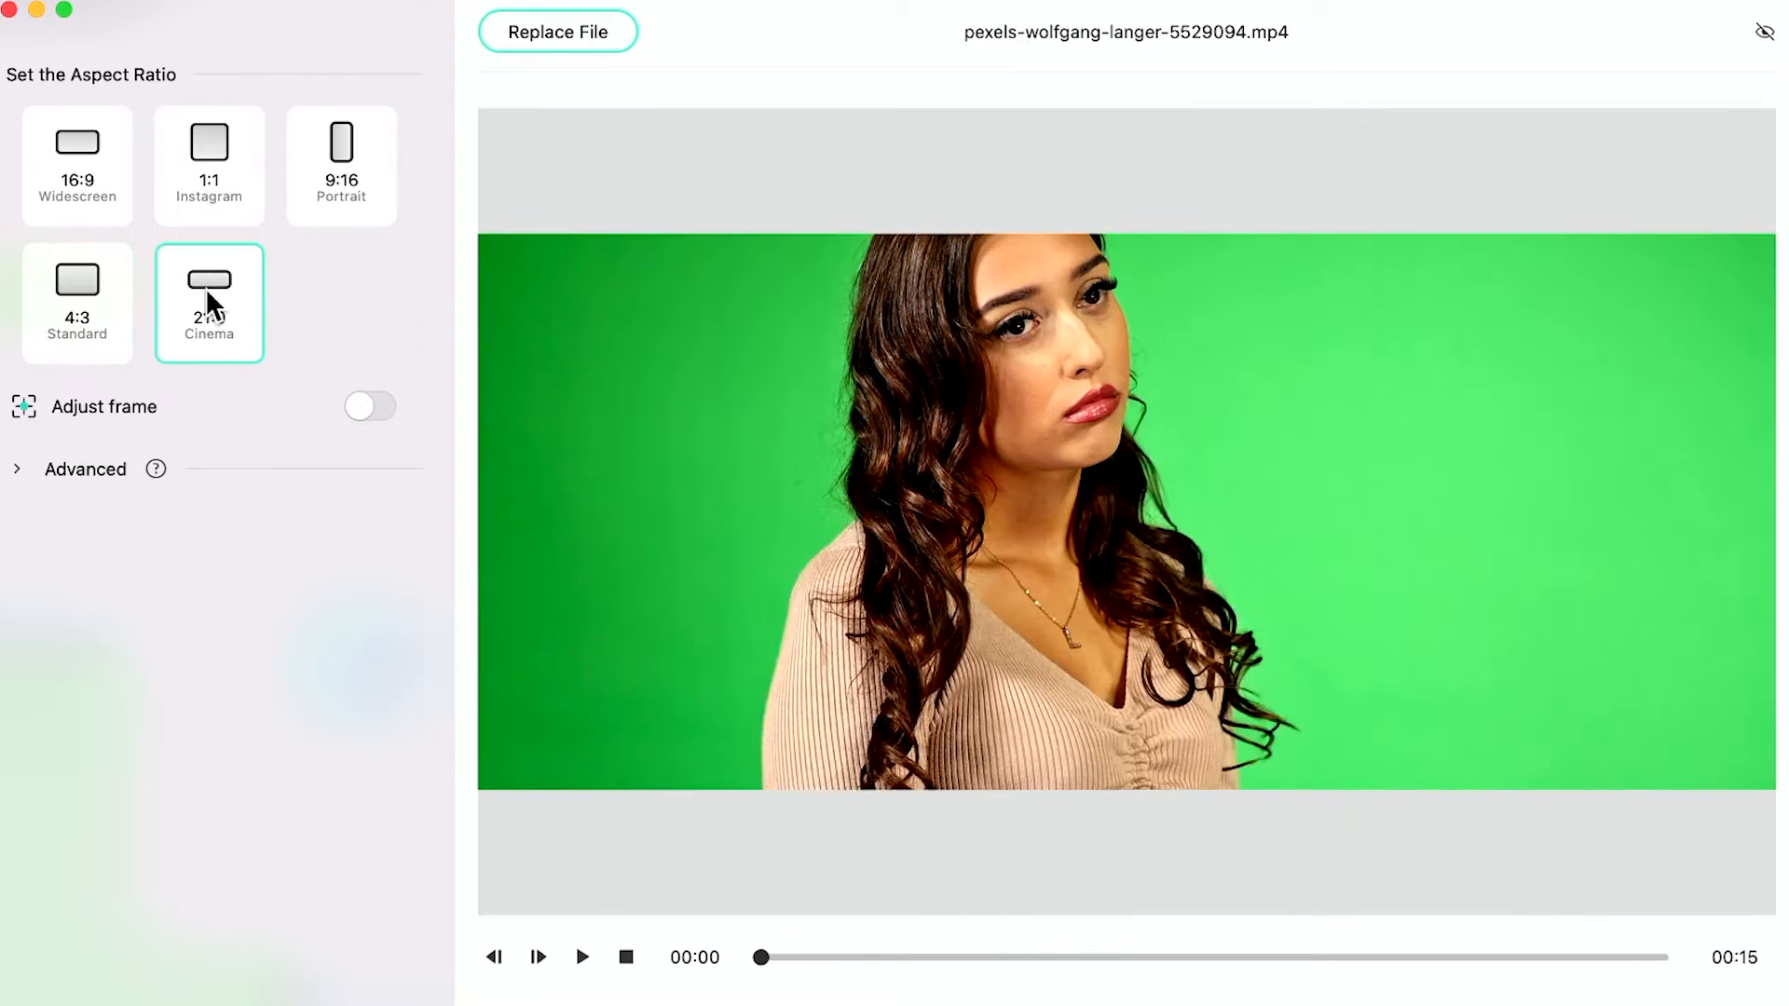
left_click(78, 152)
left_click(205, 136)
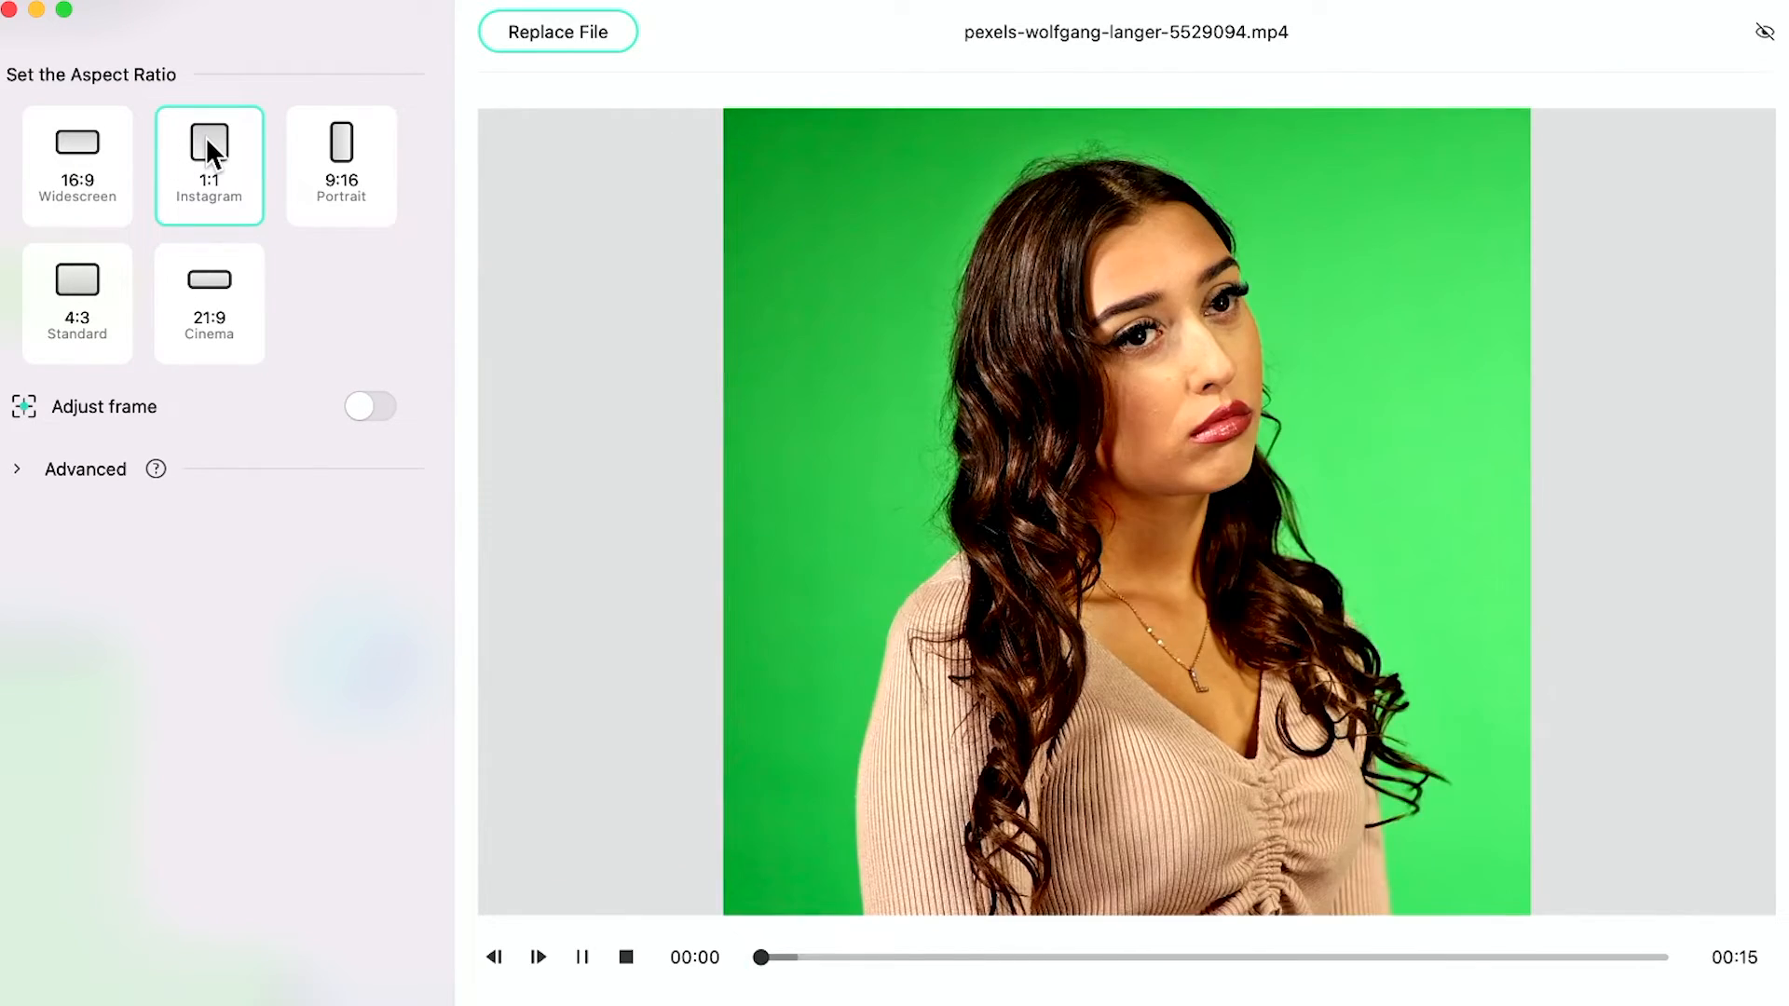
left_click(339, 144)
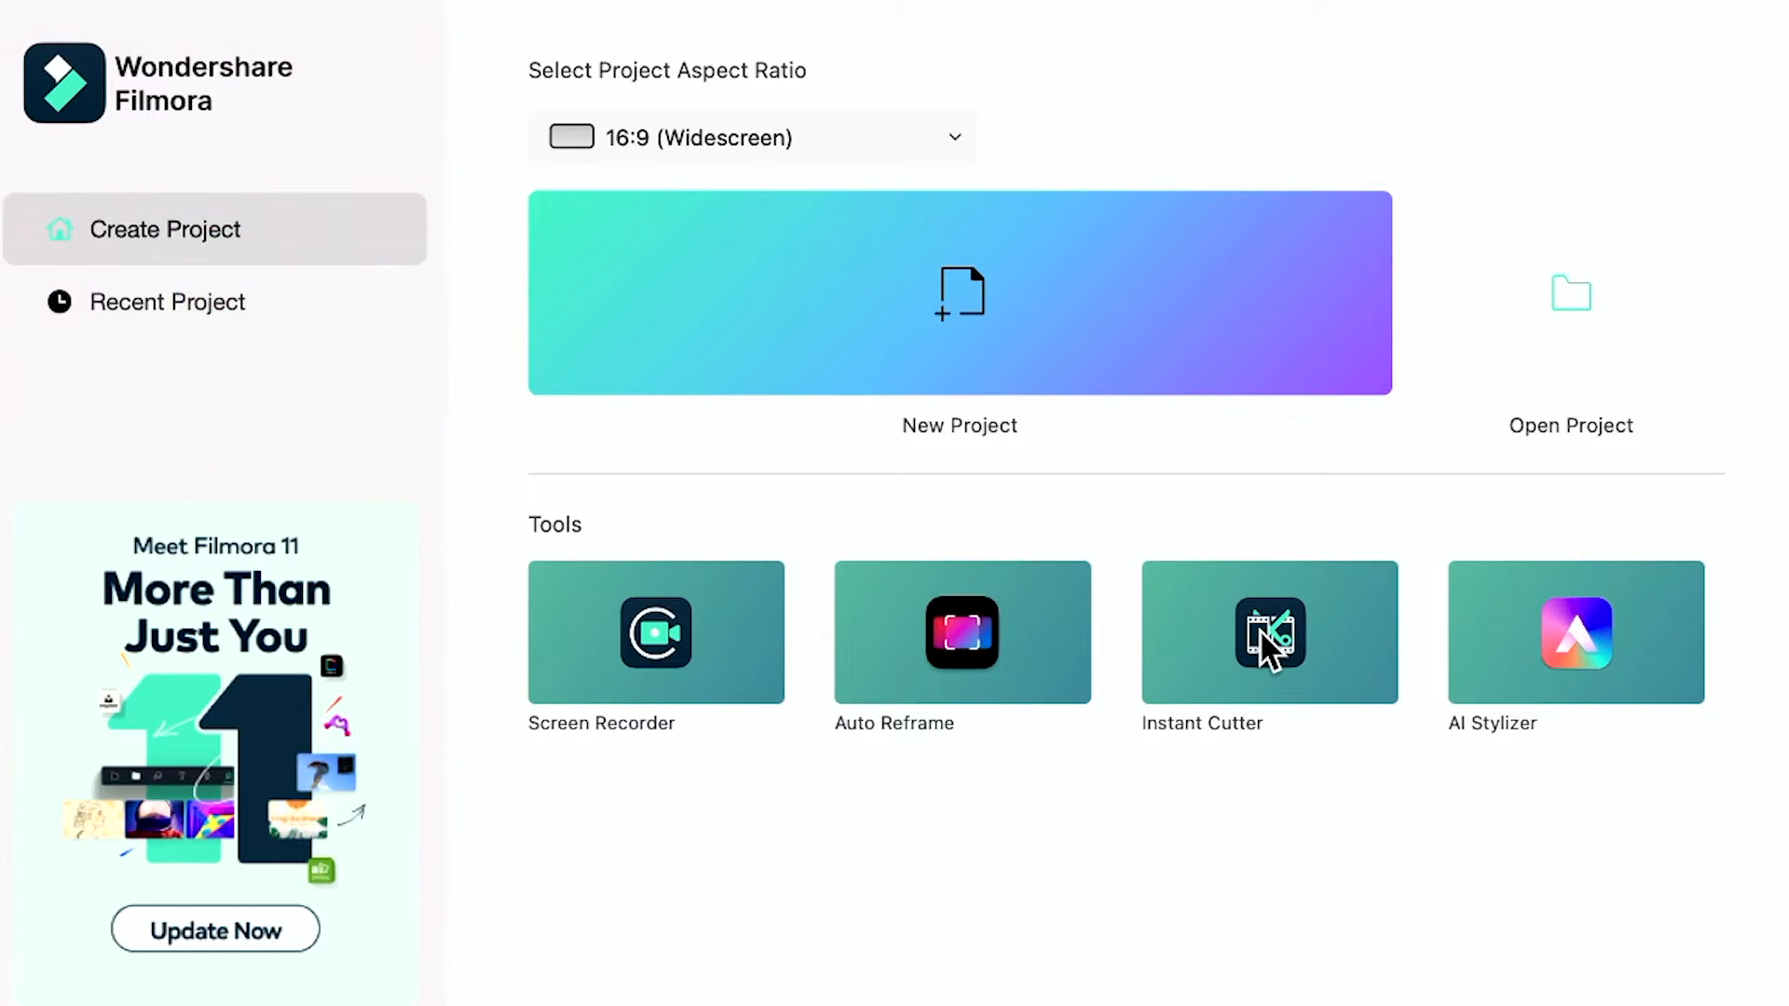
- Trim a clip to about 5 seconds in Instant Cutter, view merge mode, and preview the Magic Hour style
left_click(1259, 630)
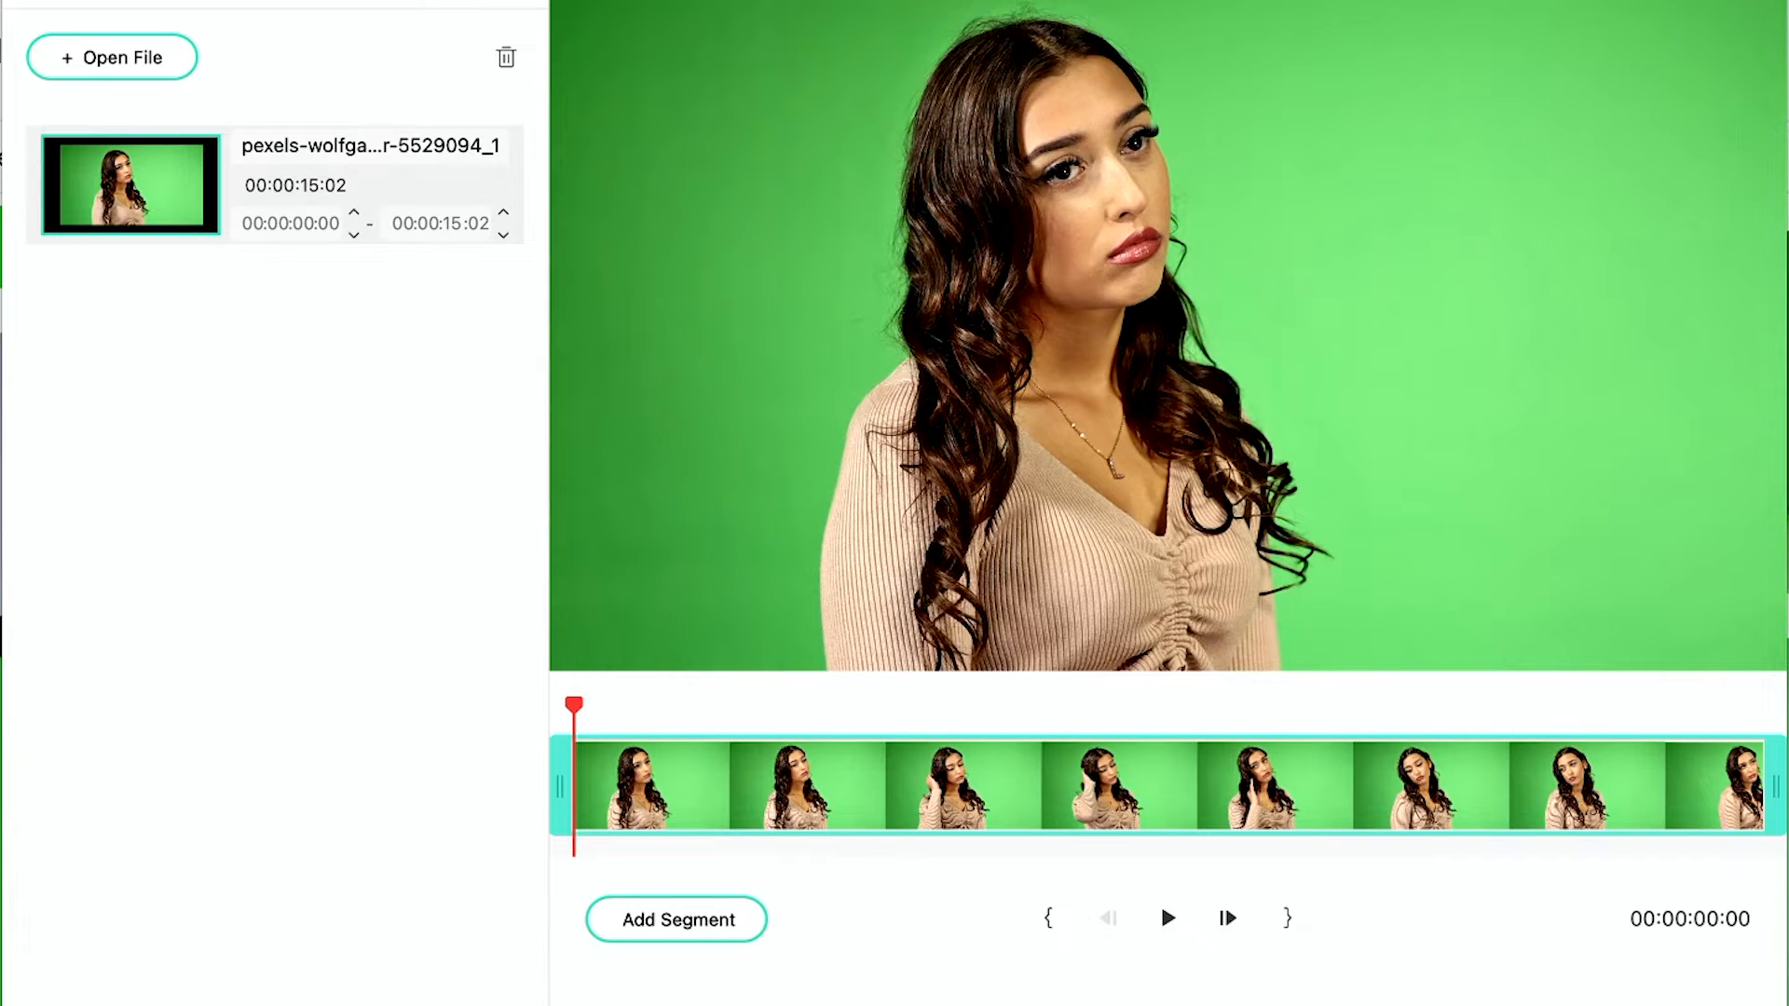
left_click_drag(1775, 786, 978, 787)
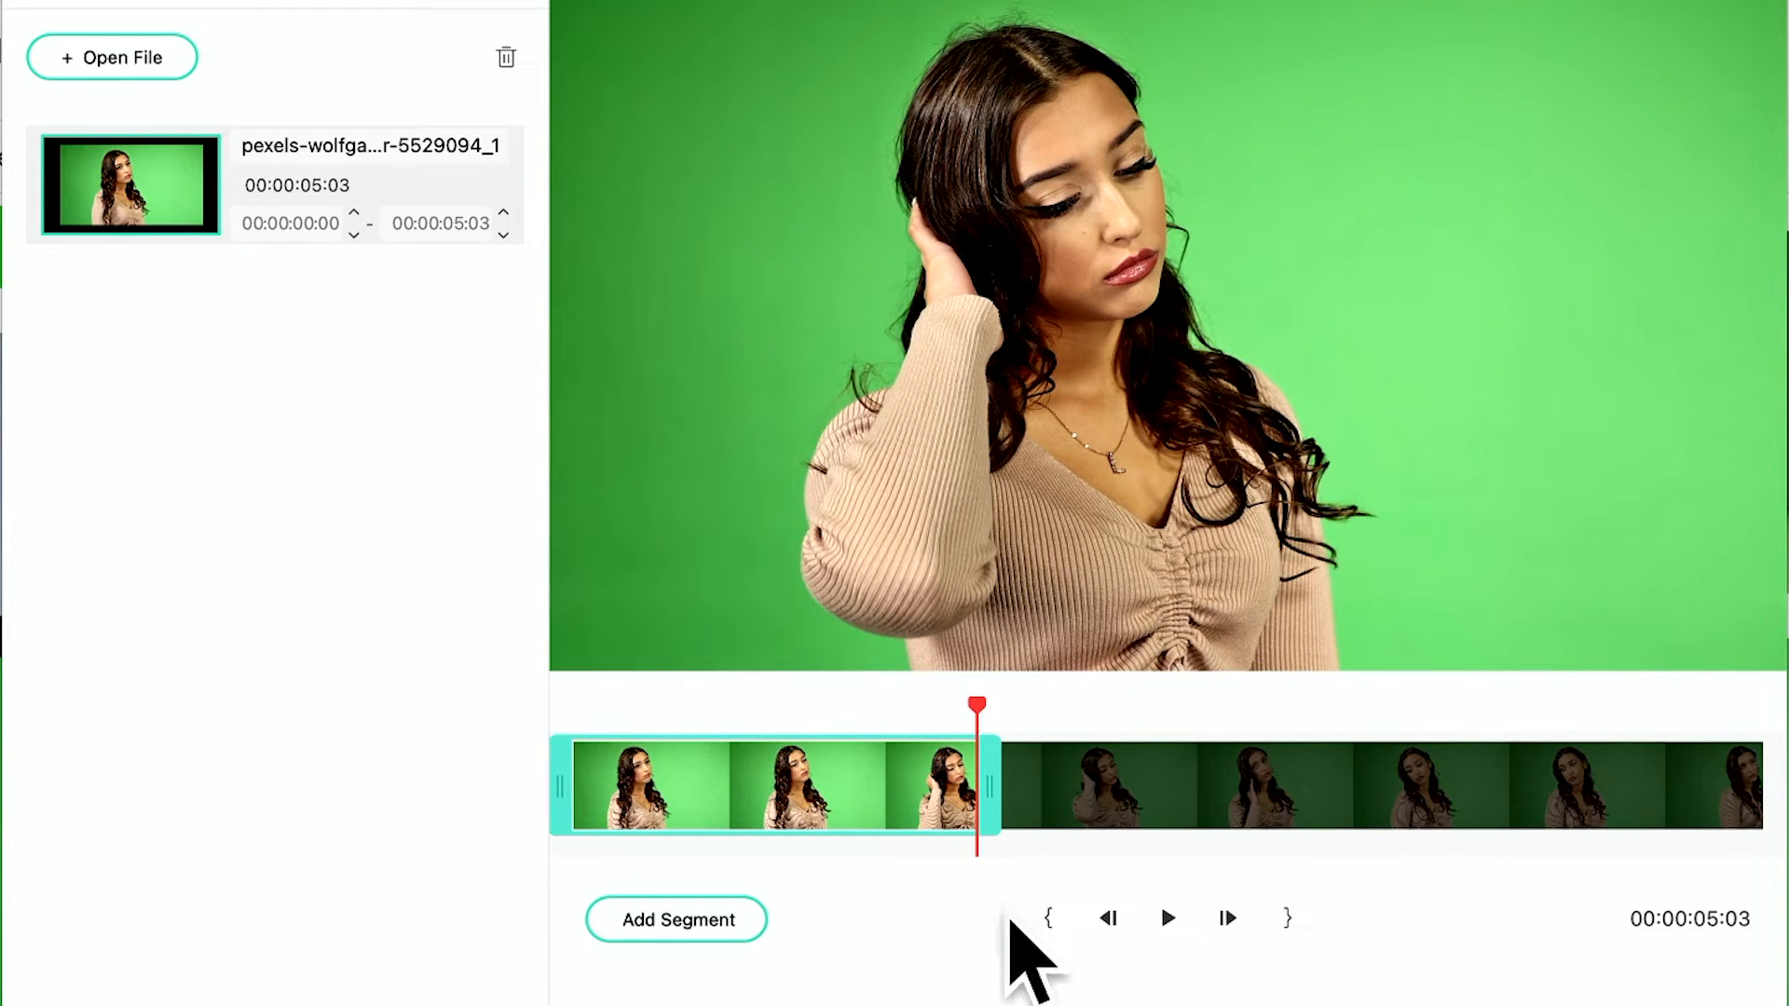
left_click(139, 0)
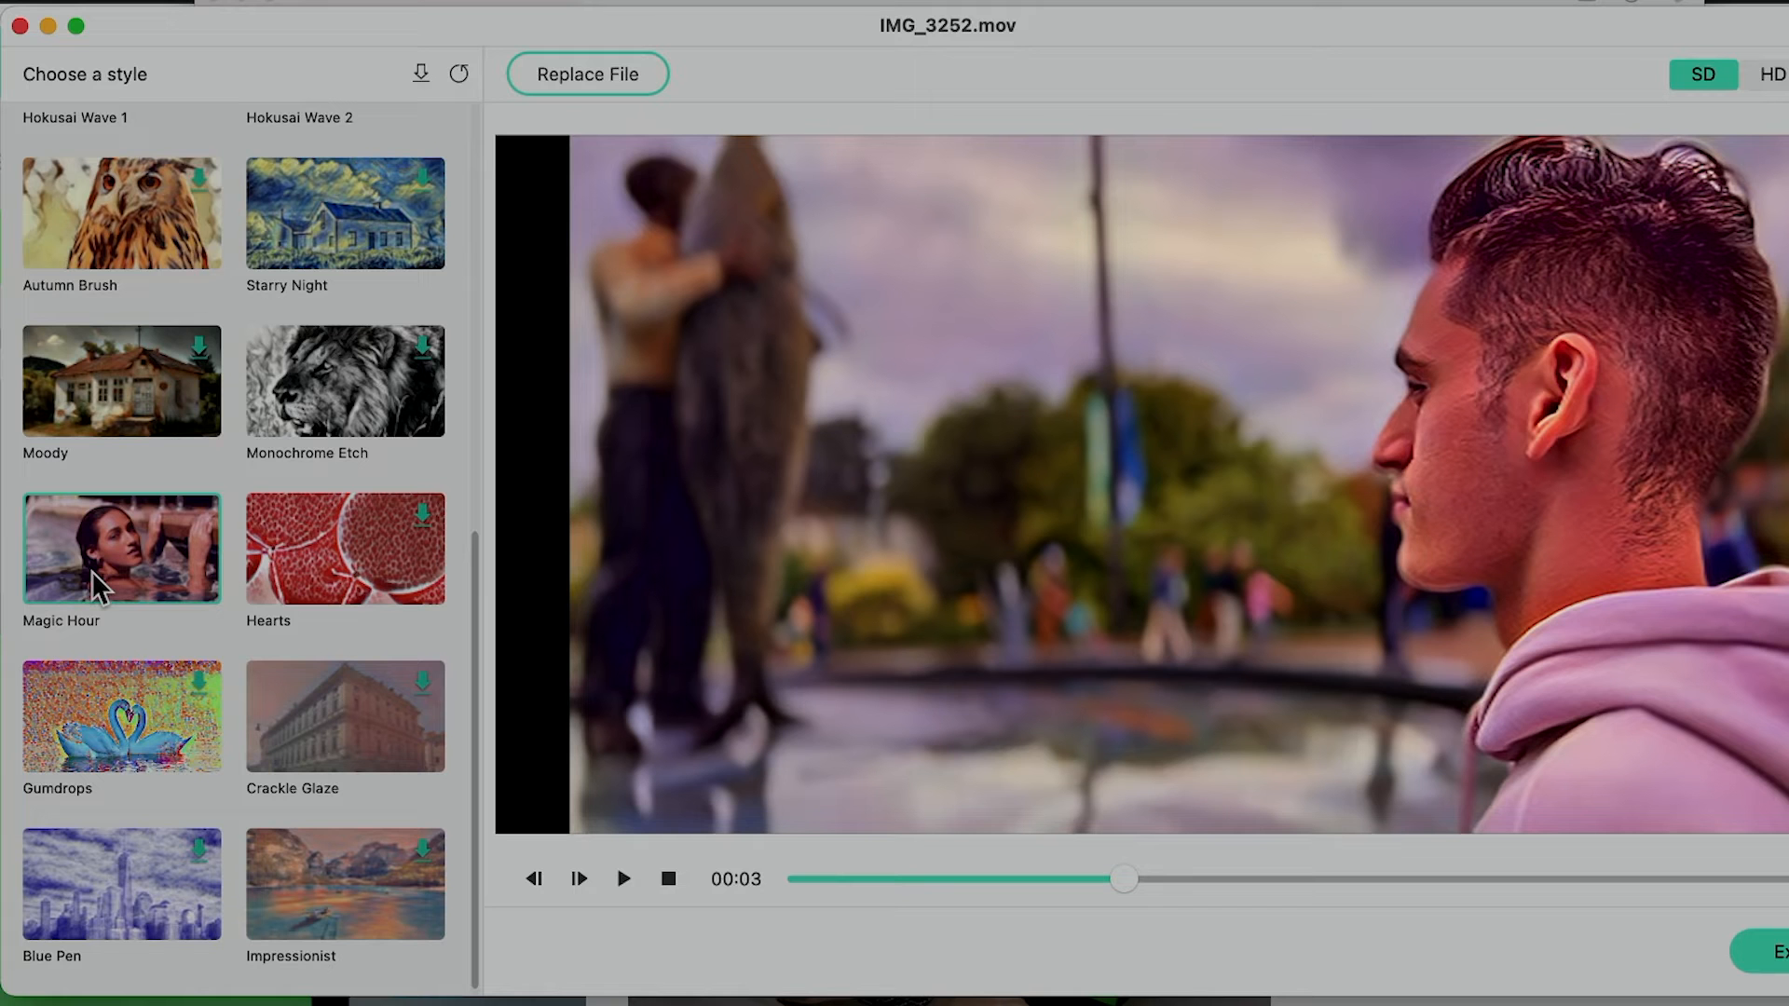
left_click(136, 528)
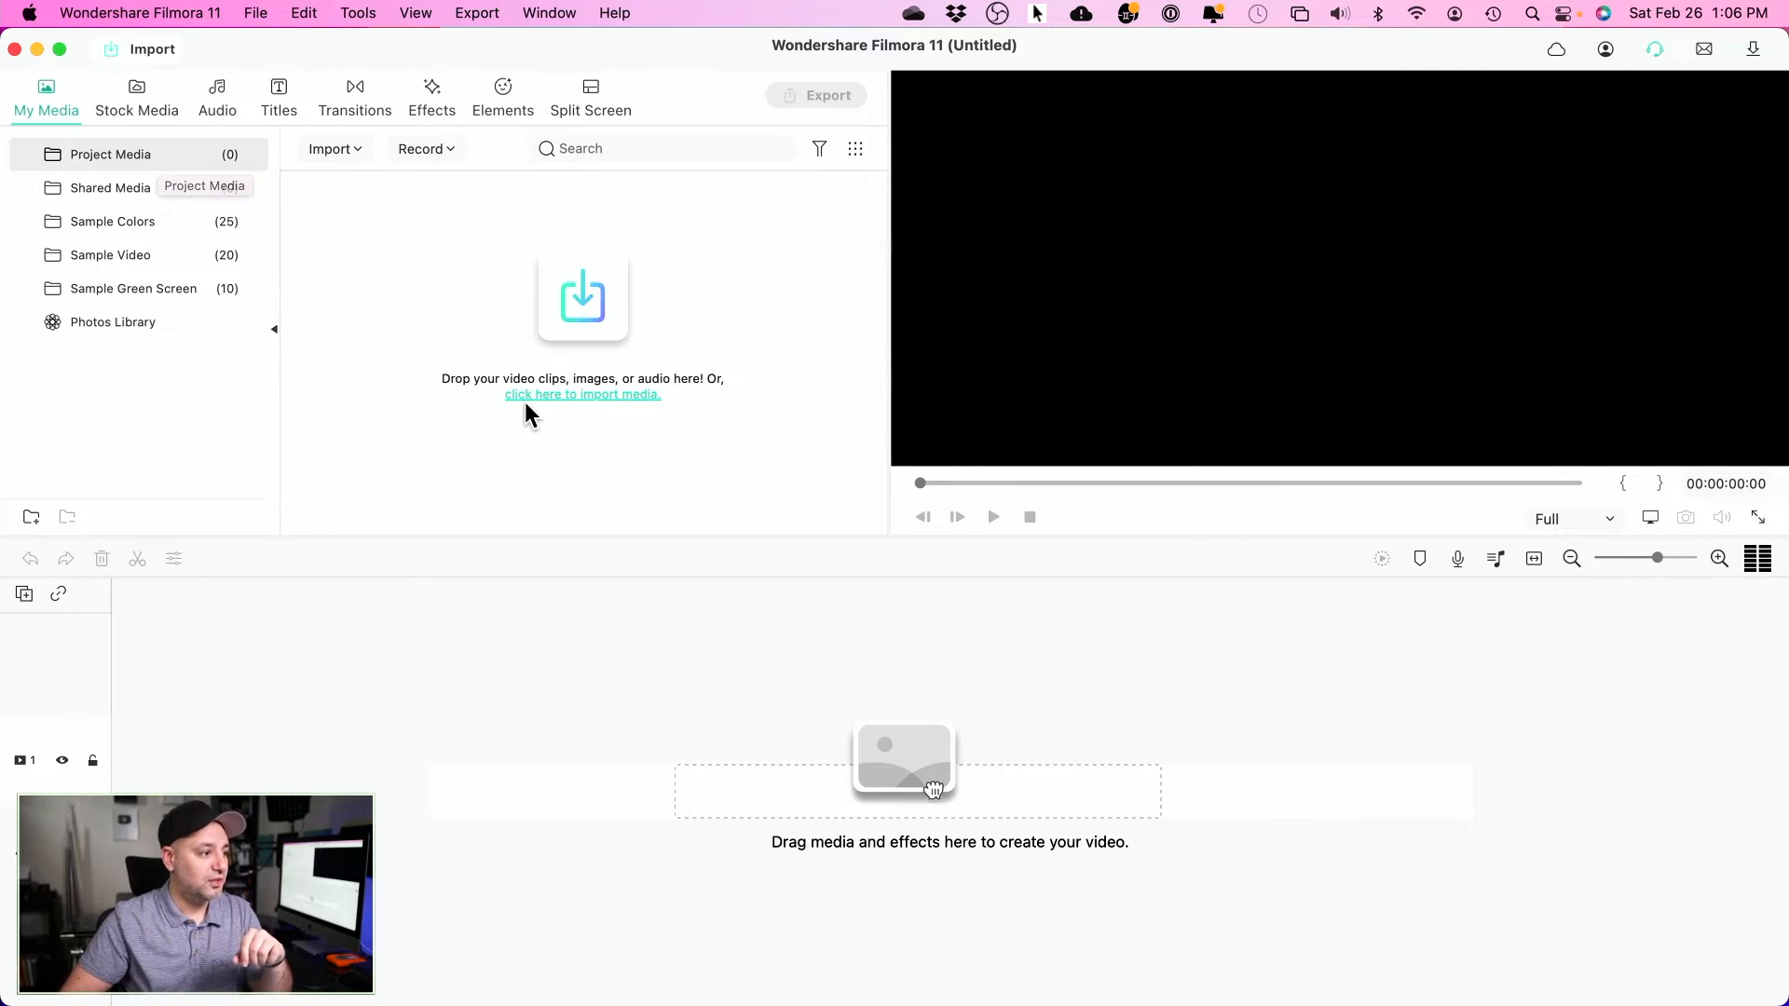
left_click(143, 99)
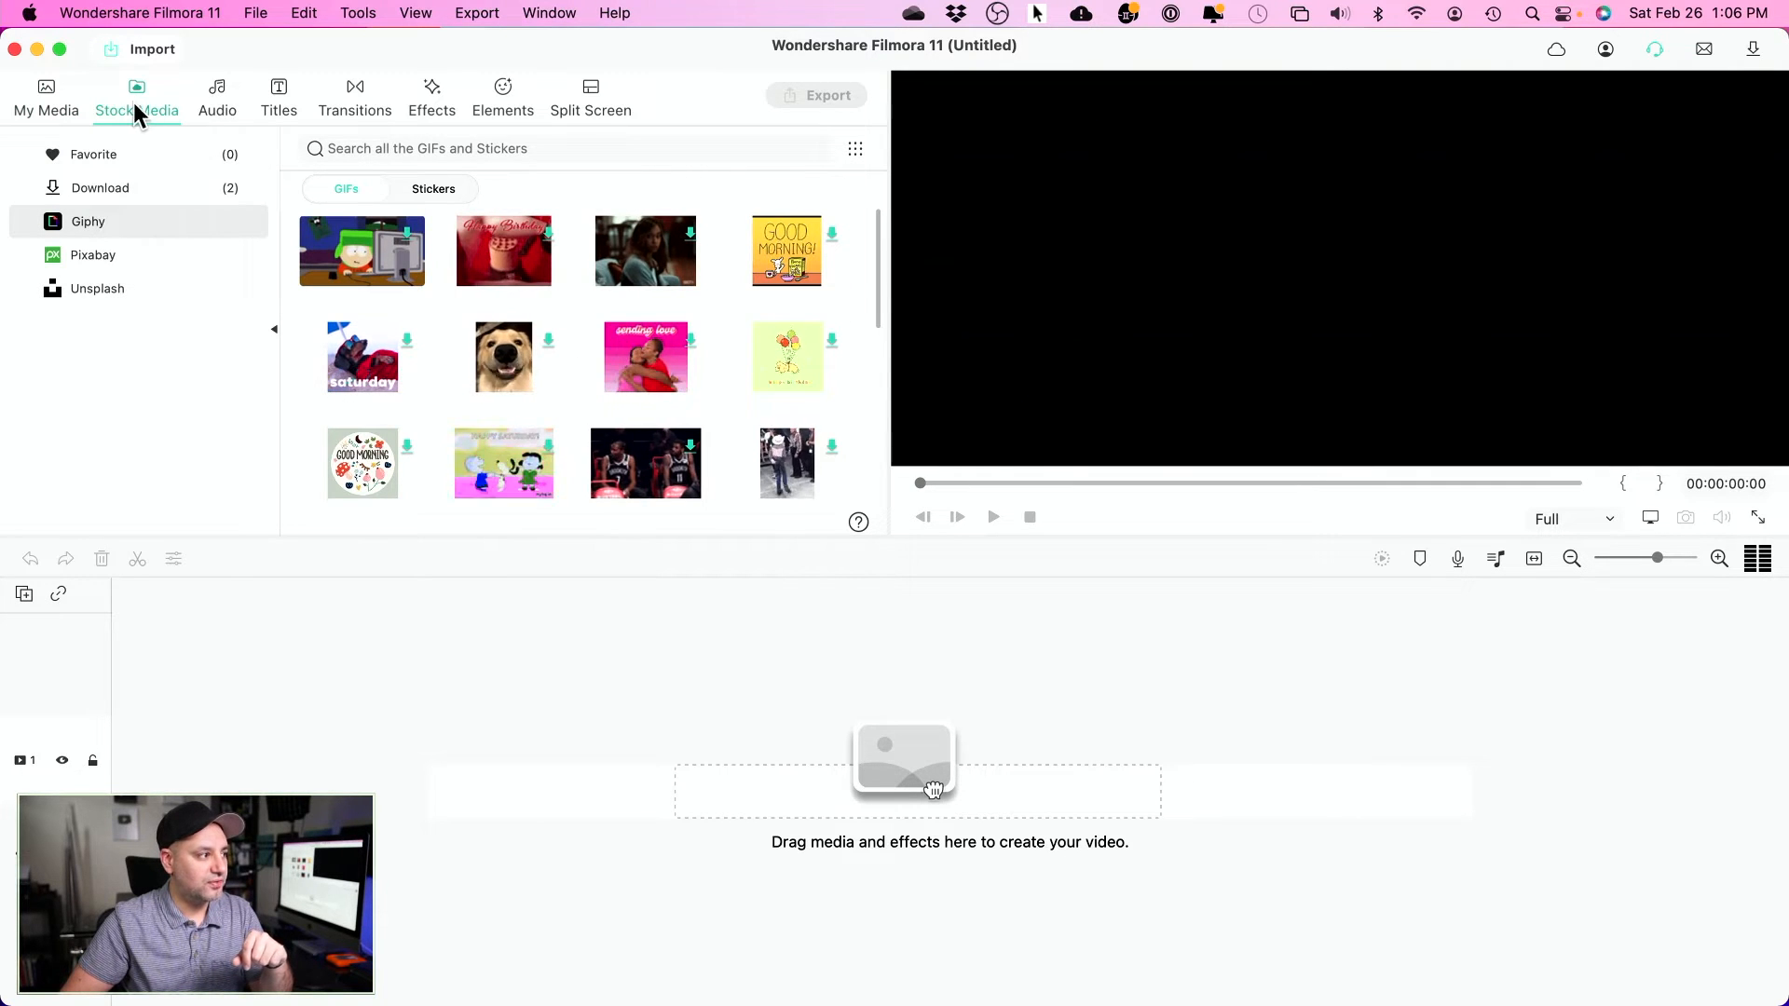
left_click(224, 93)
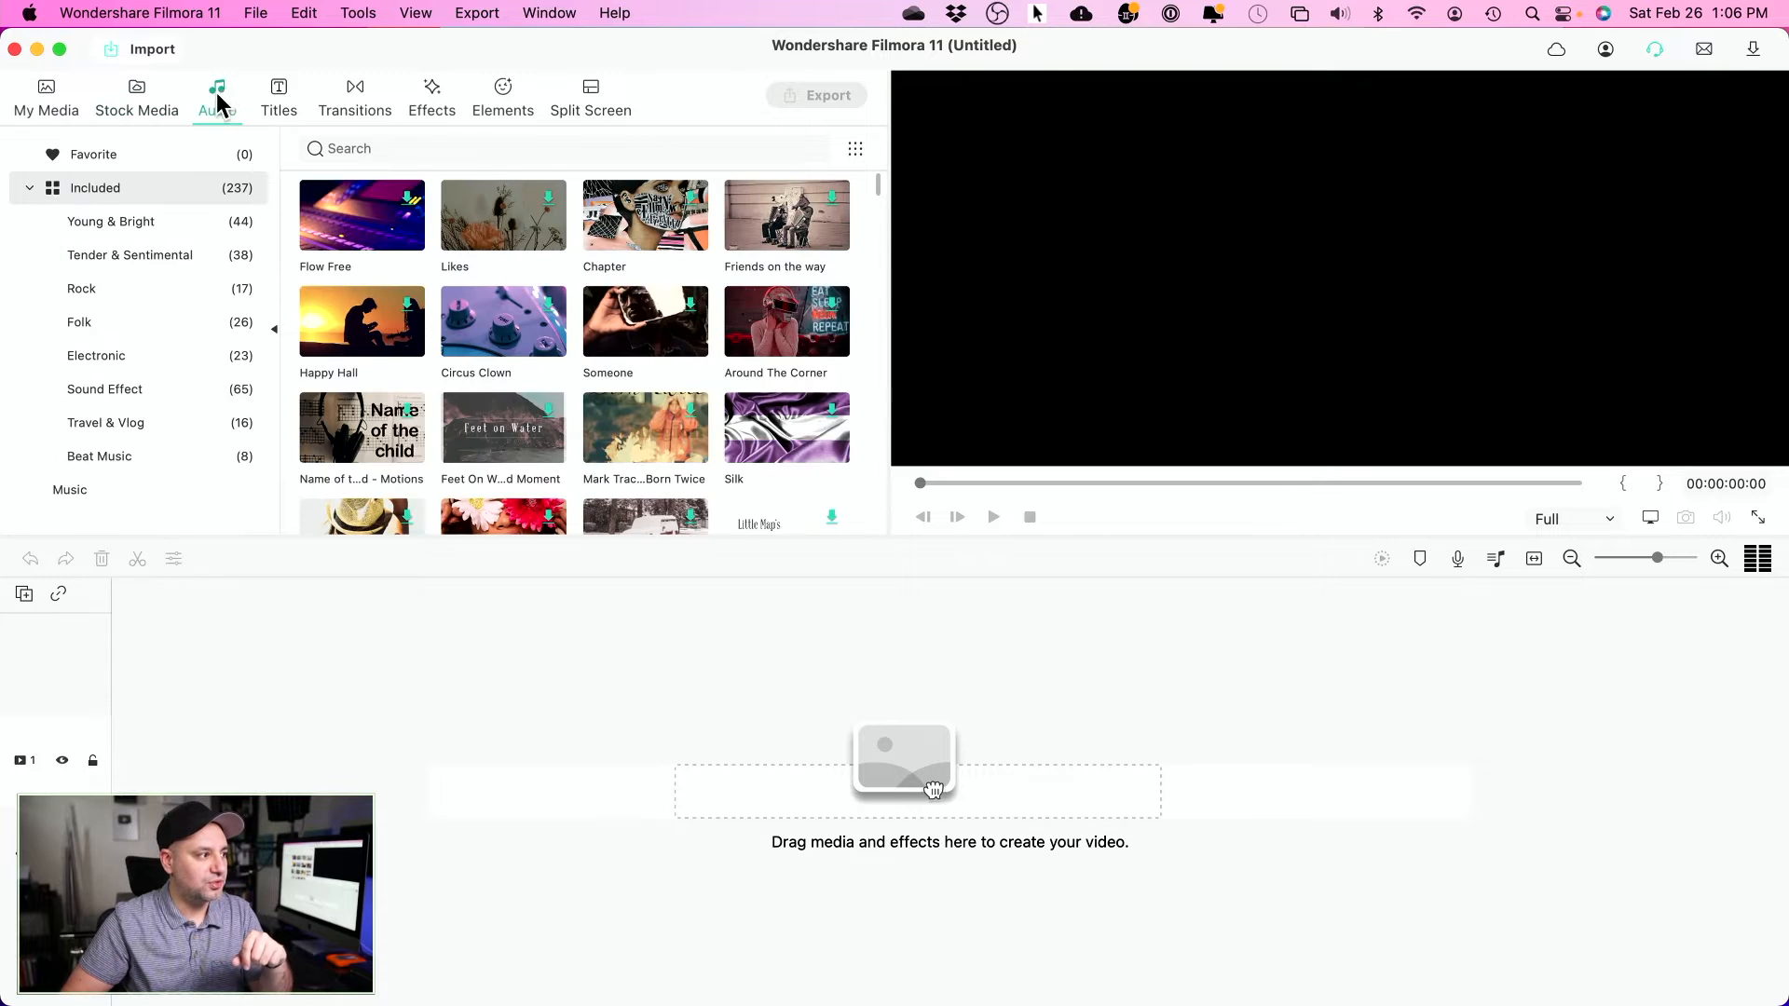
left_click(279, 97)
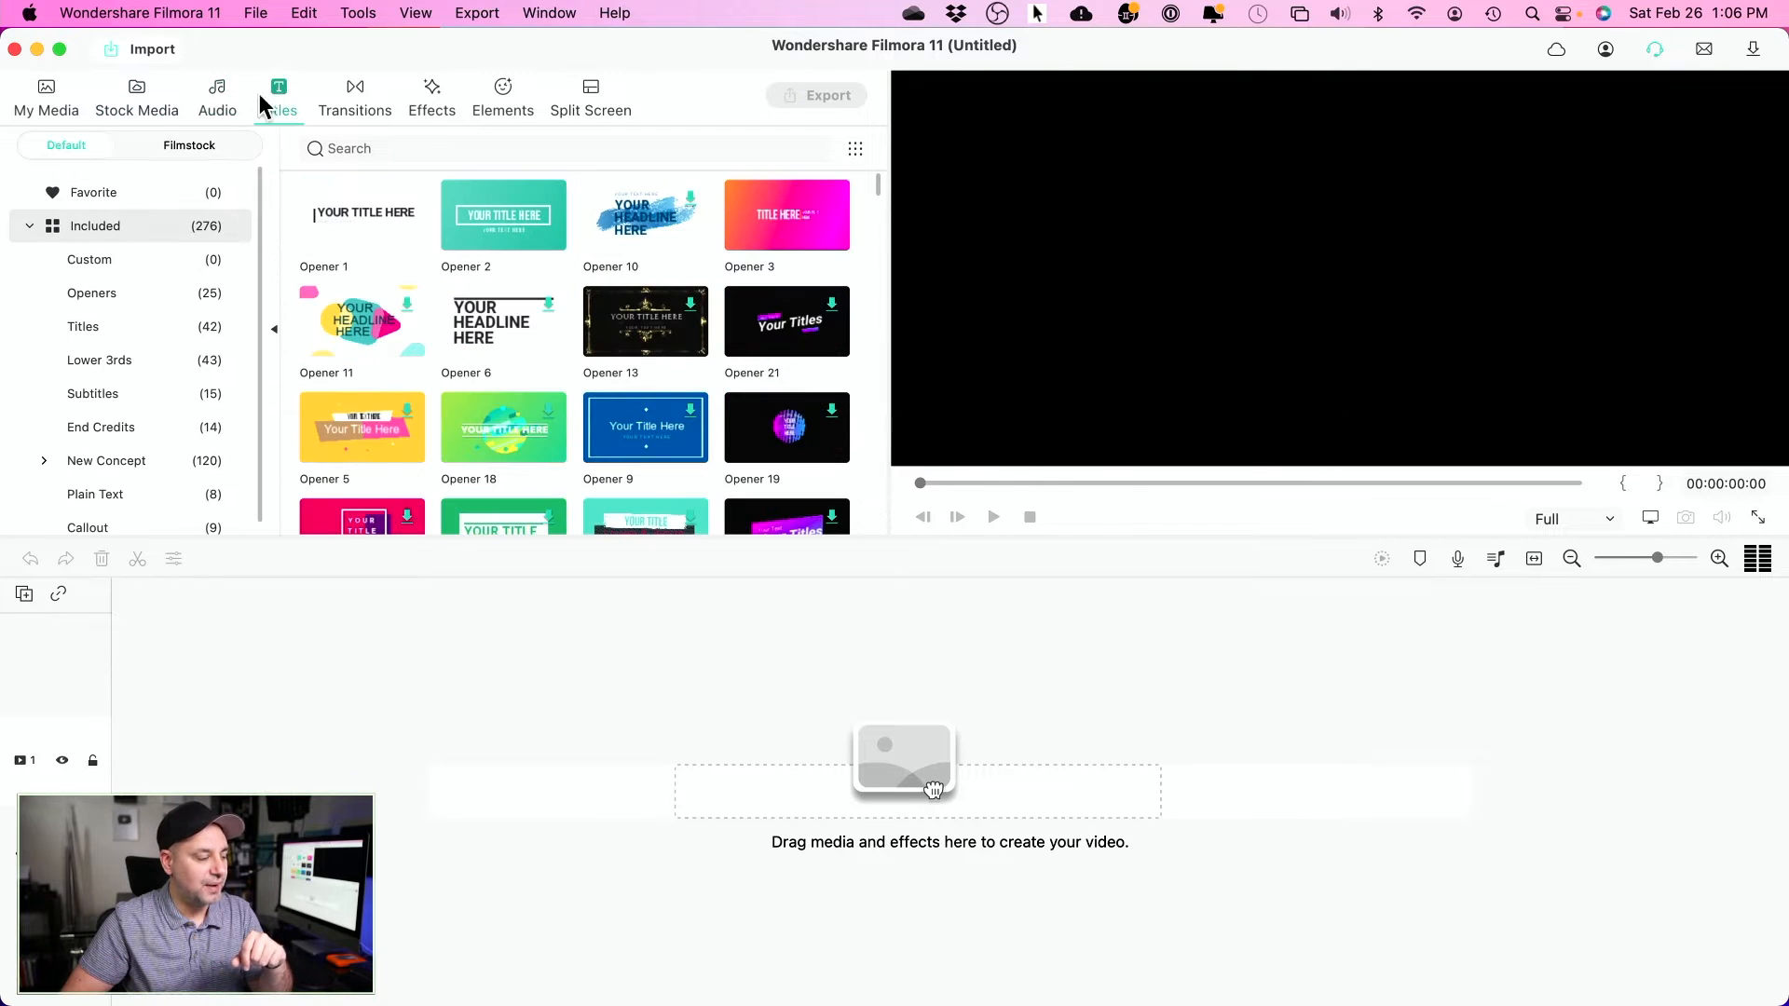
left_click(43, 88)
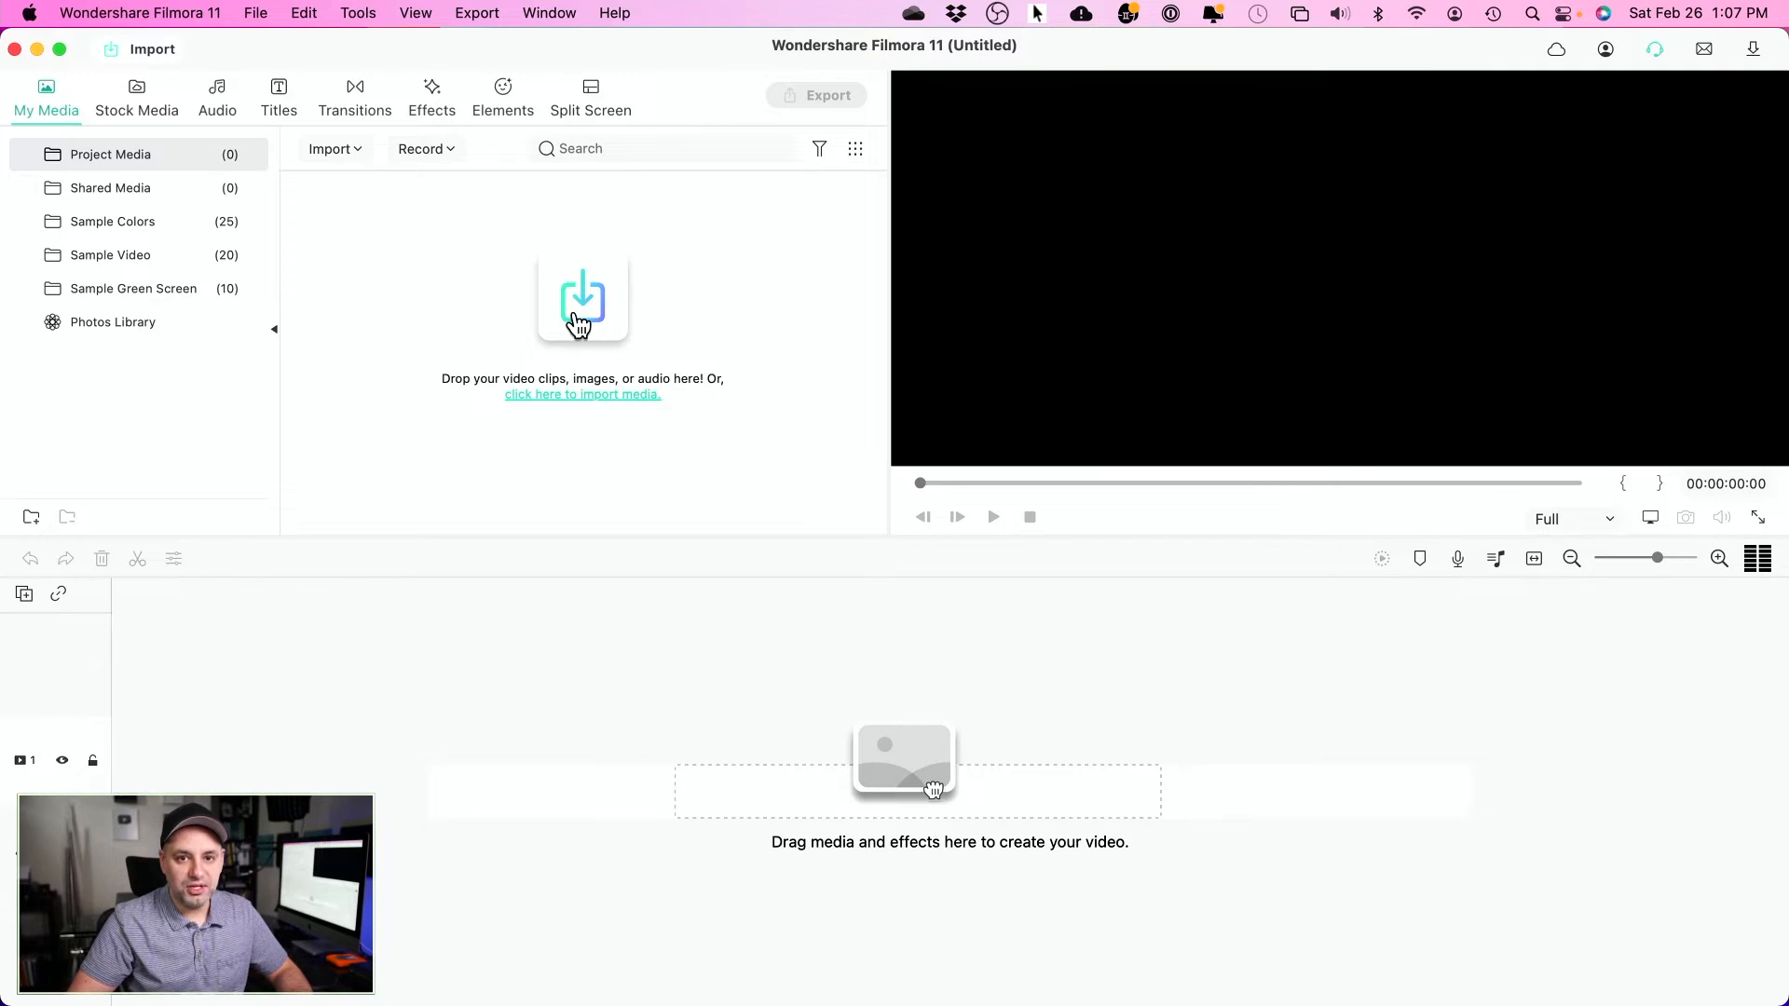
- Import all 22 .mov clips from the Chicago folder into Project Media
left_click(600, 357)
left_click(807, 386)
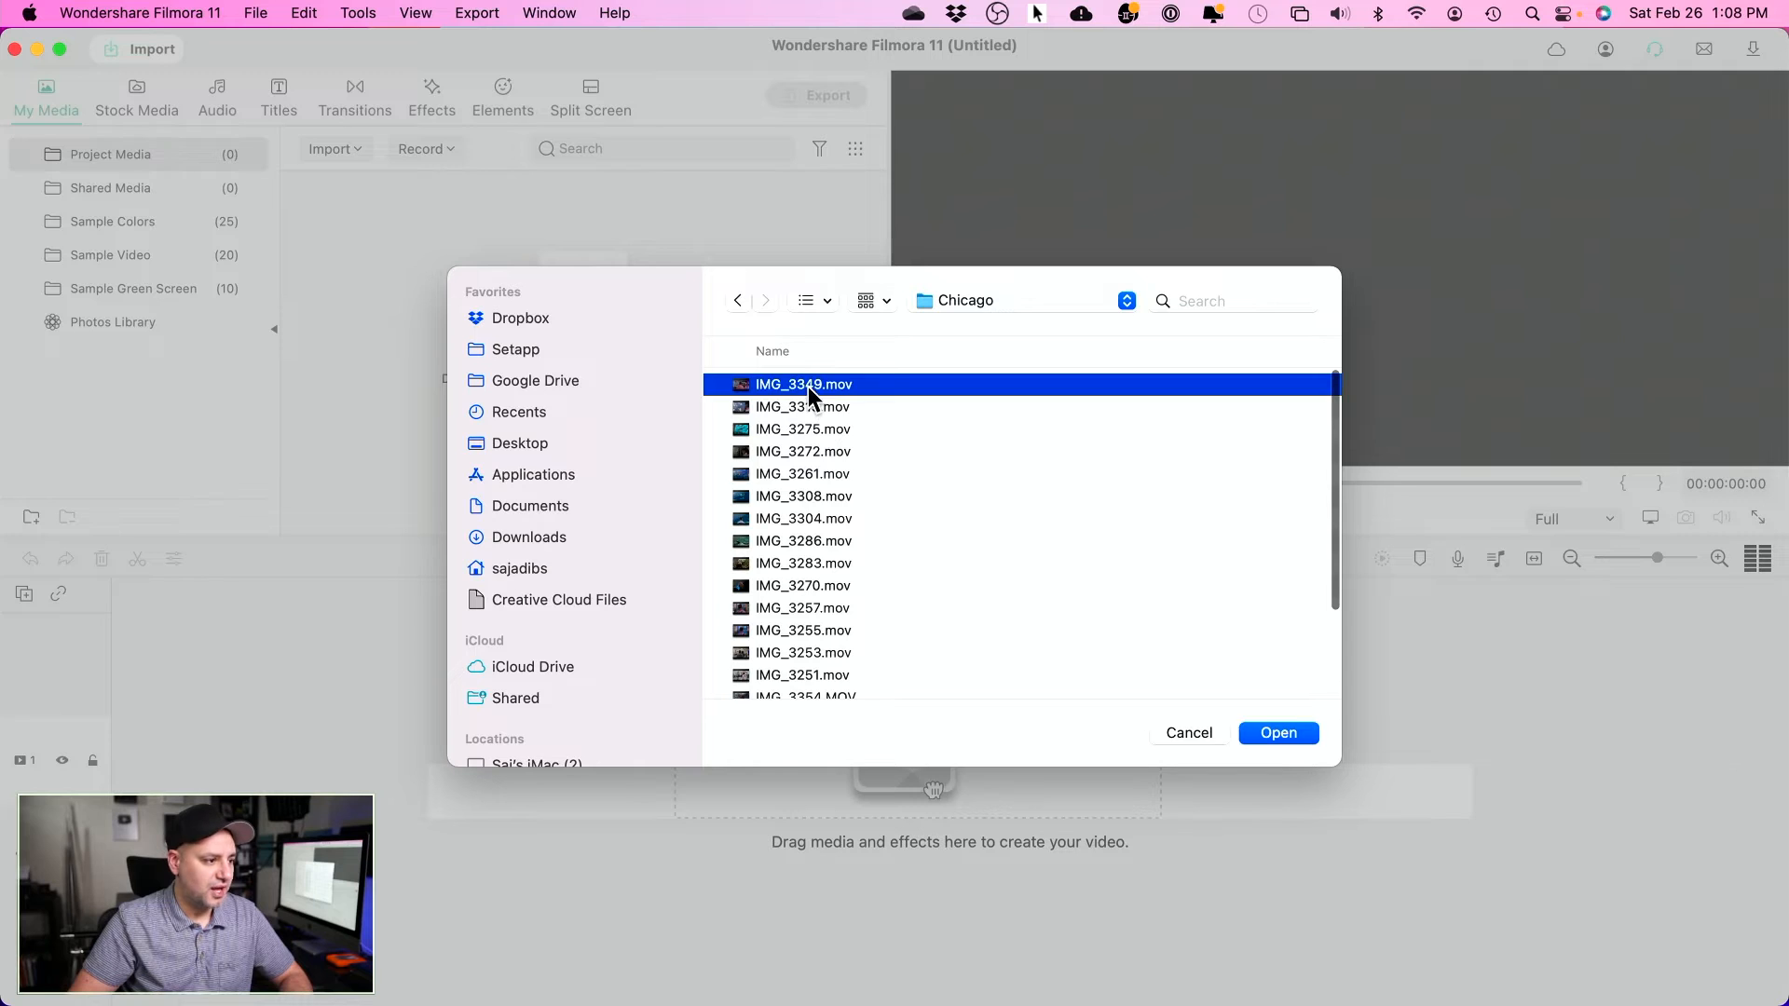
scroll(857, 551, "down", 5)
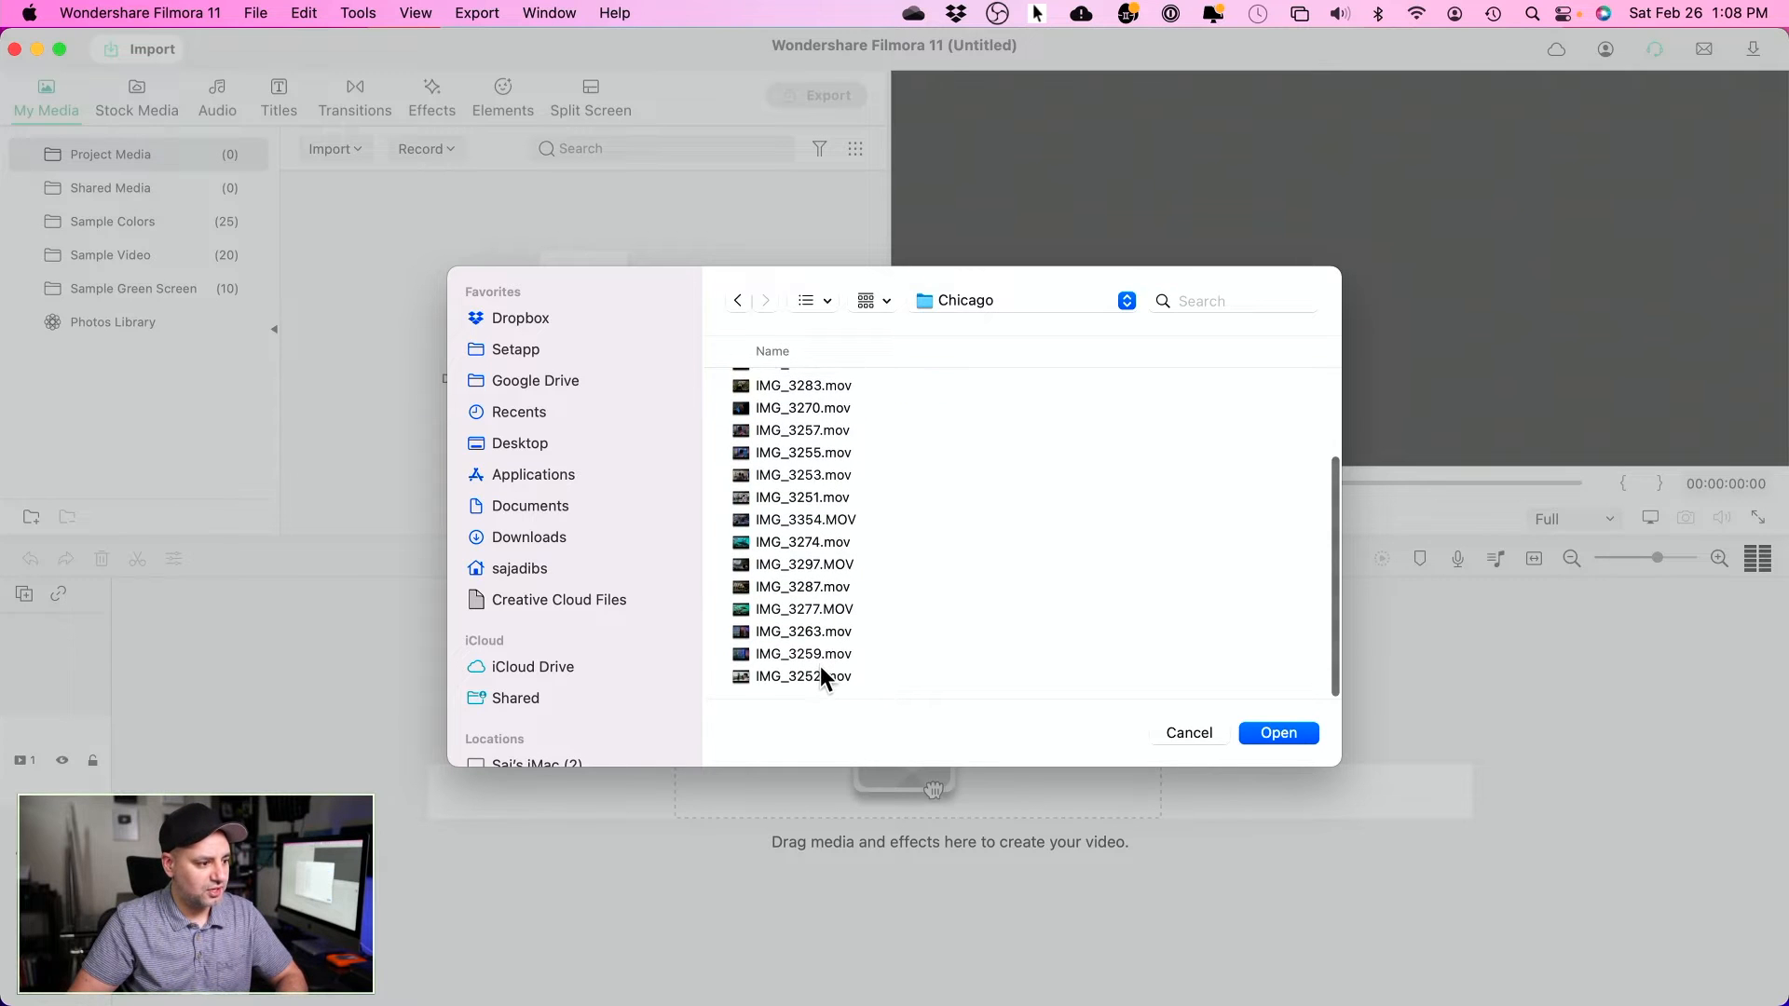
left_click(814, 673, "shift")
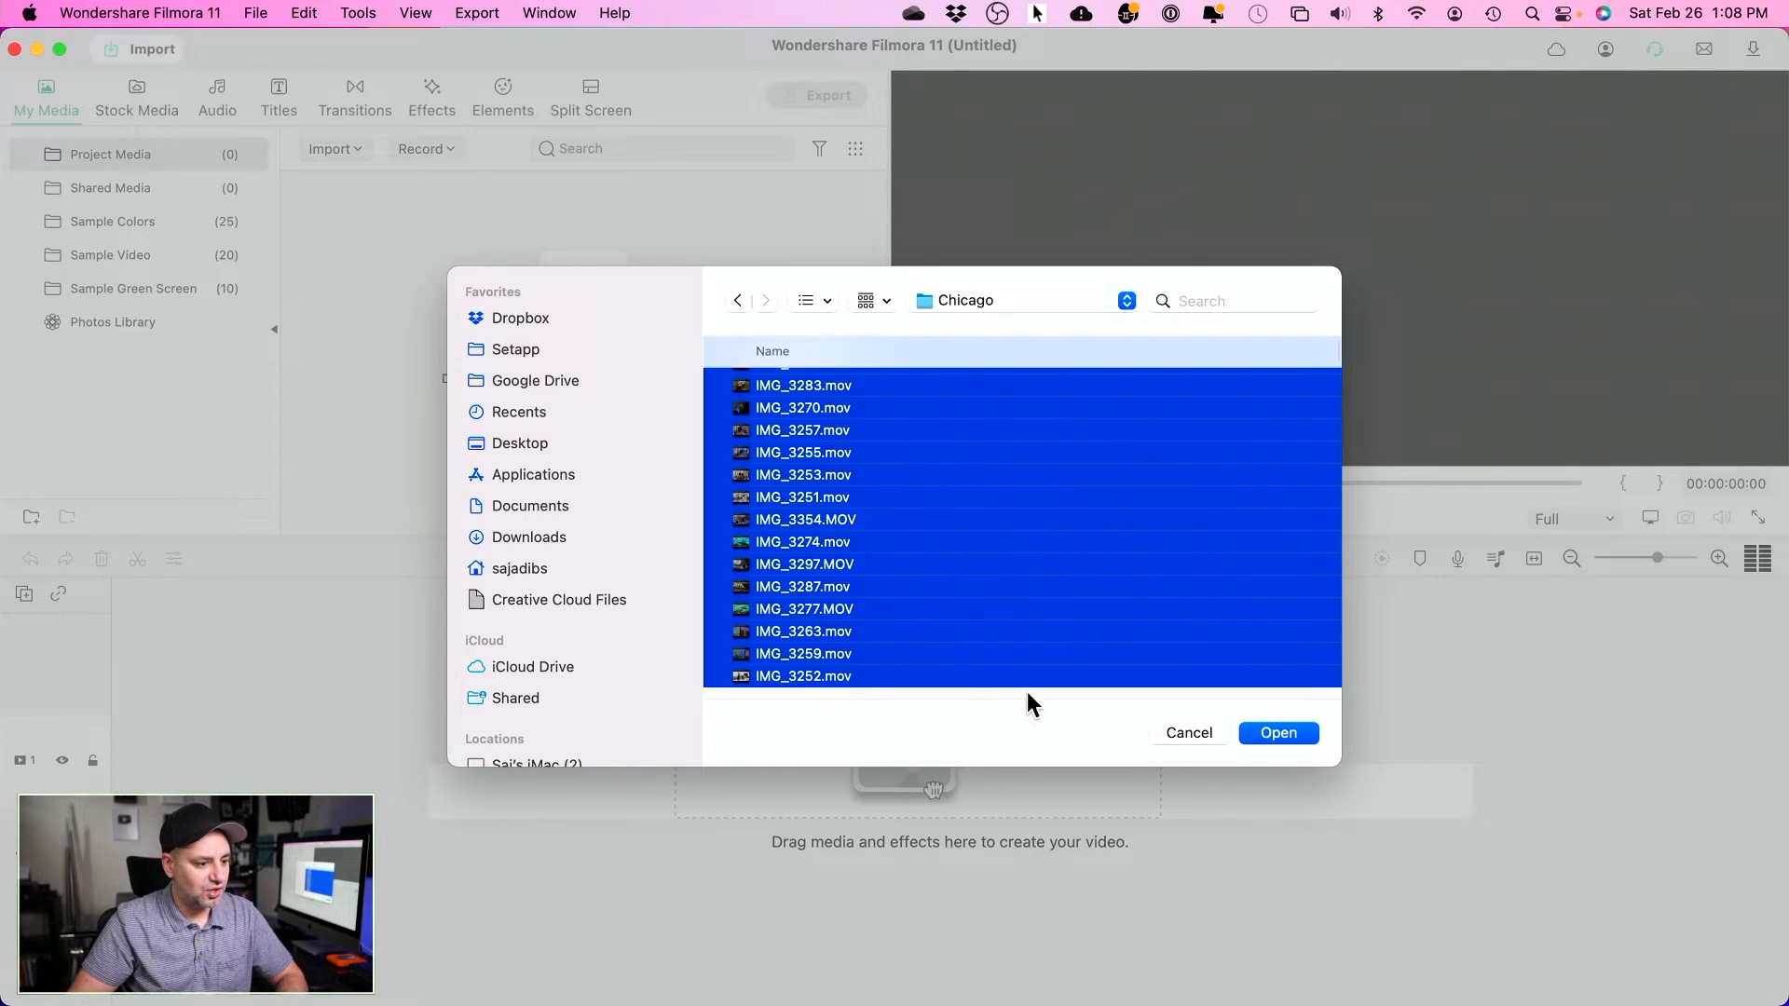
left_click(1279, 733)
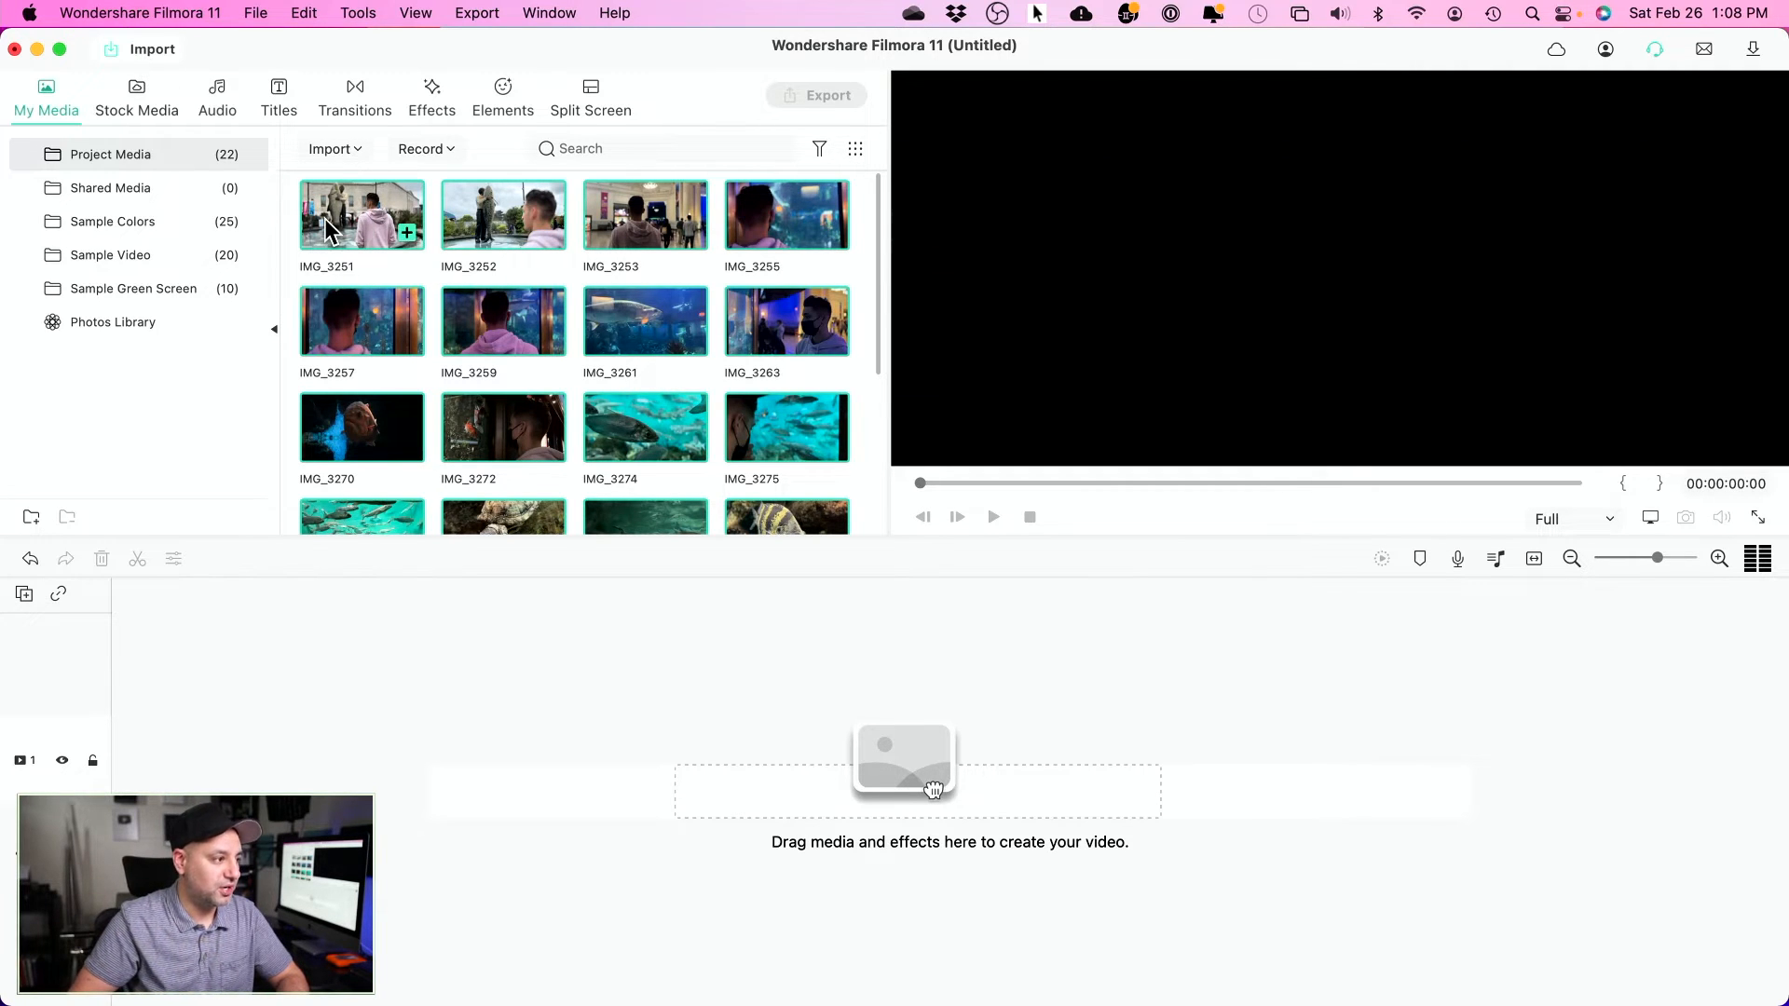
- Browse the Sample Video and Sample Green Screen collections
left_click(110, 255)
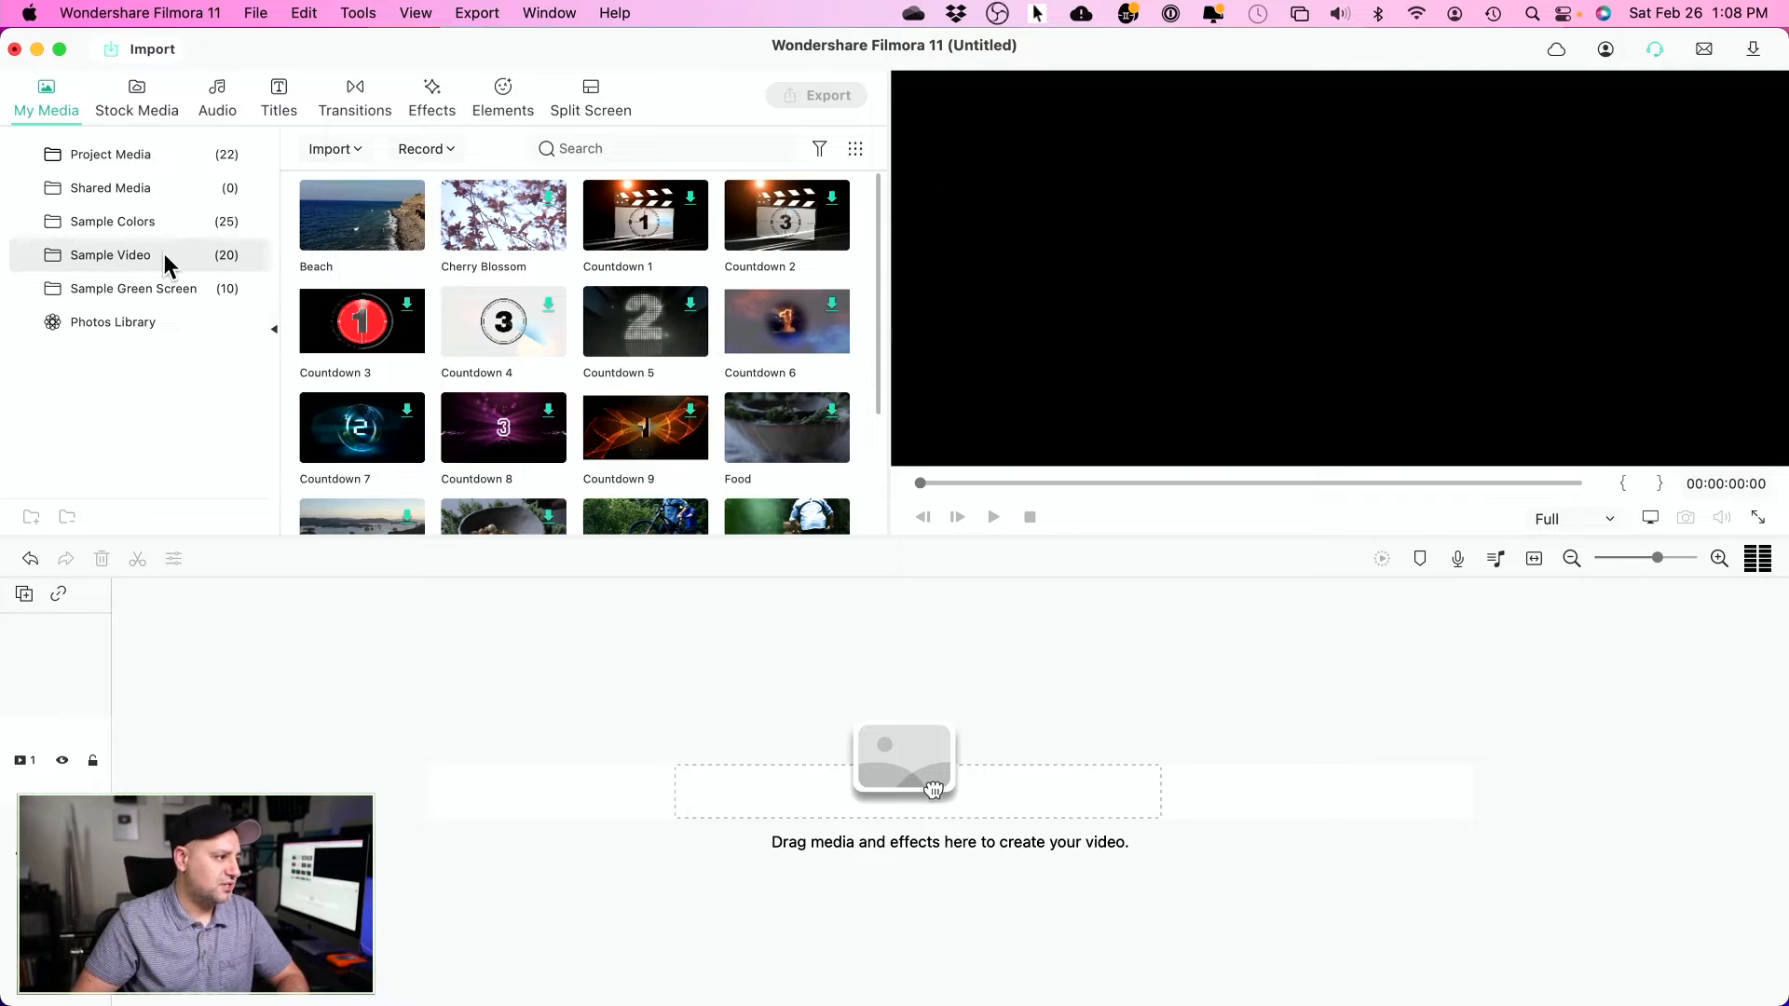
scroll(701, 438, "down", 3)
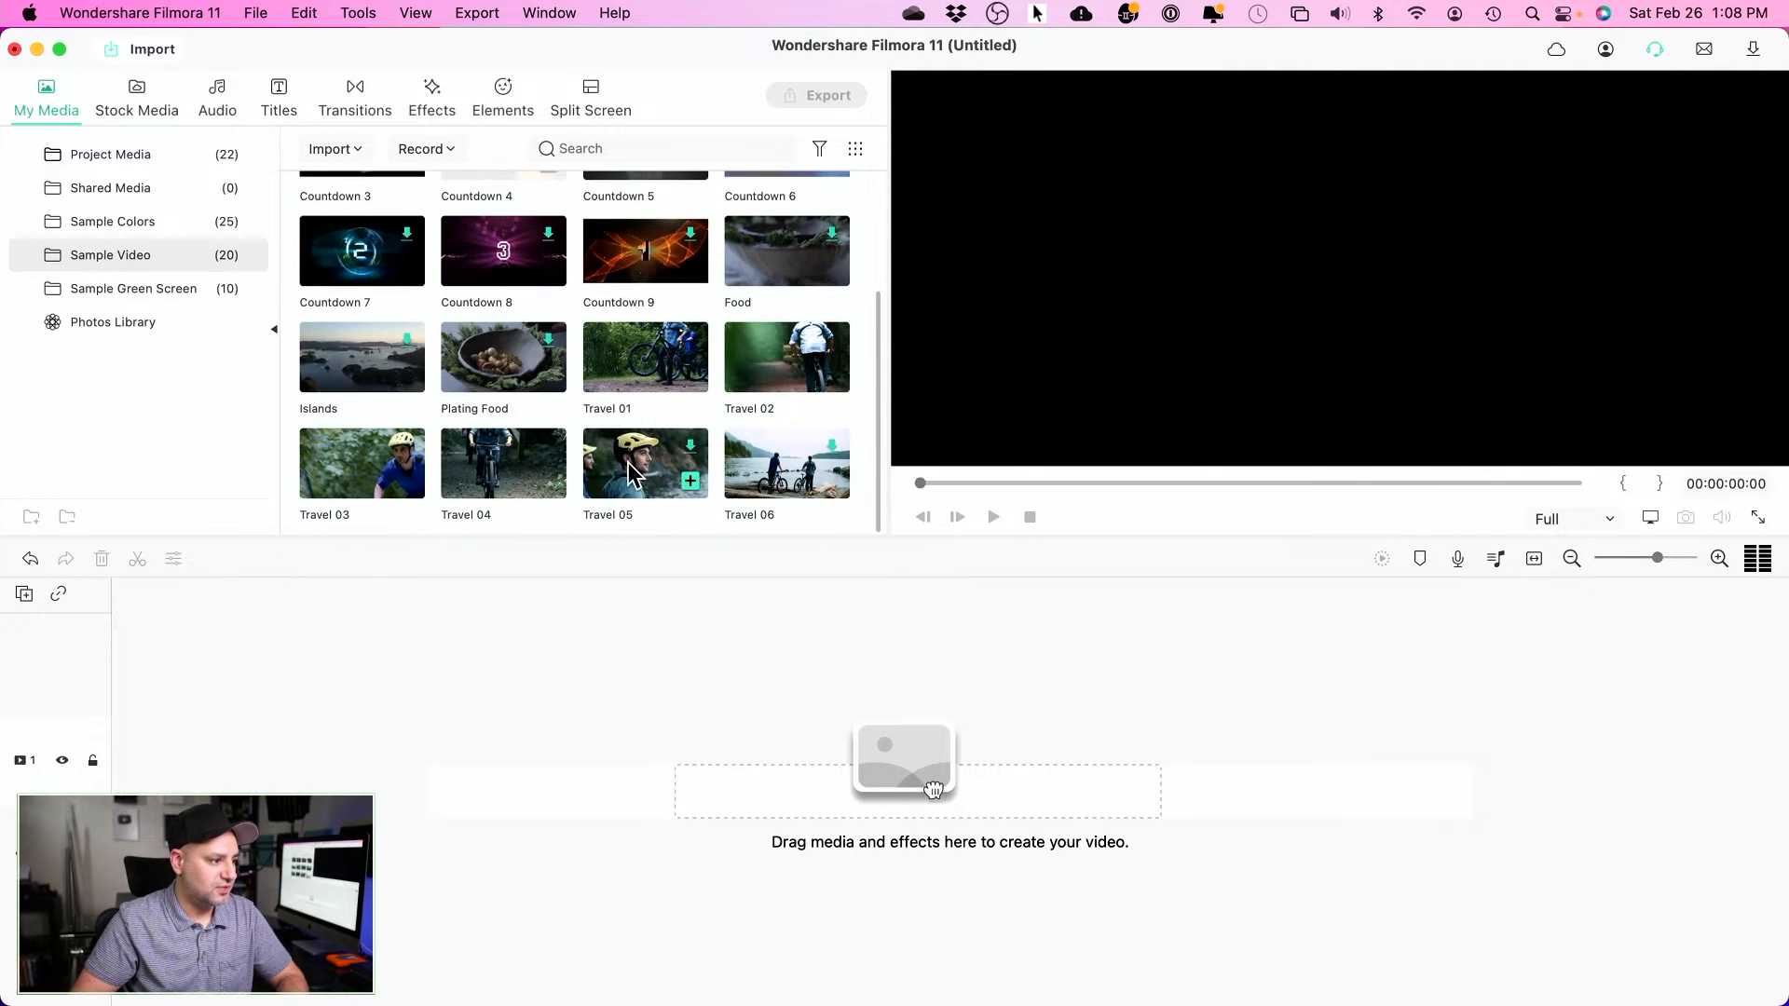
scroll(646, 494, "up", 1)
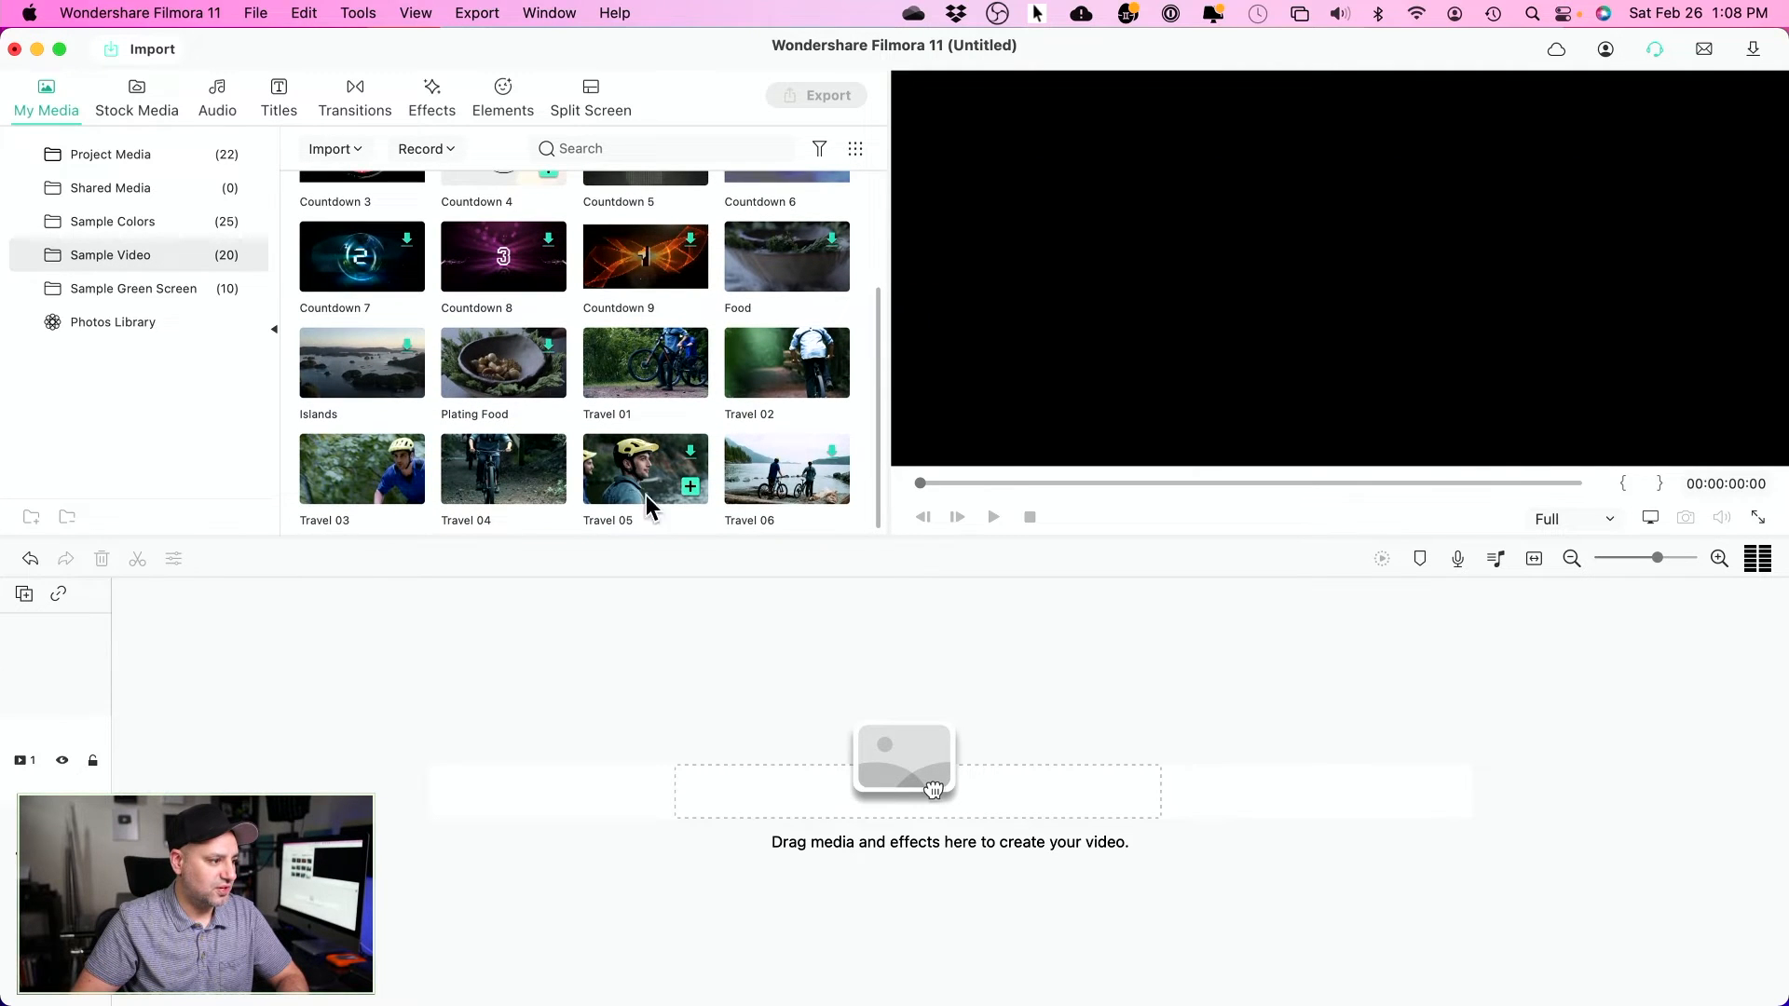
left_click(104, 291)
left_click(104, 251)
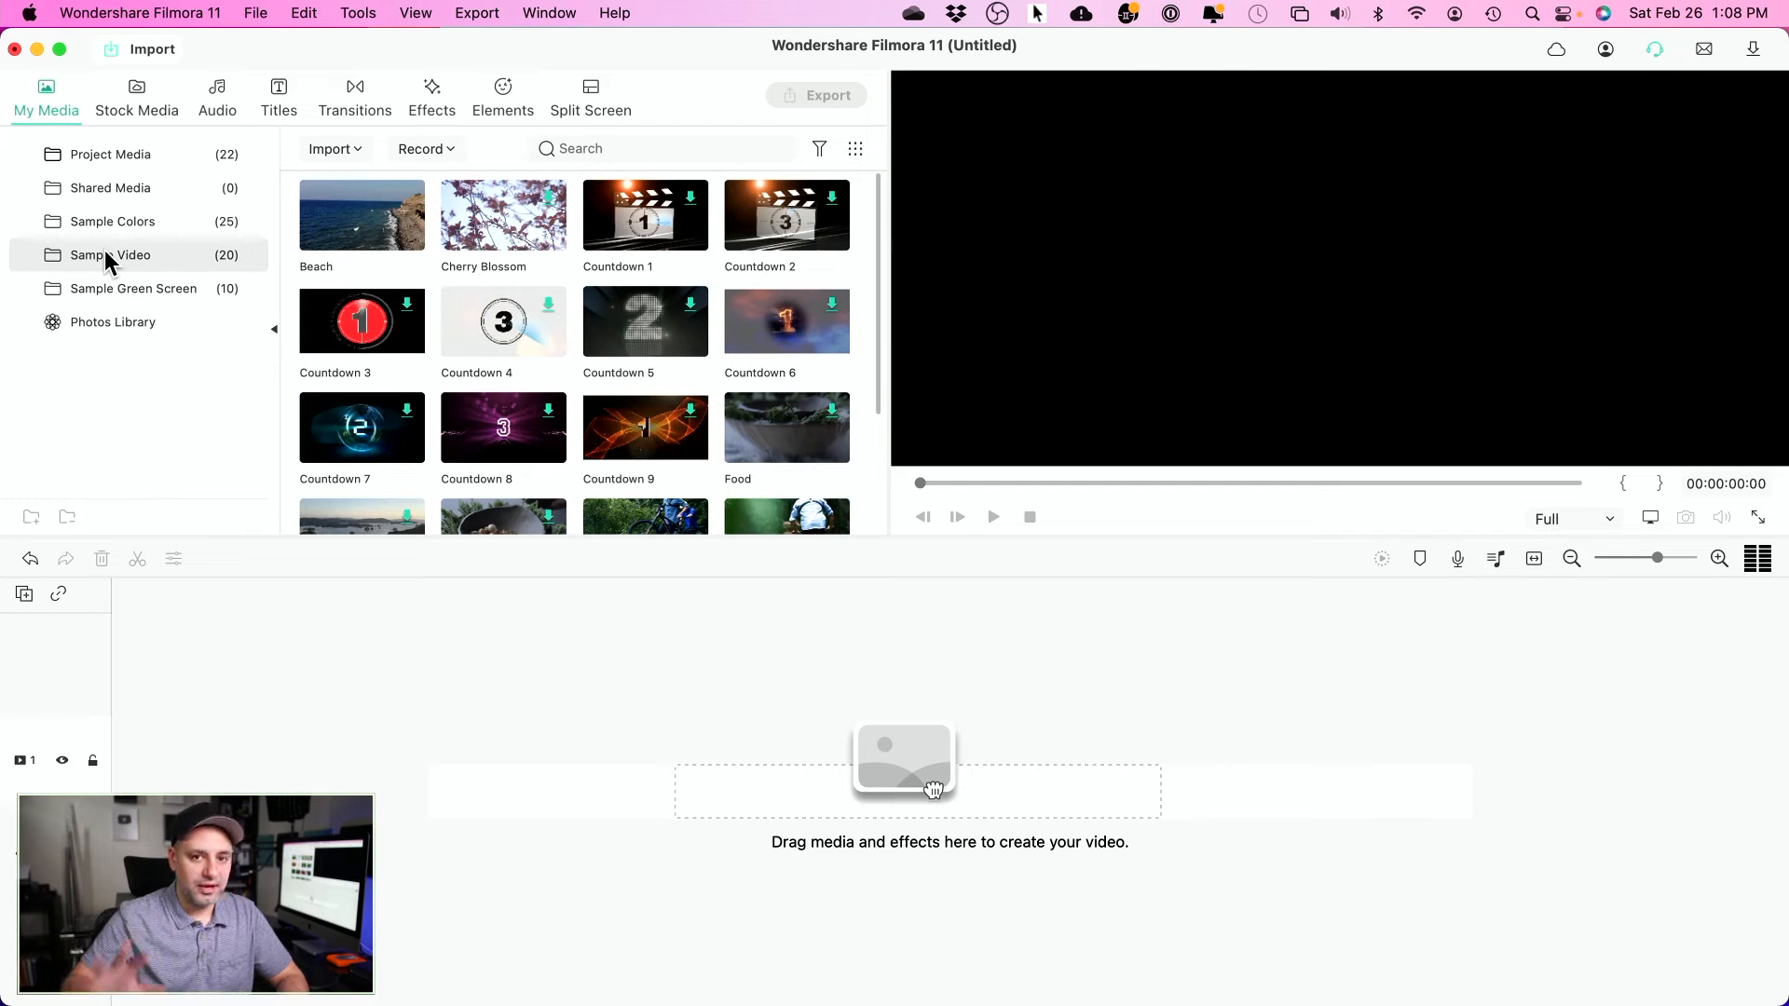
- Browse Stock Media's Unsplash photos, then the Pixabay stock videos
left_click(131, 88)
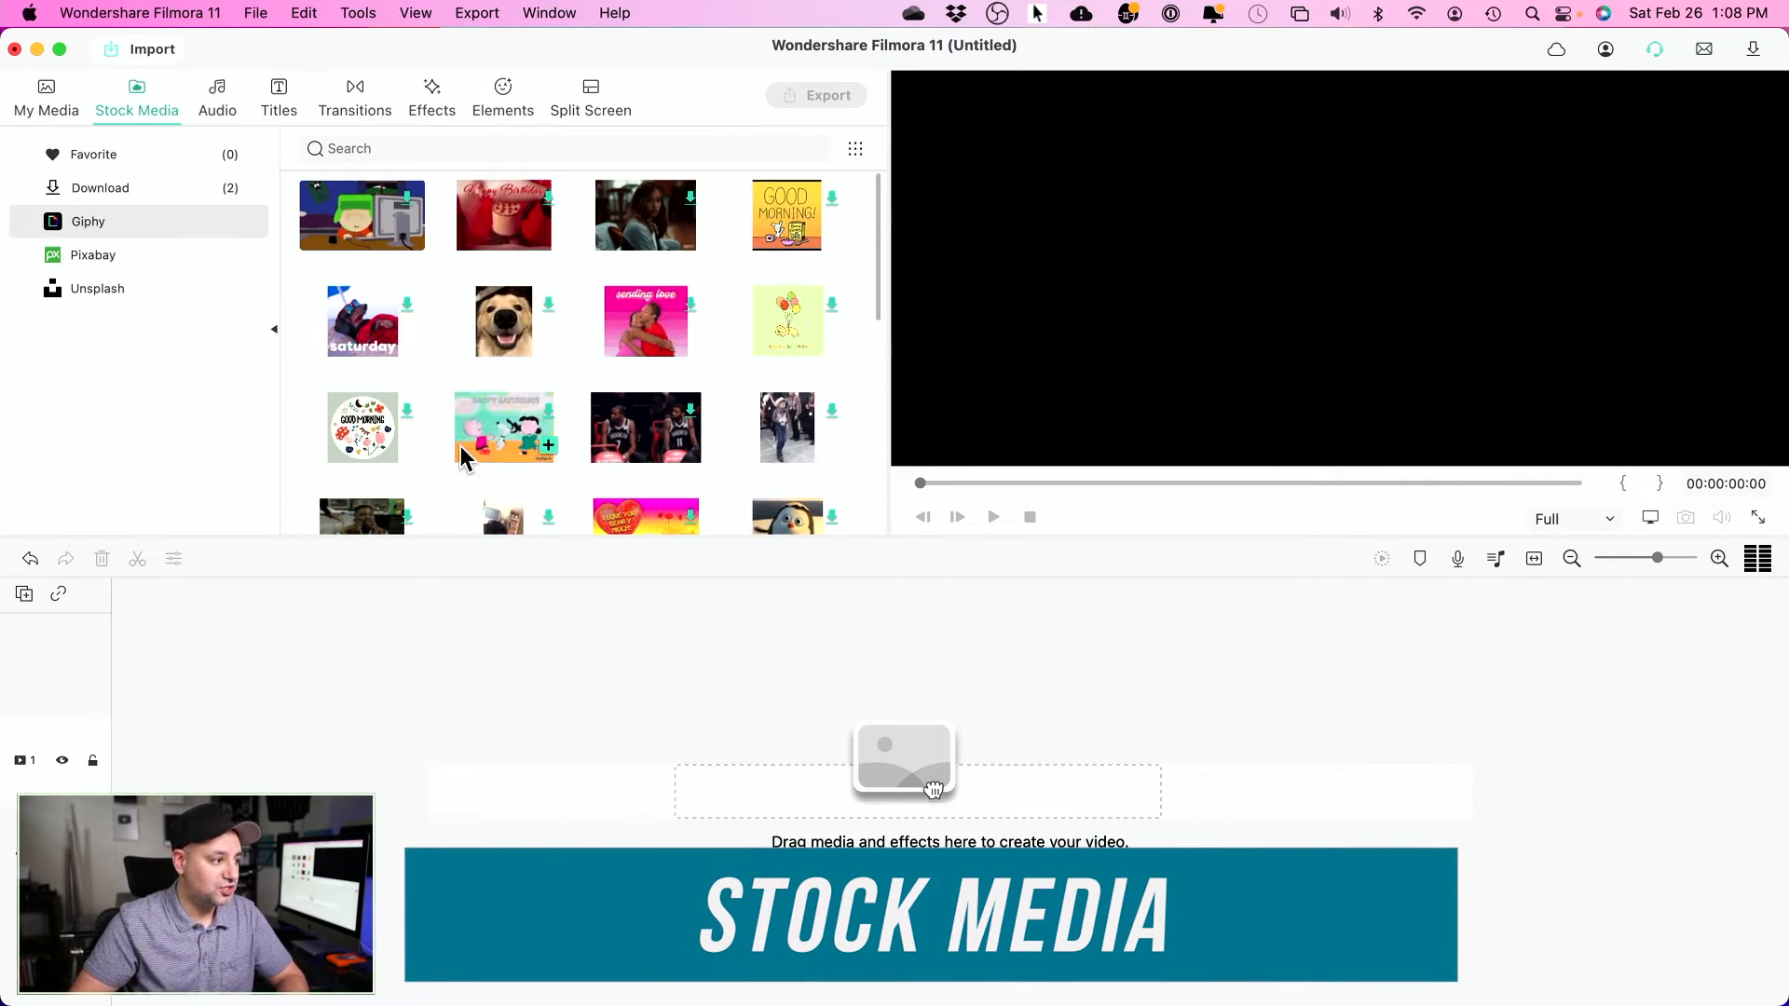
scroll(459, 451, "down", 2)
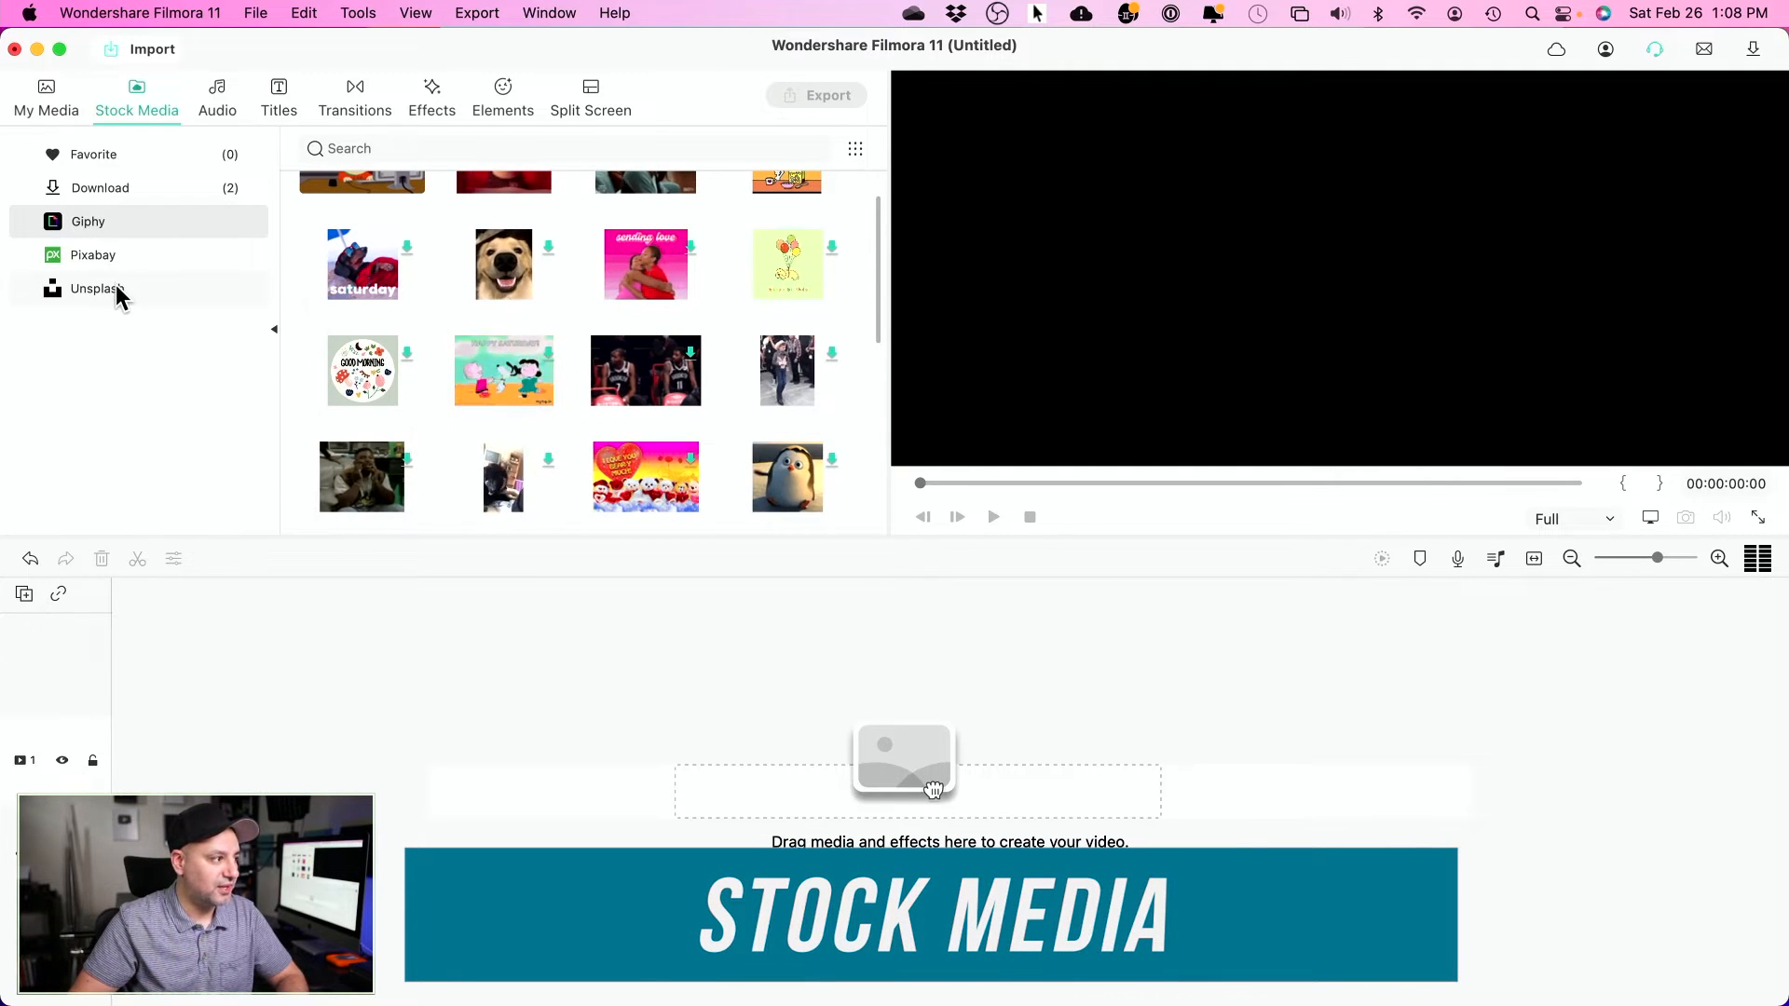
left_click(106, 291)
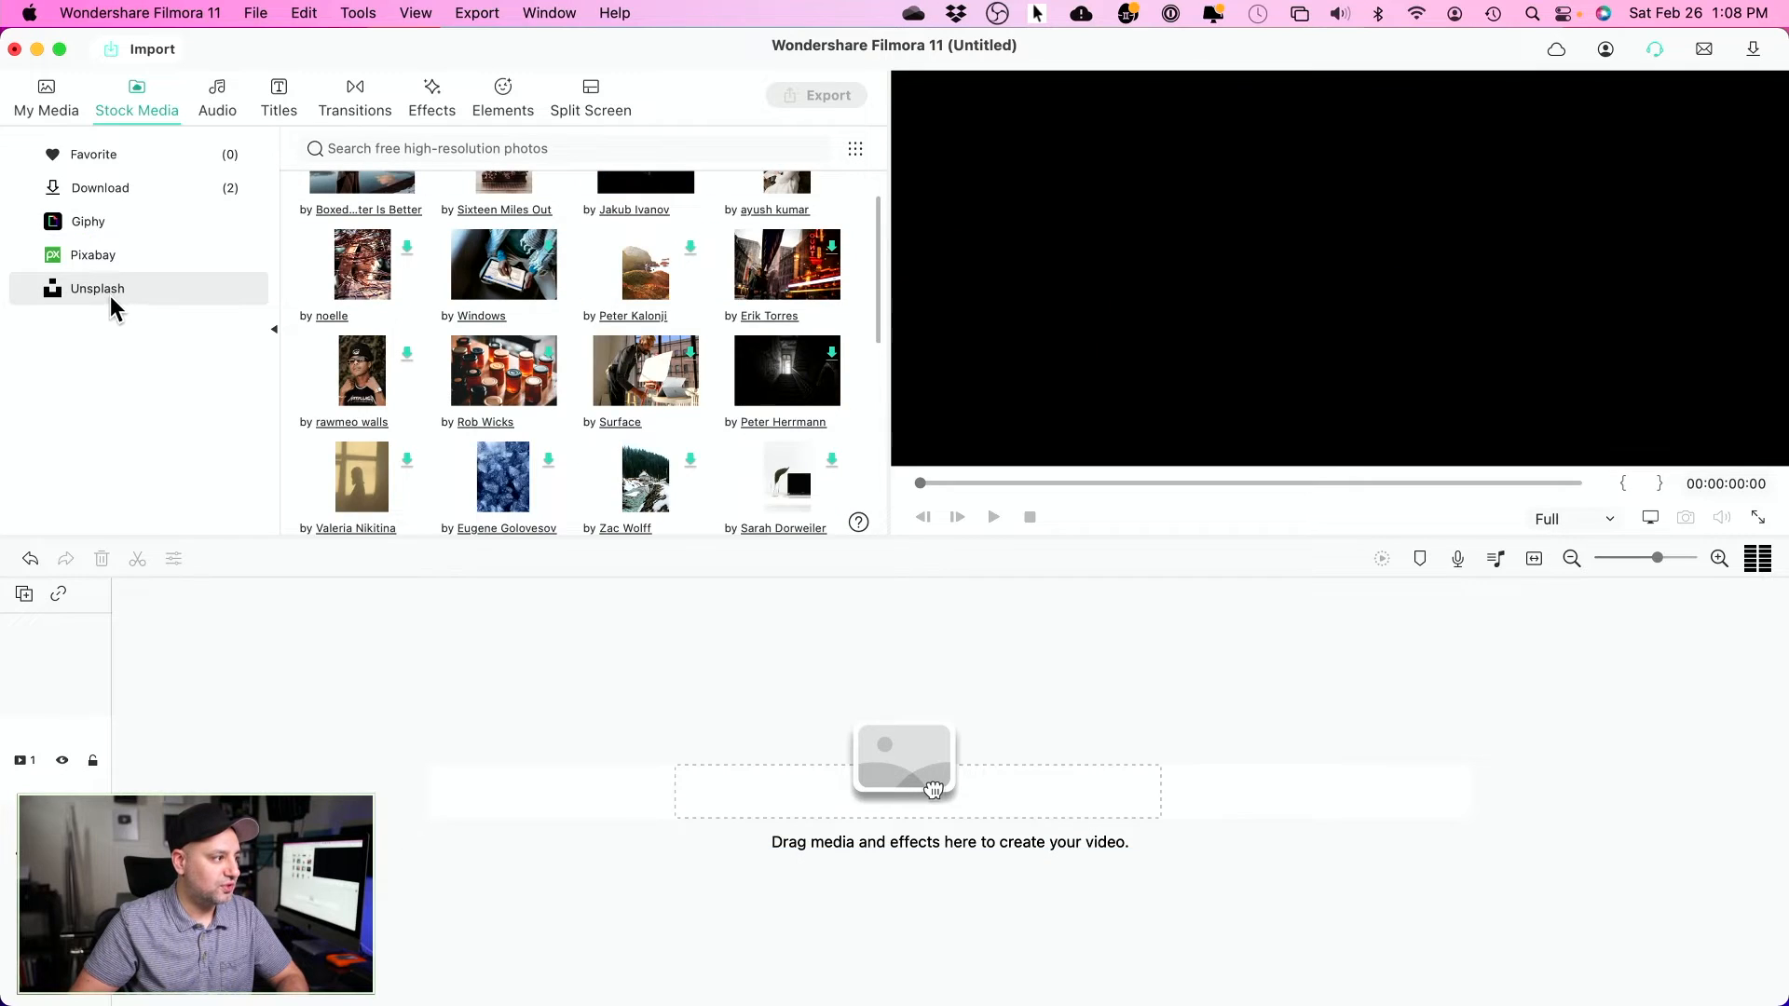
scroll(364, 328, "up", 2)
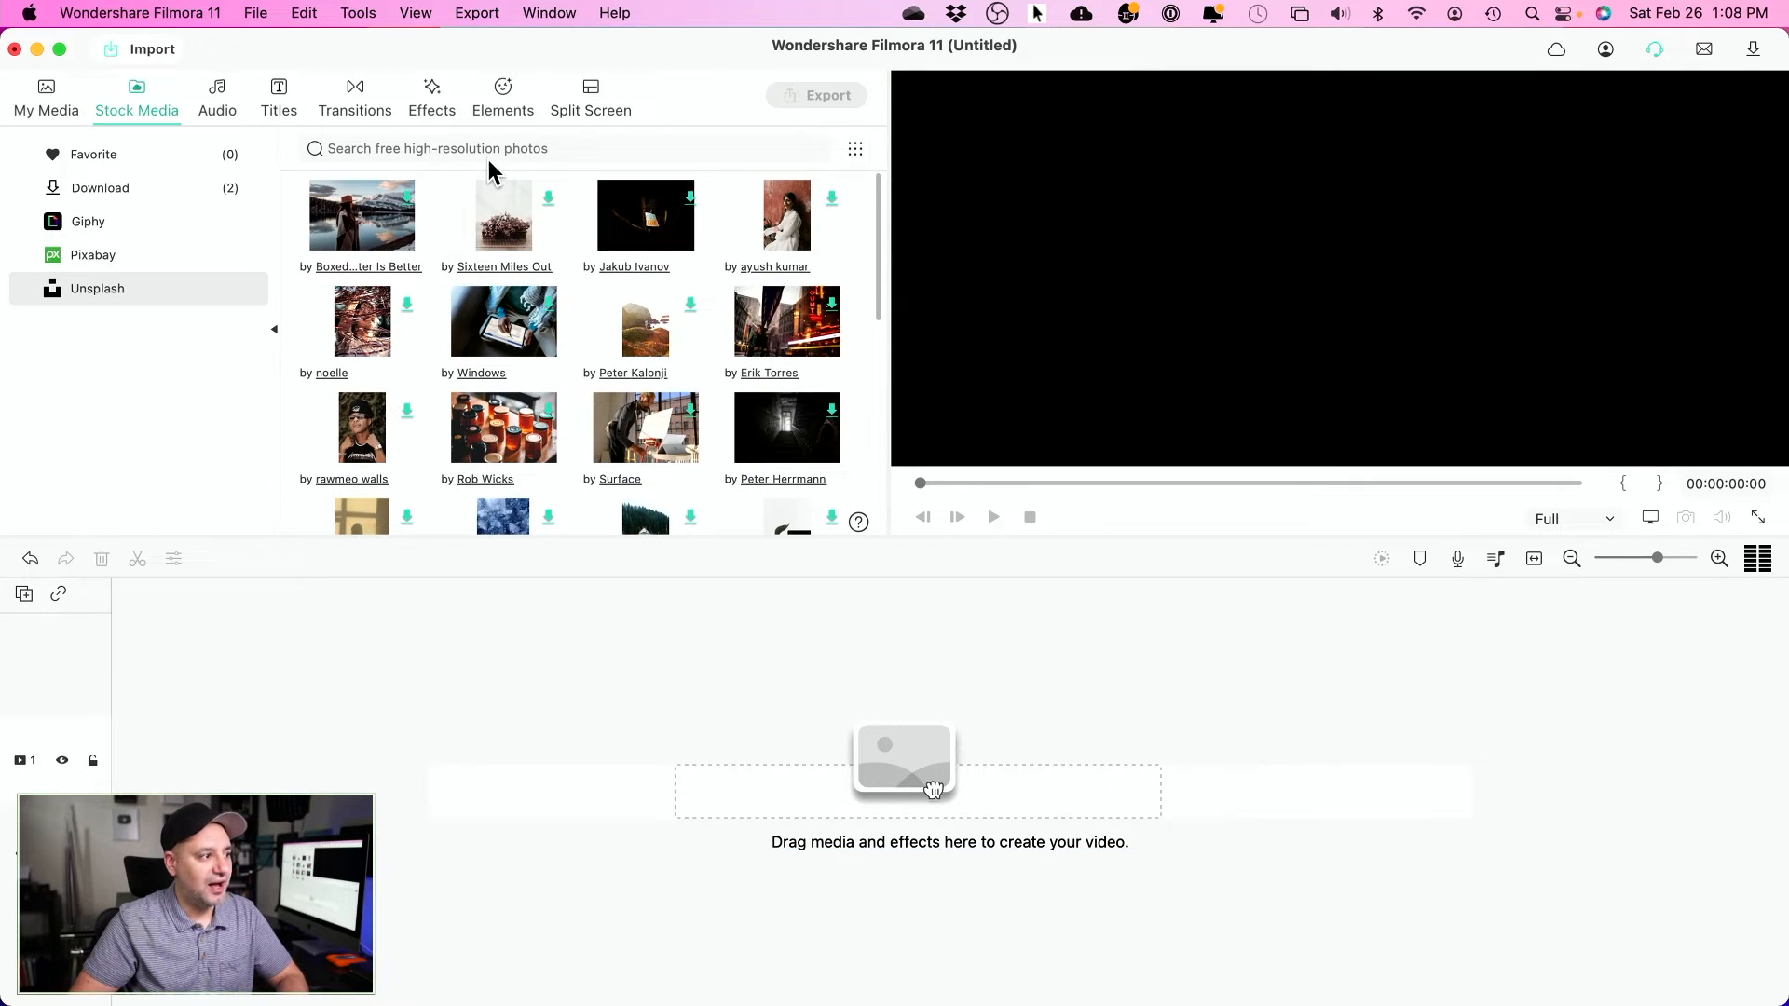
left_click(191, 257)
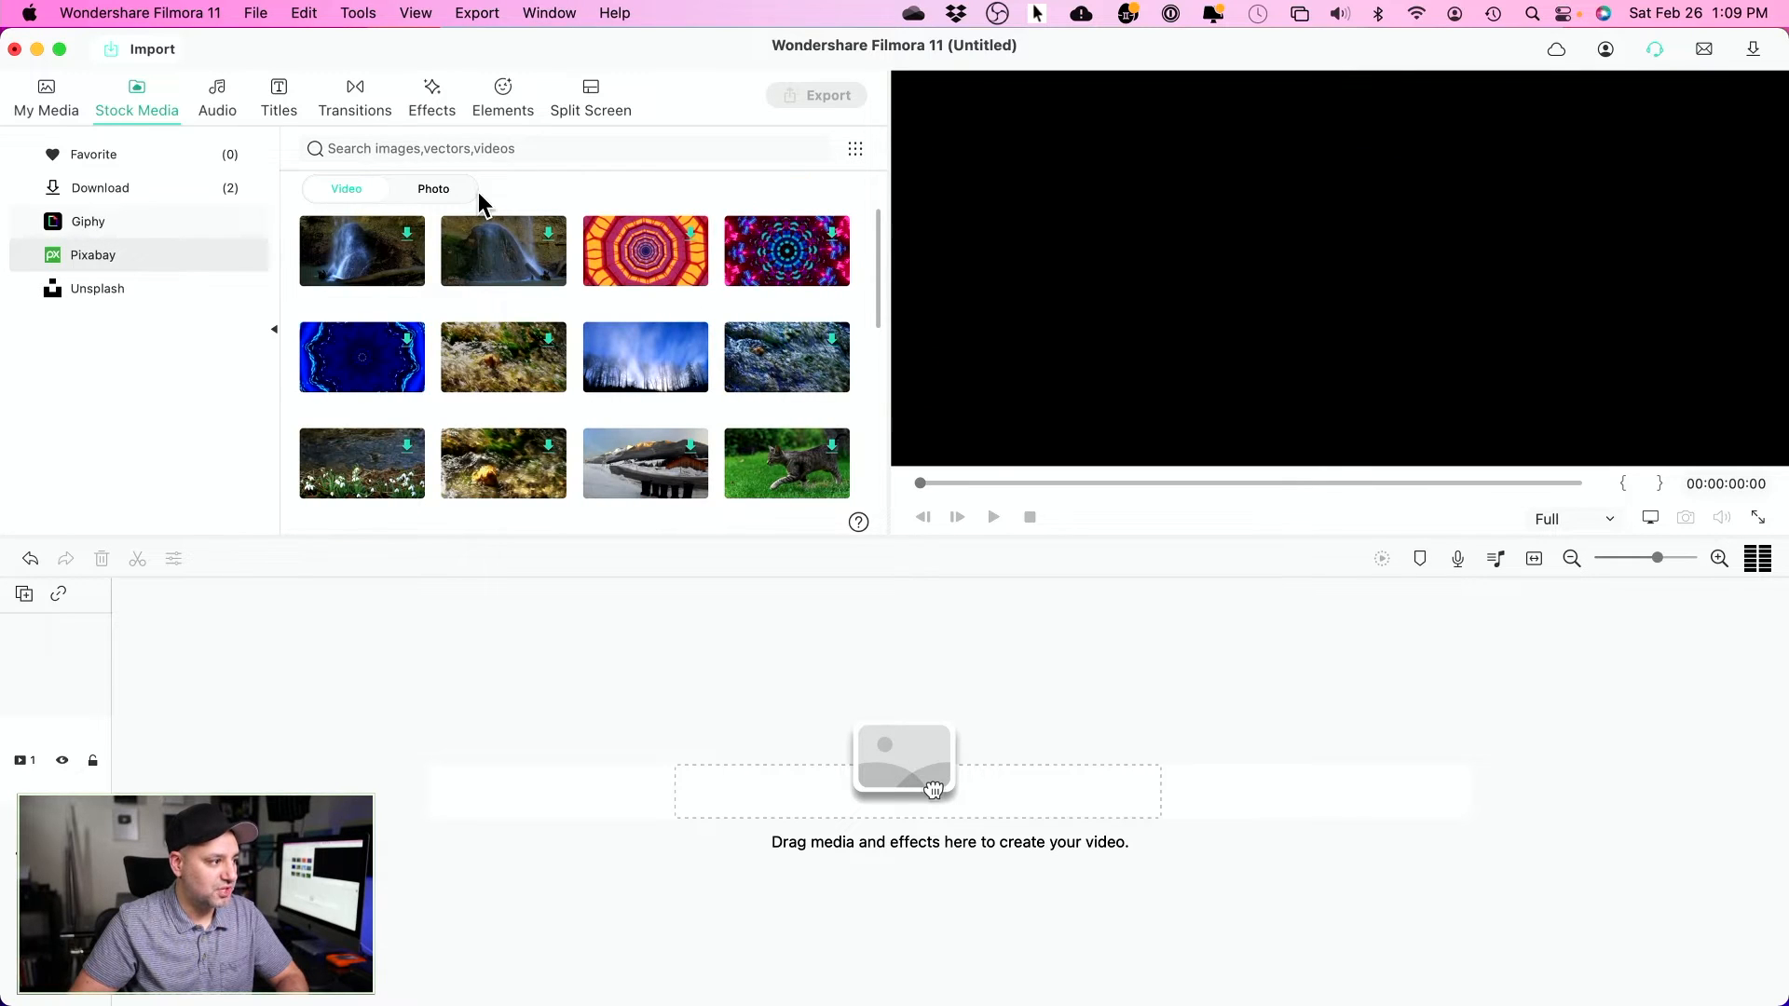
mouse_move(359, 260)
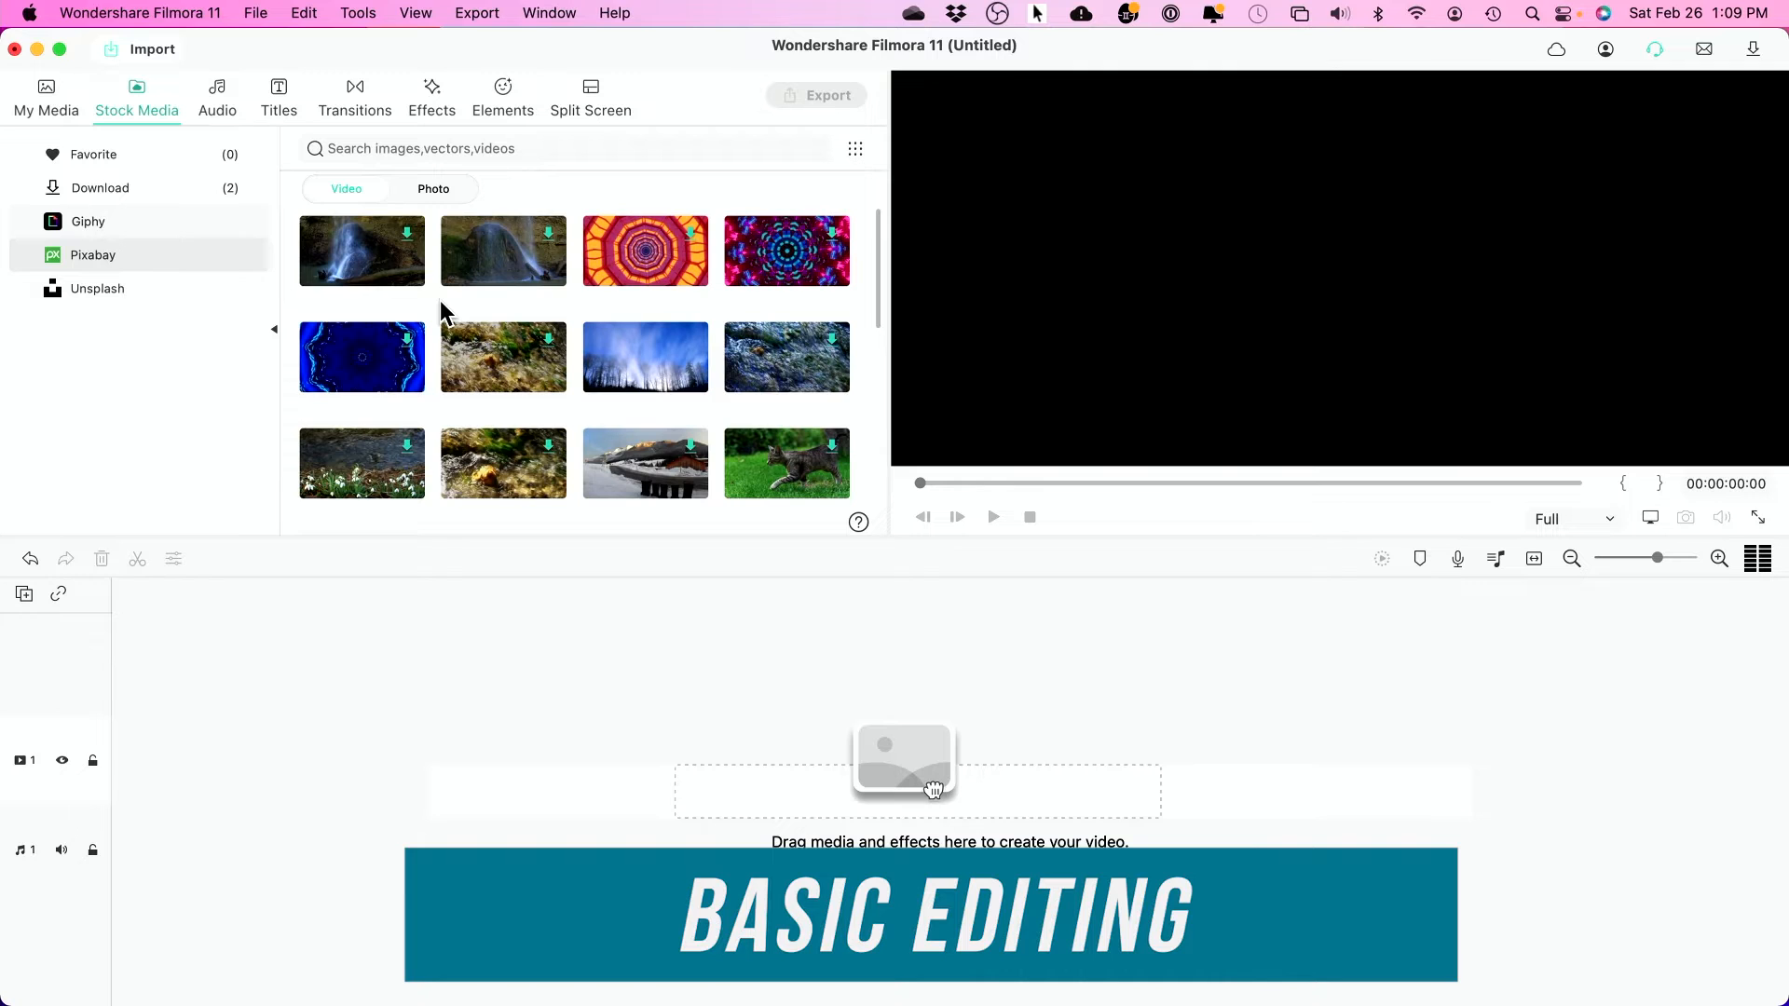
scroll(440, 300, "down", 1)
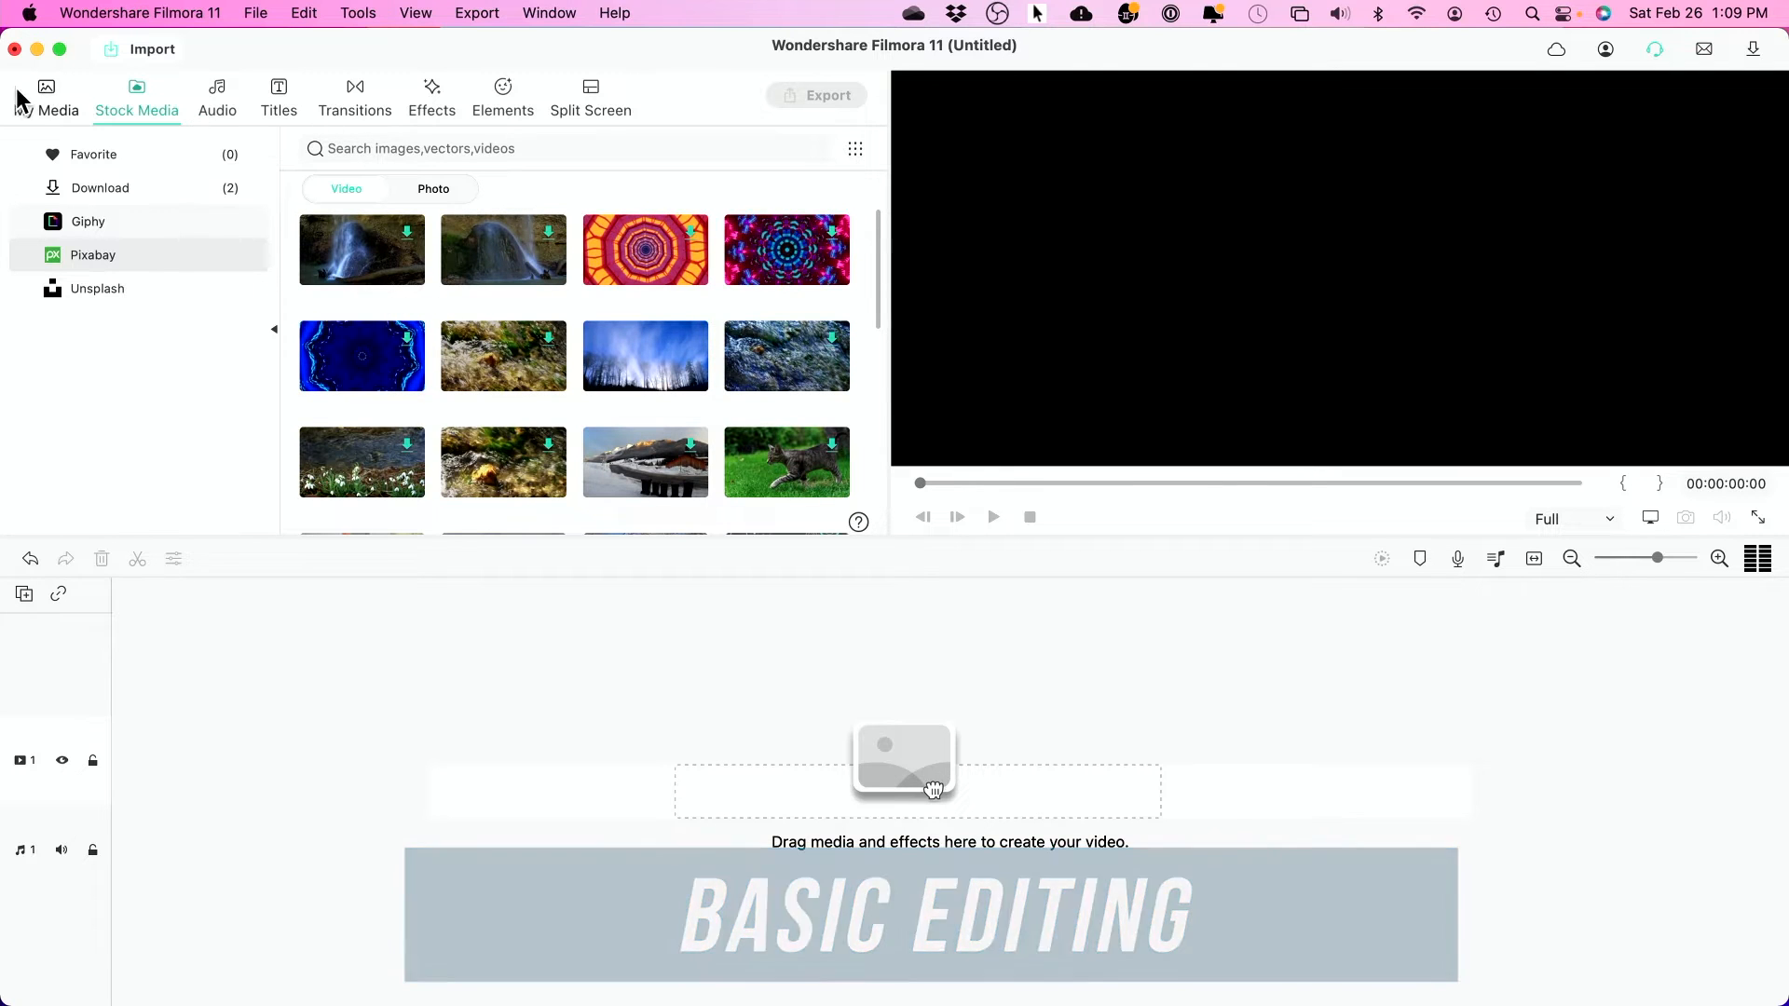
left_click(45, 100)
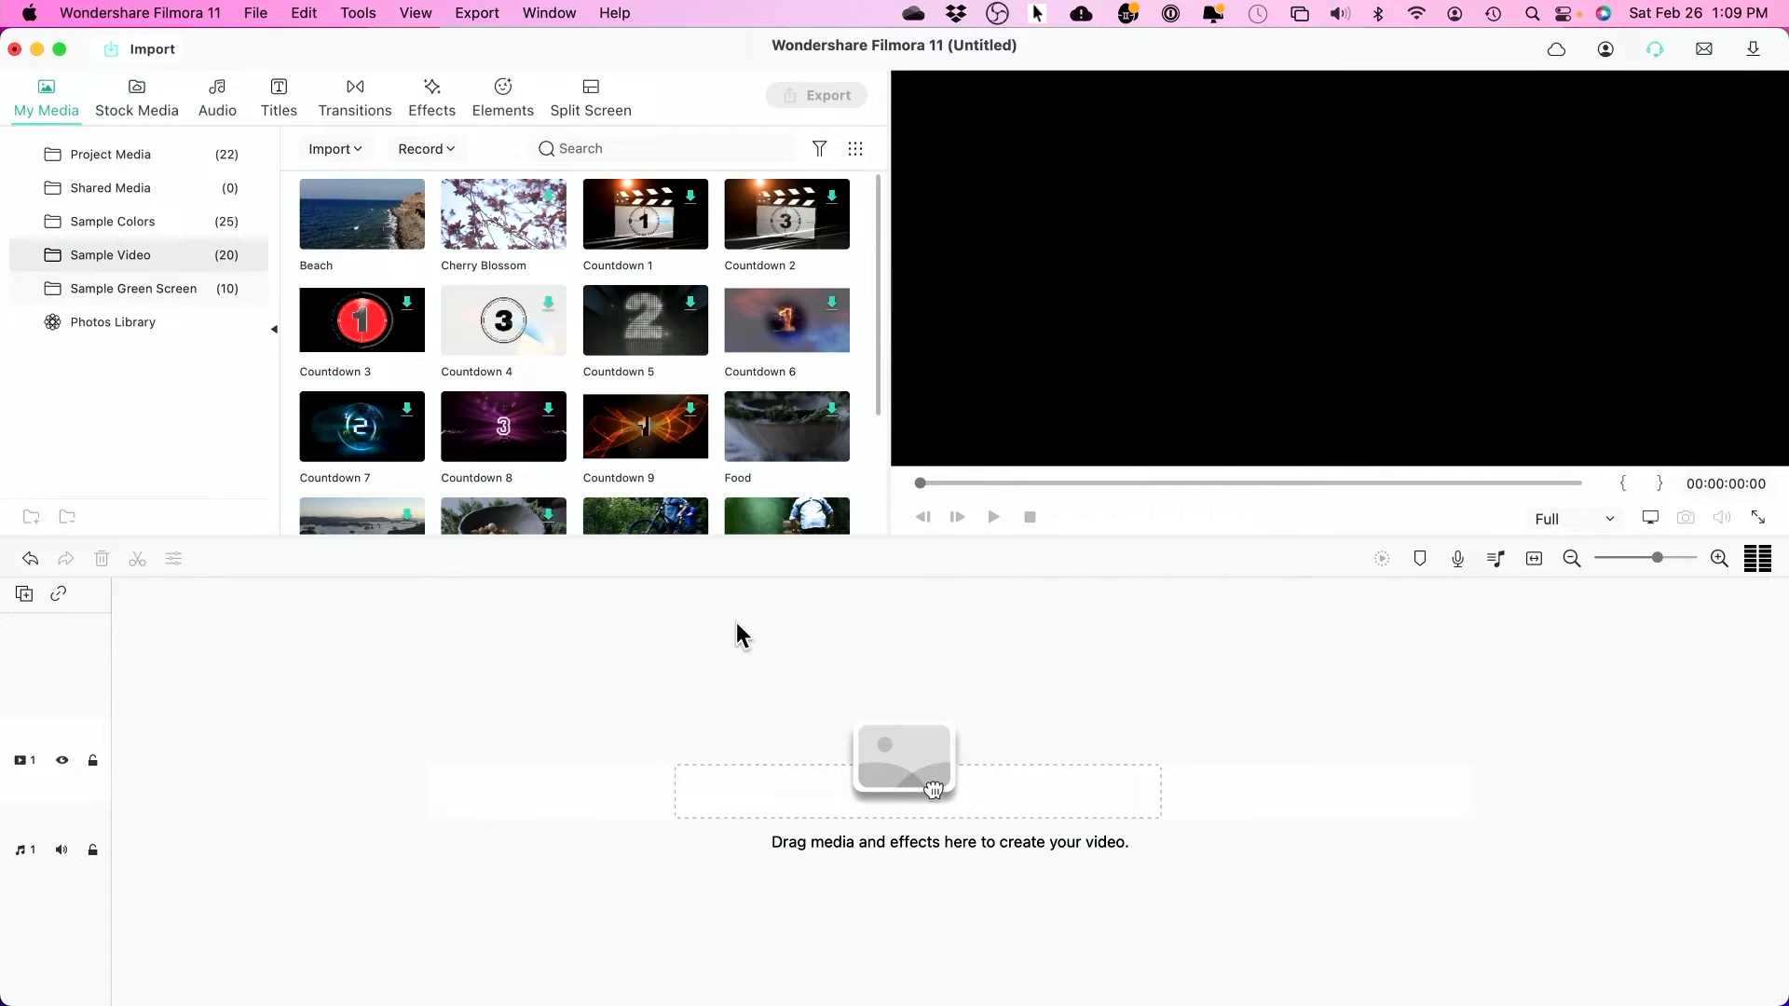
left_click(127, 152)
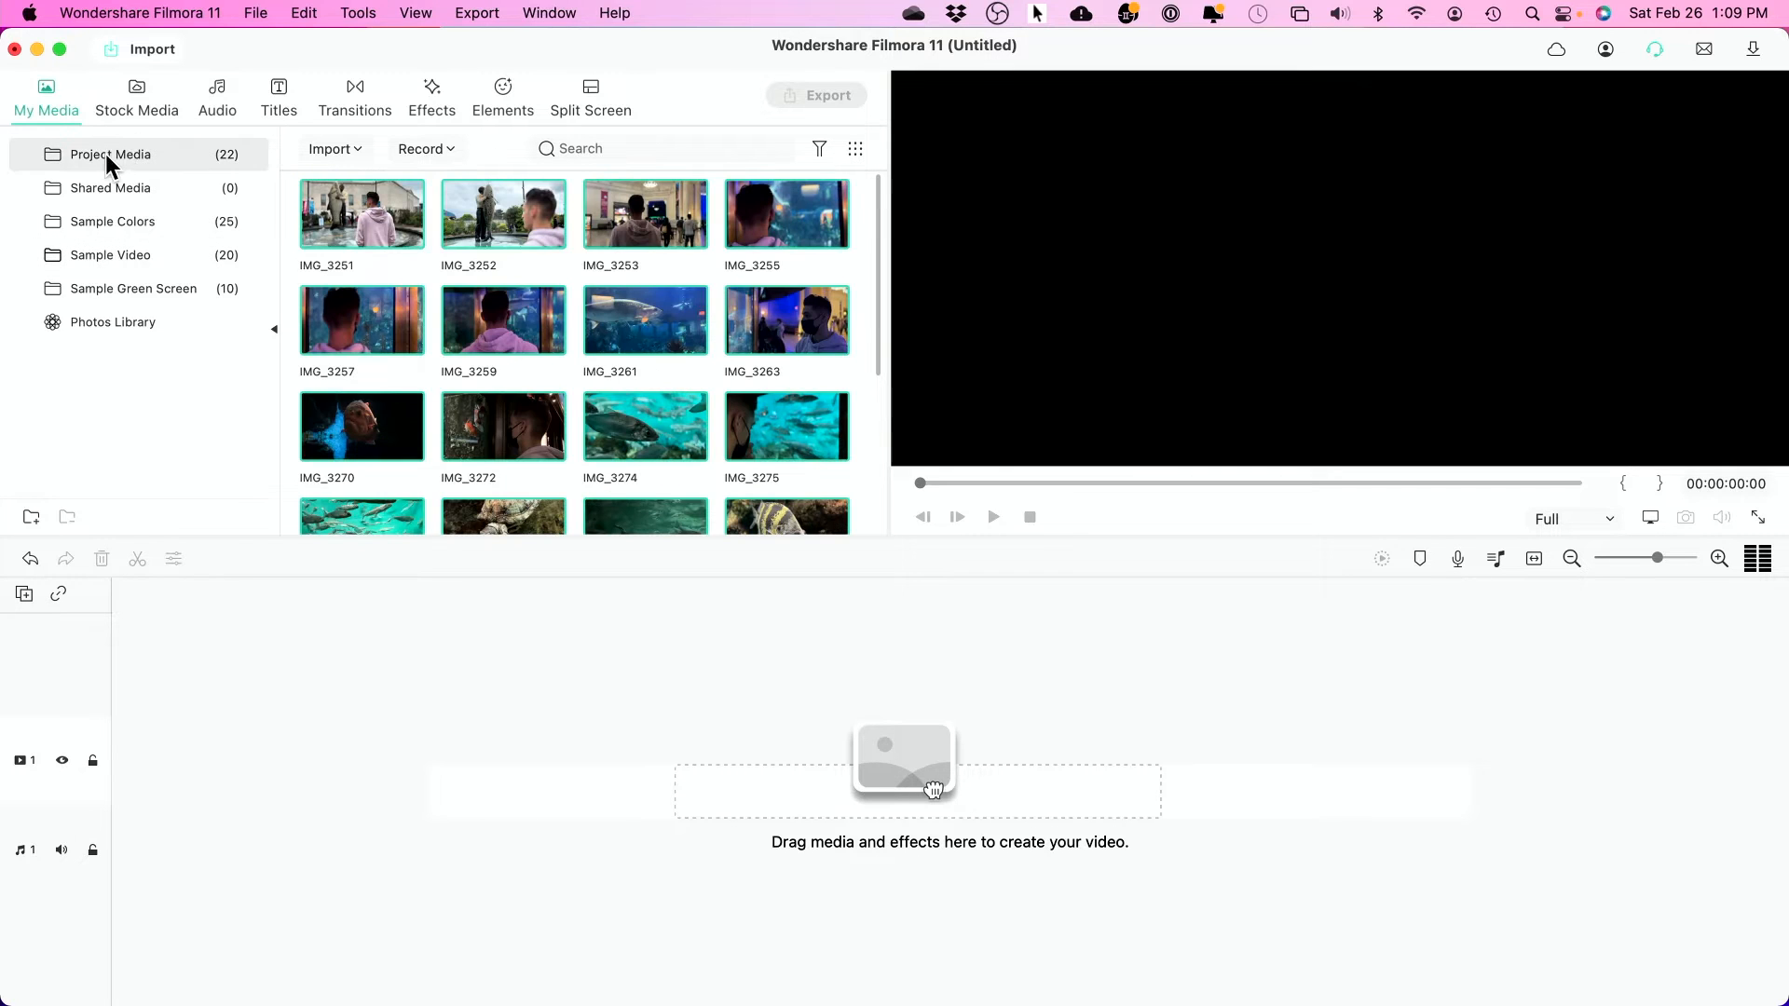
key("super+z")
left_click(372, 231)
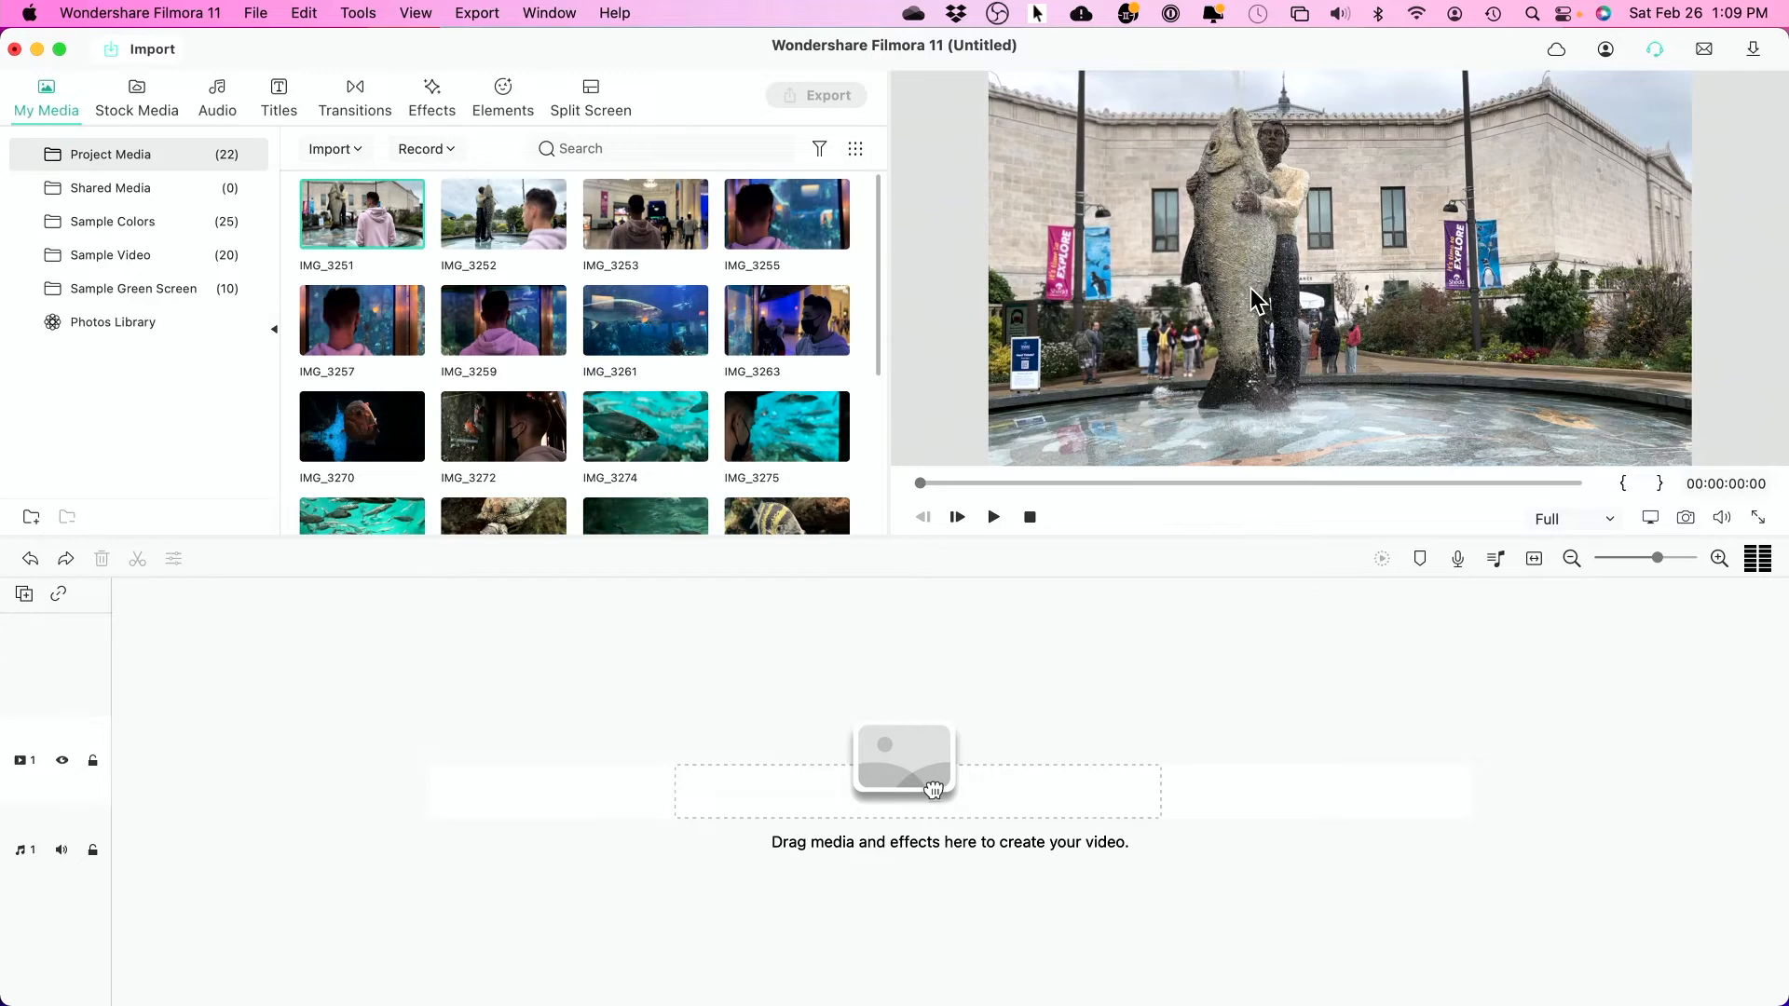
key("XF86AudioMute")
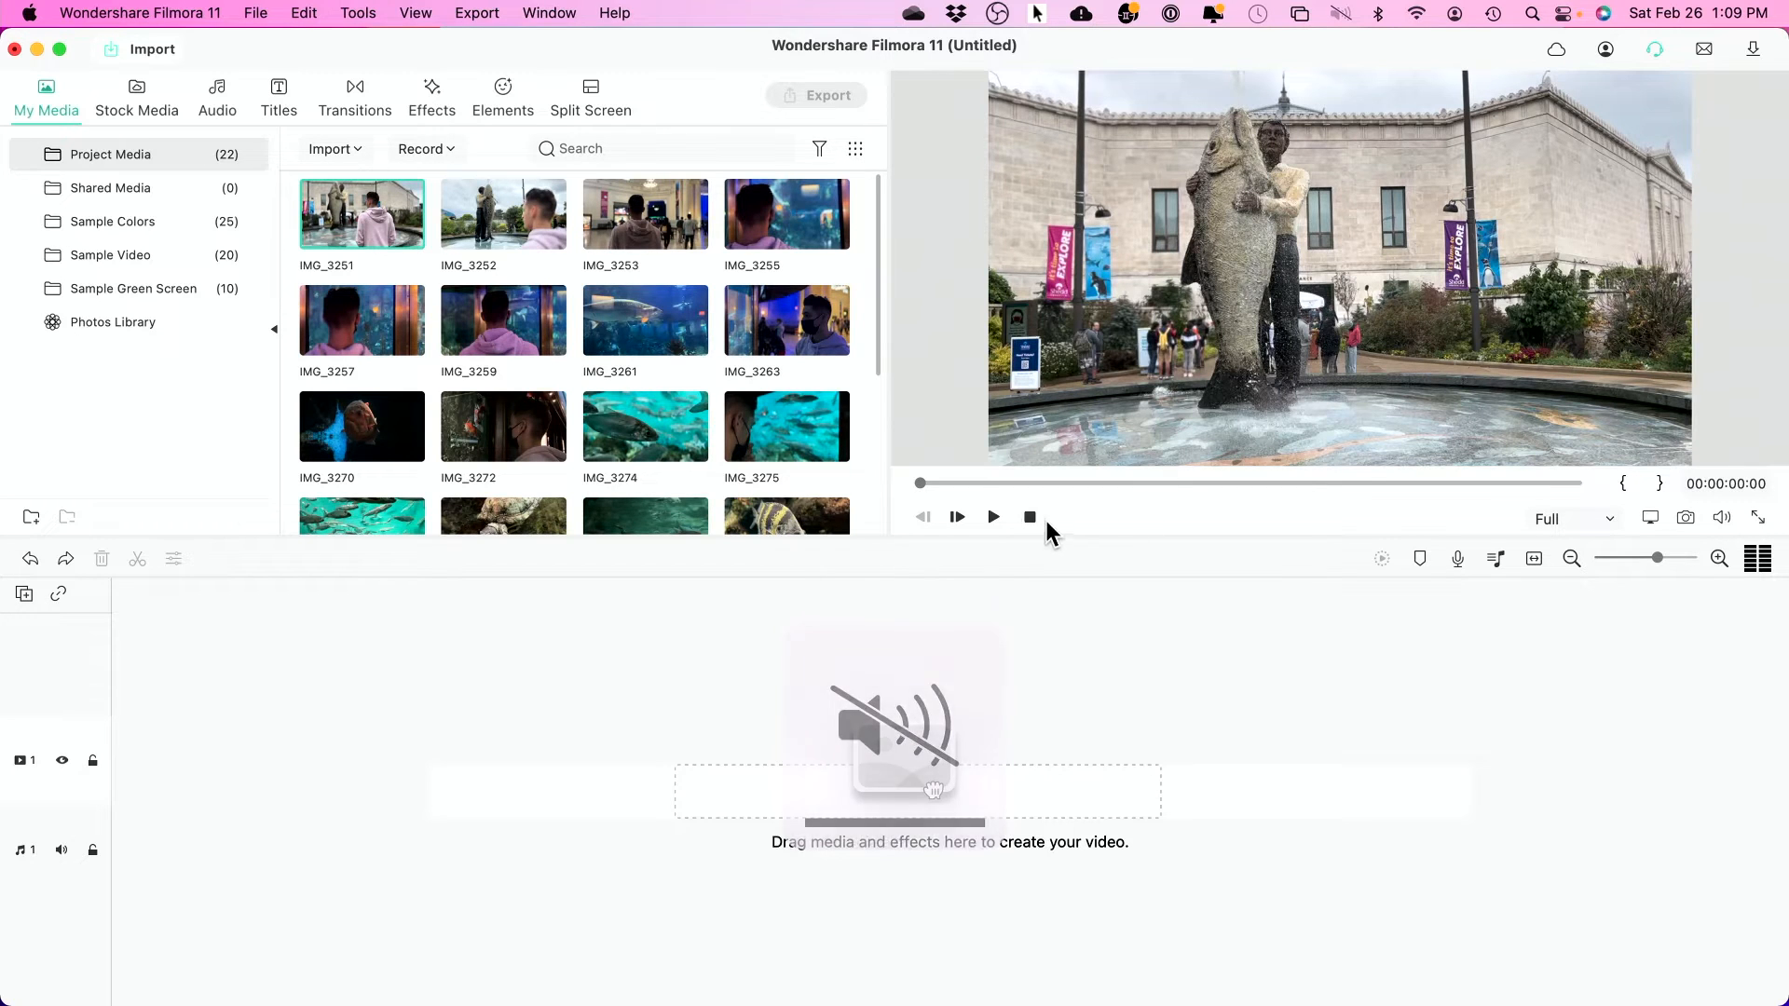
left_click(999, 518)
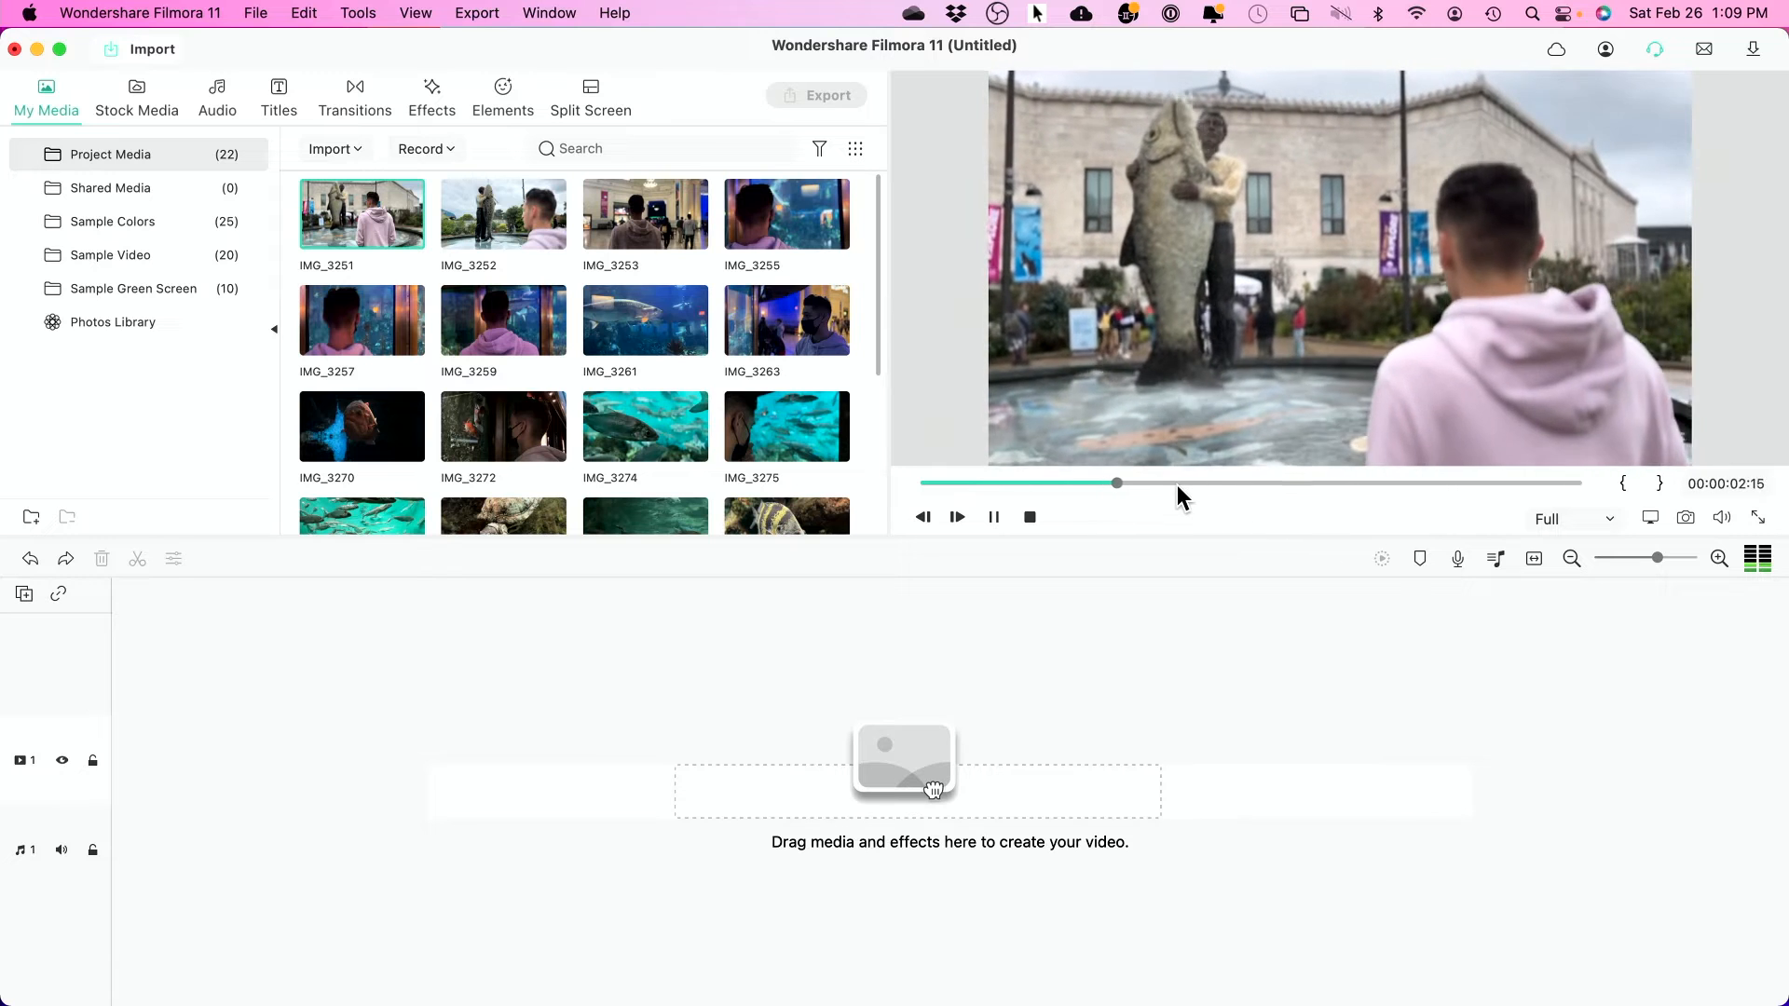
key("space")
- Place IMG_3251 at the start of video track 1 and match the project to its 1920x1080 30.01fps
mouse_move(340, 234)
left_click_drag(347, 222, 121, 803)
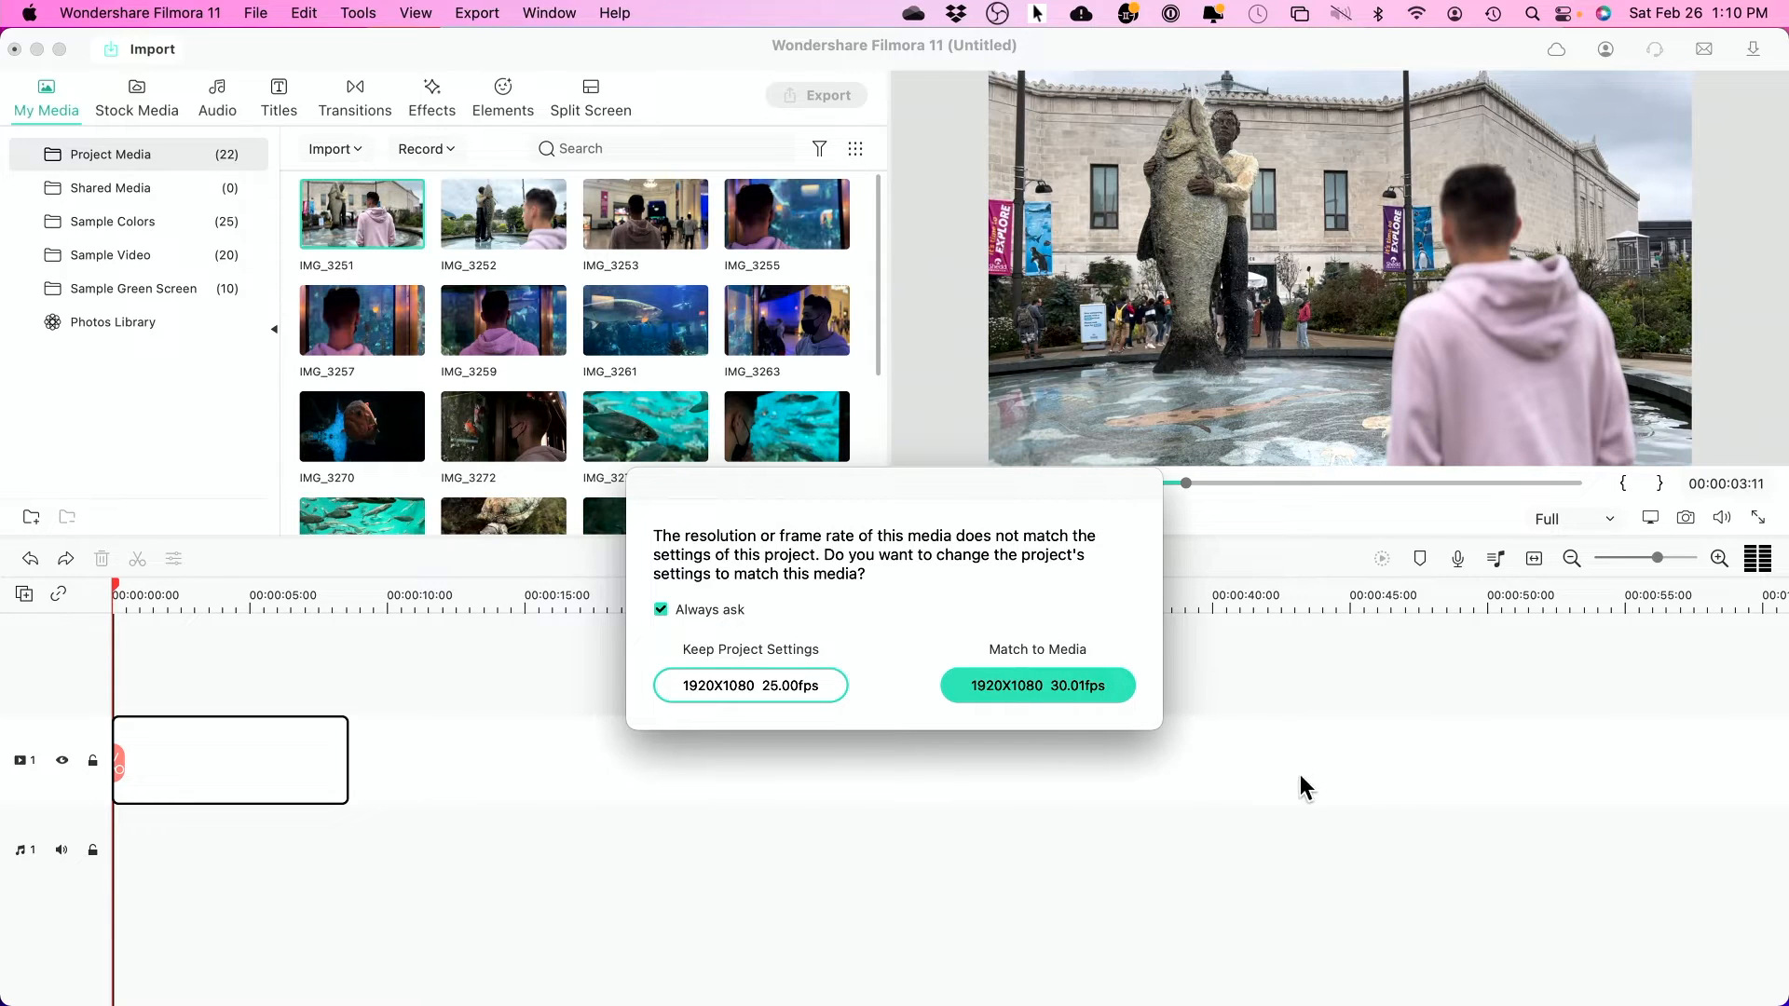
left_click(1040, 685)
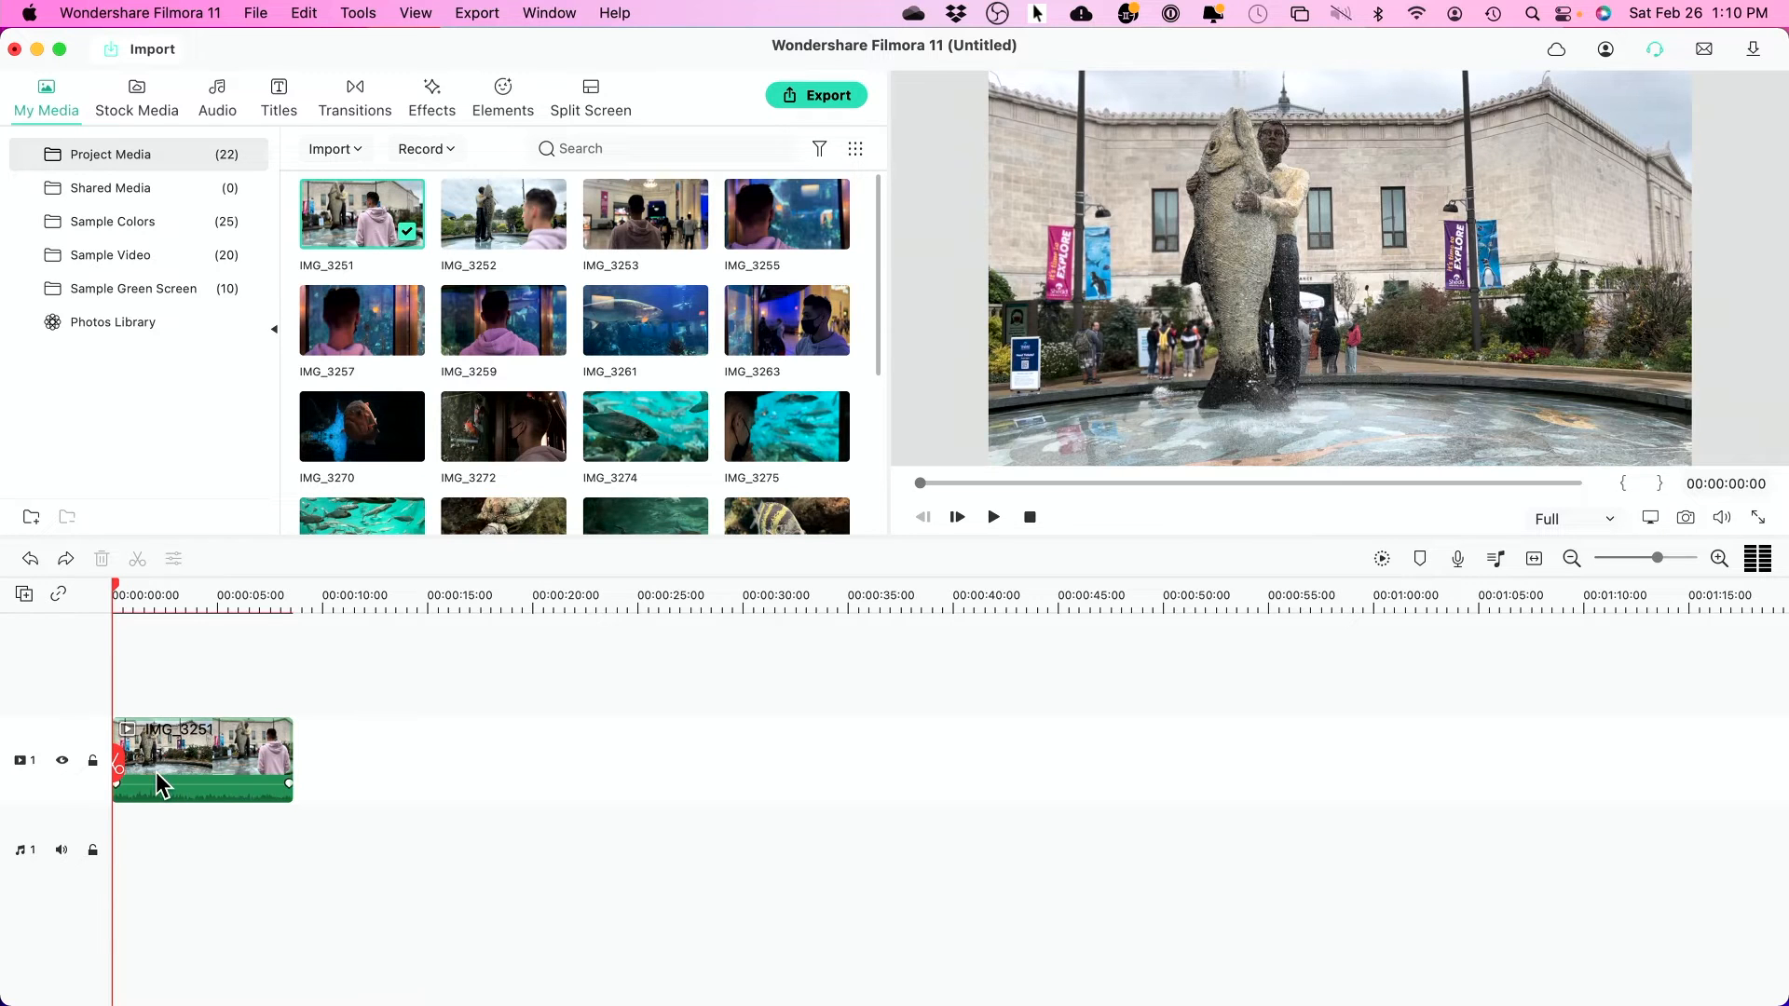
- Preview IMG_3252 and IMG_3253, marking IMG_3253's in point near 00:00:00:29 and out point at 00:00:06:06
key("space")
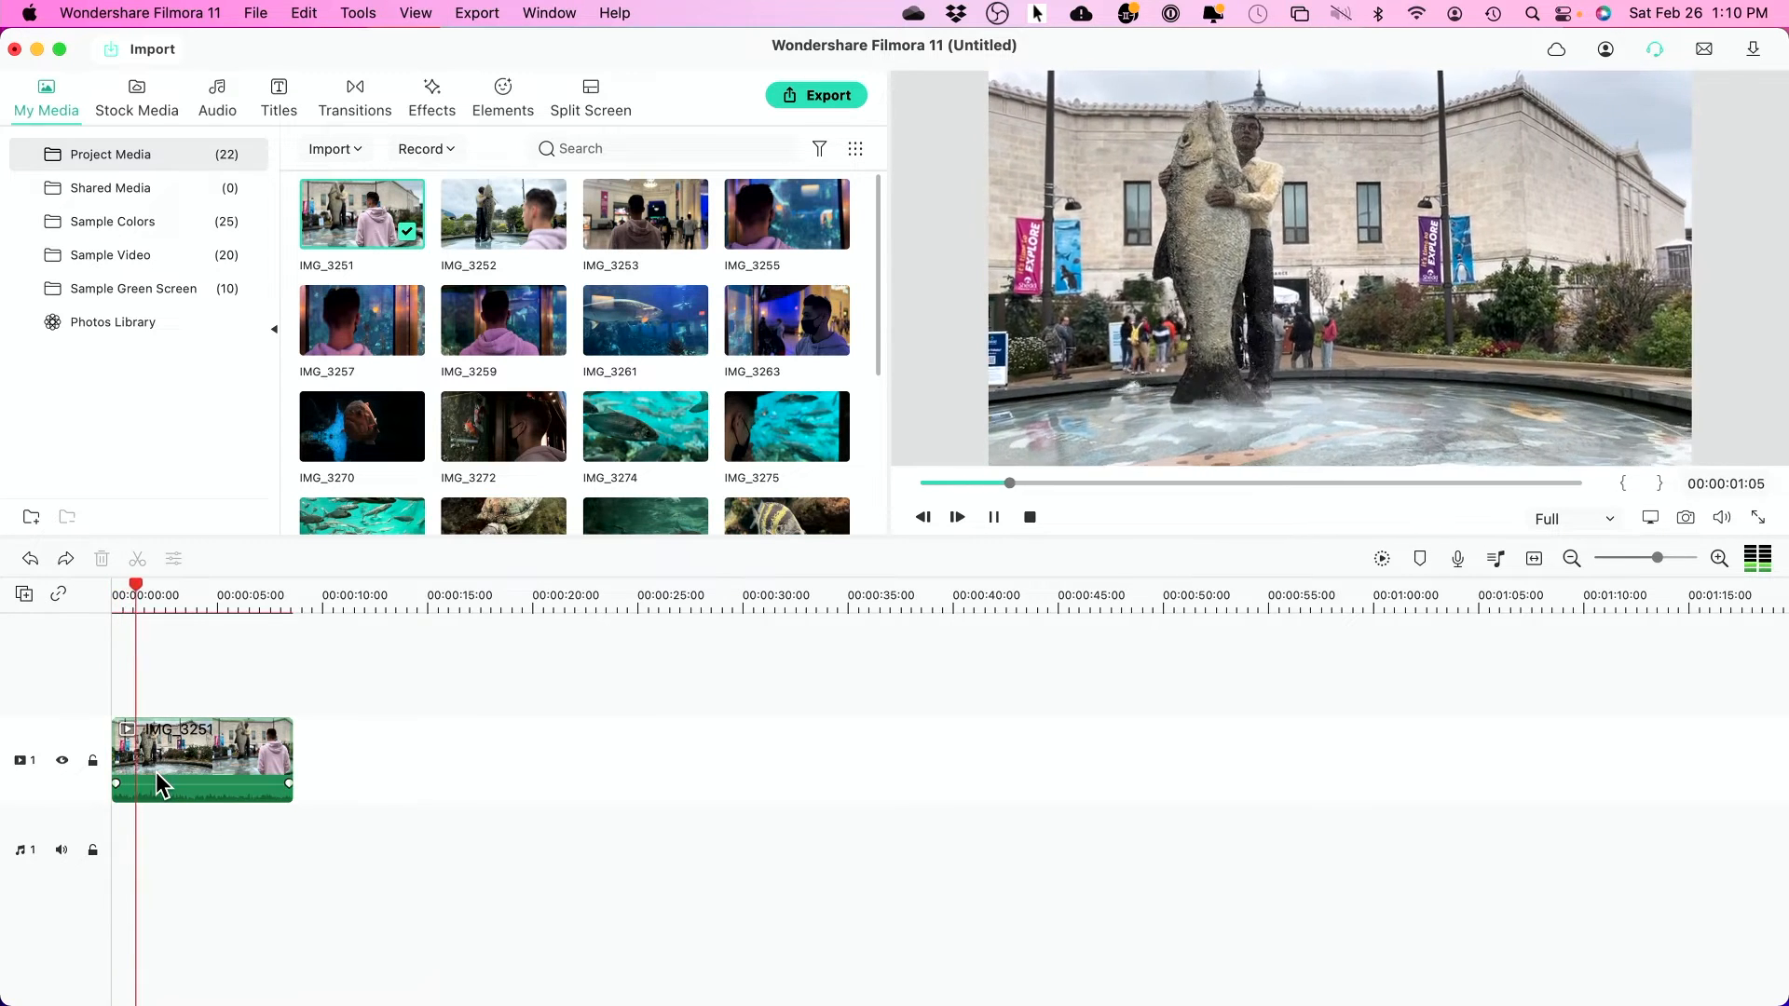
key("space")
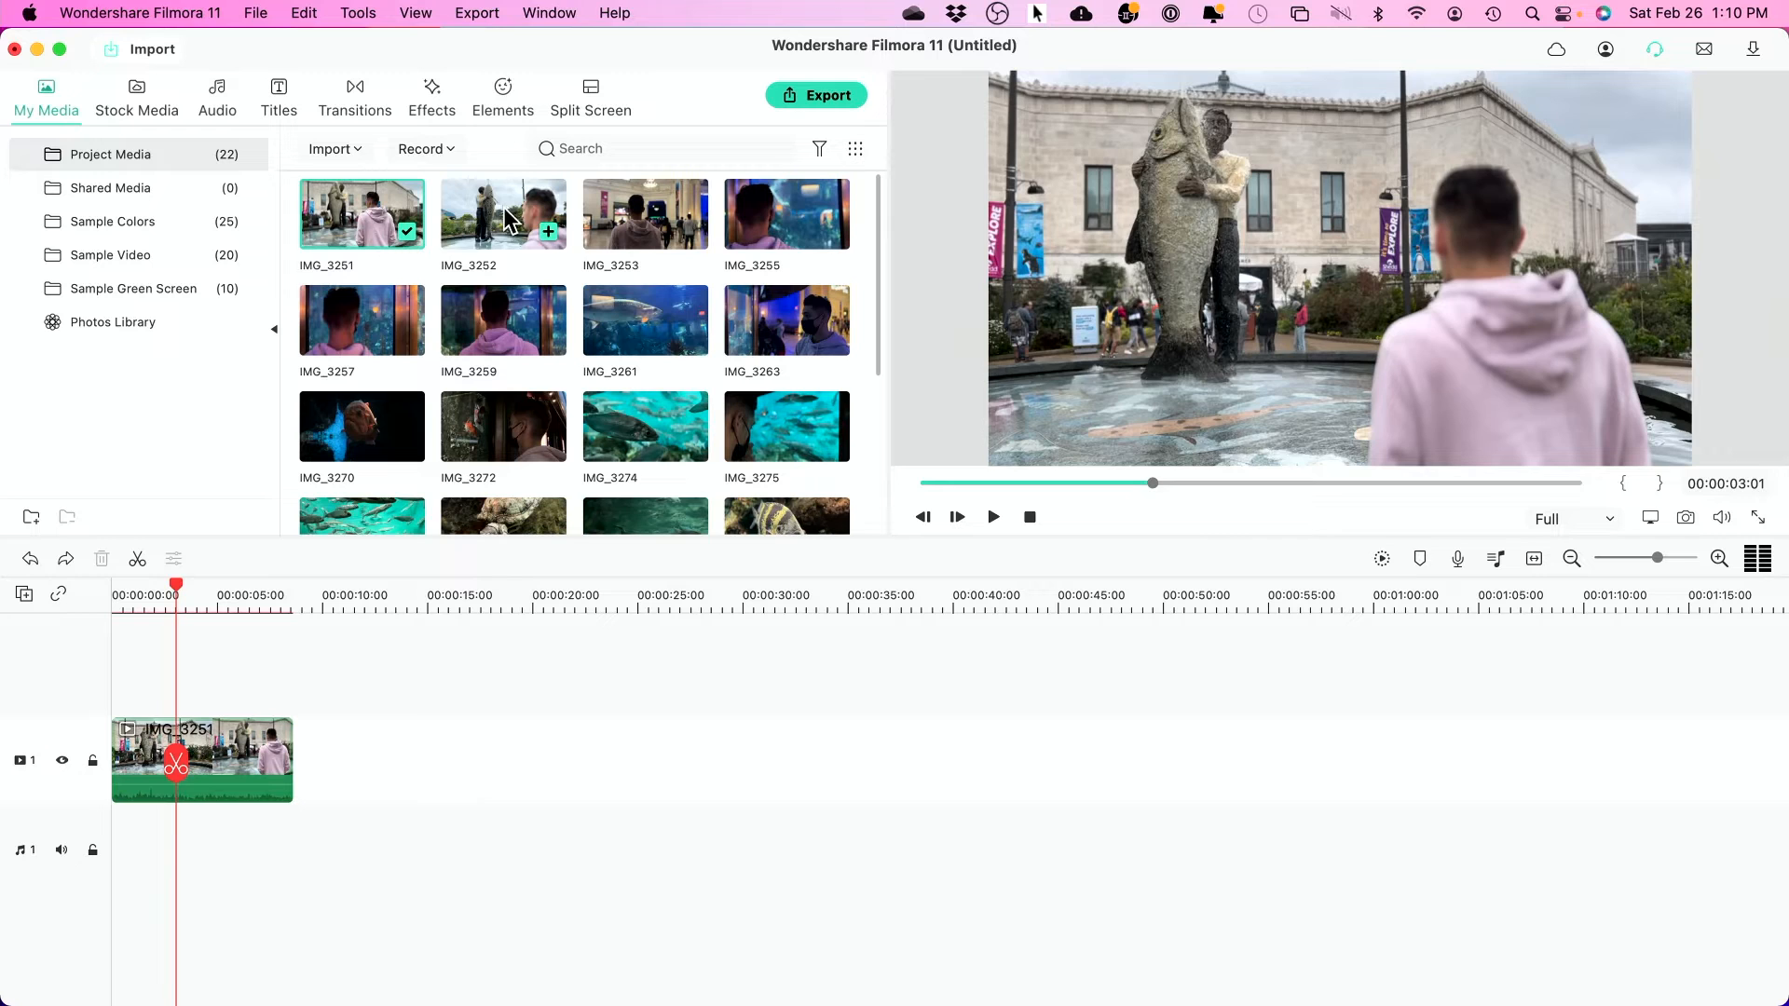
double_click(499, 231)
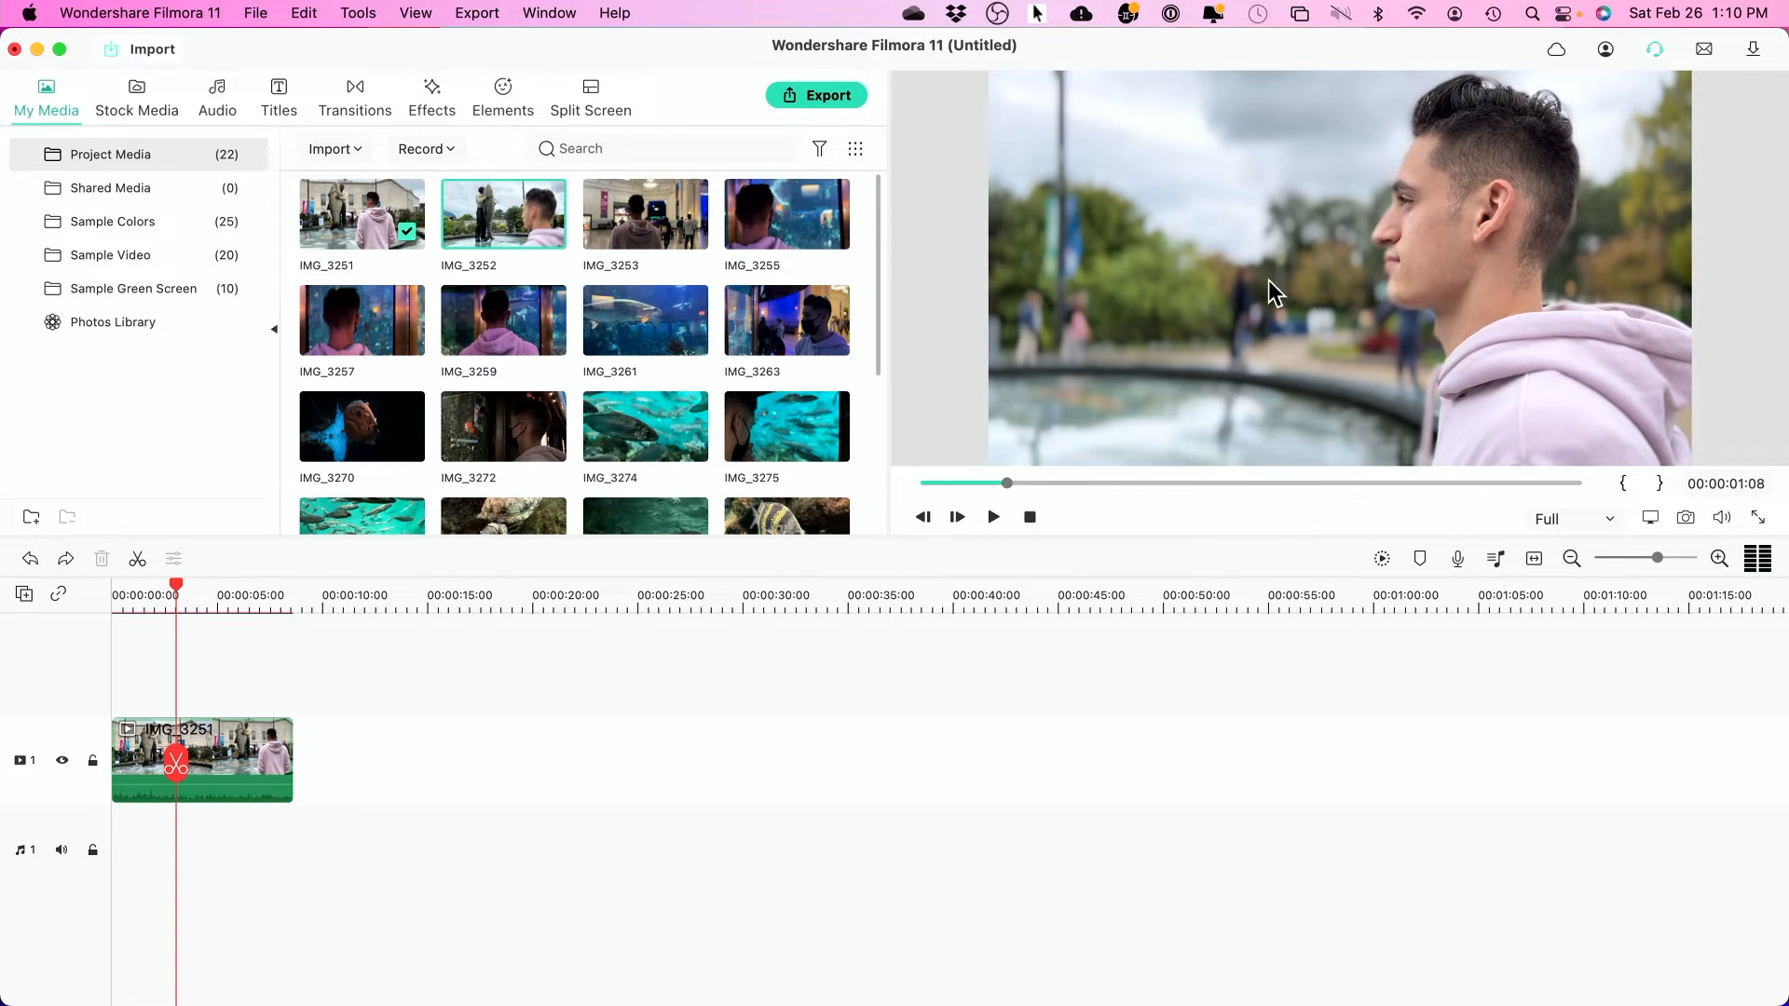
double_click(641, 229)
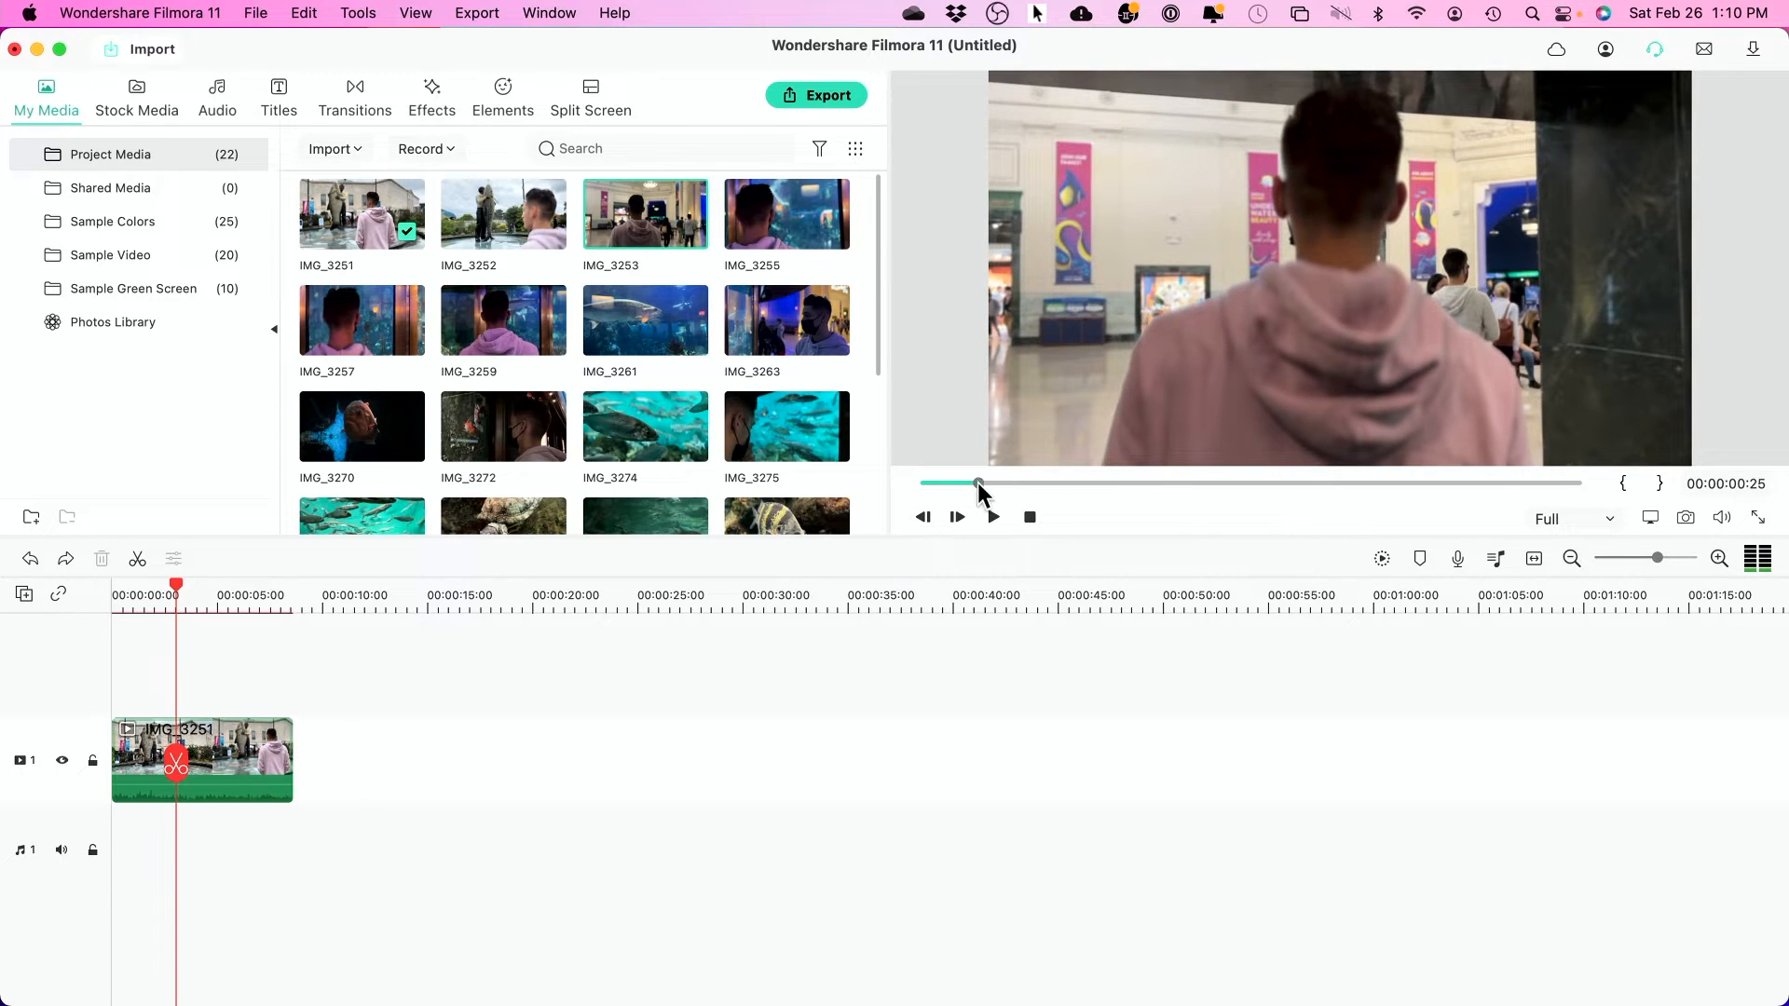
left_click_drag(975, 483, 990, 485)
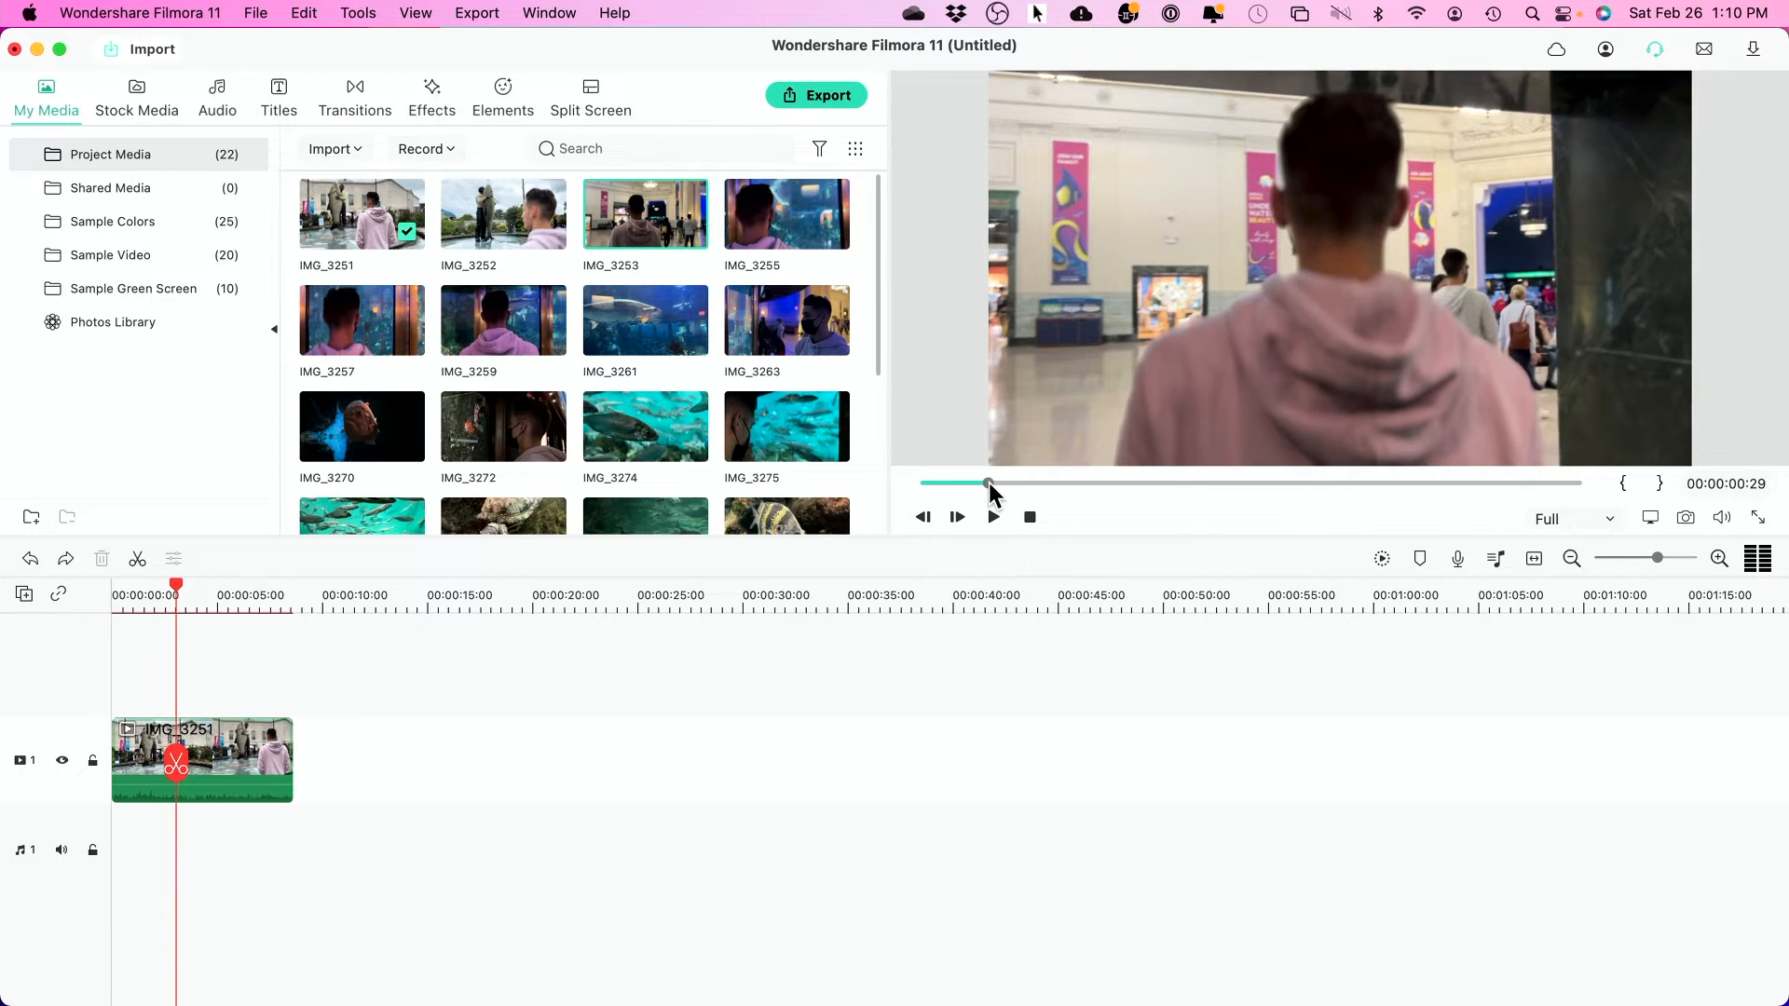
left_click(1624, 486)
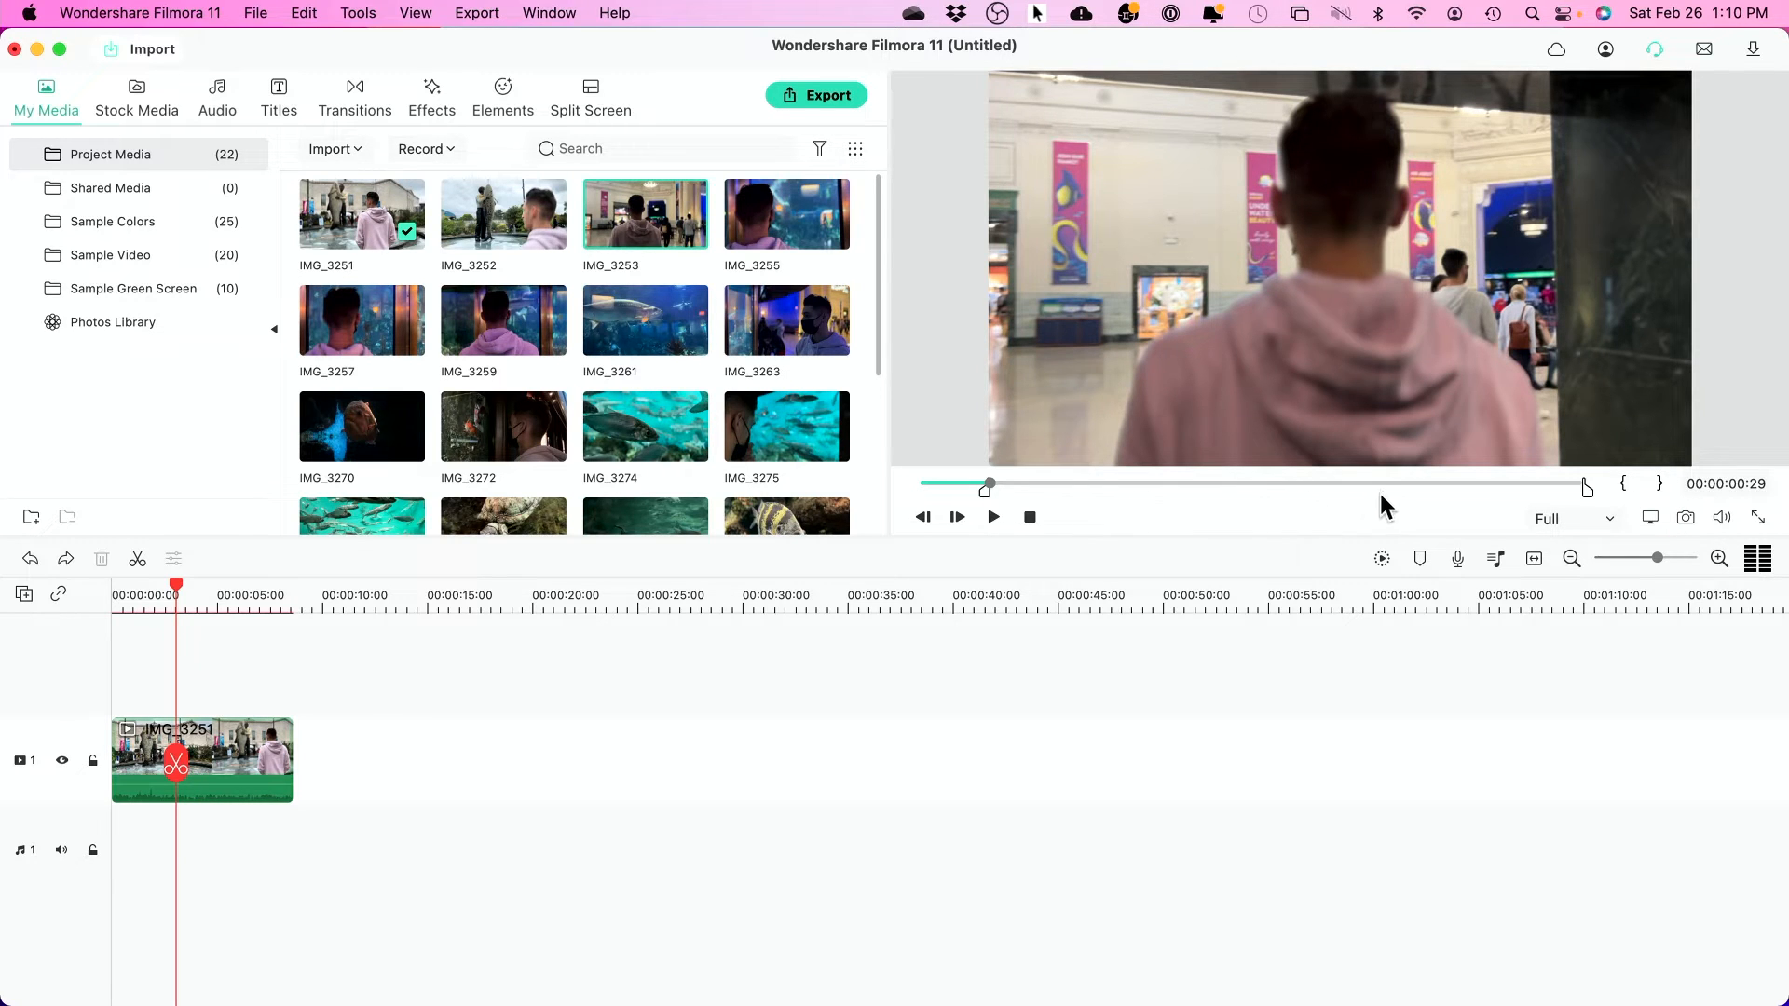
mouse_move(1384, 483)
left_mouse_down()
mouse_move(1193, 483)
mouse_move(1366, 485)
left_mouse_up()
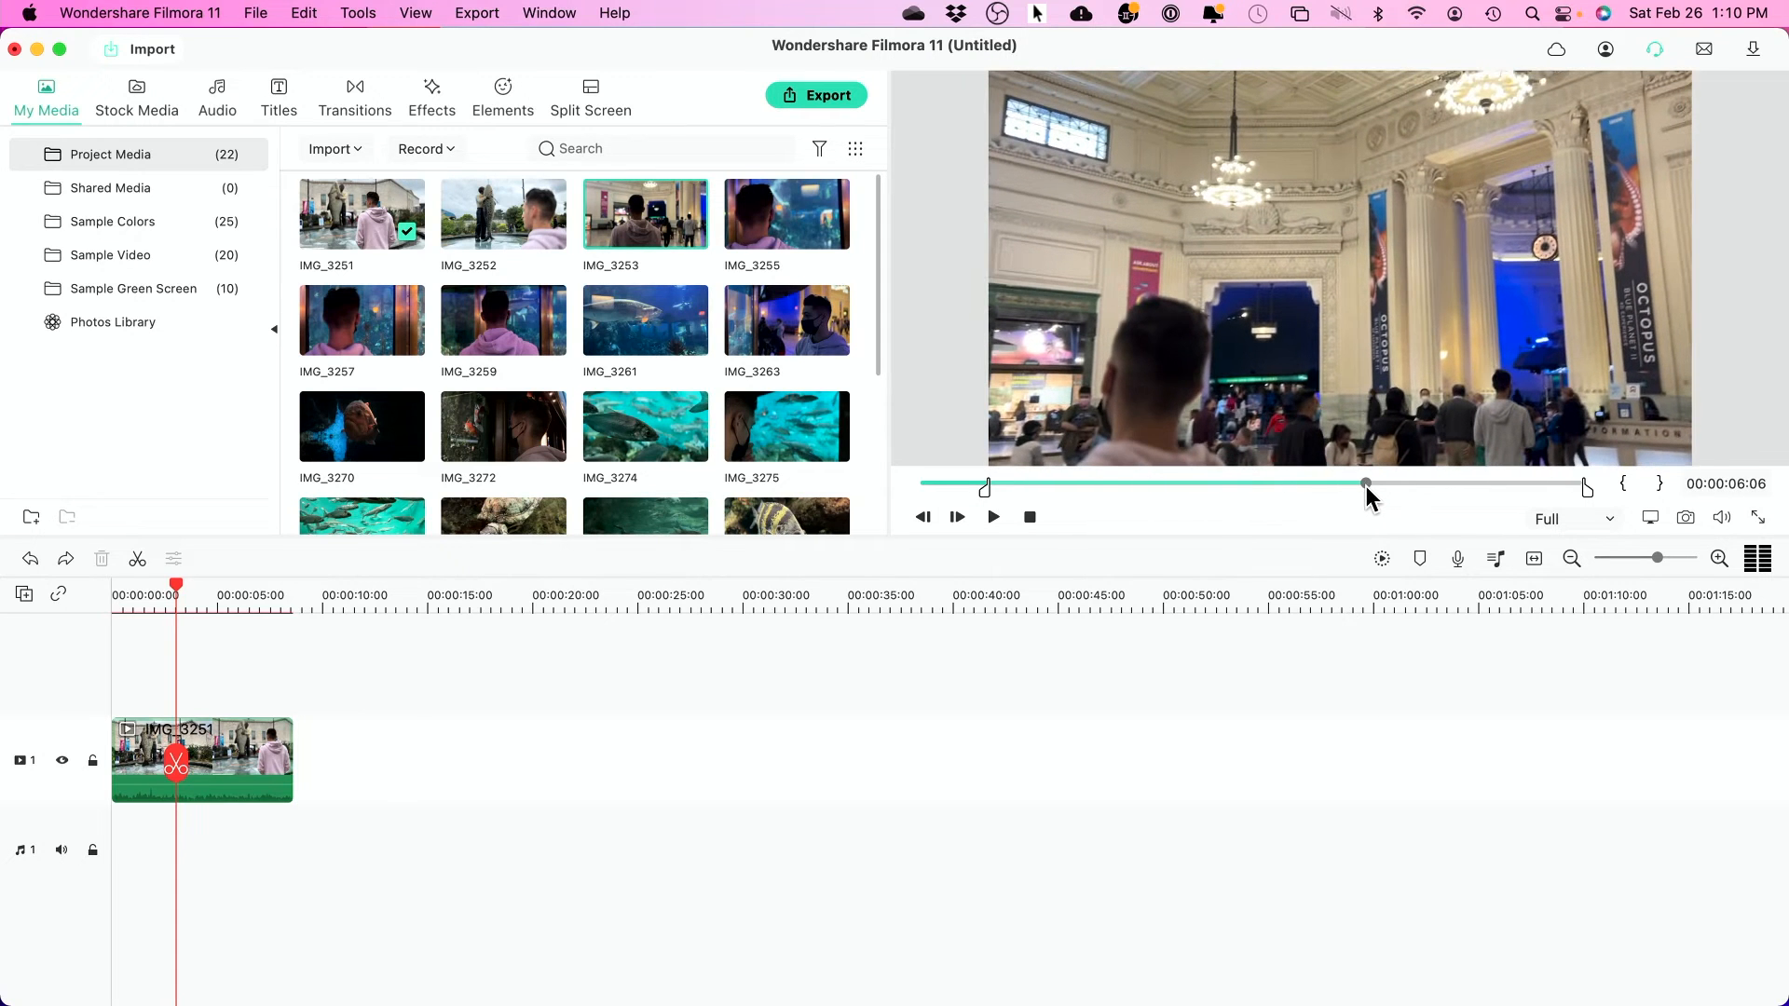
left_click(1662, 494)
- Append the marked IMG_3253 section, IMG_3308 and the clownfish reef clip after IMG_3251 on track 1
left_click_drag(1239, 256, 295, 775)
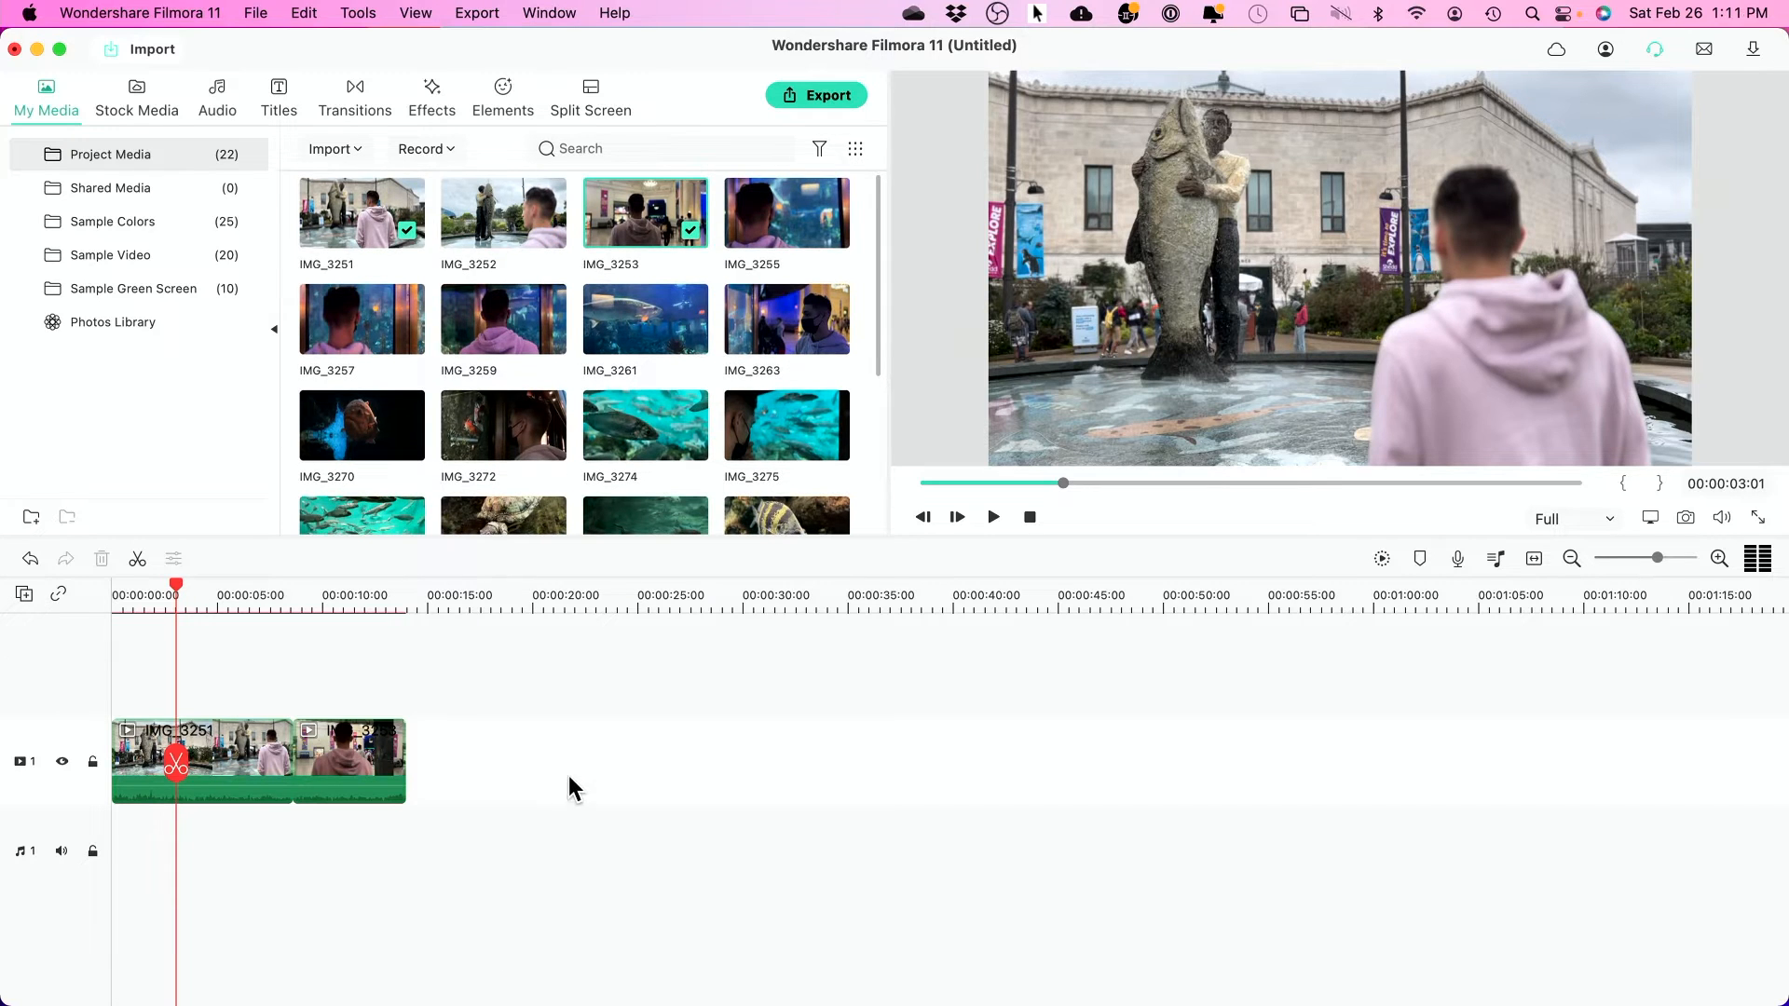
scroll(568, 776, "right", 1)
scroll(321, 628, "down", 1)
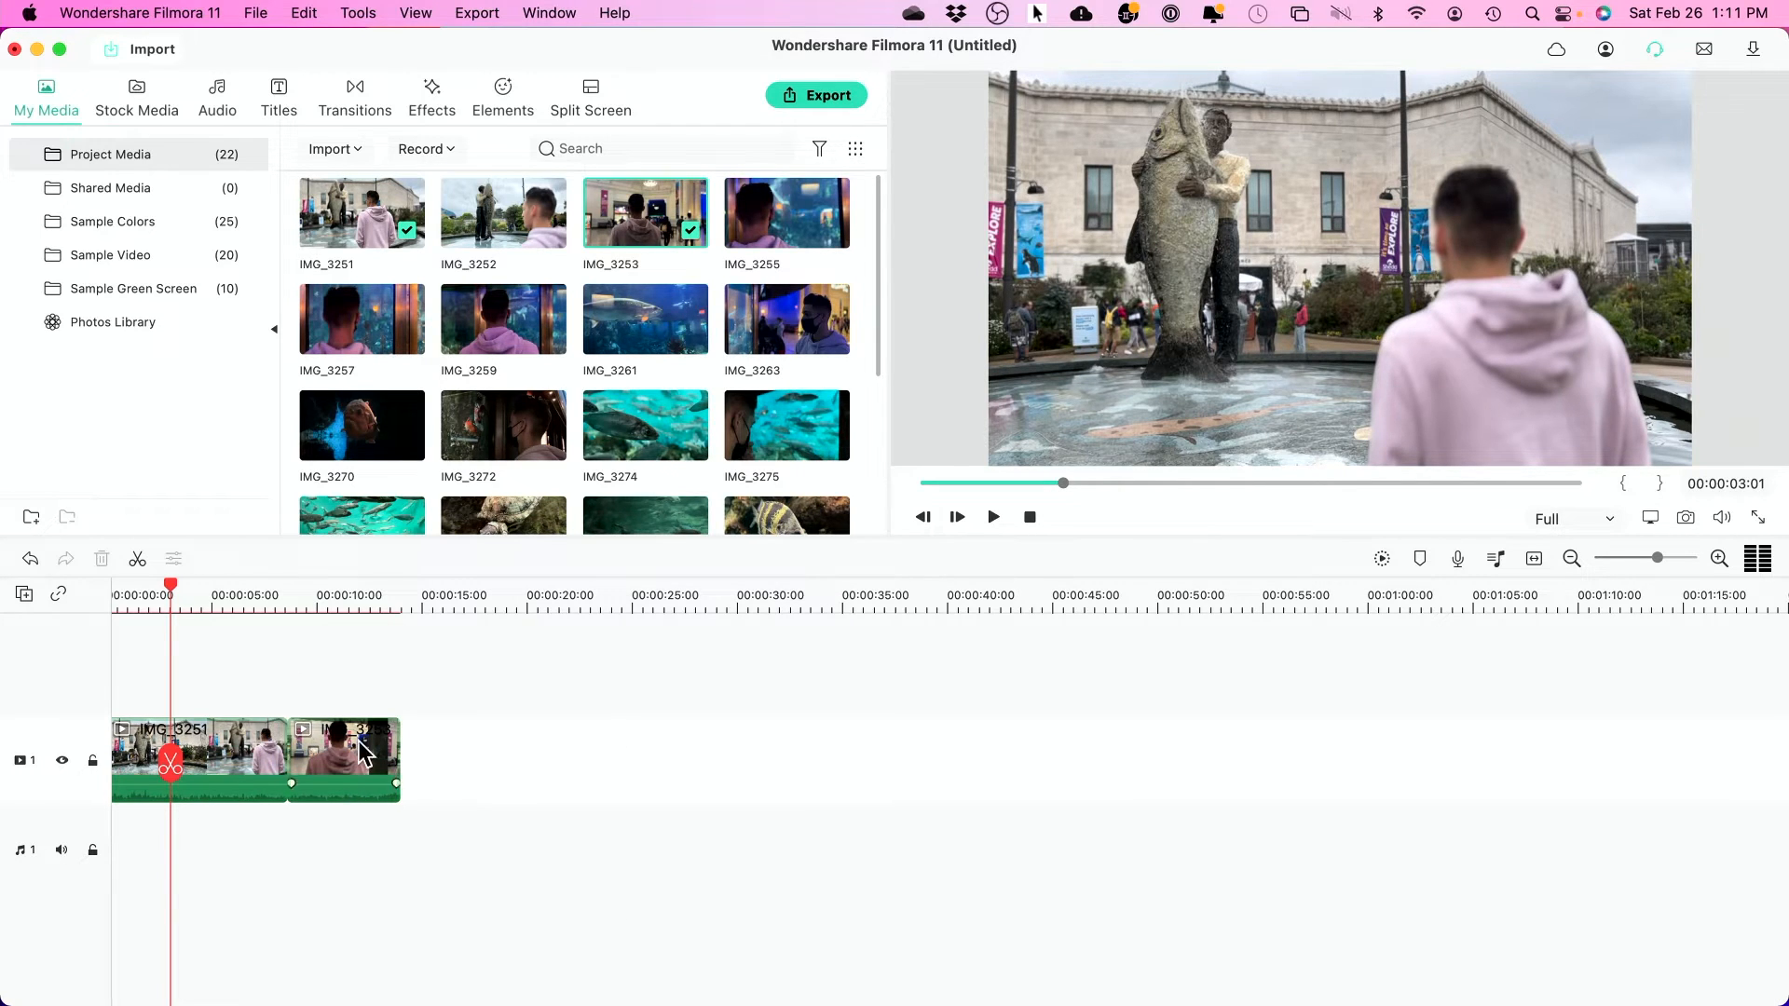
scroll(585, 359, "down", 2)
scroll(585, 359, "down", 5)
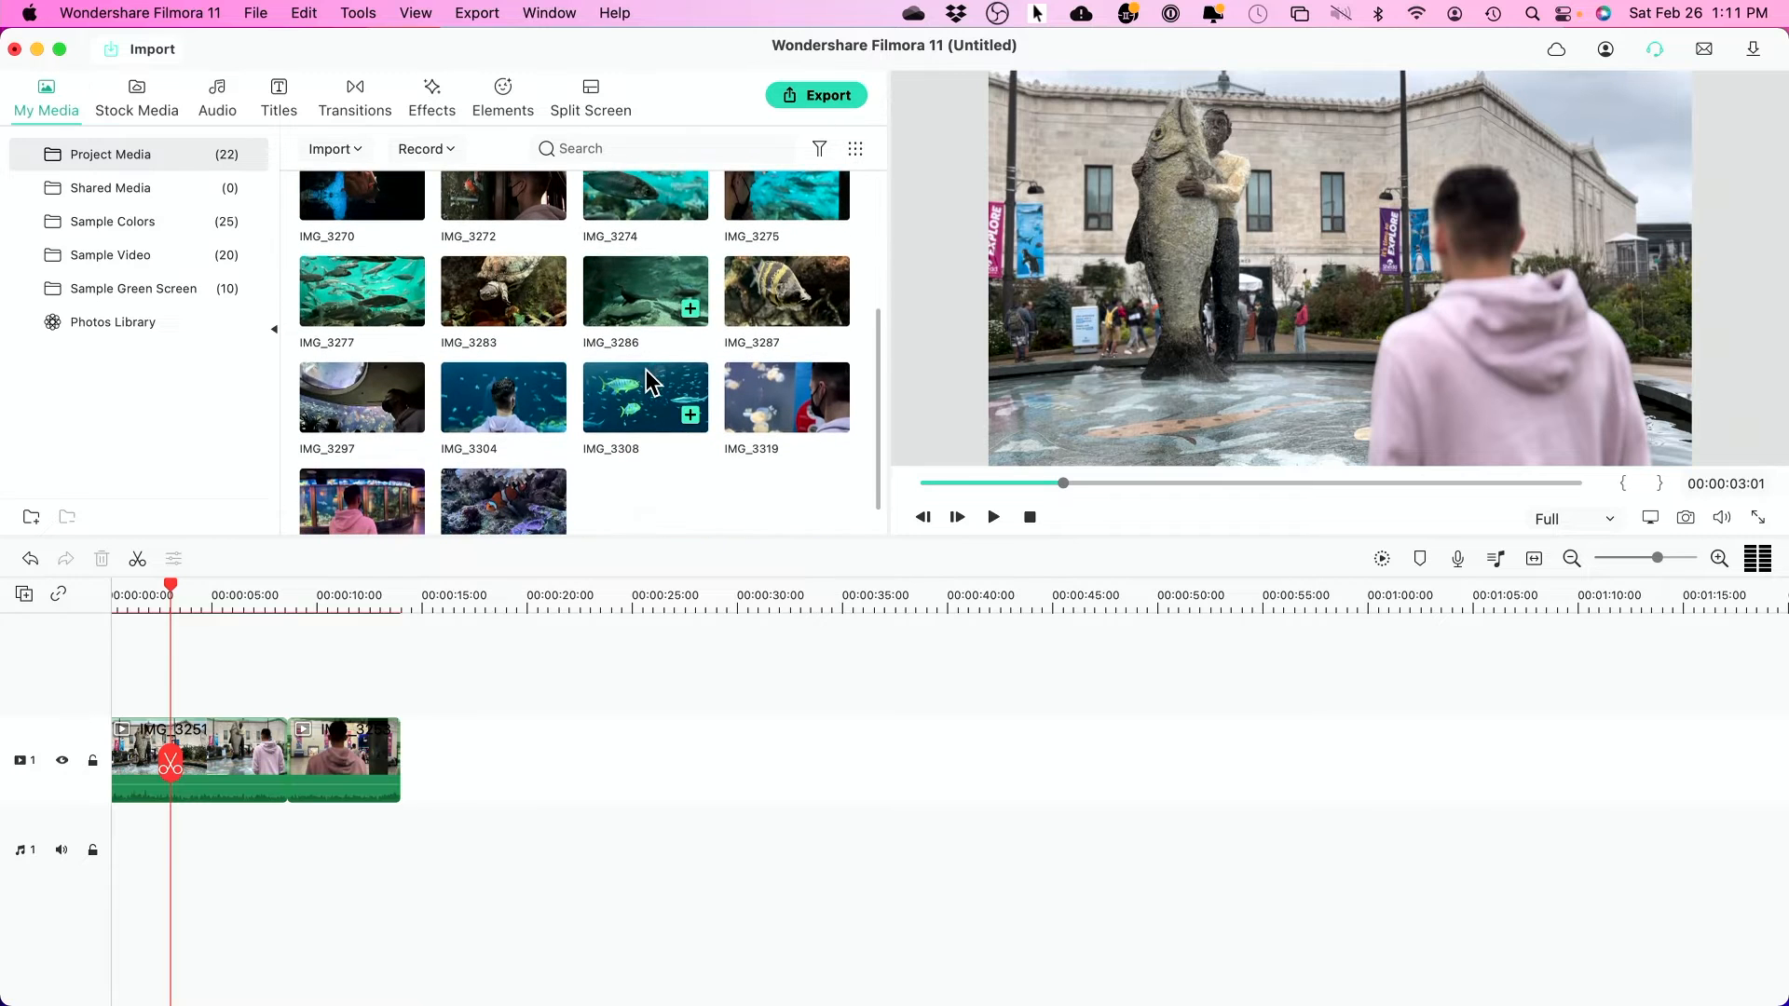
left_click_drag(642, 410, 404, 769)
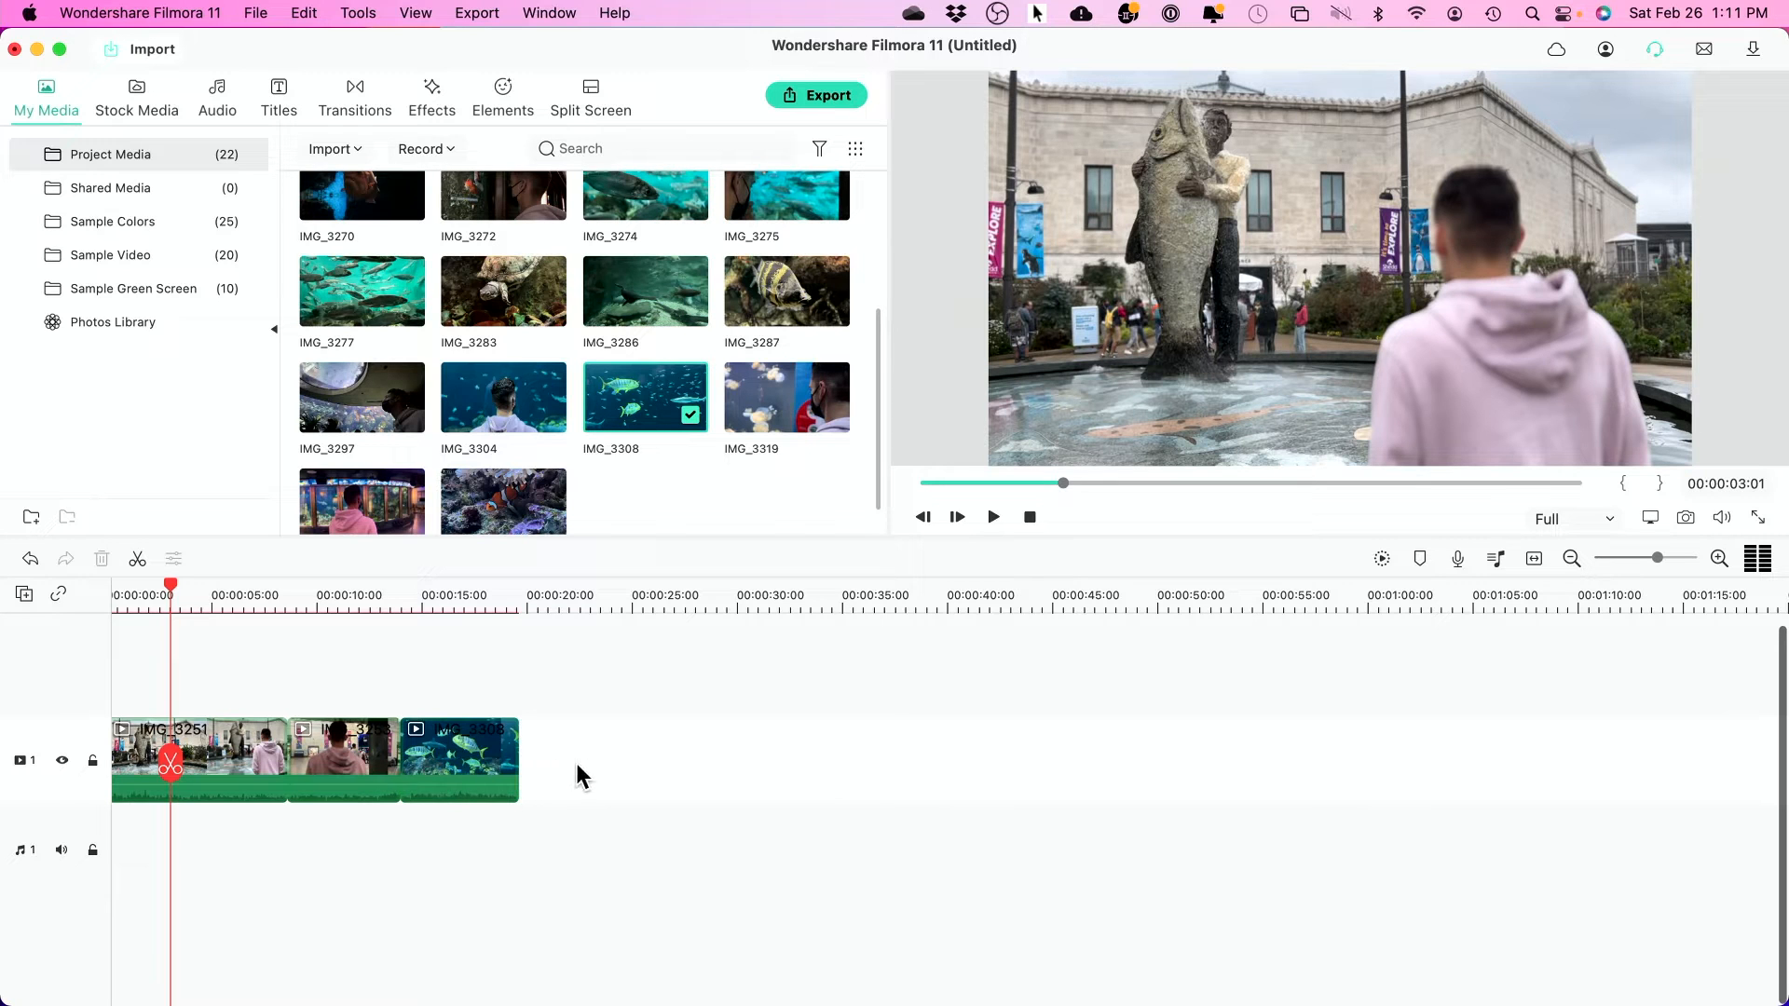
left_click_drag(526, 436, 520, 750)
left_click(557, 595)
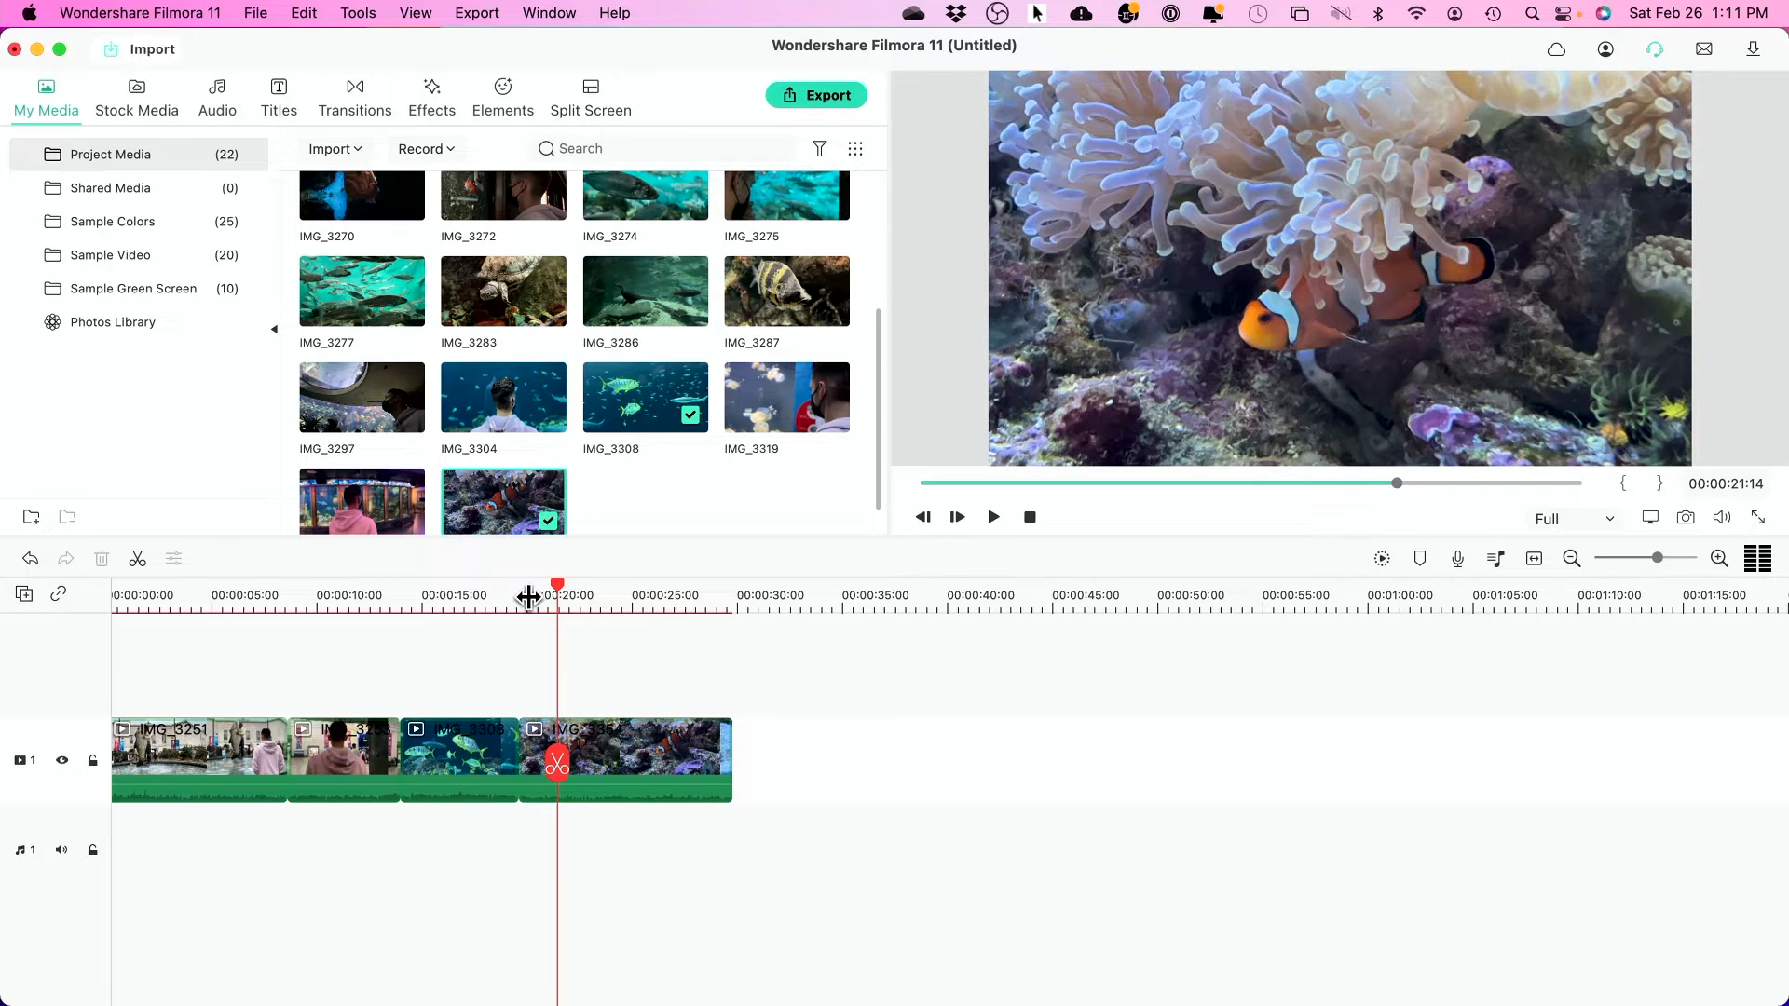
- Split the clownfish clip at 00:00:22:08 and delete its opening piece
left_click(528, 598)
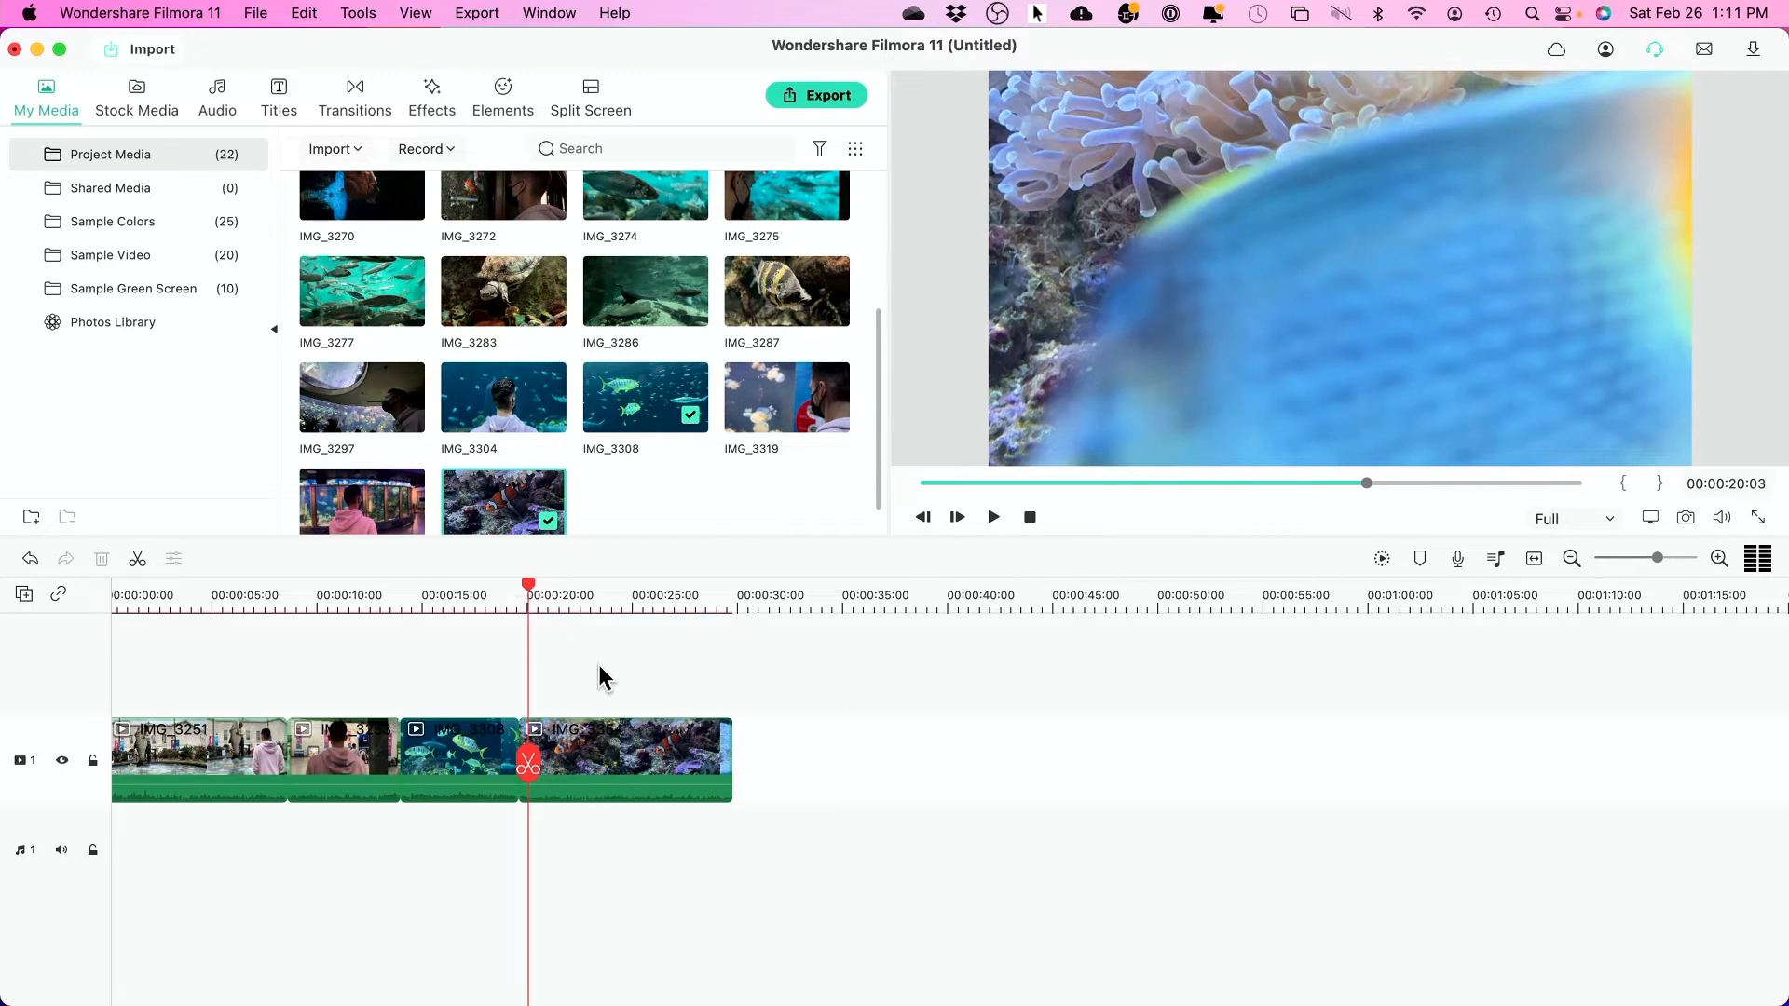
key("space")
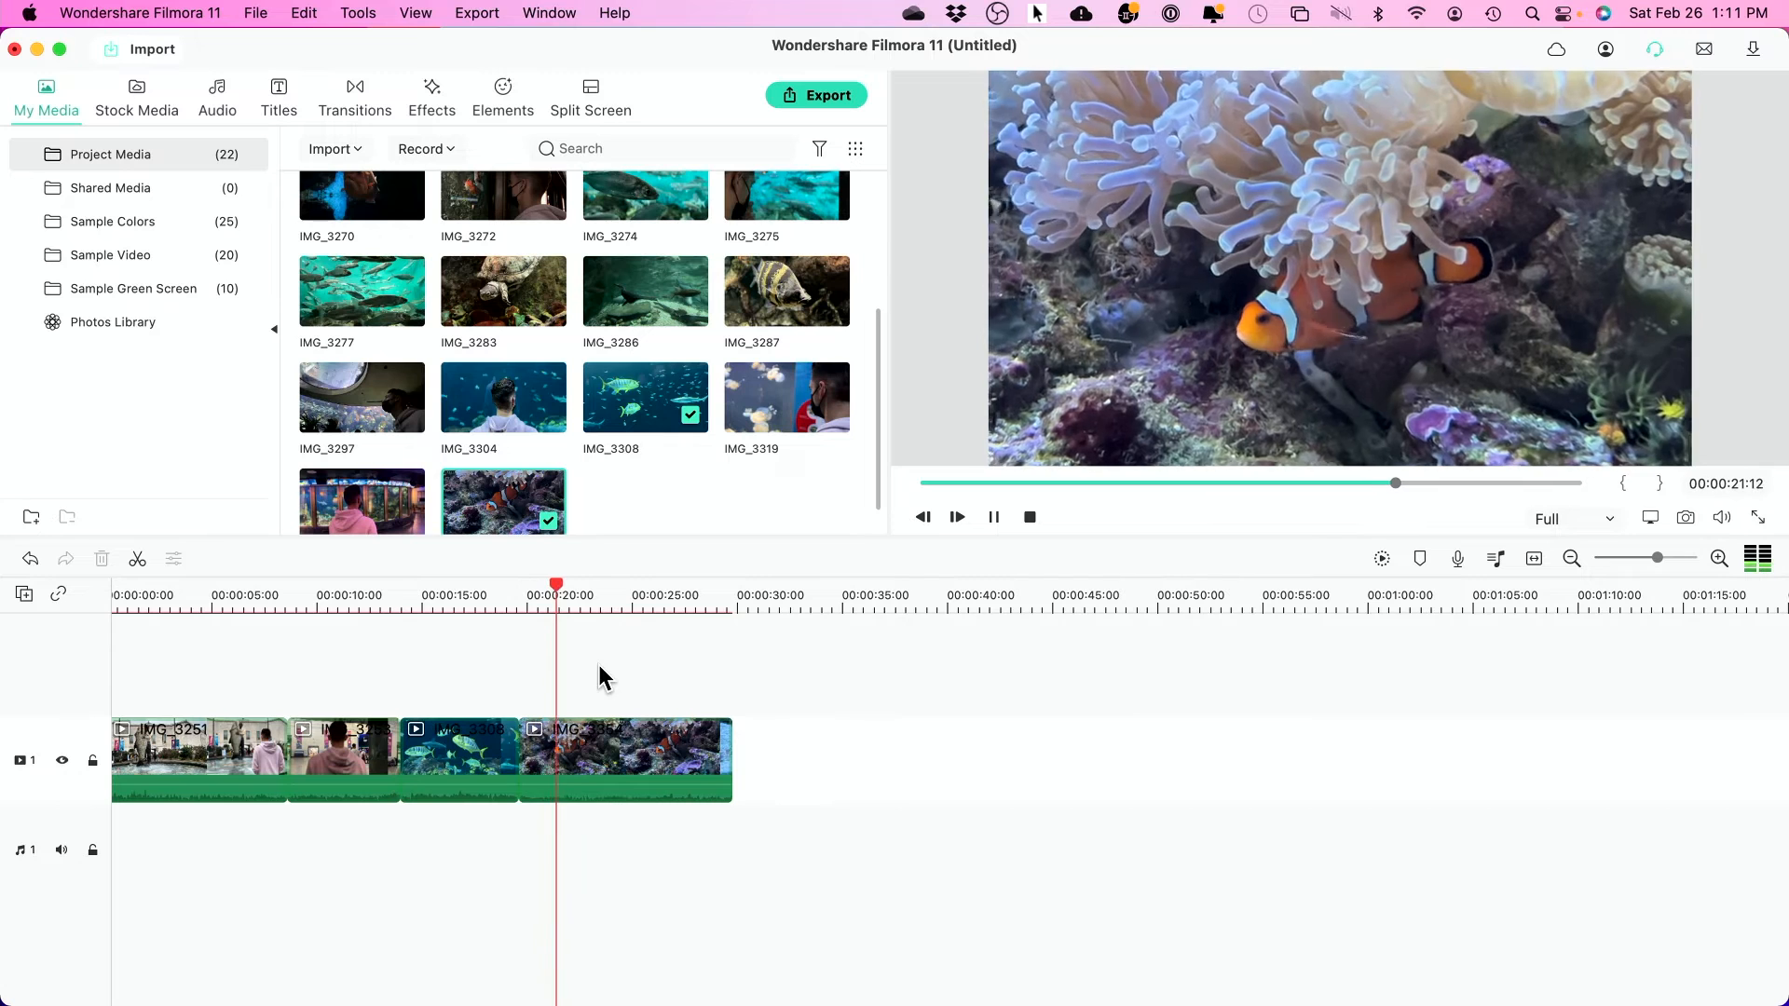
key("space")
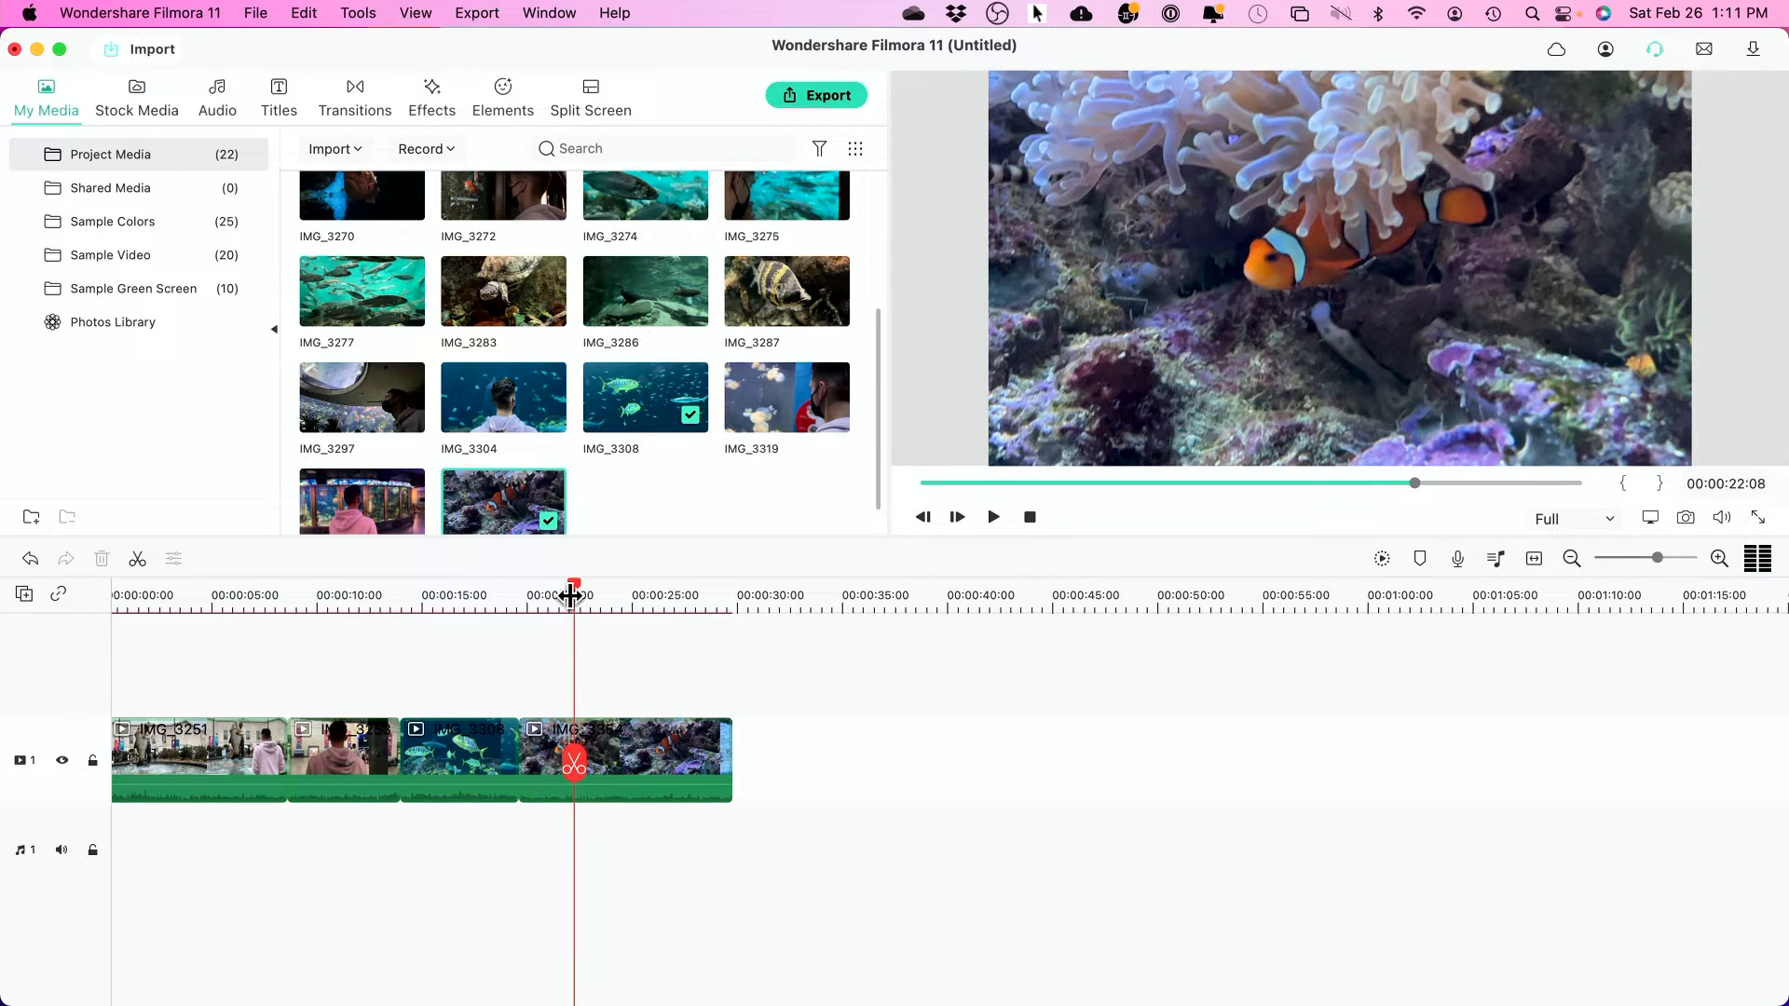
left_click(139, 562)
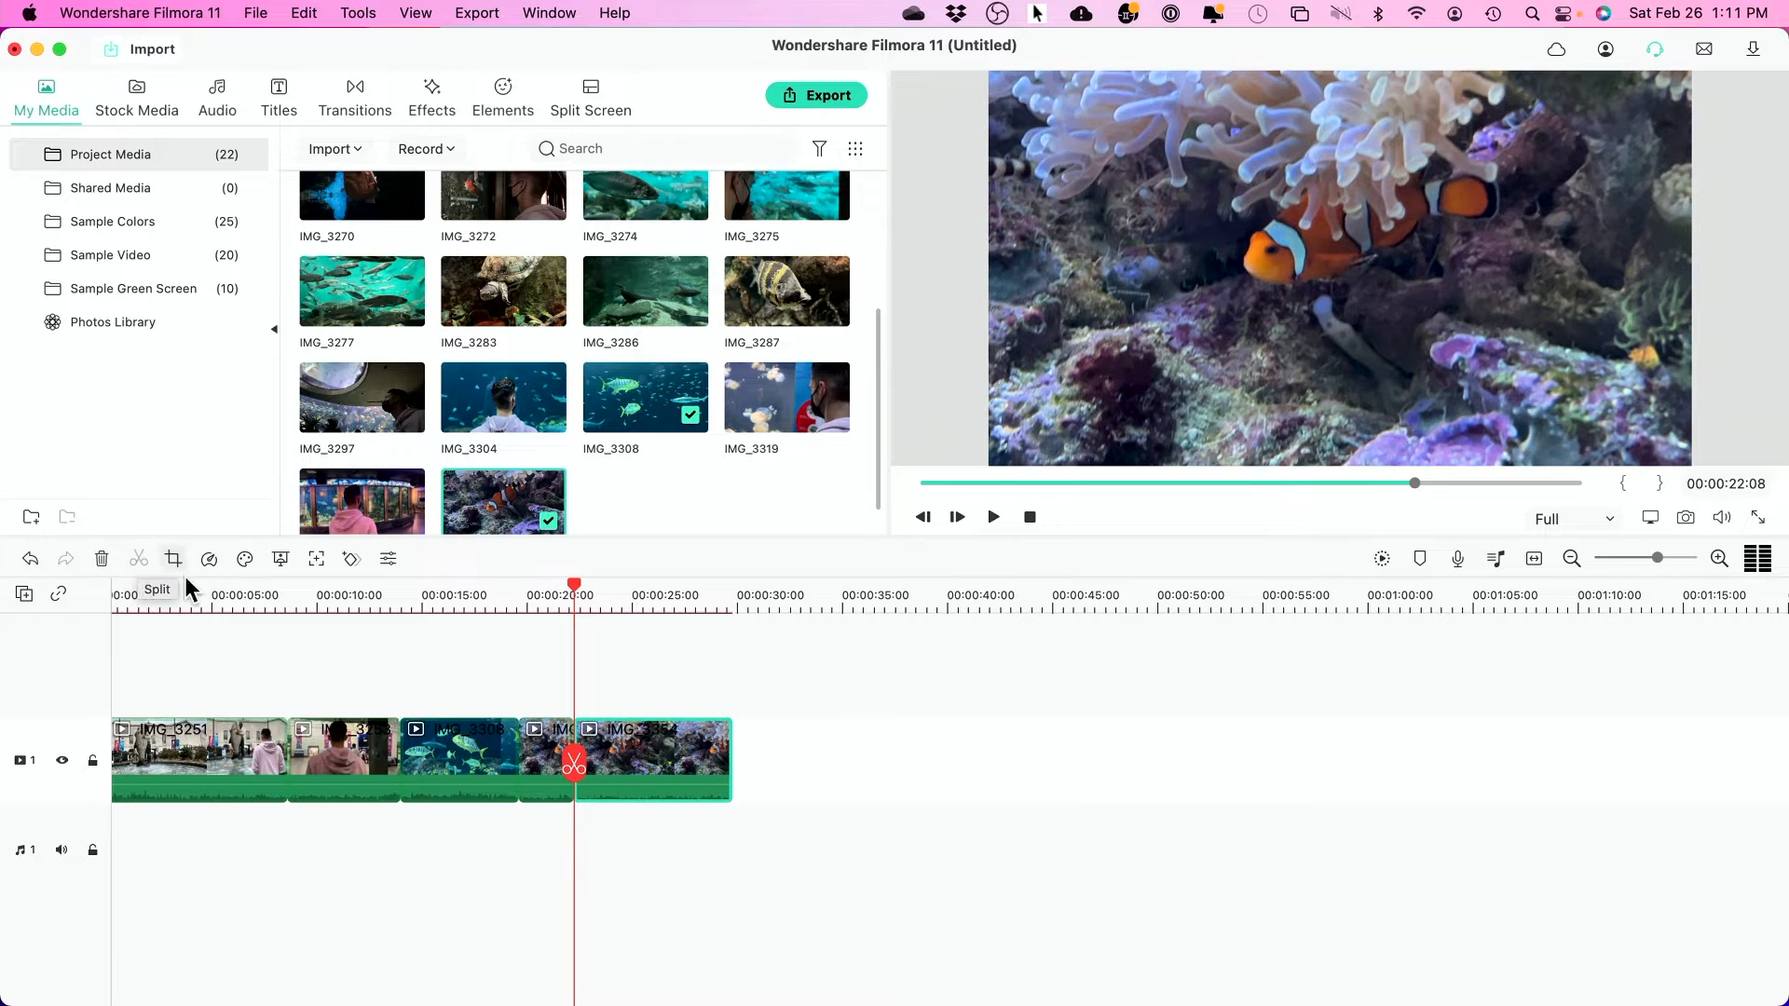
left_click(542, 749)
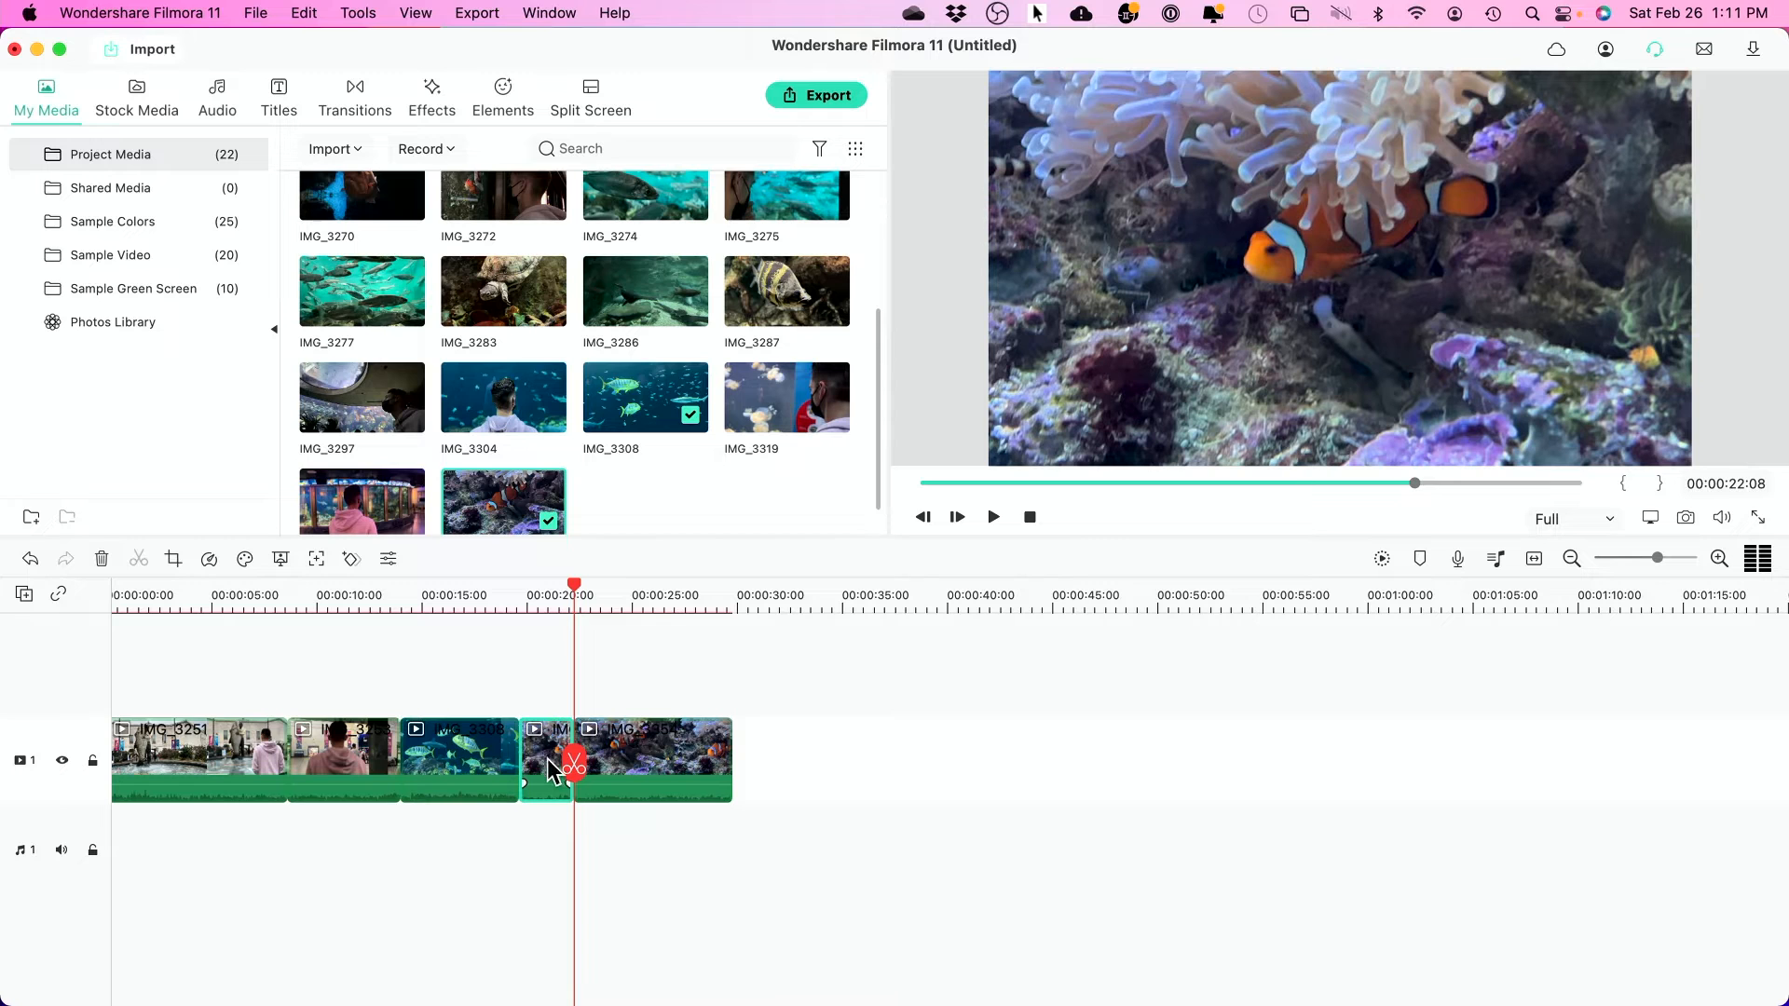
key("Delete")
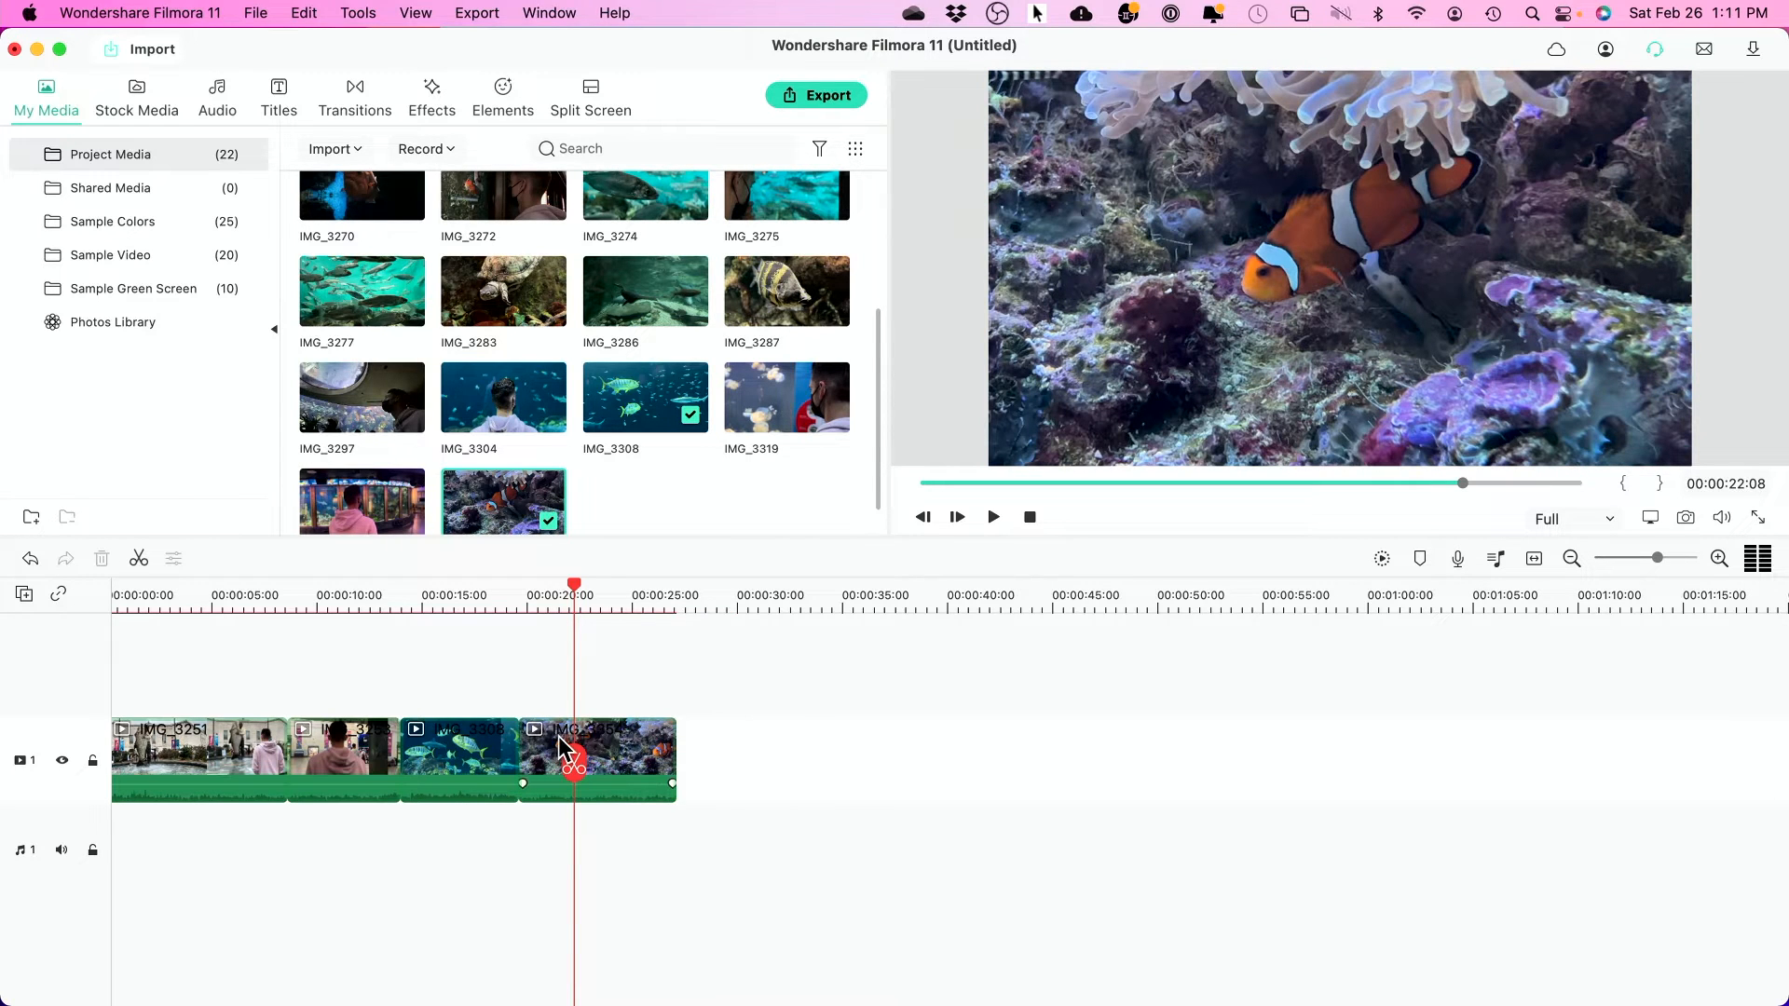
- Split the clownfish clip at 00:00:25:25 and delete the tail
left_click(650, 597)
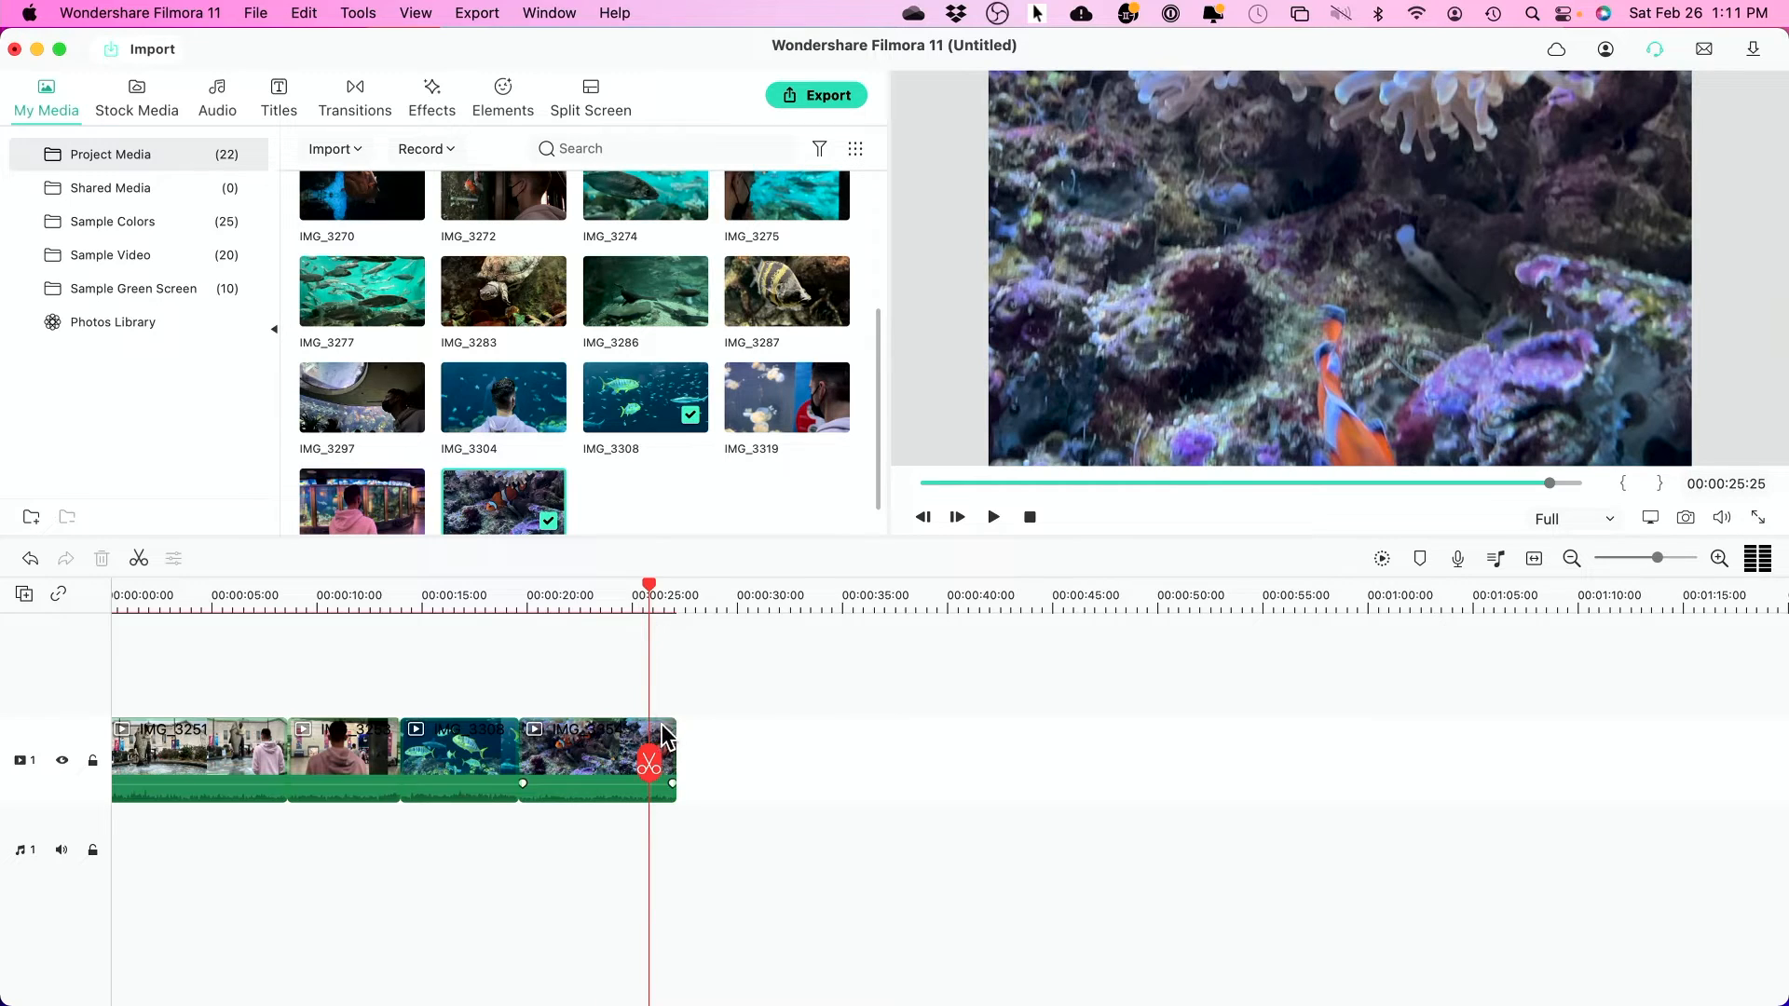
left_click(649, 766)
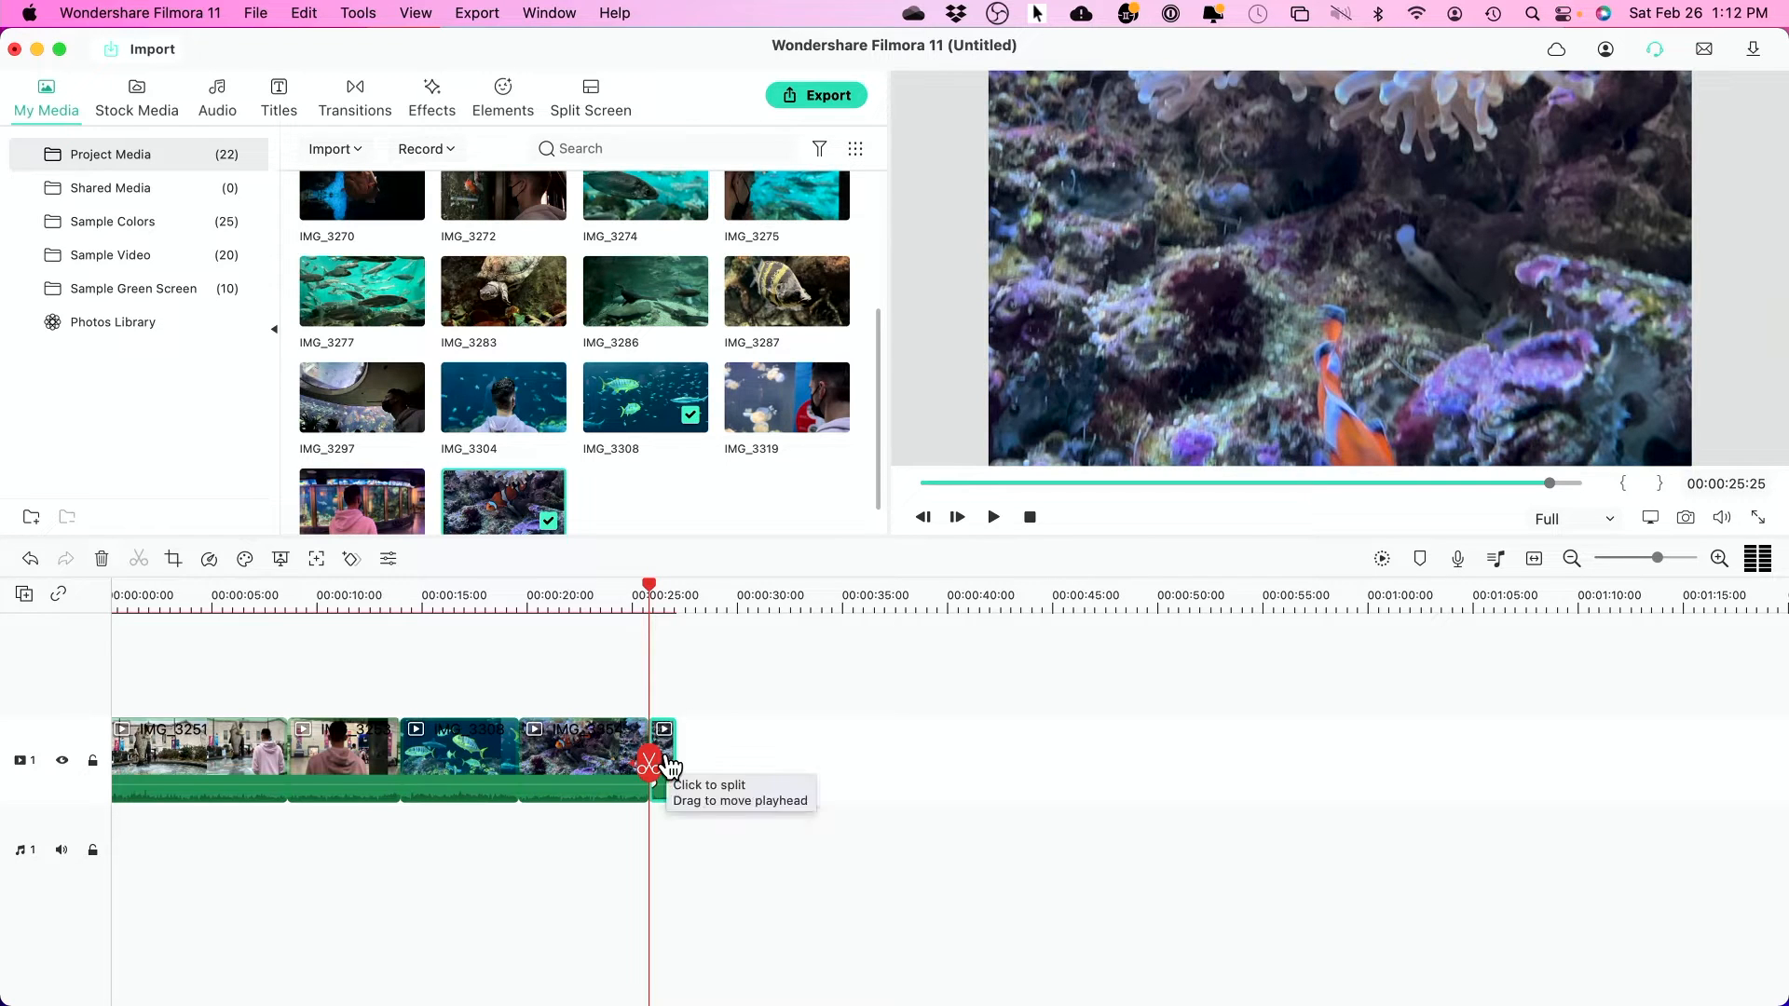
key("Delete")
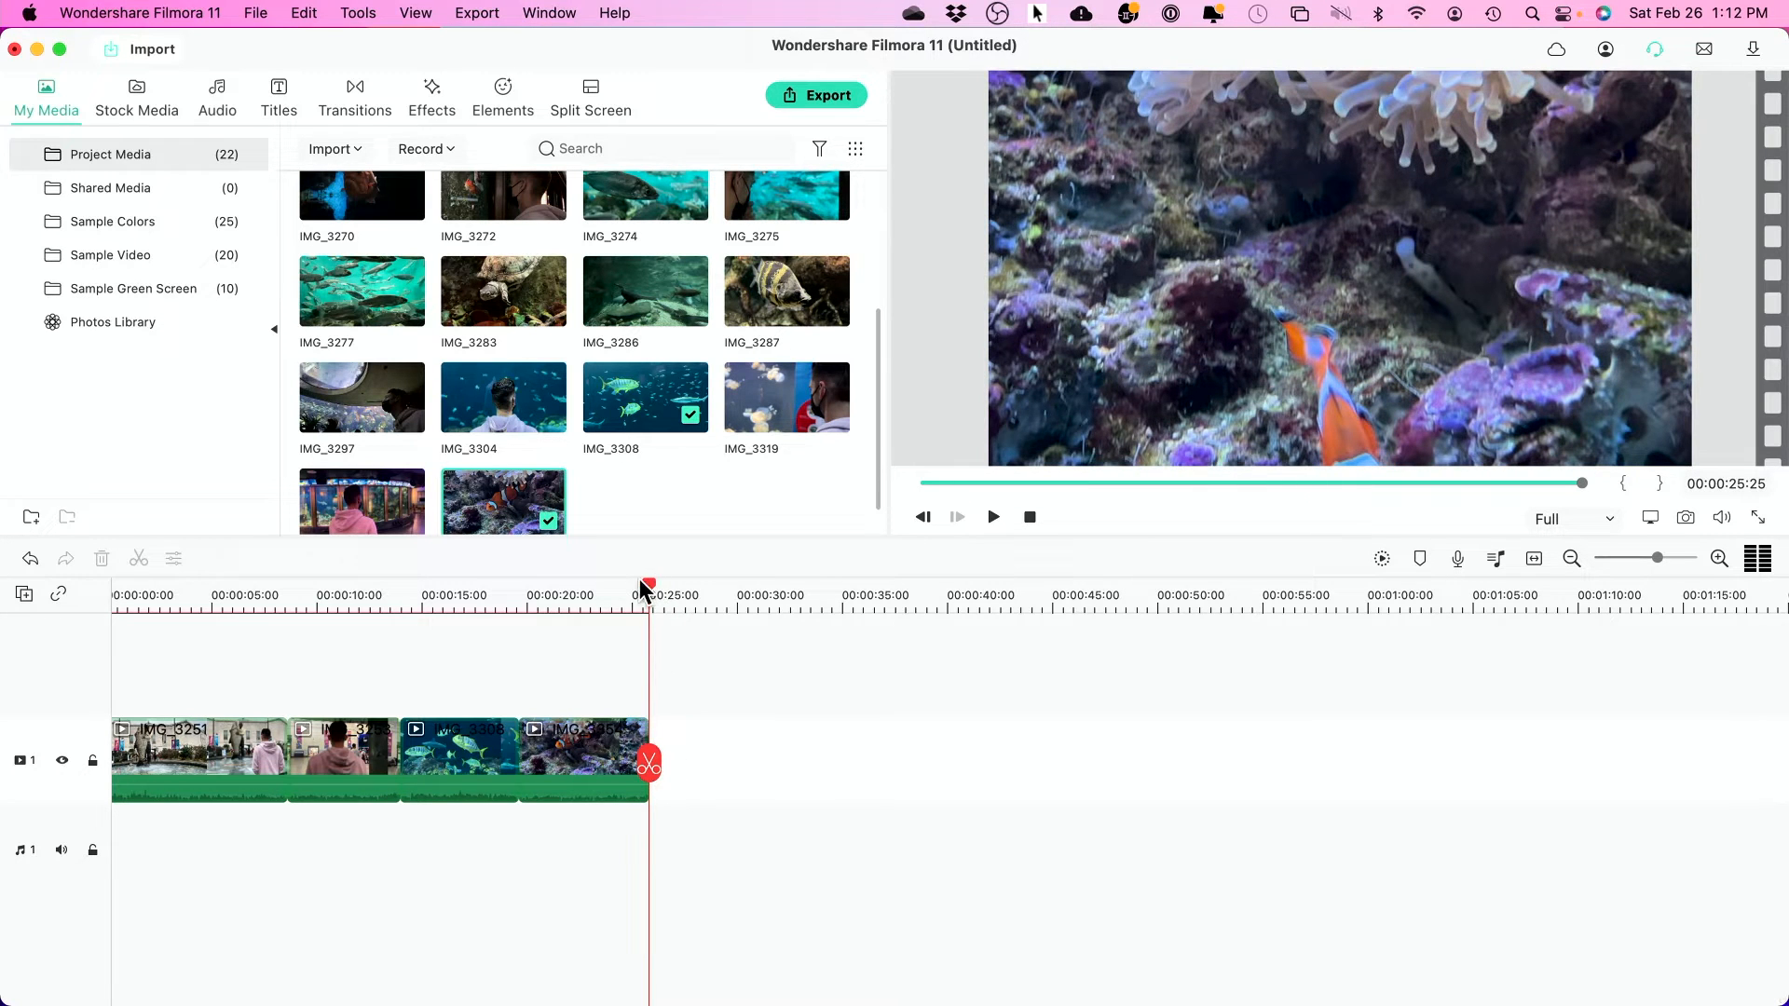
- Split the last clip at the playhead and at 00:00:32:05, deleting the middle piece
left_click_drag(651, 596, 601, 599)
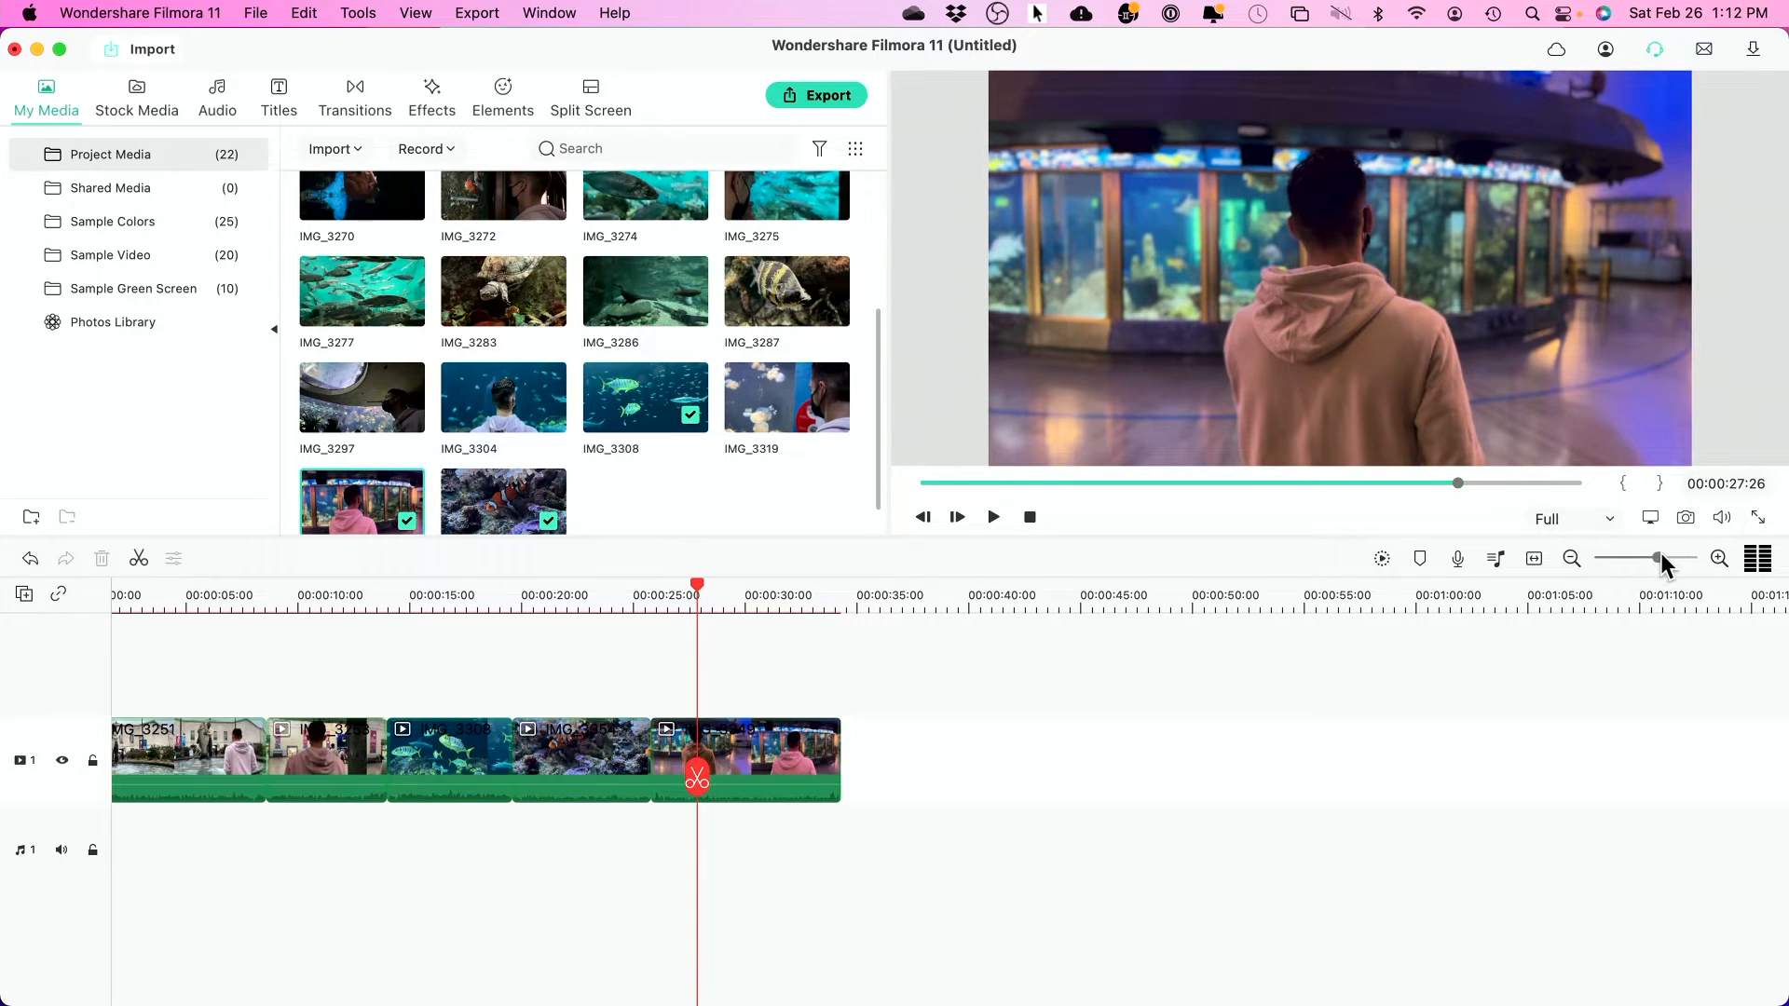
mouse_move(1658, 565)
left_mouse_down()
mouse_move(1693, 559)
mouse_move(1671, 566)
left_mouse_up()
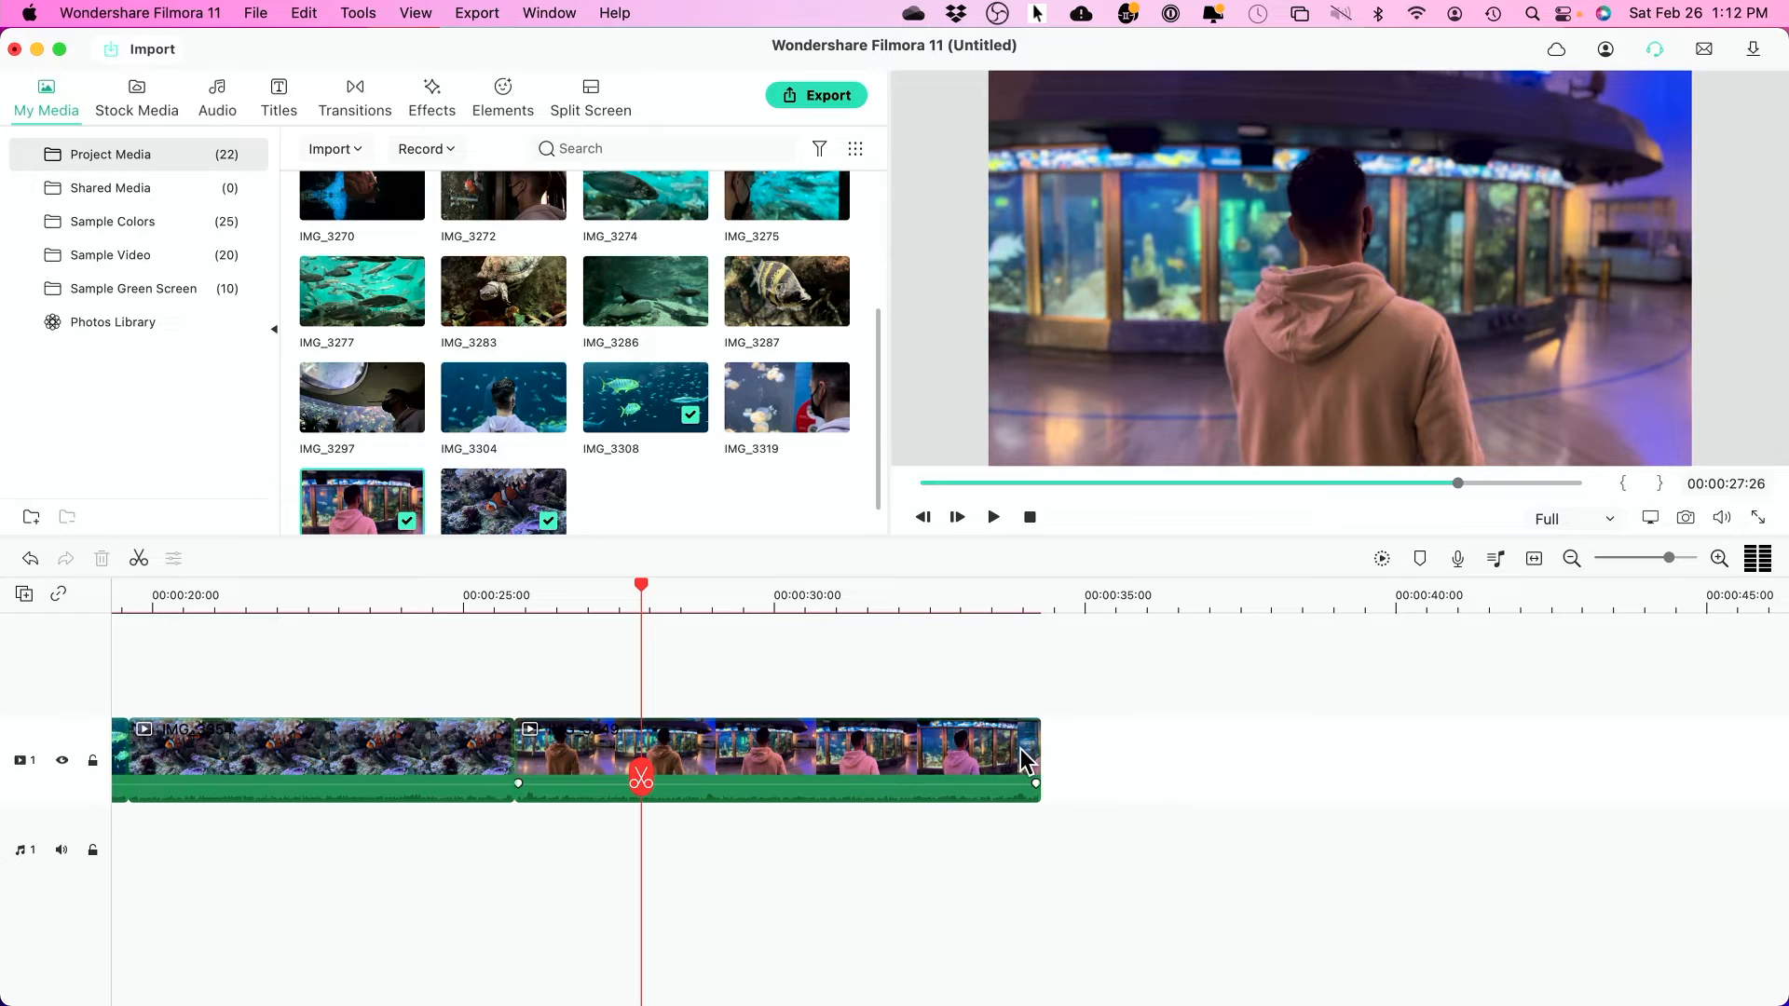
left_click_drag(643, 591, 705, 610)
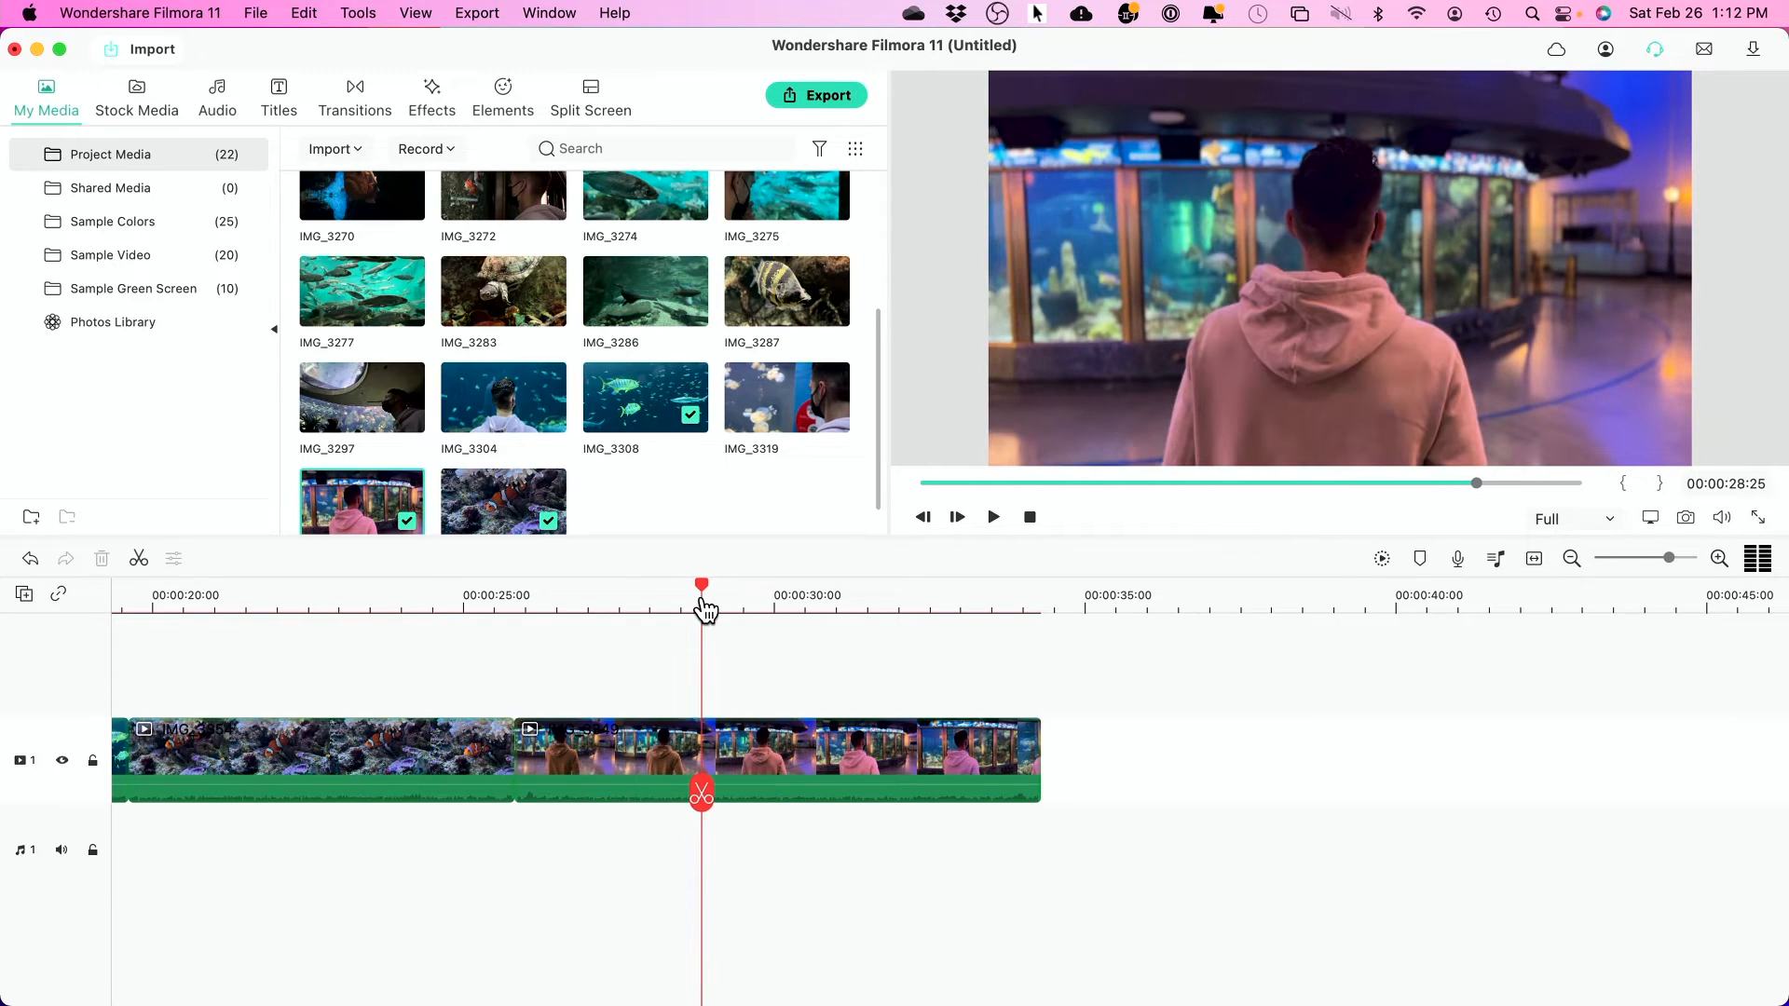
left_click(700, 796)
left_click_drag(700, 593, 908, 593)
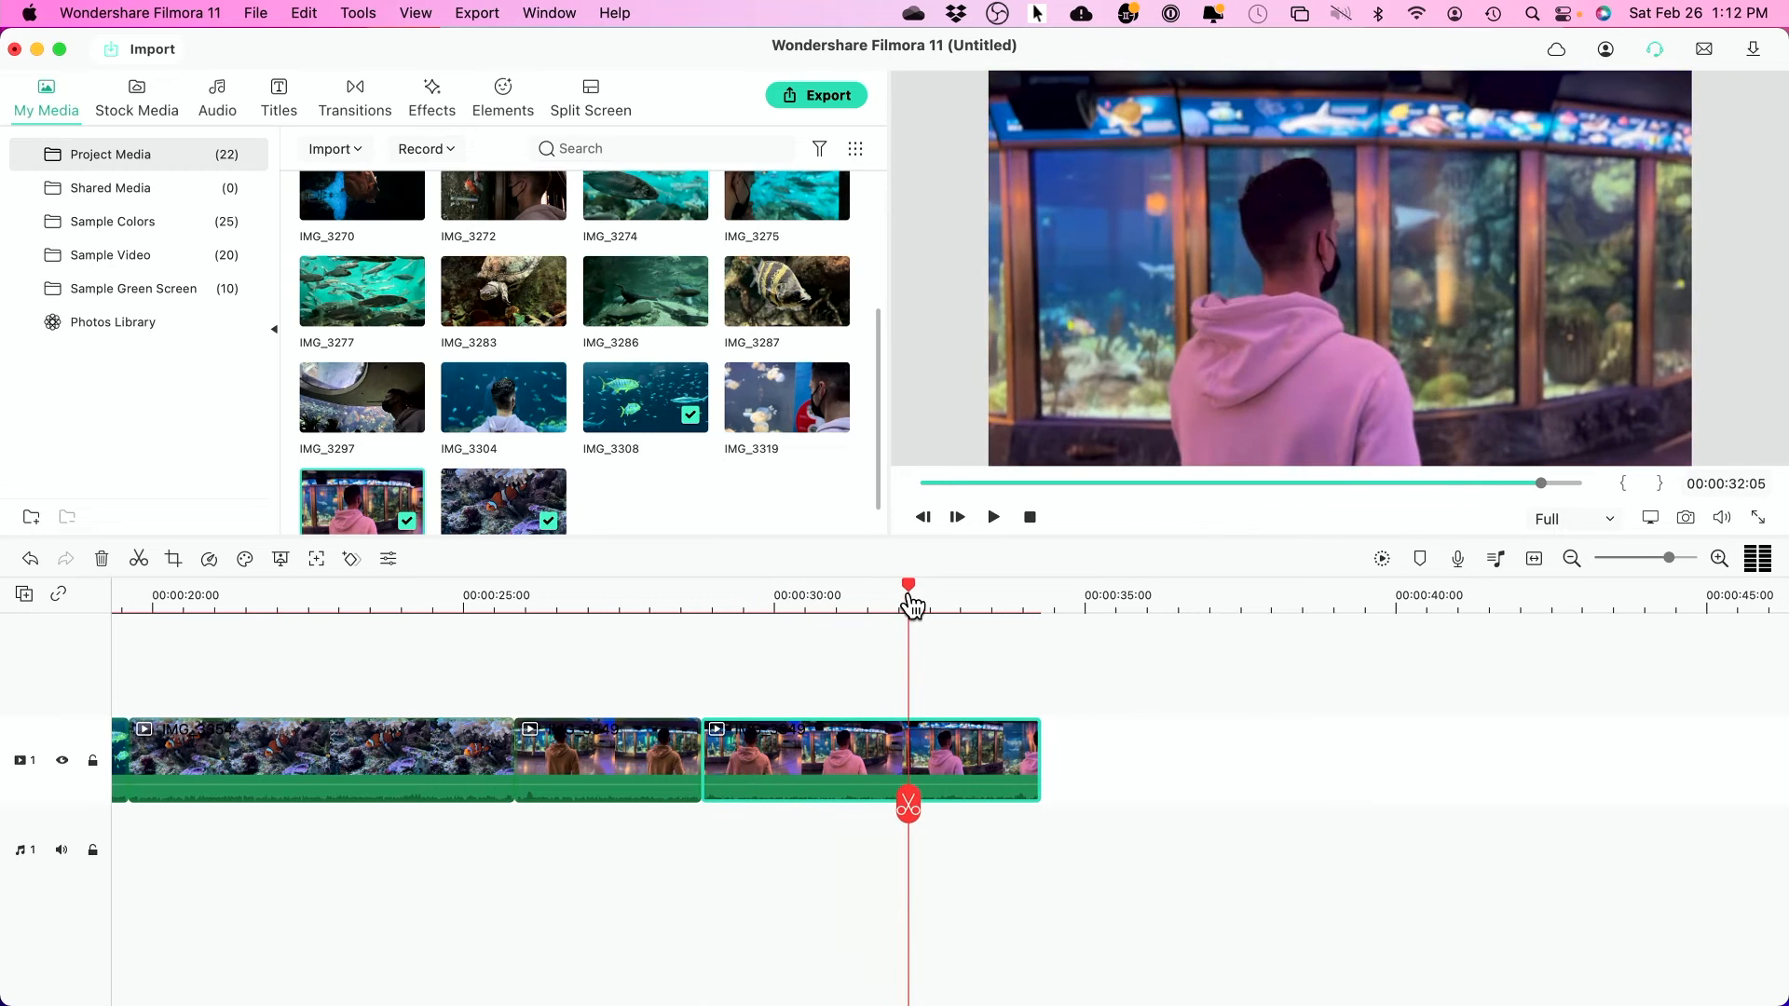
left_click(905, 801)
left_click(783, 747)
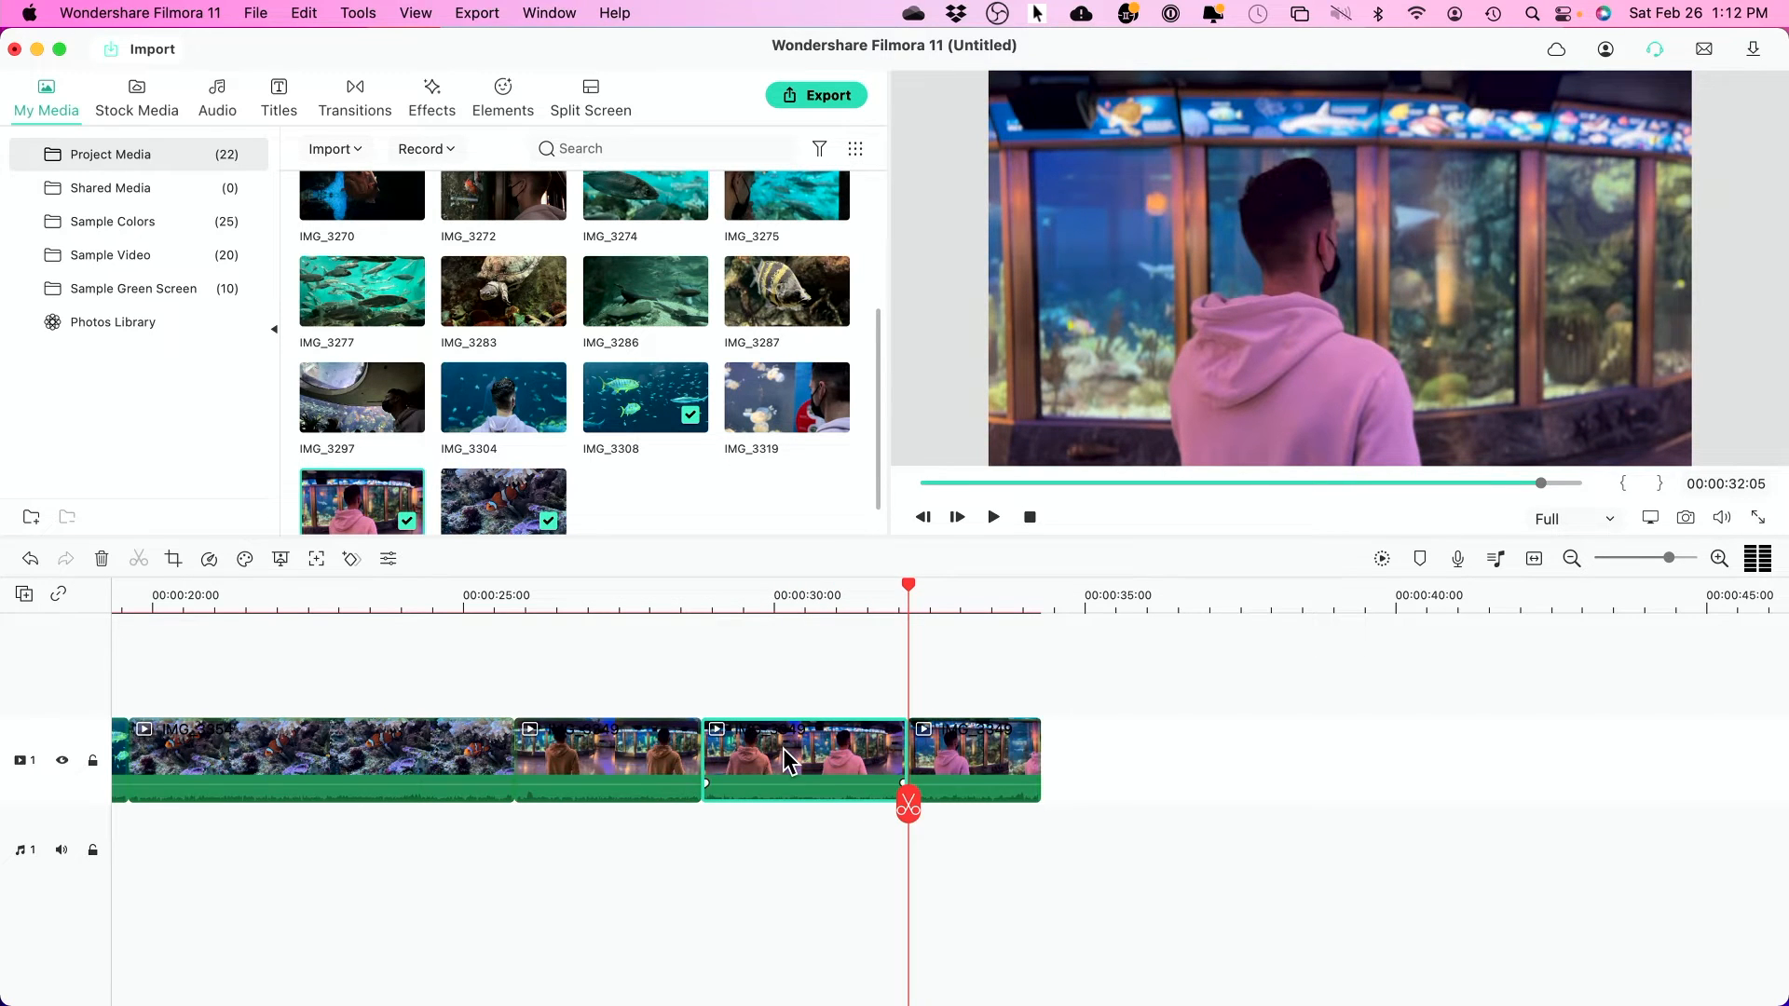
key("Delete")
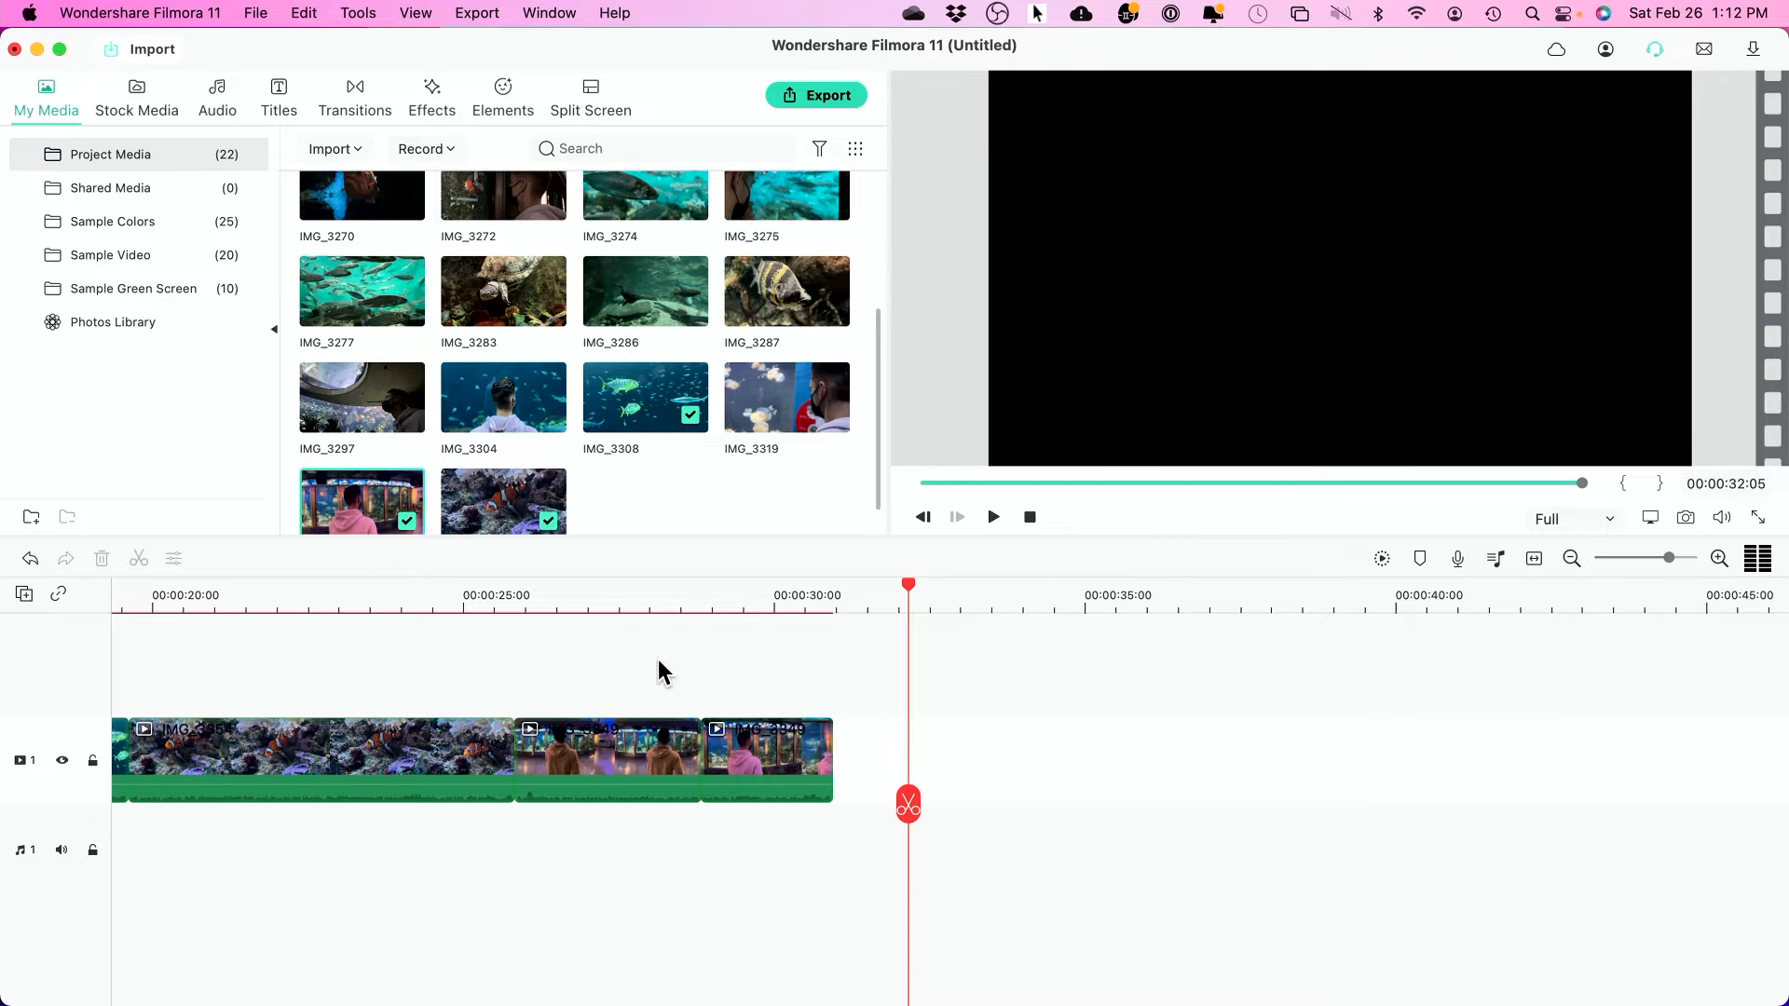
- Trim the end off the jellyfish clip so the sequence ends near 00:00:36
left_click(655, 601)
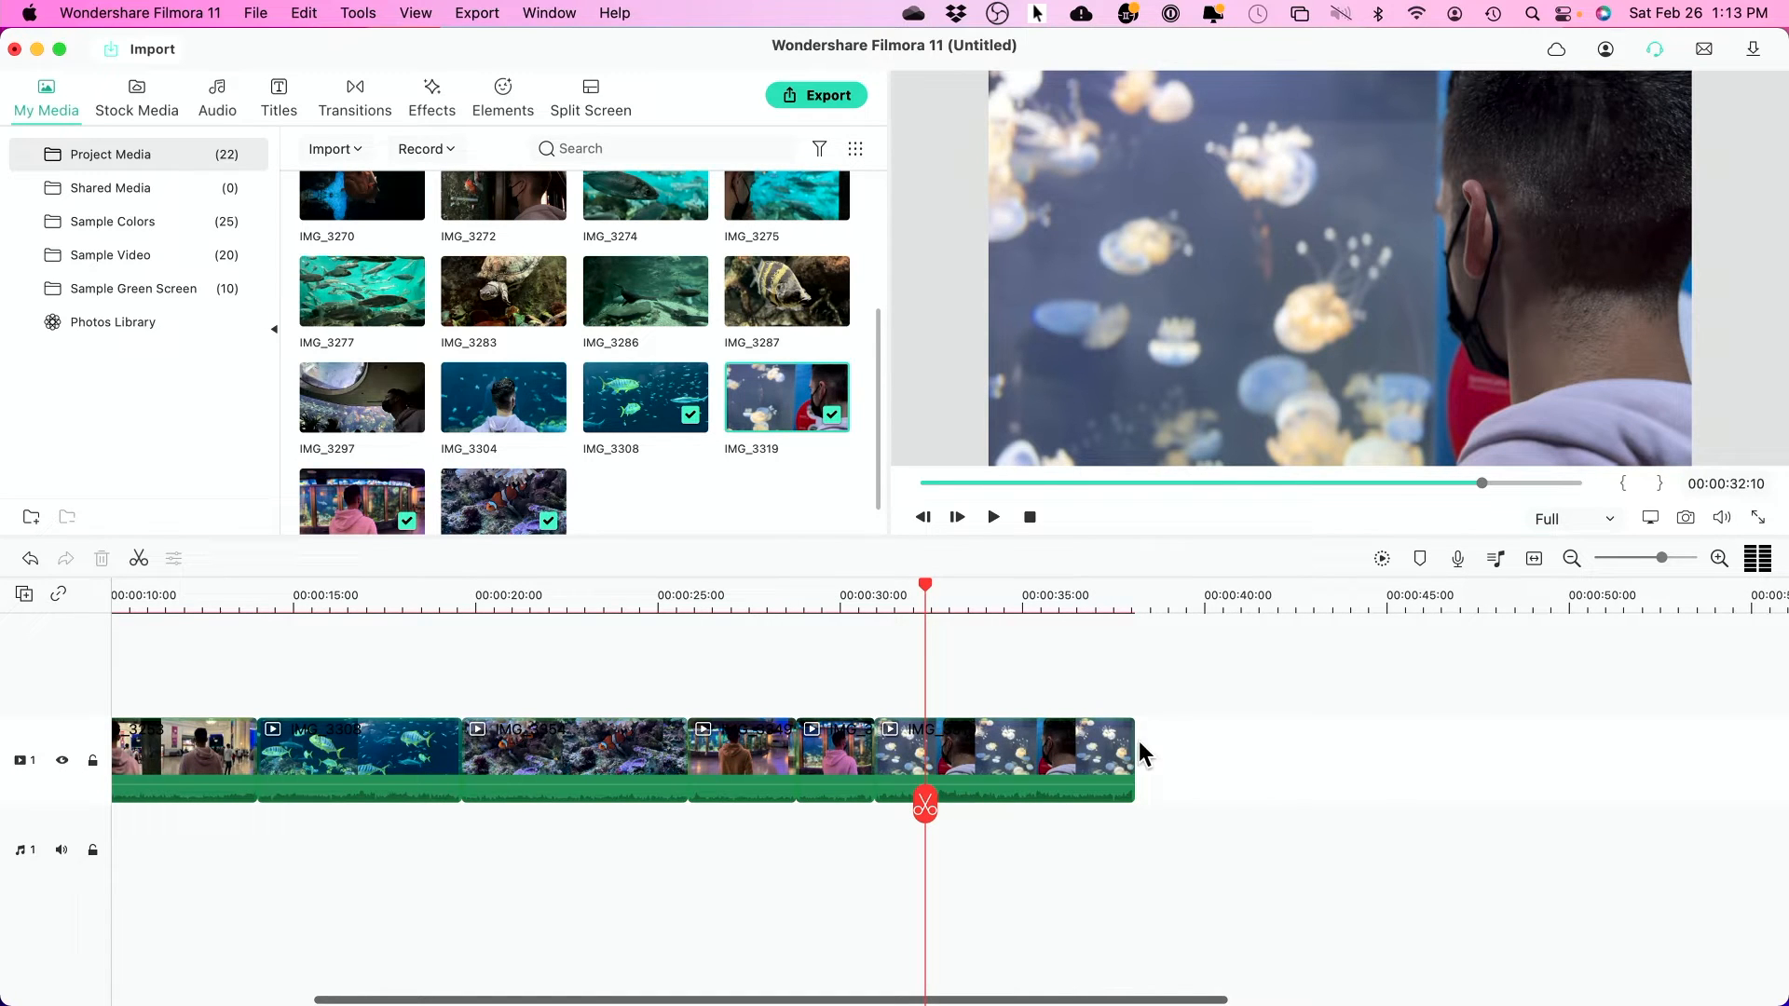
left_click_drag(1132, 738, 1056, 738)
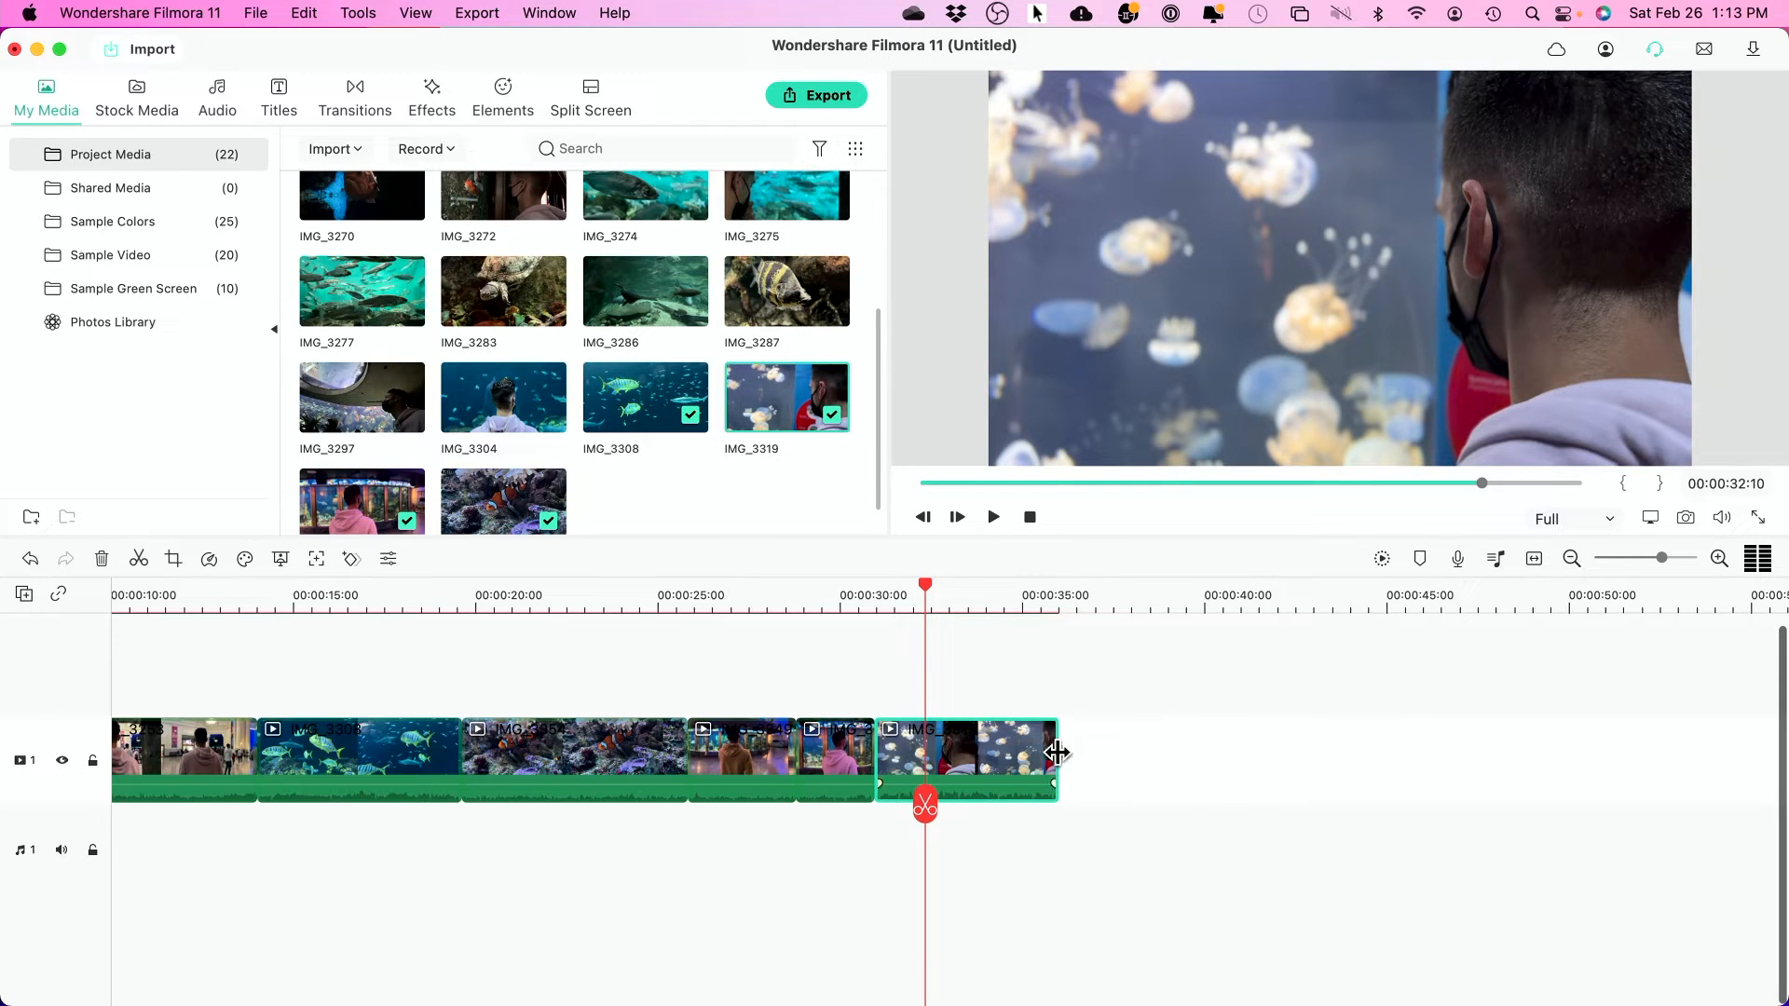
left_click(1042, 602)
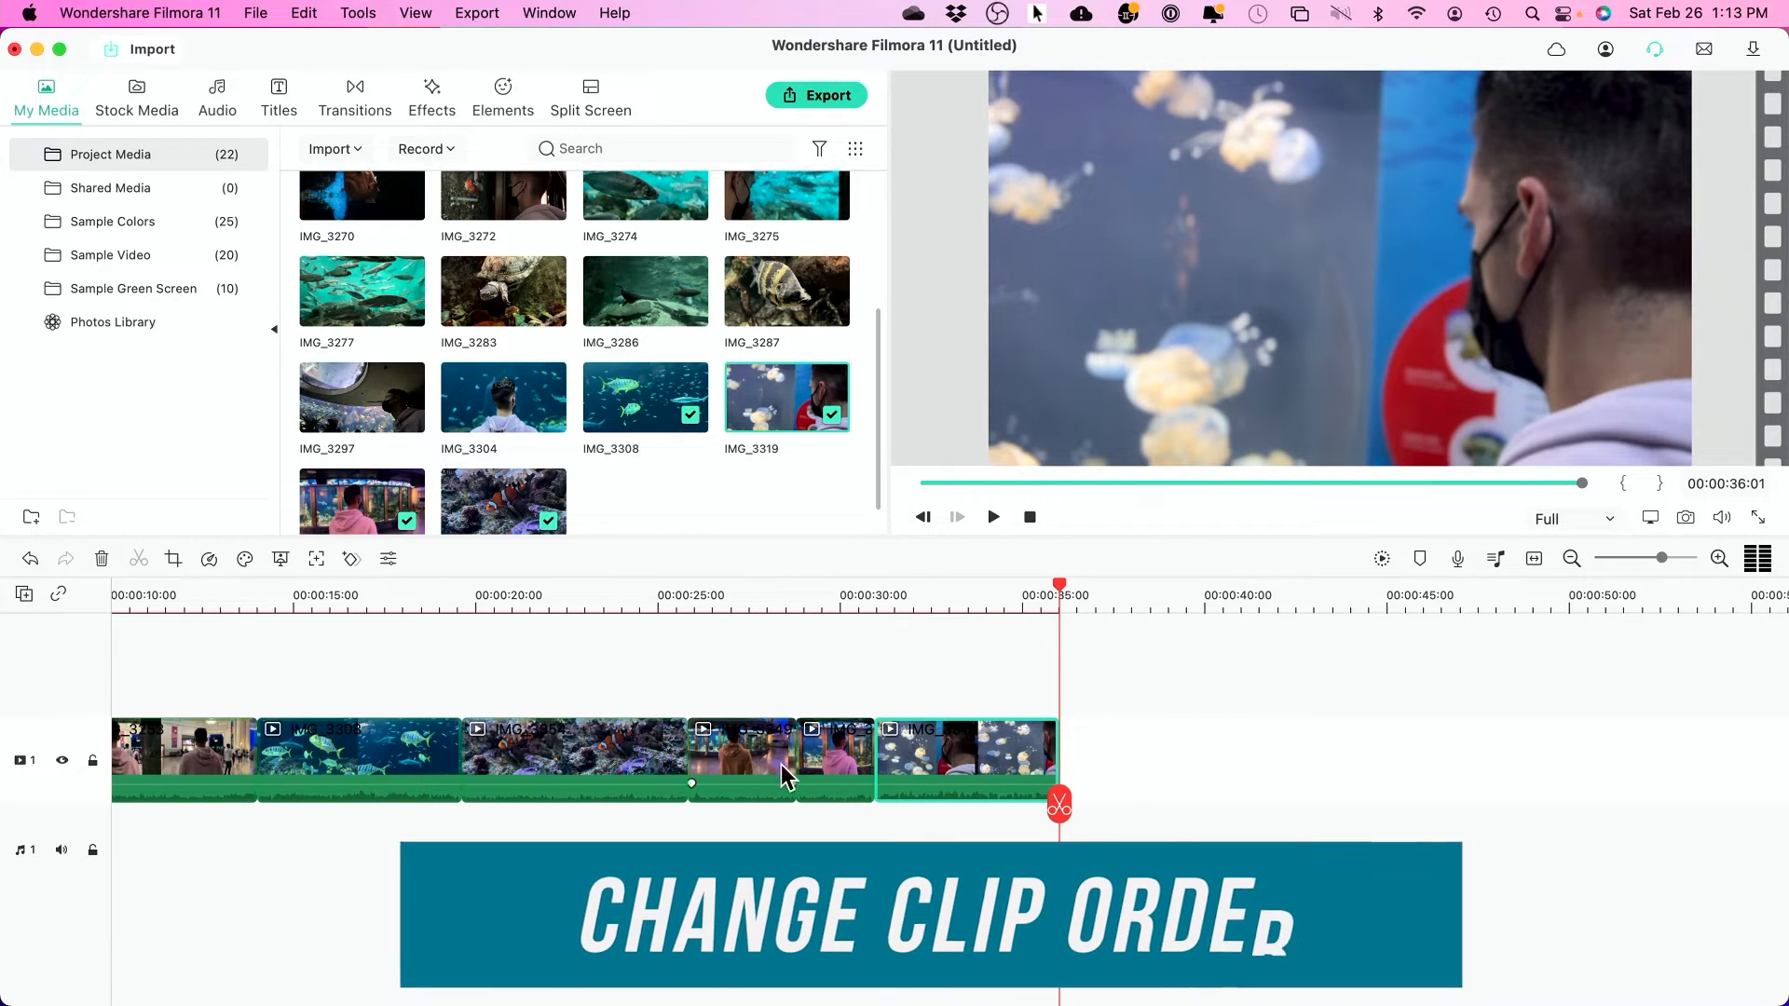
- Move the aquarium-tanks clip to the end of the sequence and delete the leftover gap
left_click(730, 762)
left_click_drag(733, 756, 1108, 766)
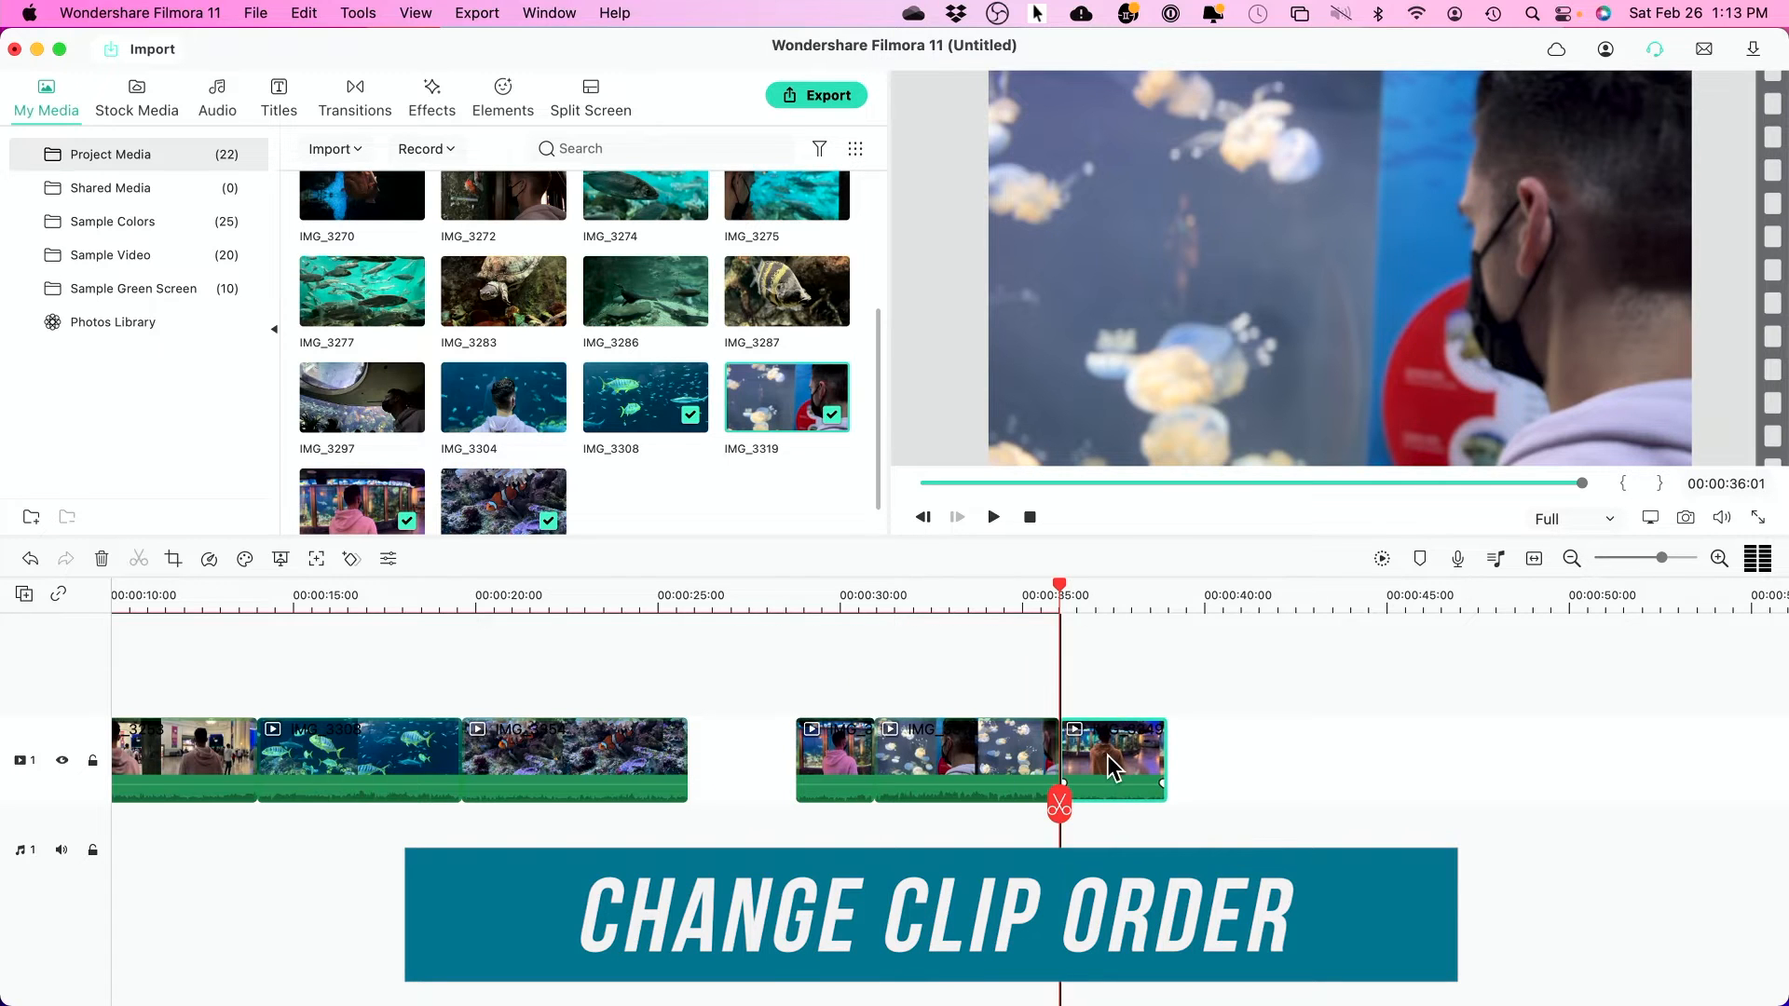
left_click(774, 760)
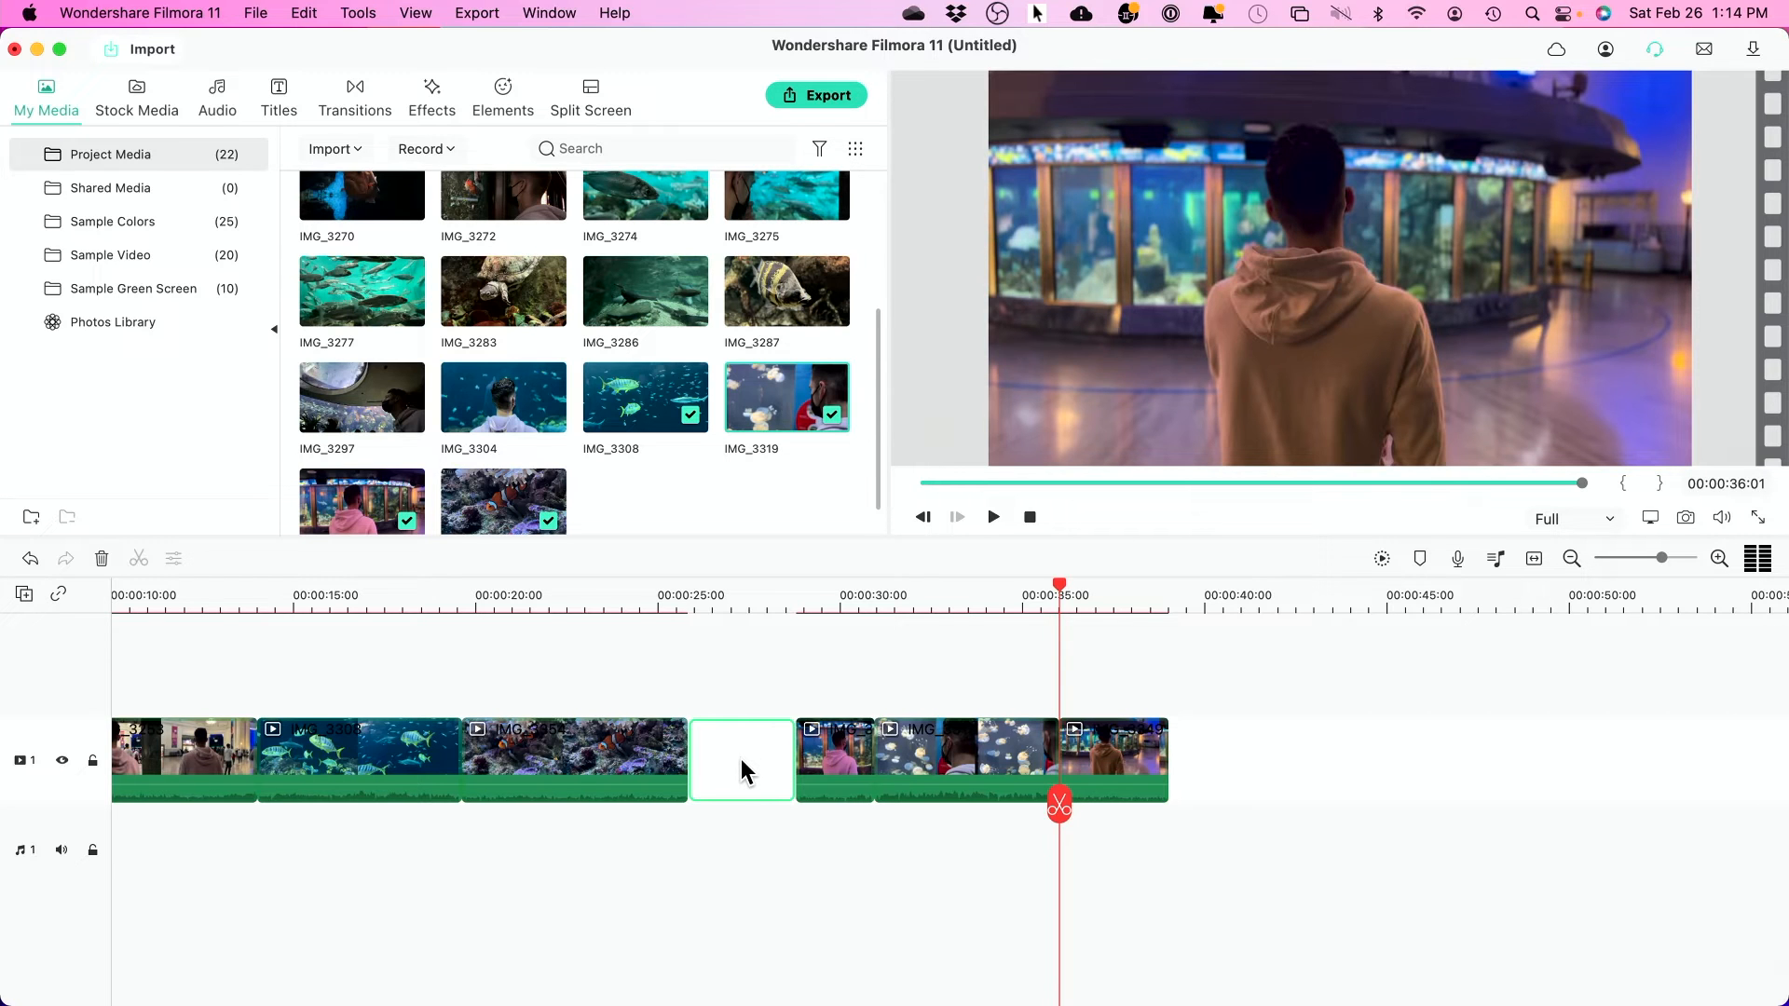
key("Delete")
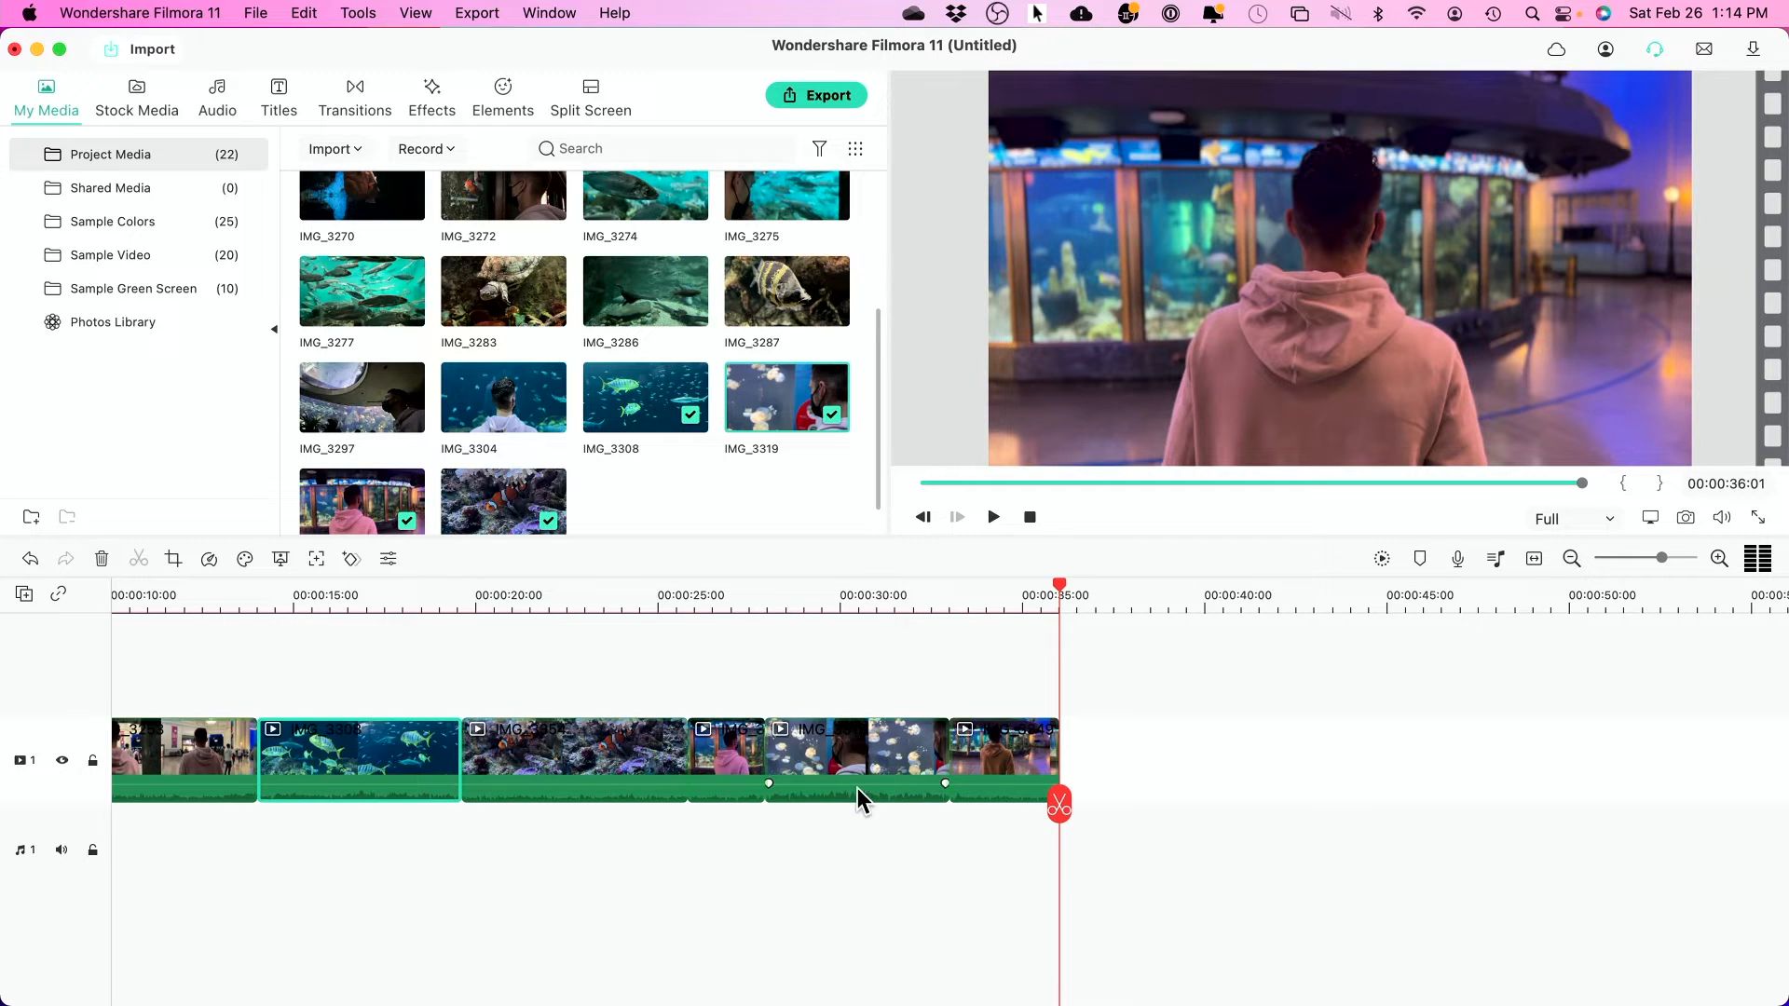
- Set the jellyfish clip's volume to about -8 dB
left_click_drag(854, 784, 852, 799)
left_click(797, 601)
key("space")
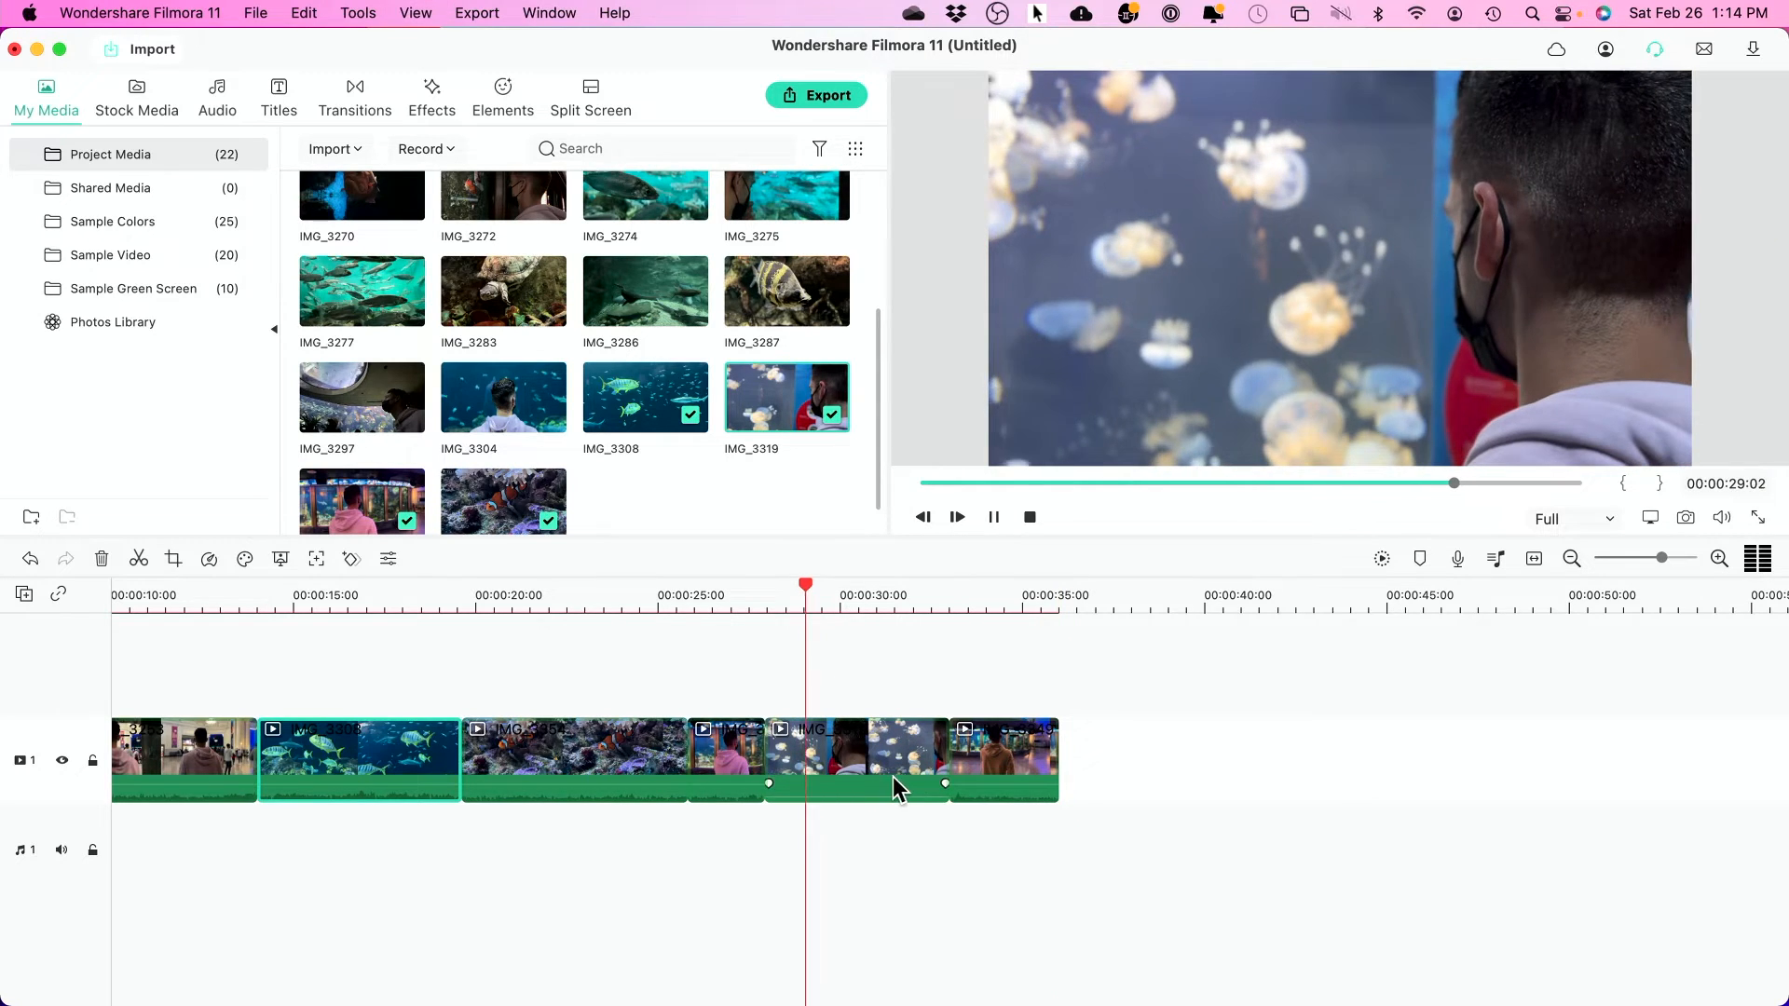
key("space")
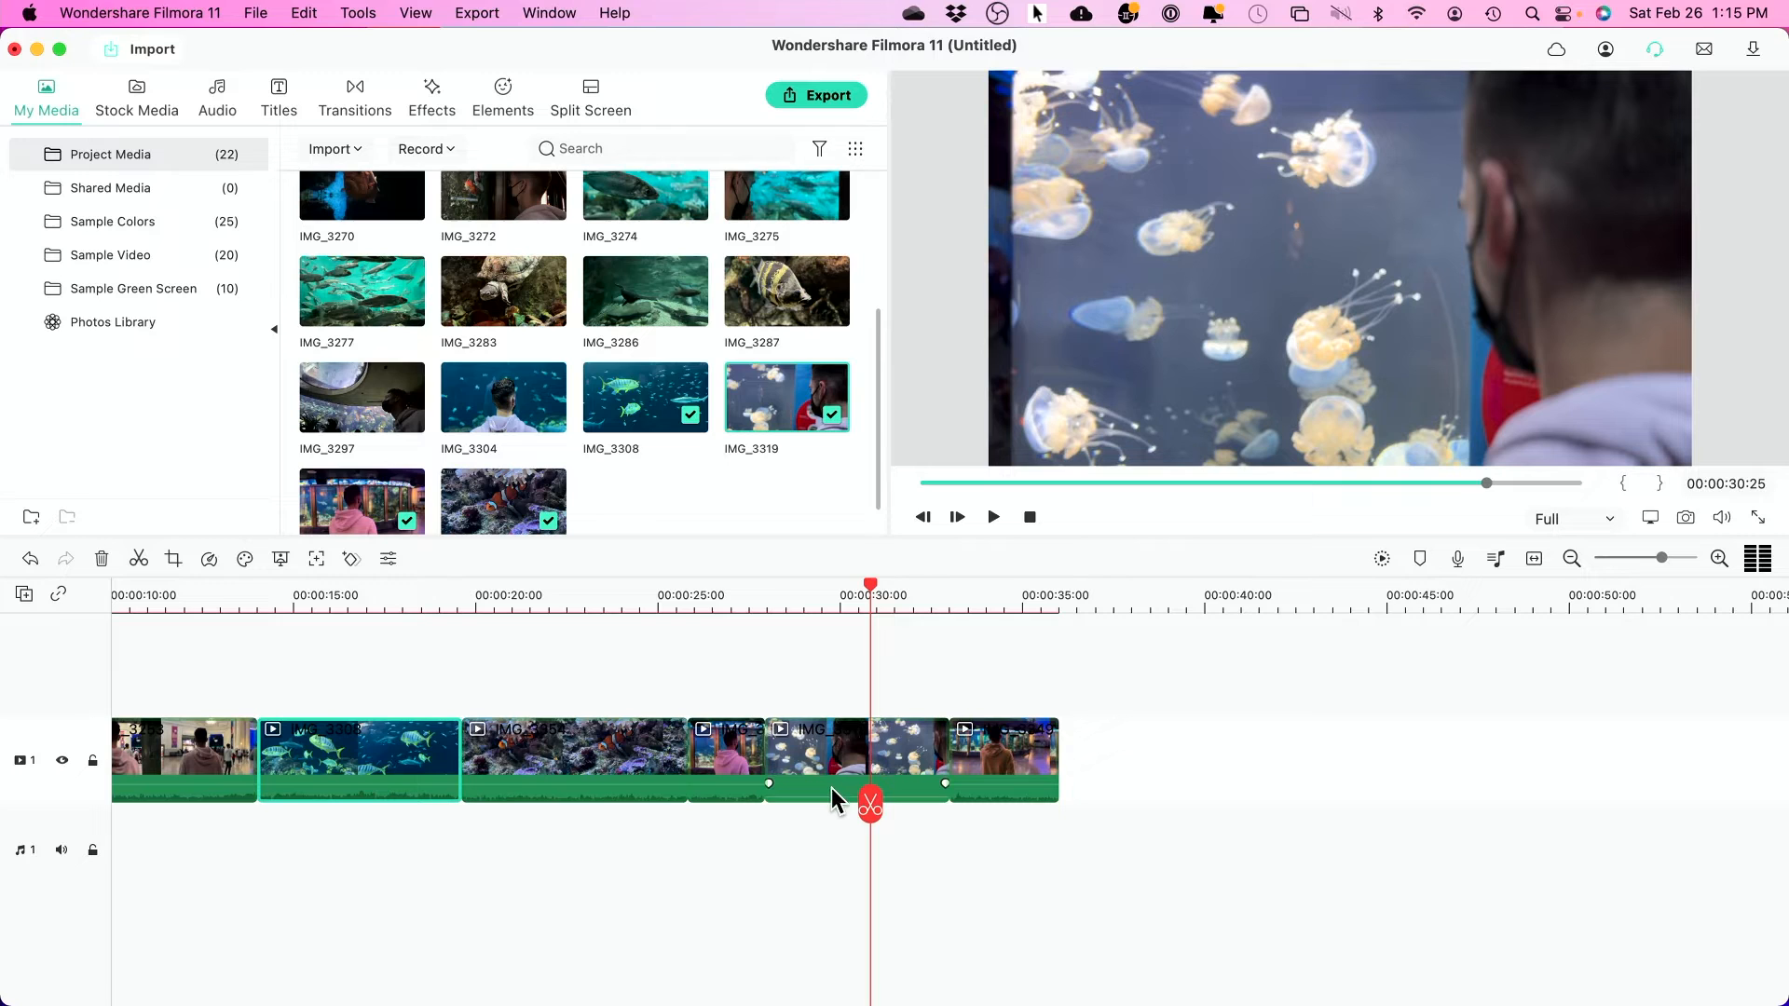
left_click_drag(826, 799, 825, 779)
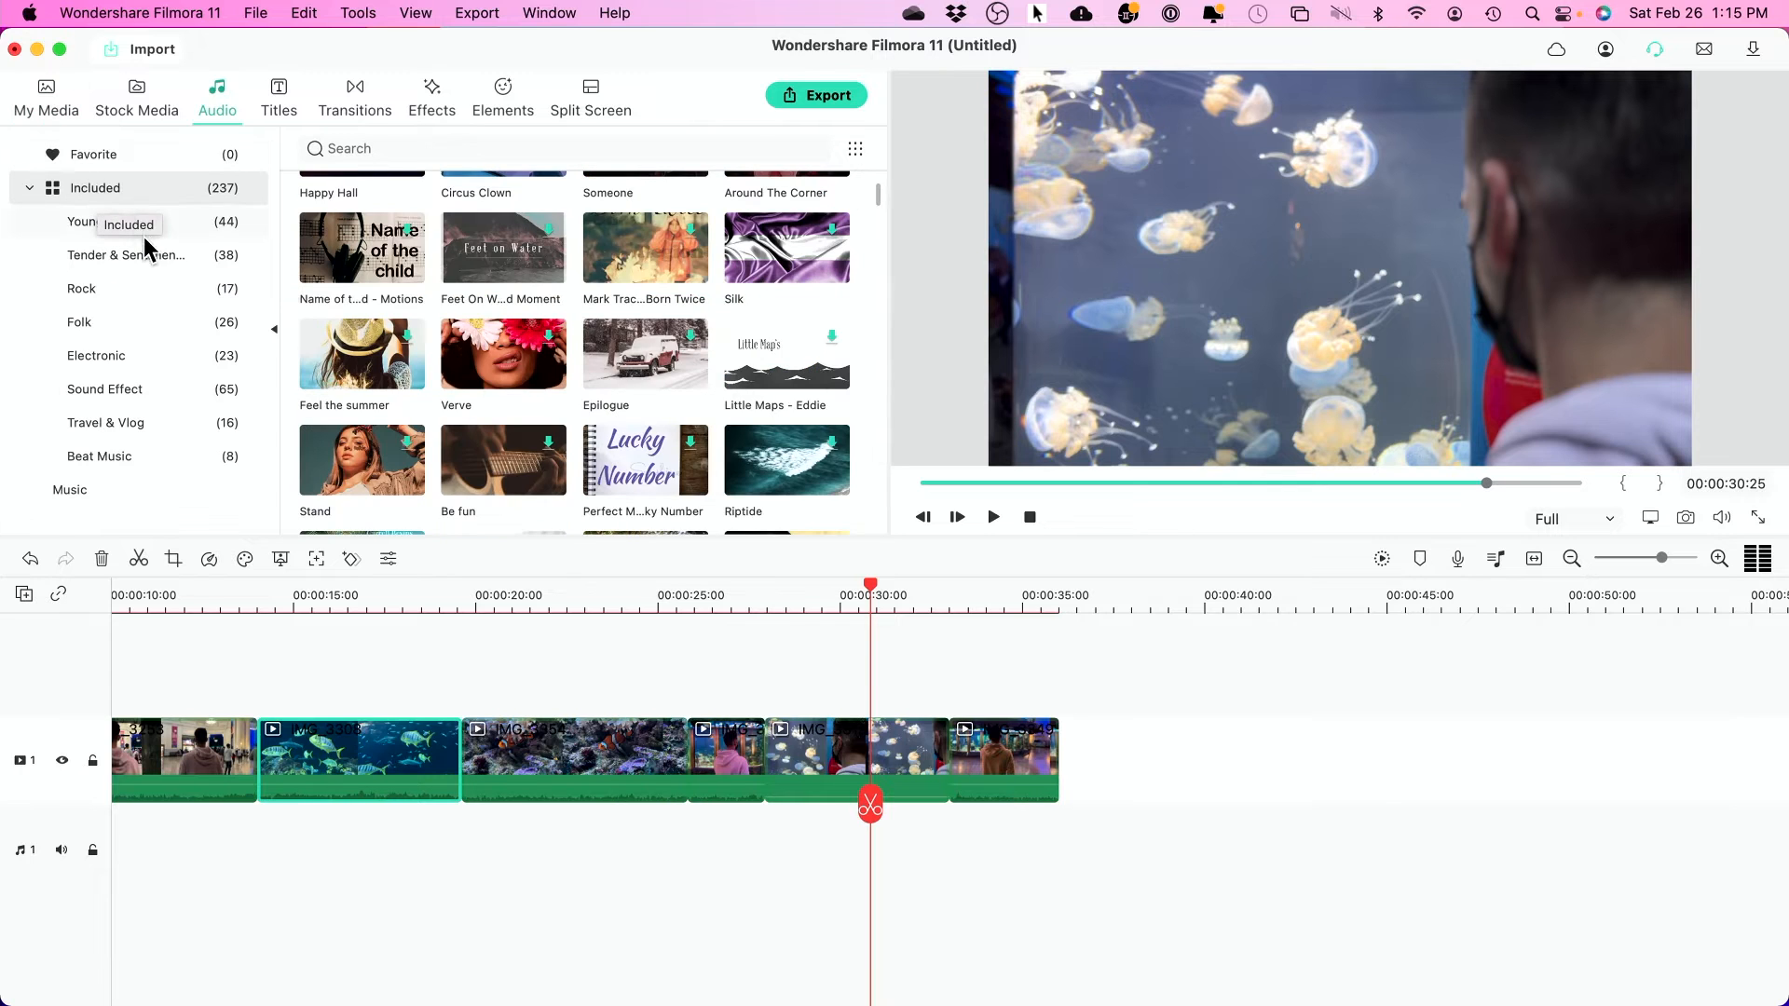
- Add the Flow Free music to audio track 1 starting at 00:00
scroll(571, 382, "up", 3)
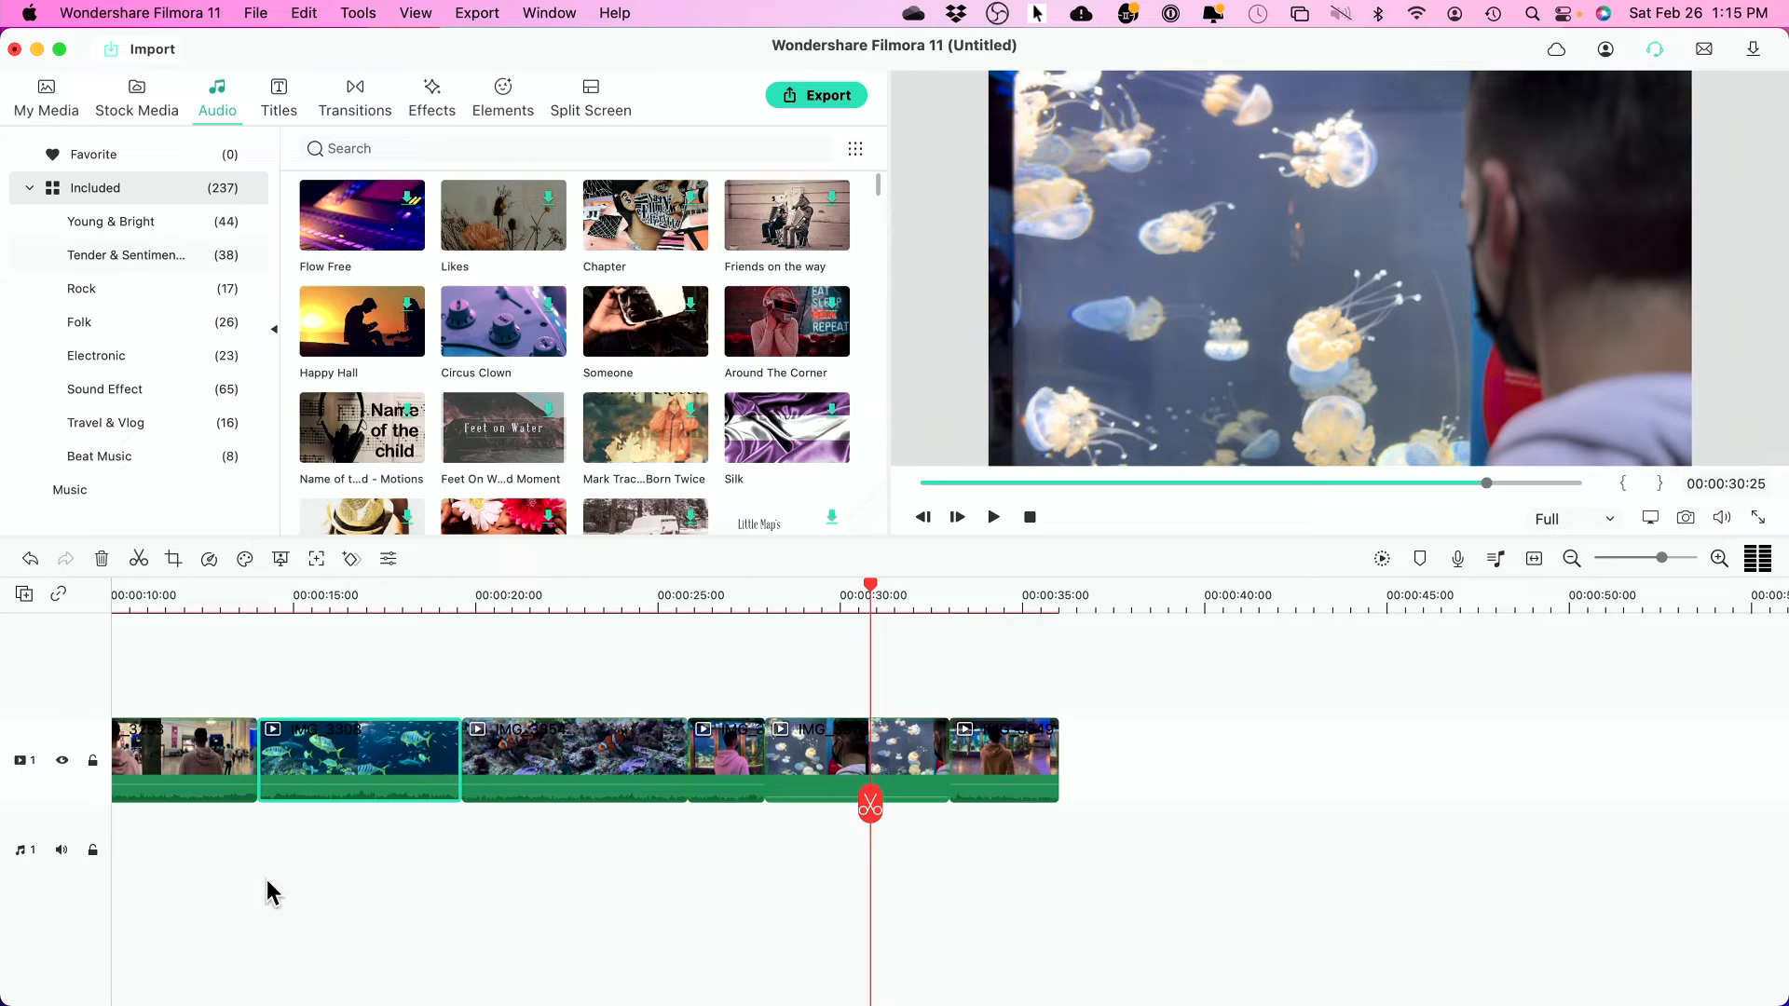
left_click_drag(352, 237, 140, 853)
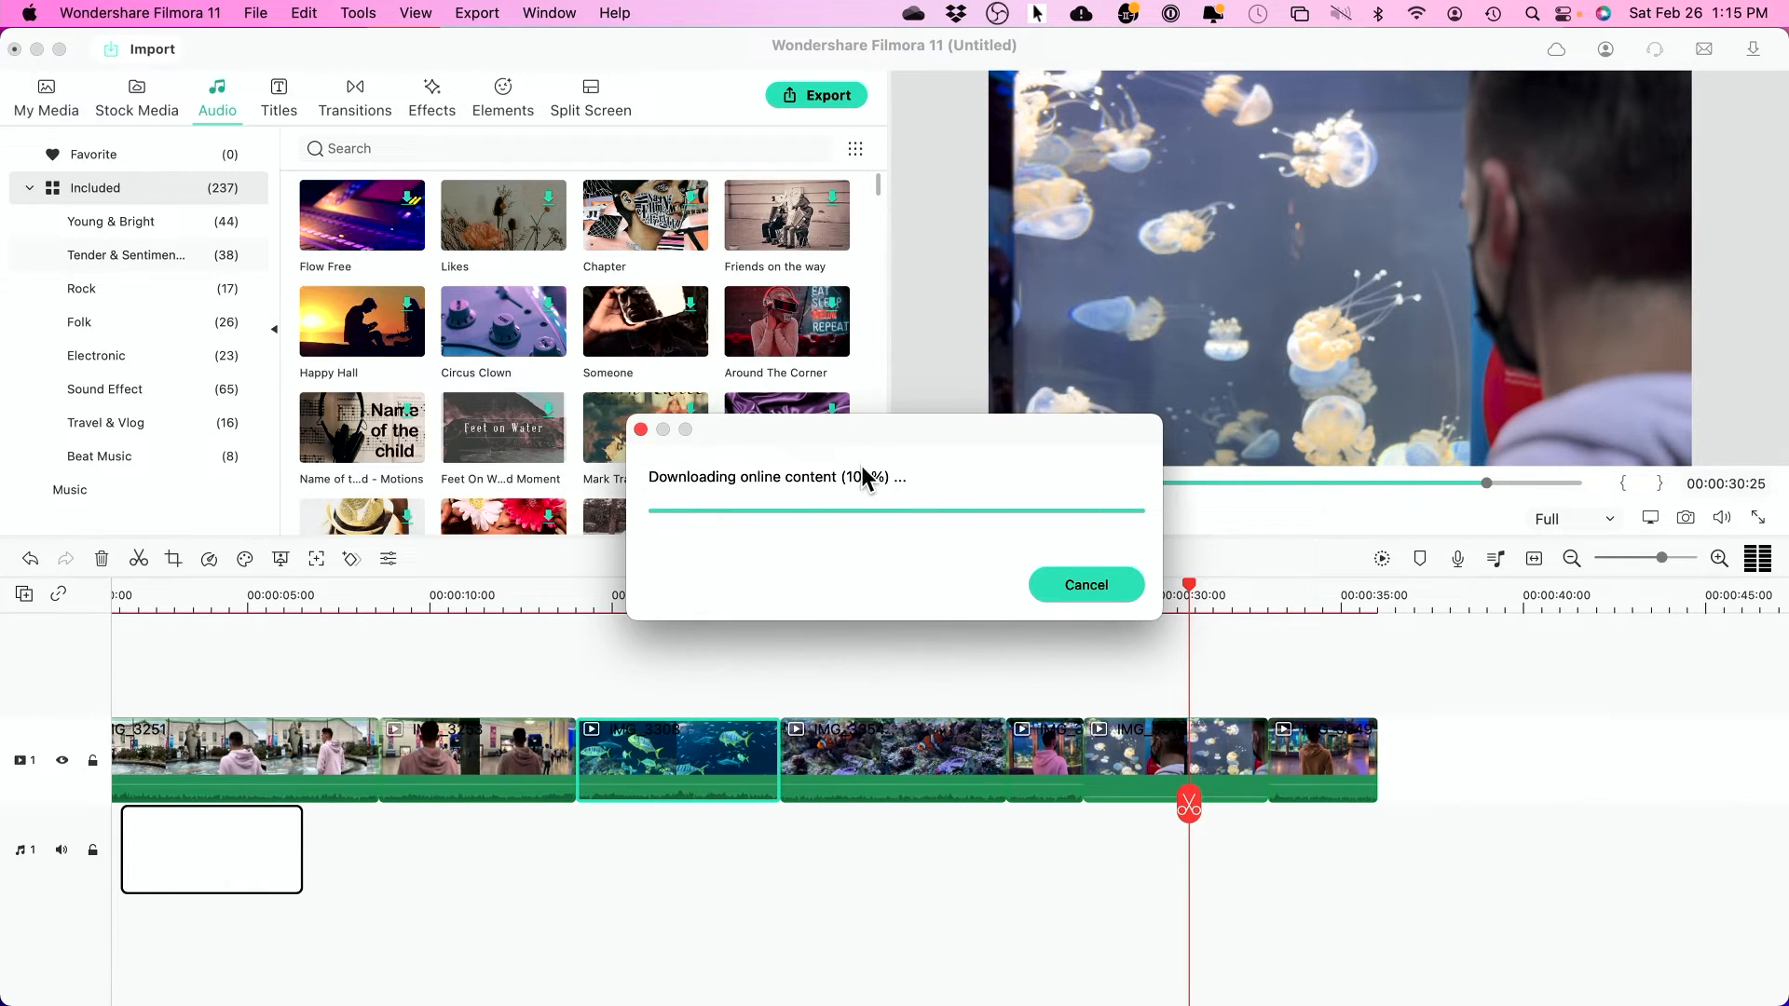
left_click_drag(371, 828, 249, 823)
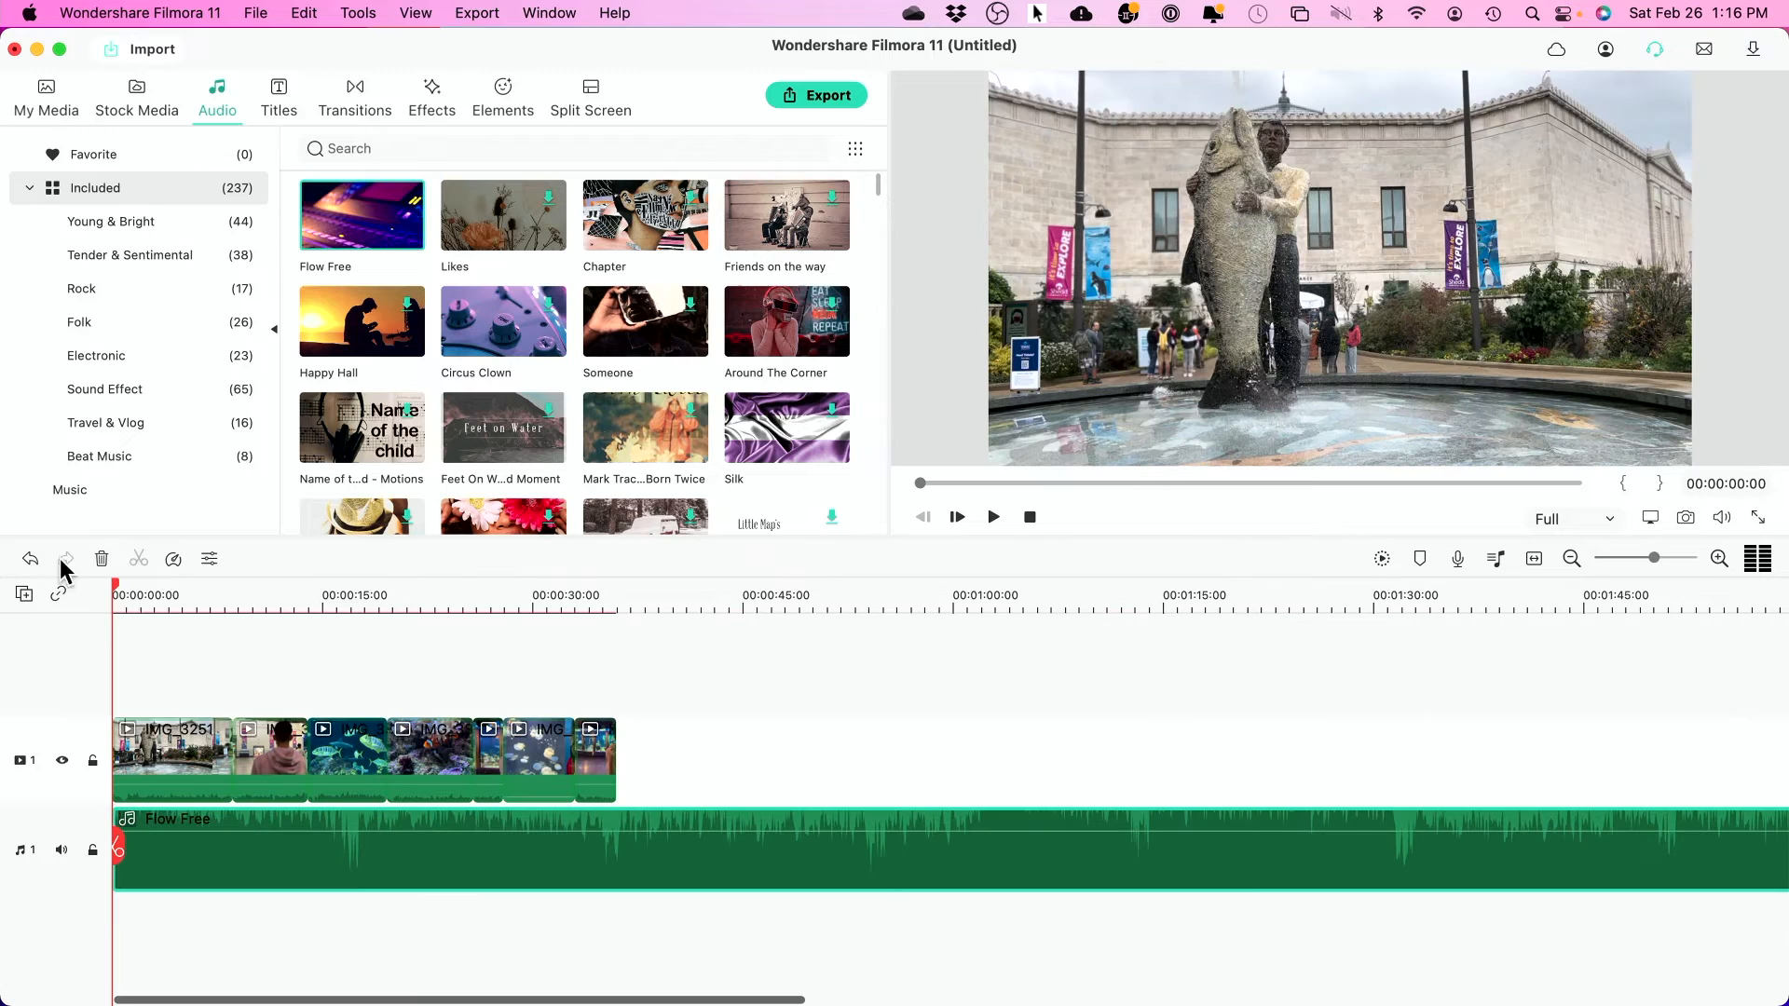
- Cut the Flow Free music where the video ends at about 00:35 and slightly adjust its volume
left_click_drag(111, 583, 614, 647)
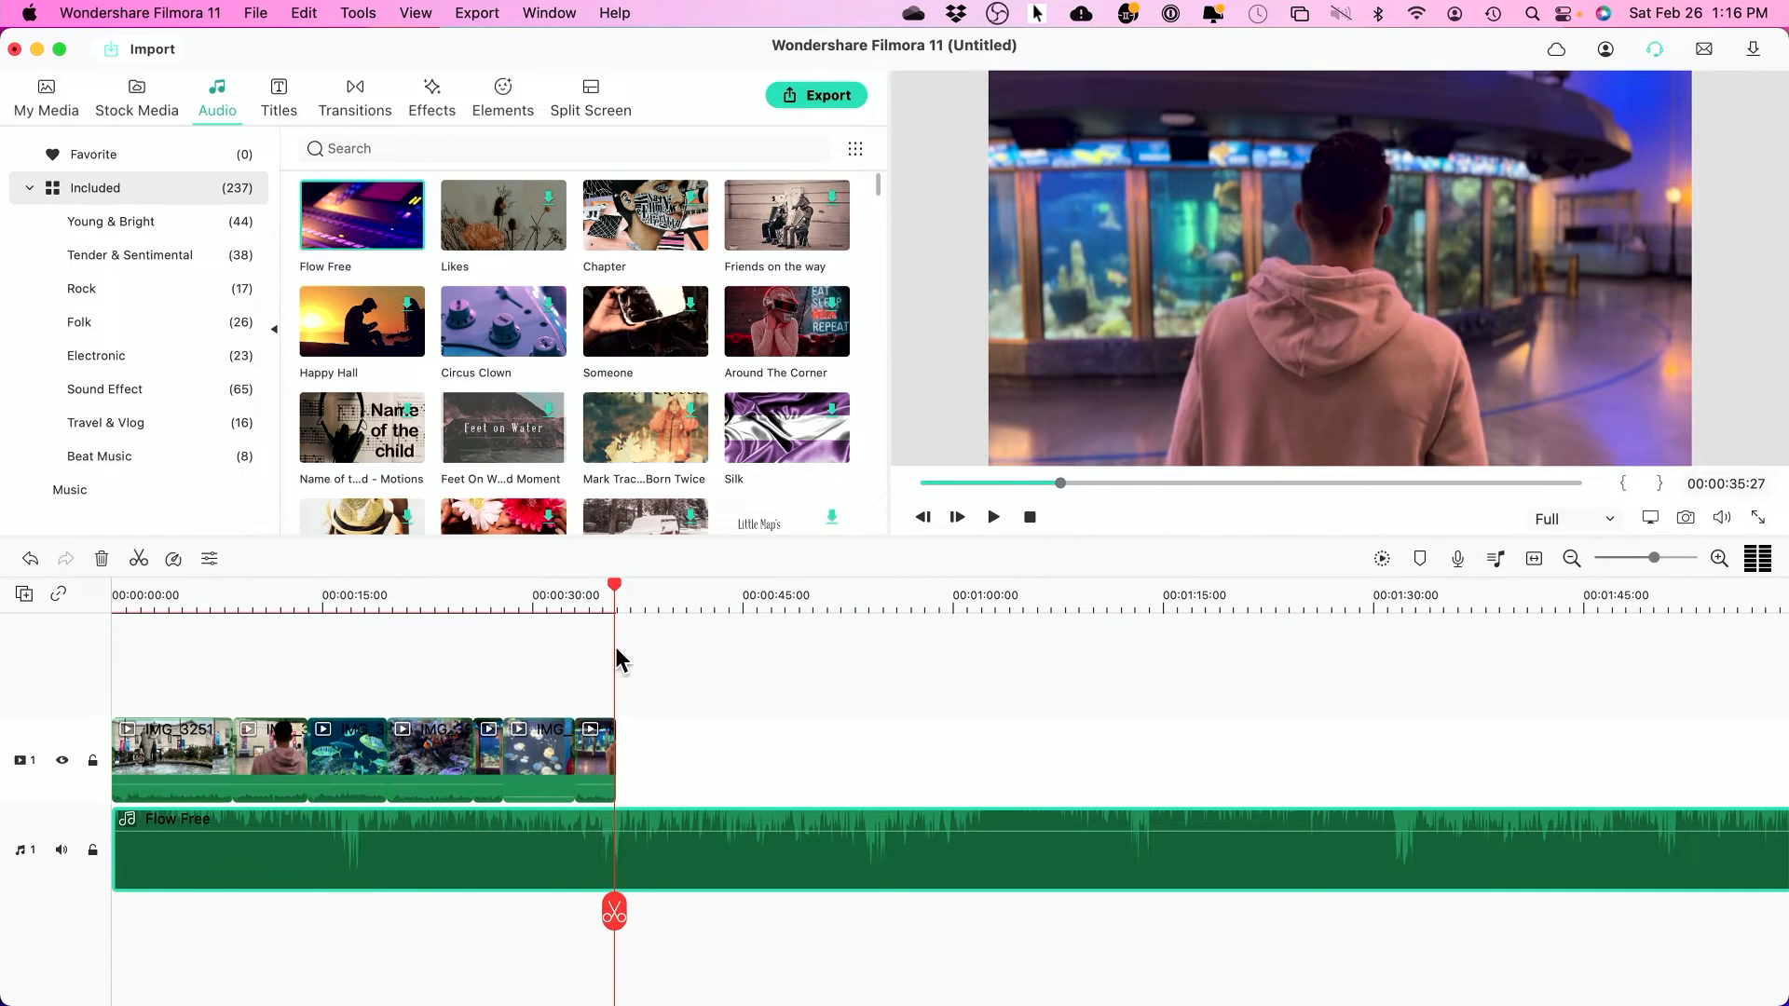
left_click(614, 917)
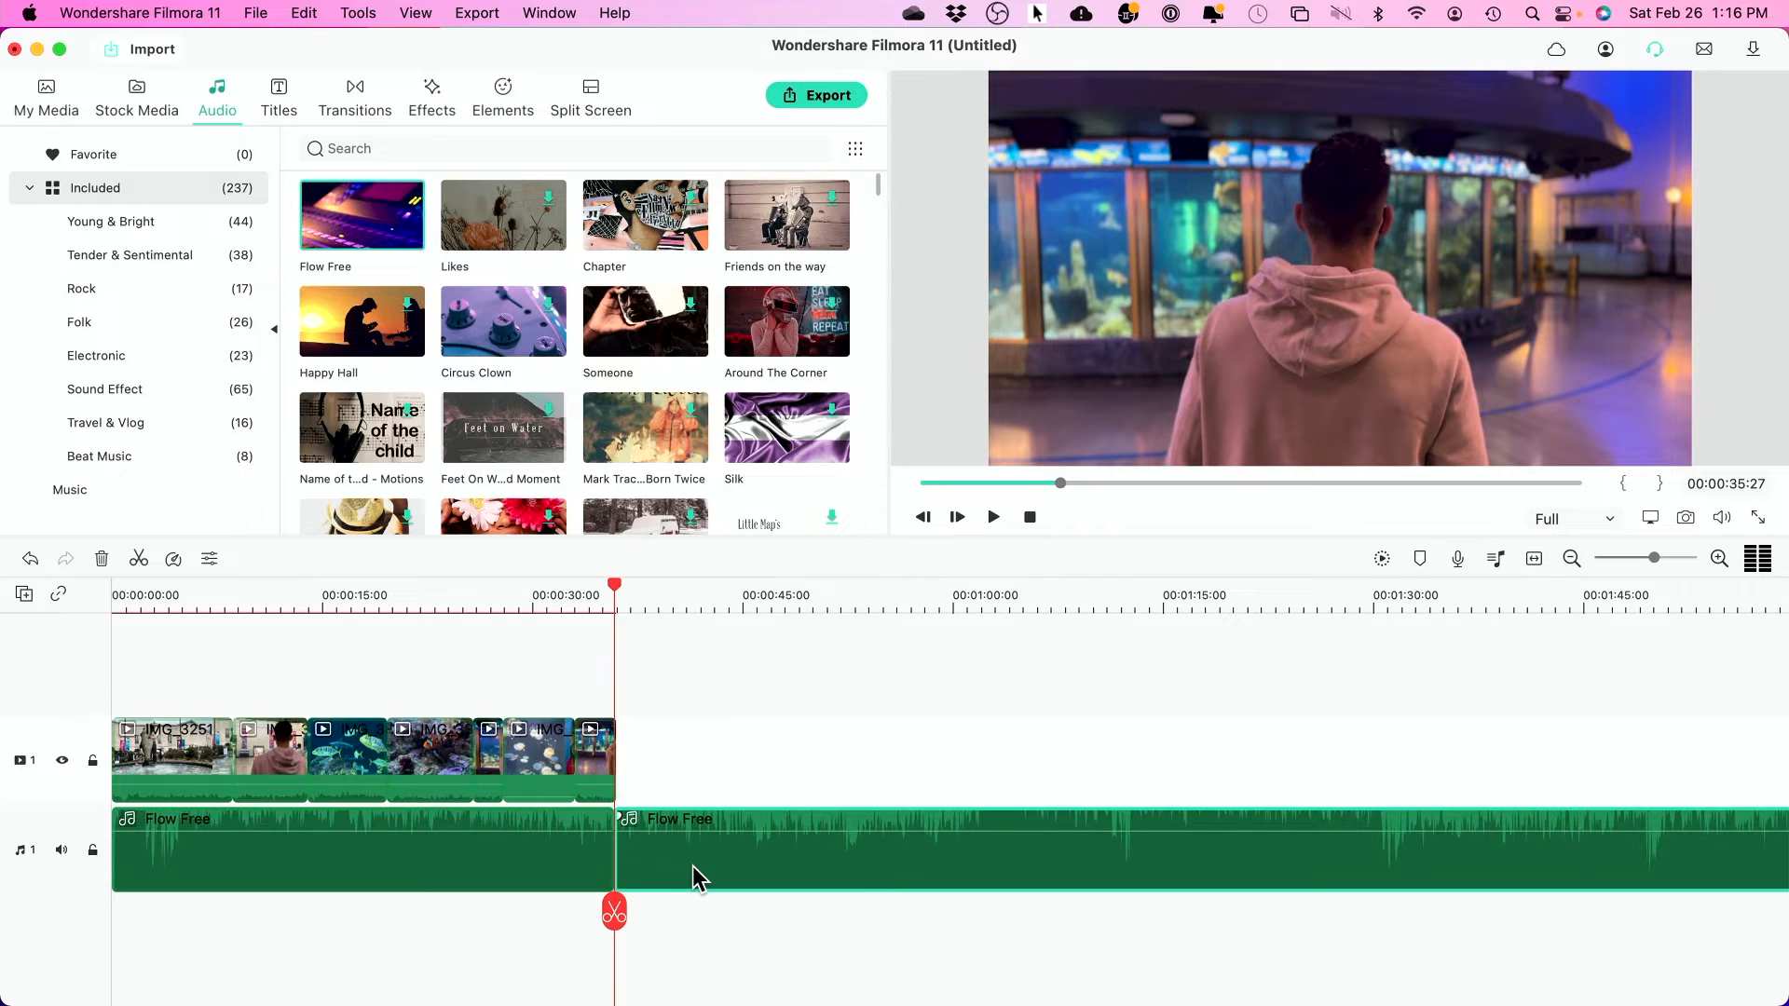
key("Delete")
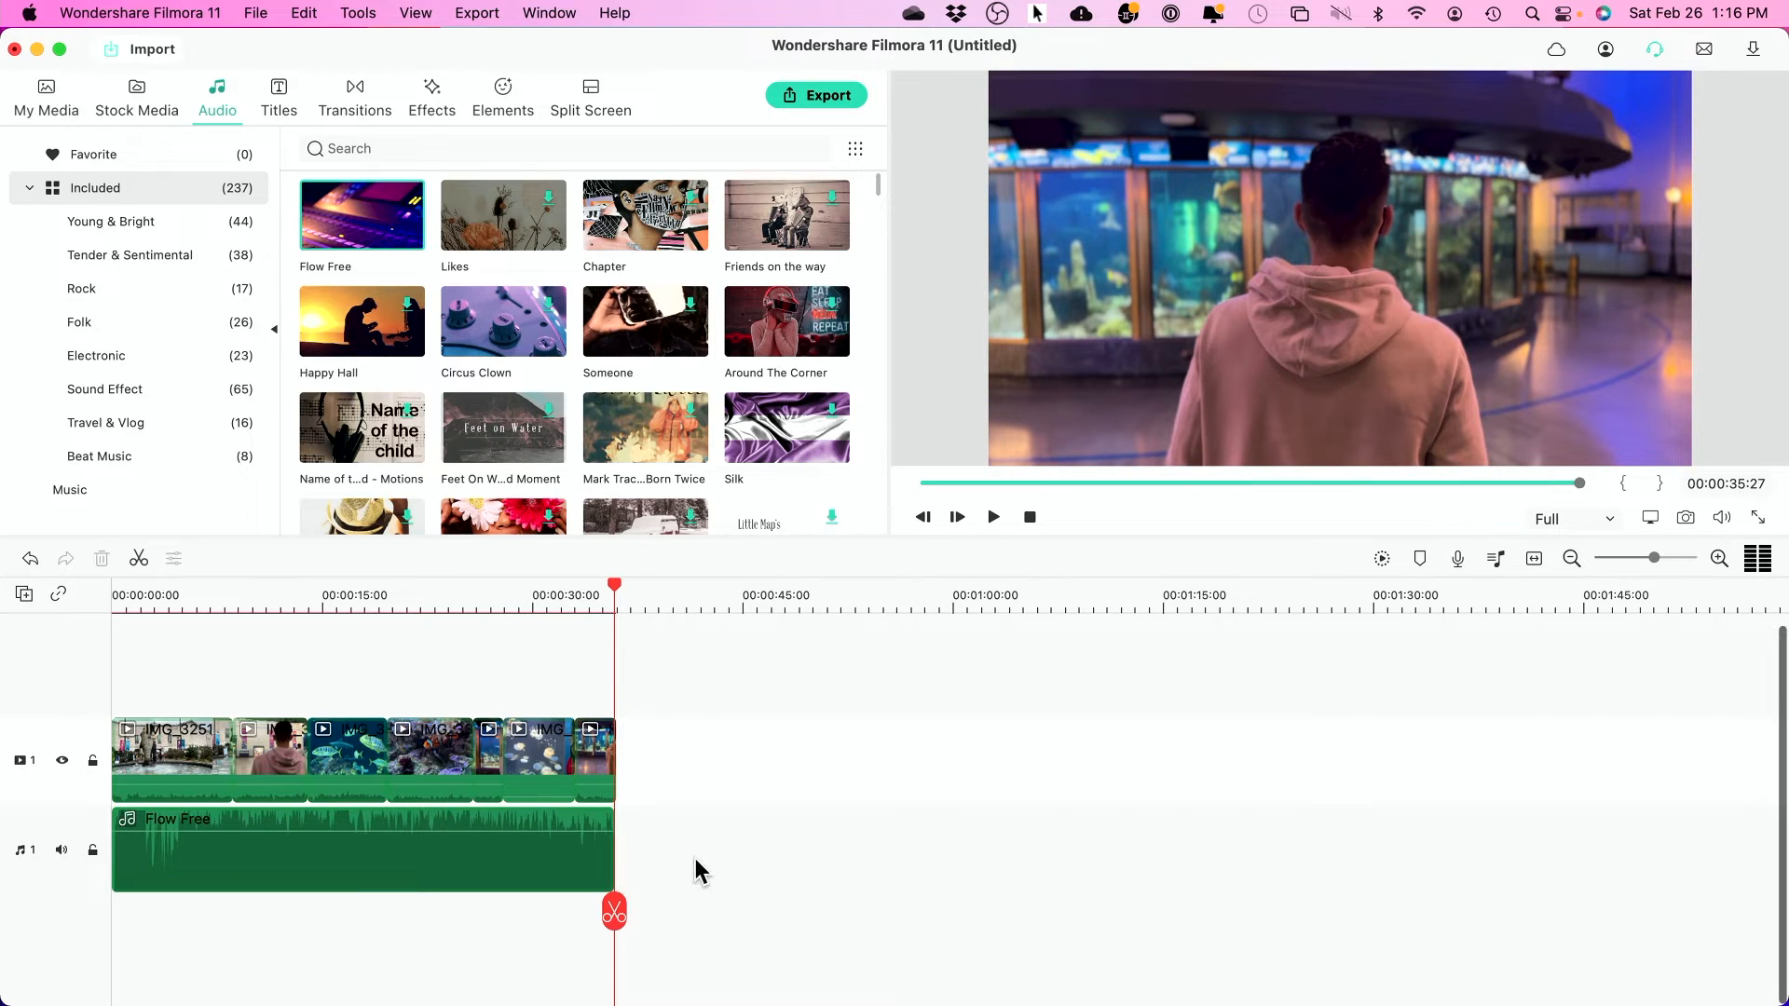
left_click(577, 867)
mouse_move(512, 820)
left_mouse_down()
mouse_move(511, 852)
mouse_move(508, 818)
left_mouse_up()
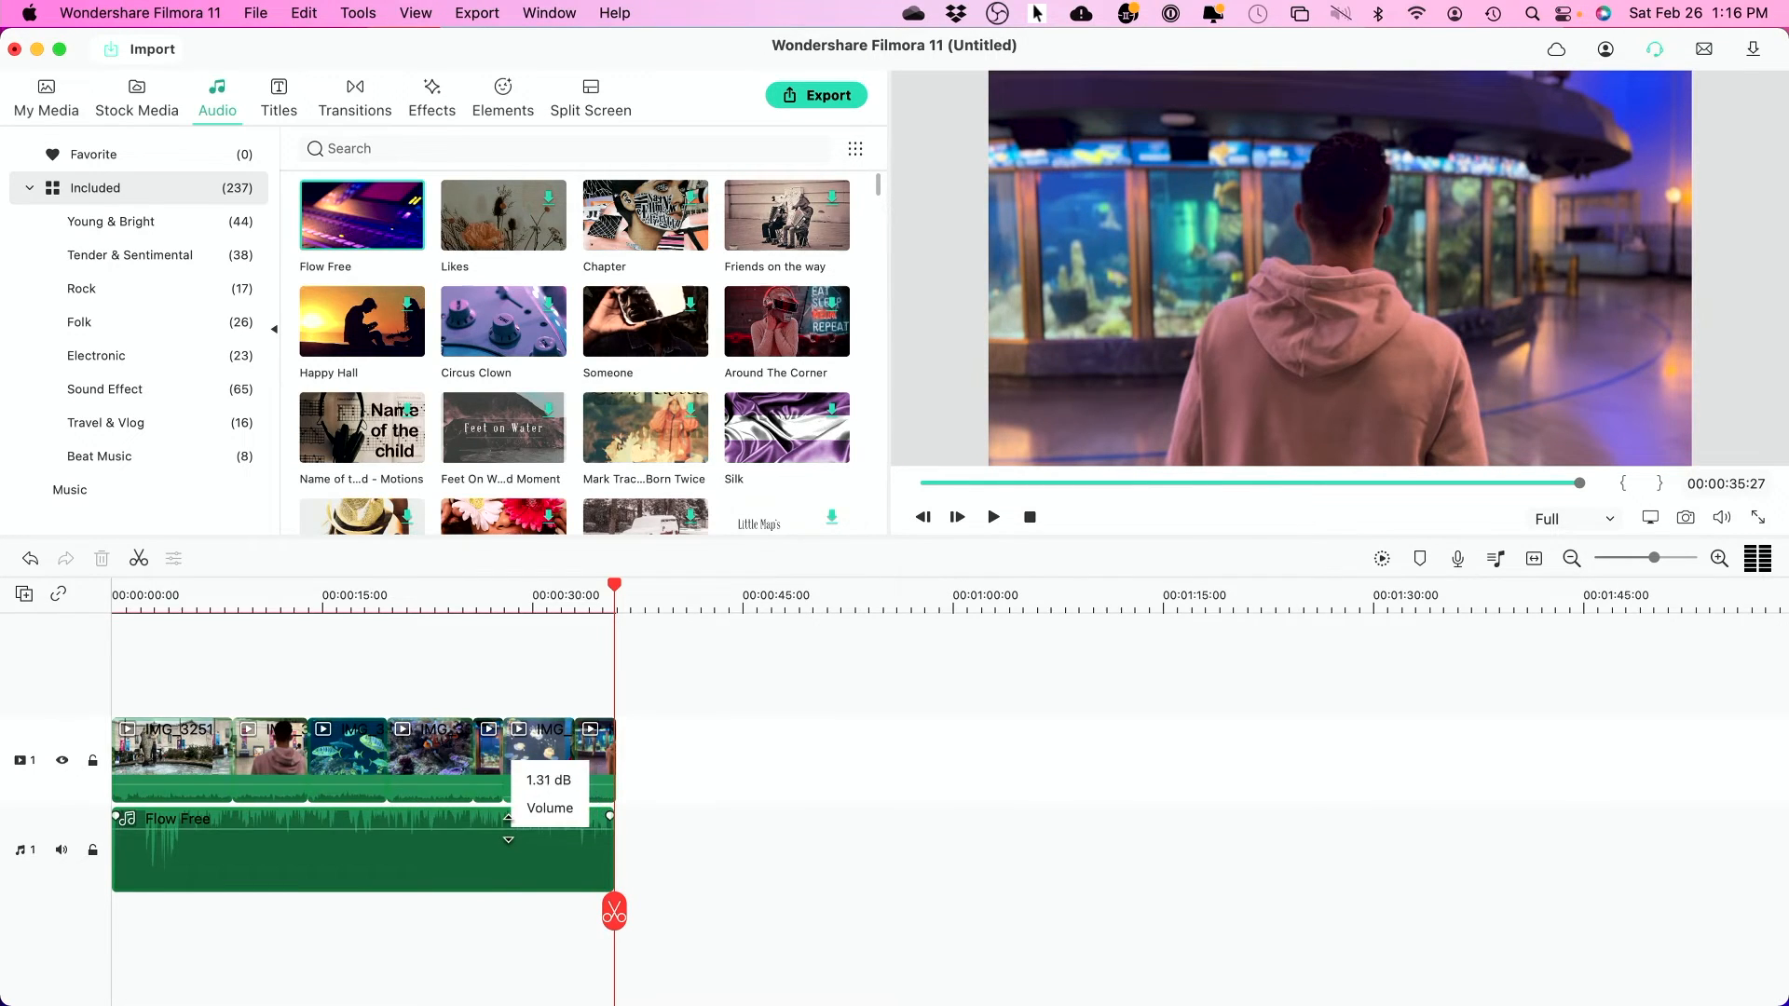
left_click_drag(615, 596, 446, 612)
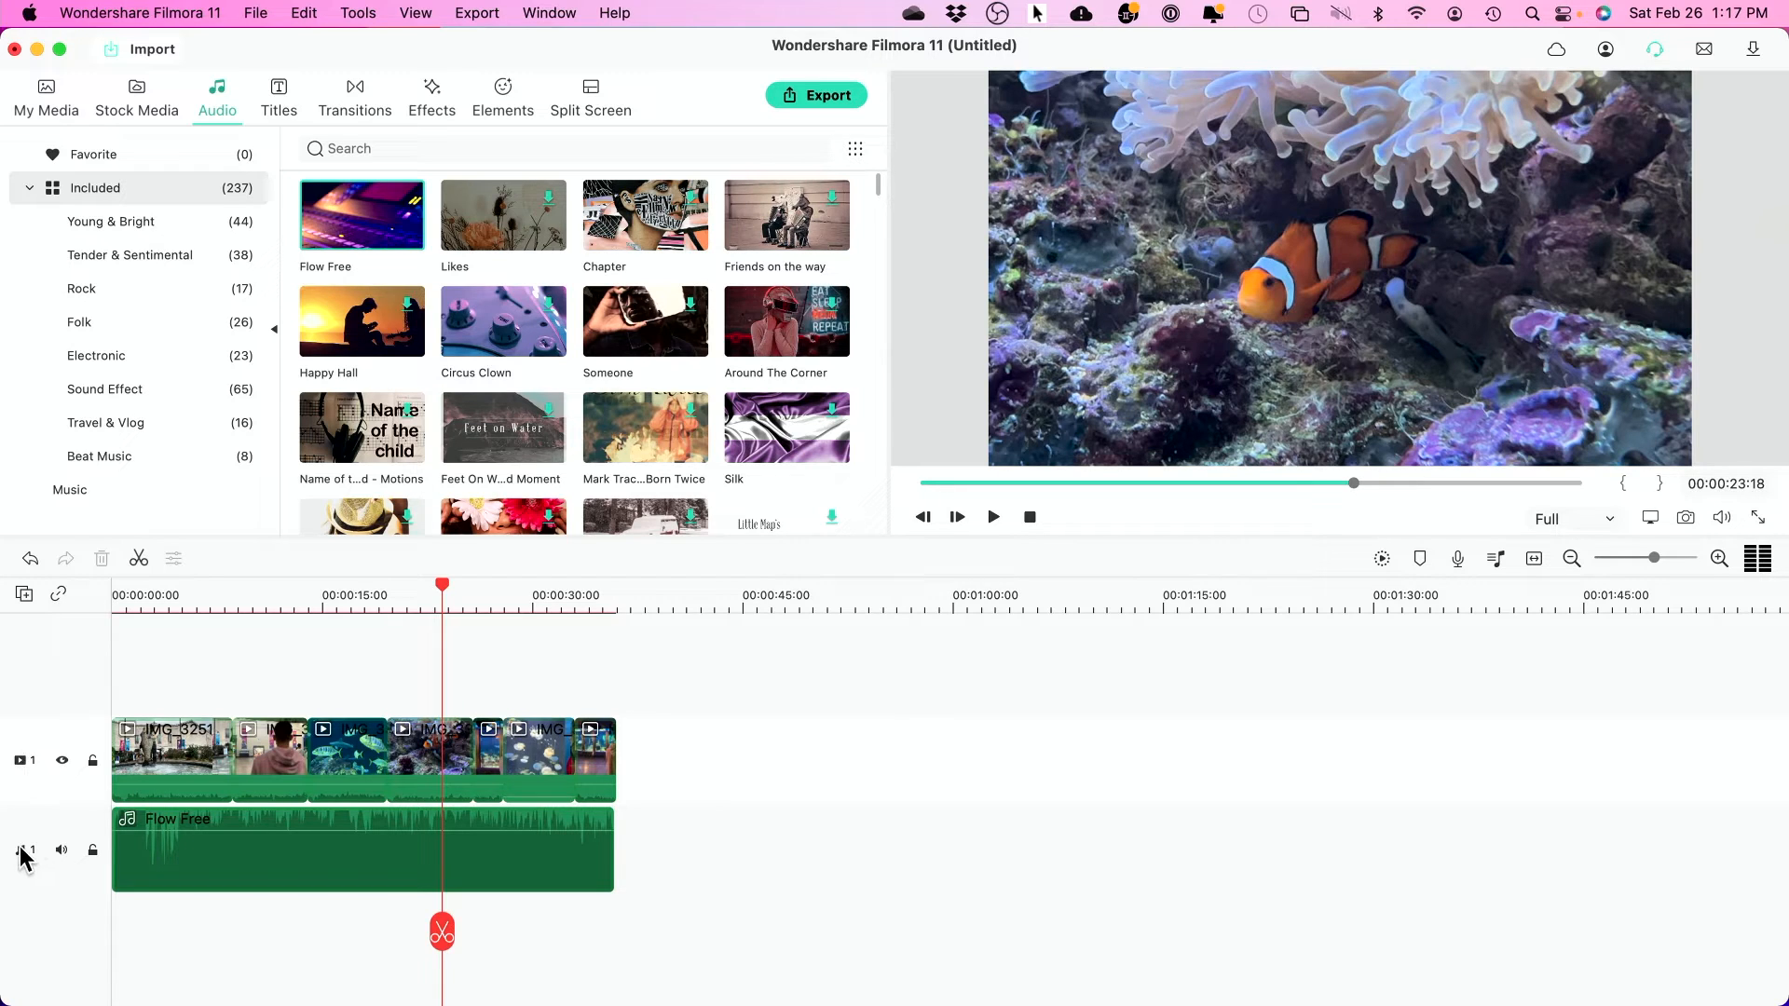
- Add a second video track and place the misty trees-108697 stock clip on it, trimmed to a few seconds
left_click(24, 595)
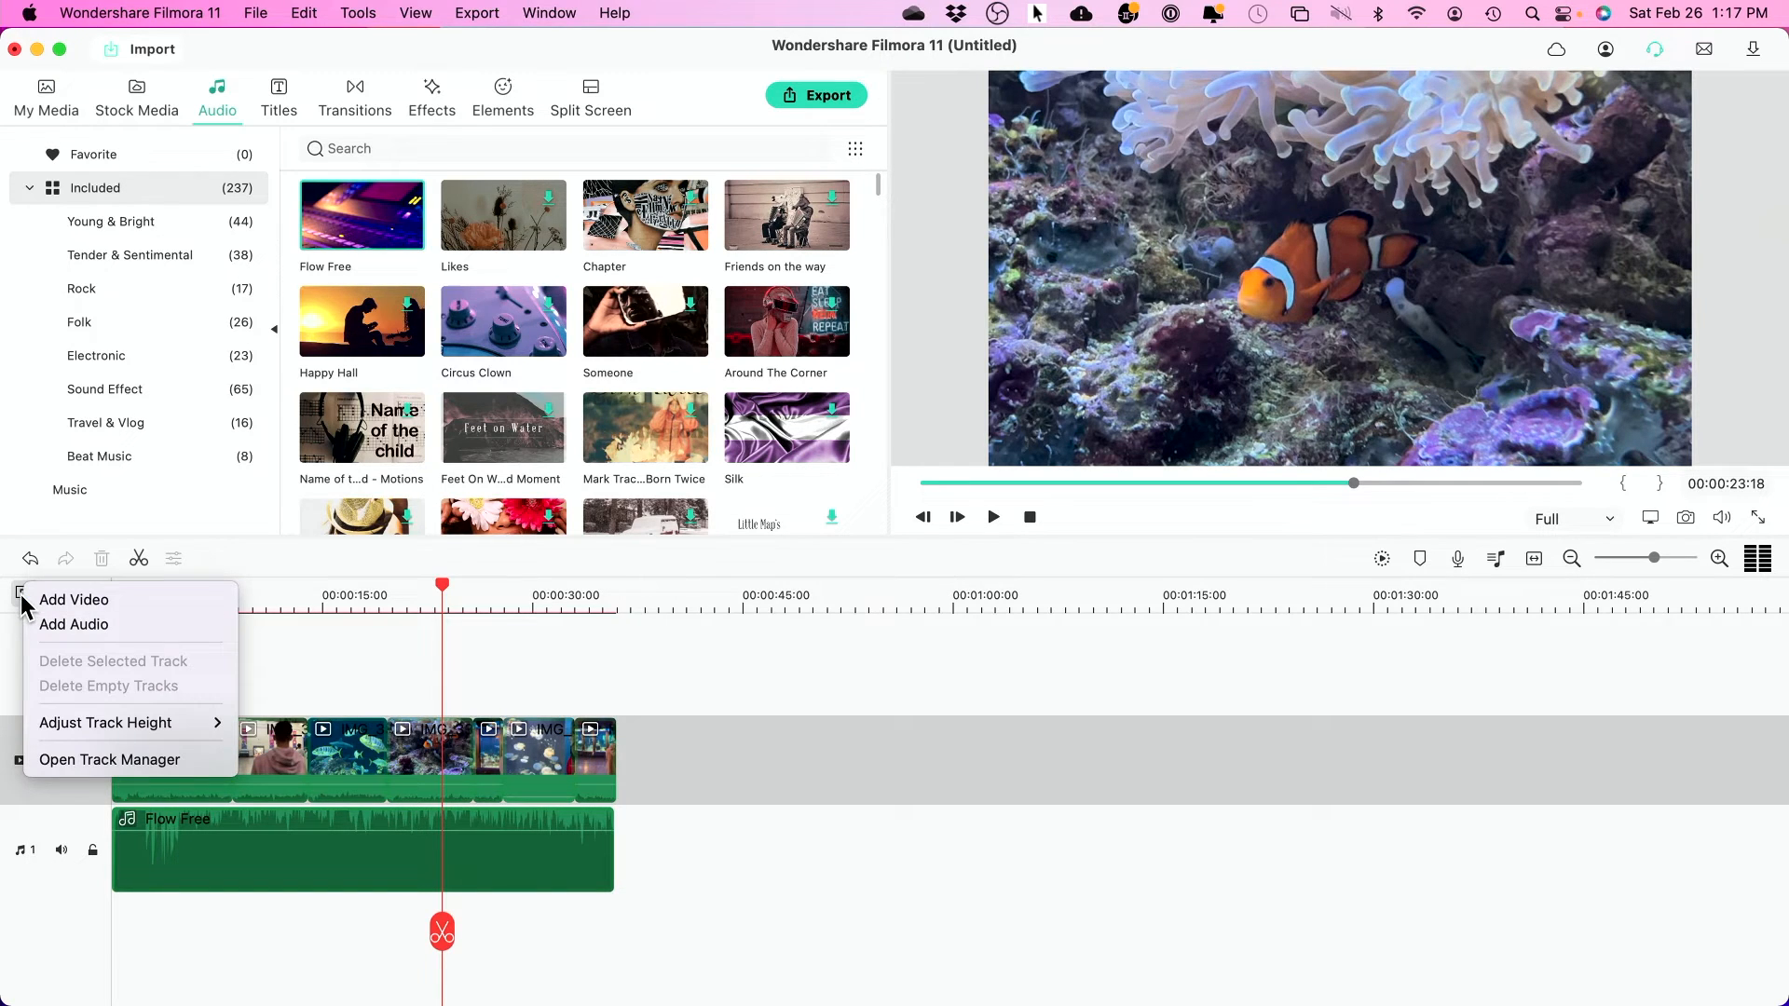
left_click(78, 599)
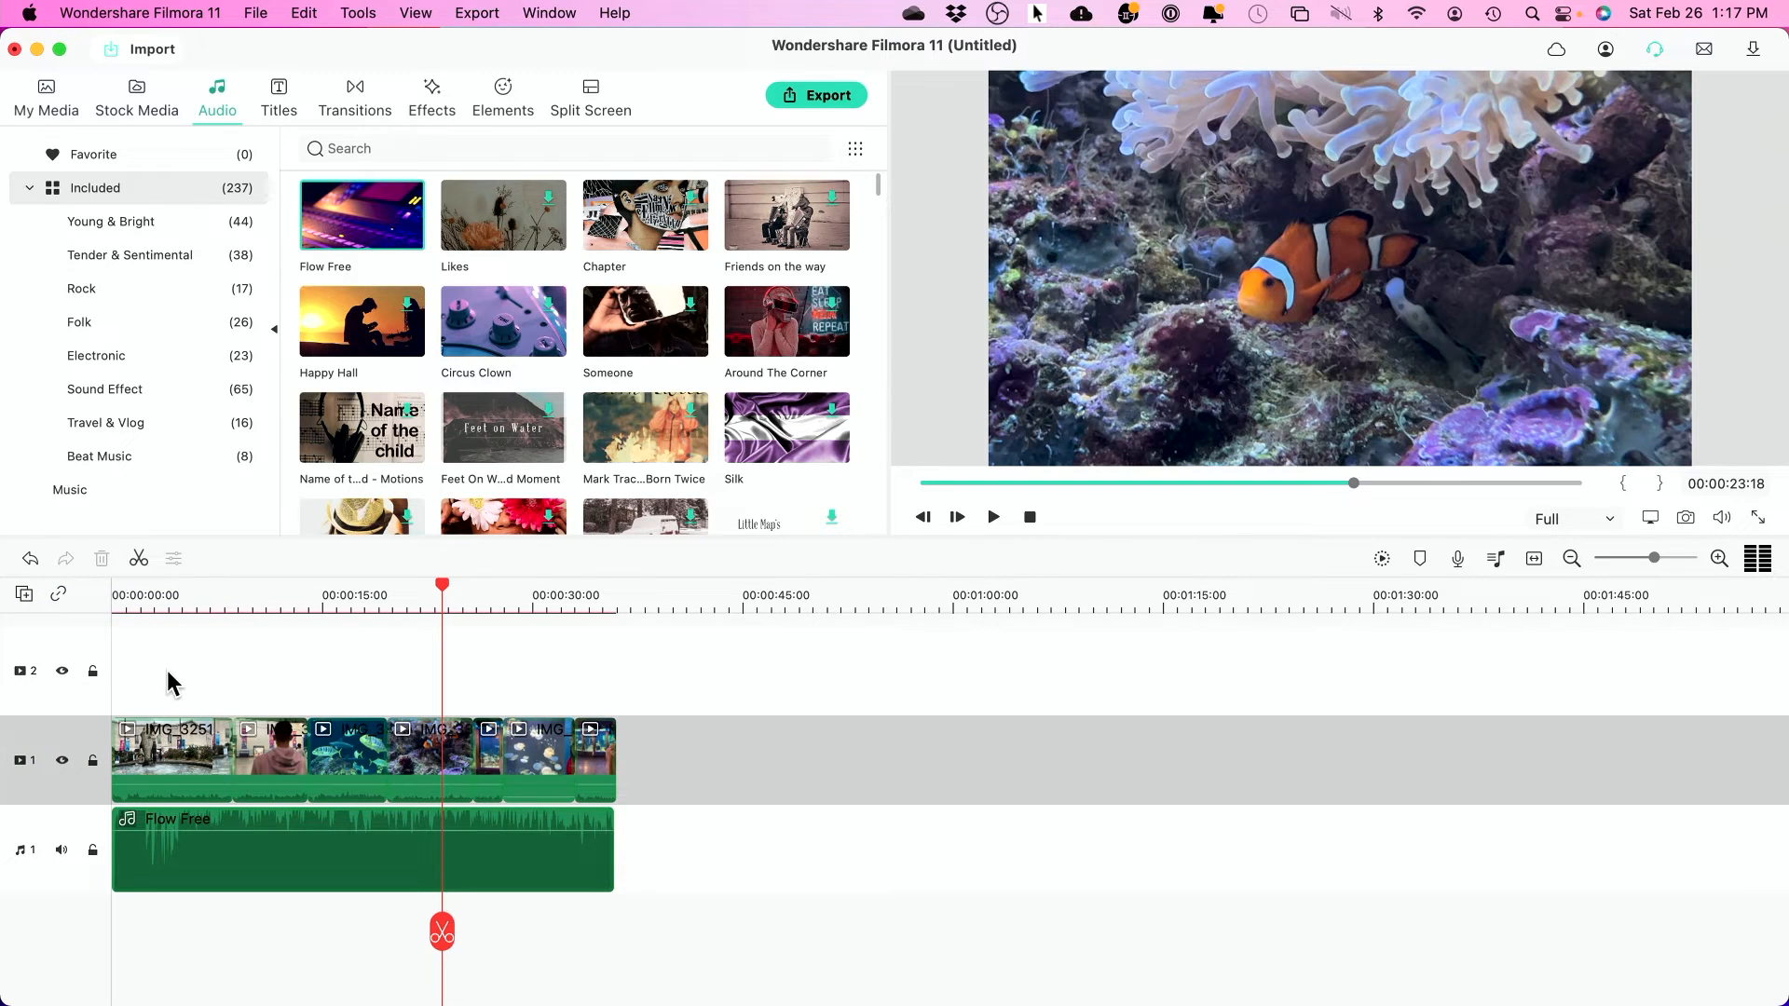
left_click(50, 95)
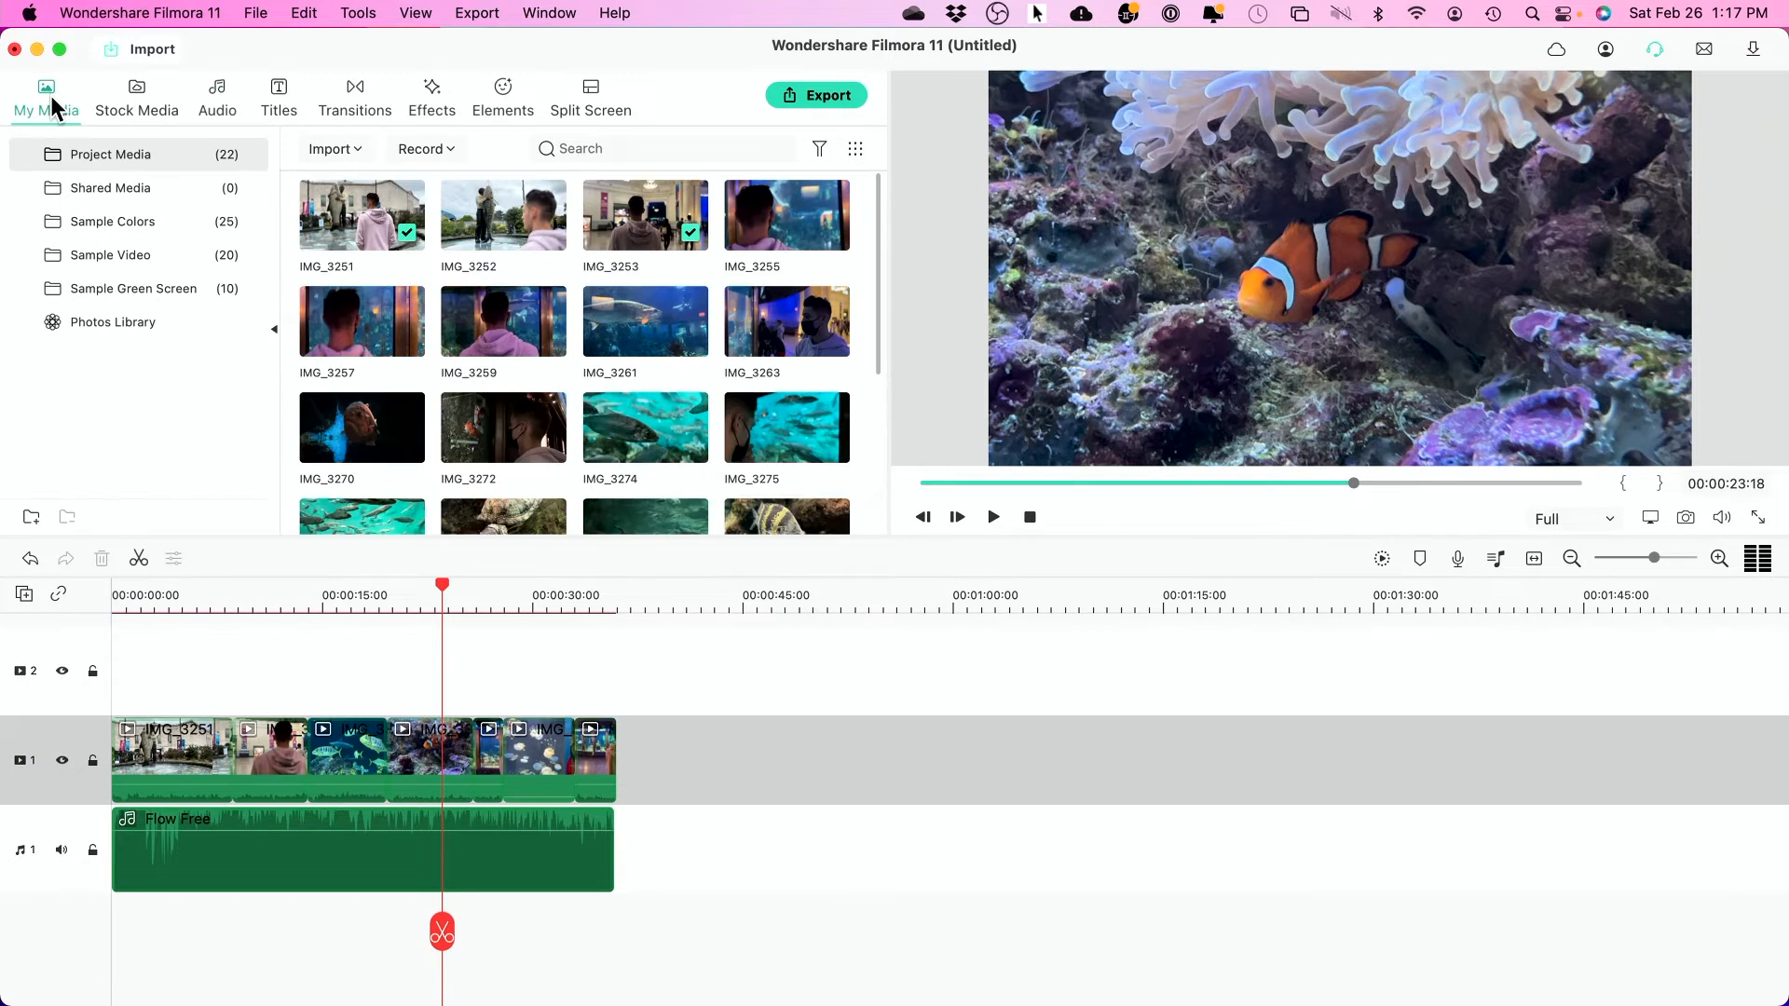
left_click(123, 116)
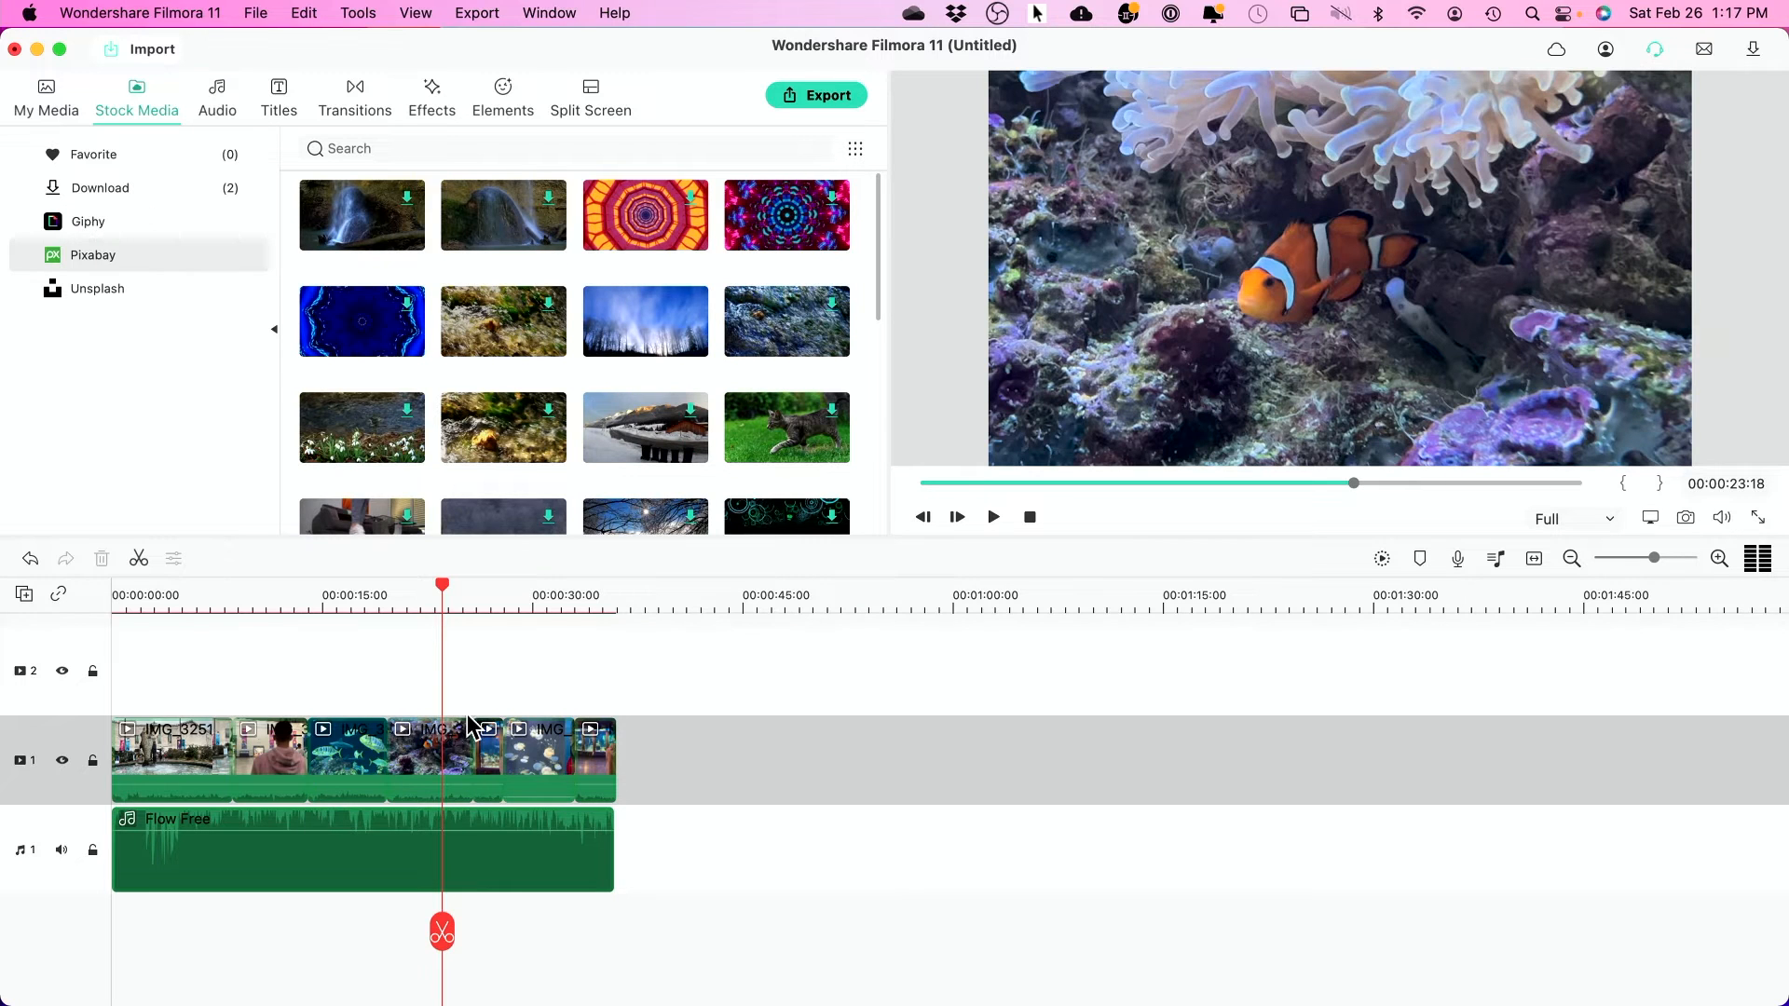
left_click_drag(636, 346, 403, 687)
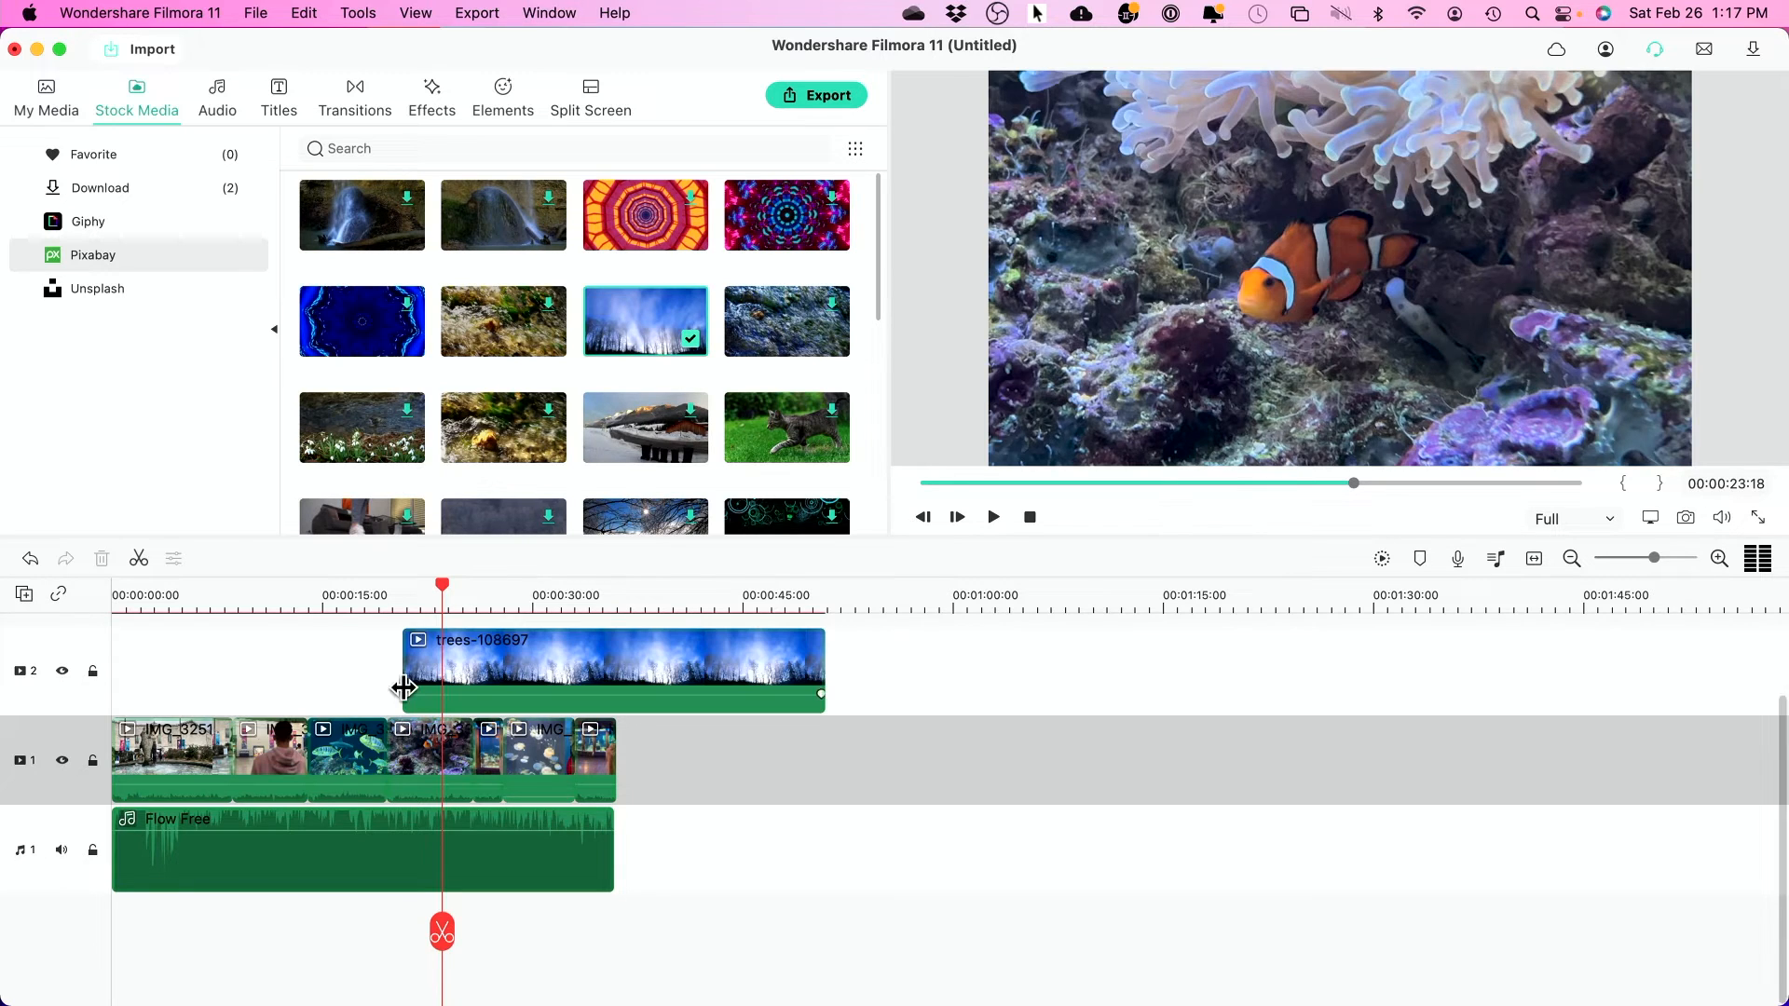
left_click_drag(821, 658, 460, 669)
- Play back the section where the trees clip overlays the video
left_click_drag(441, 587, 389, 596)
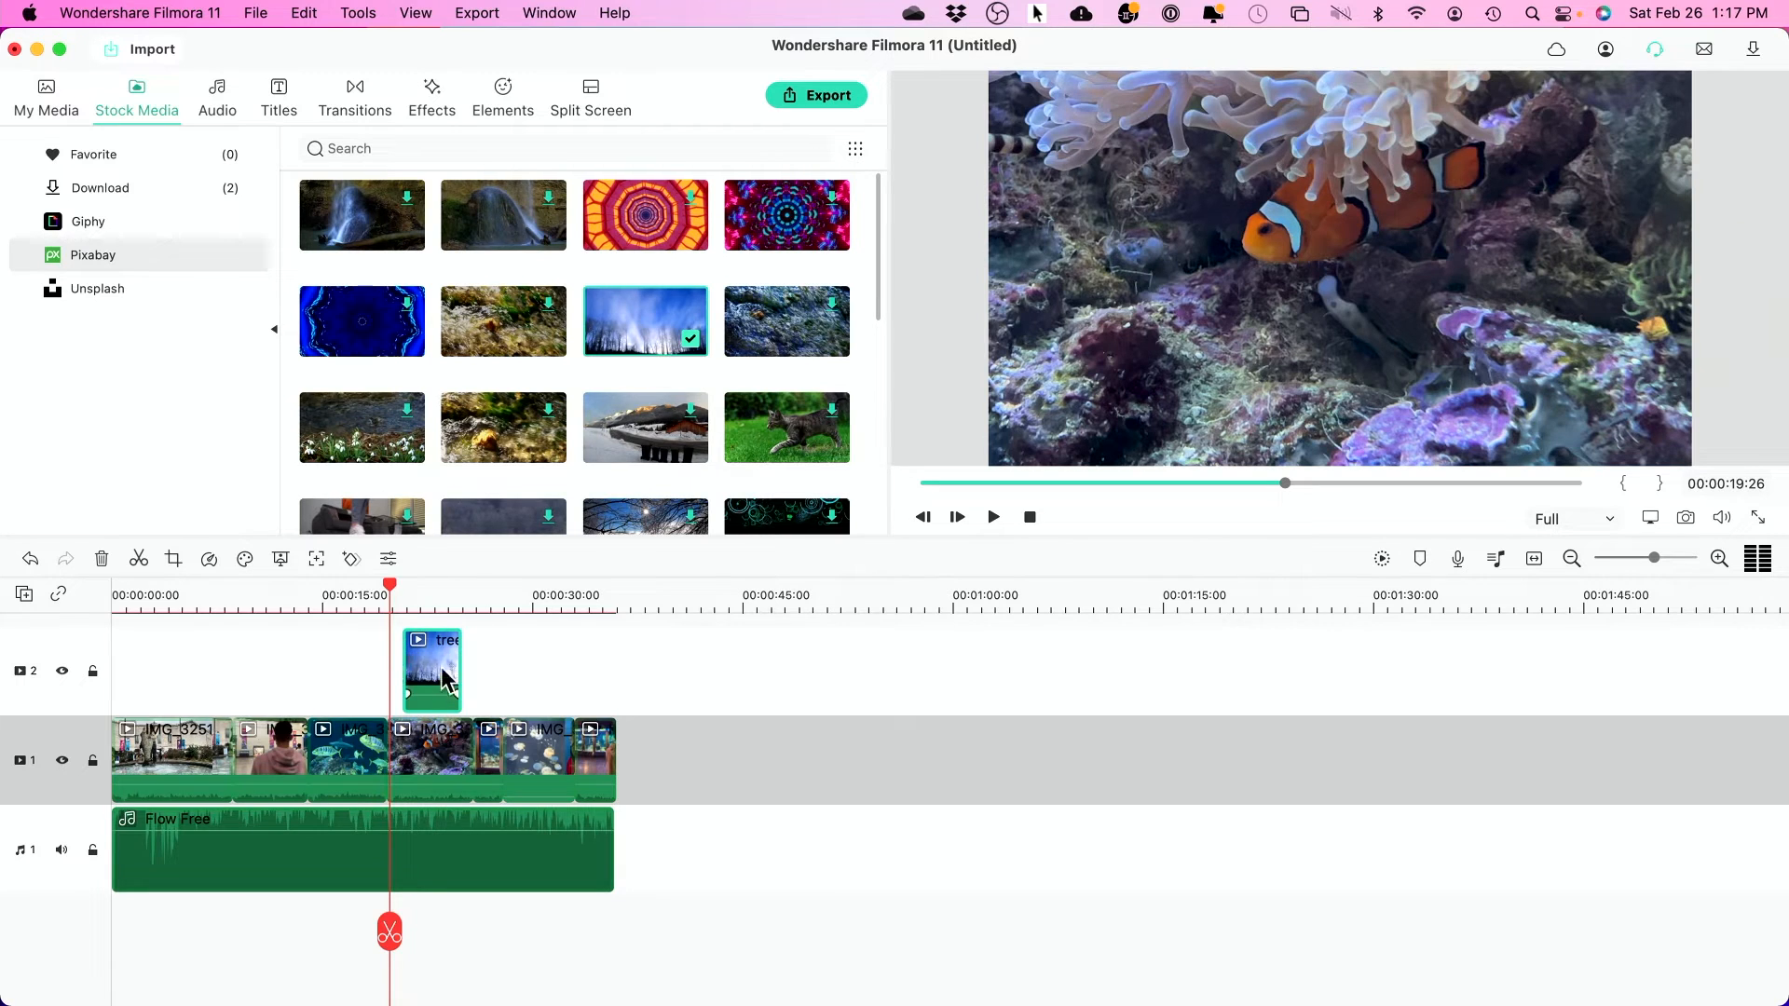
key("space")
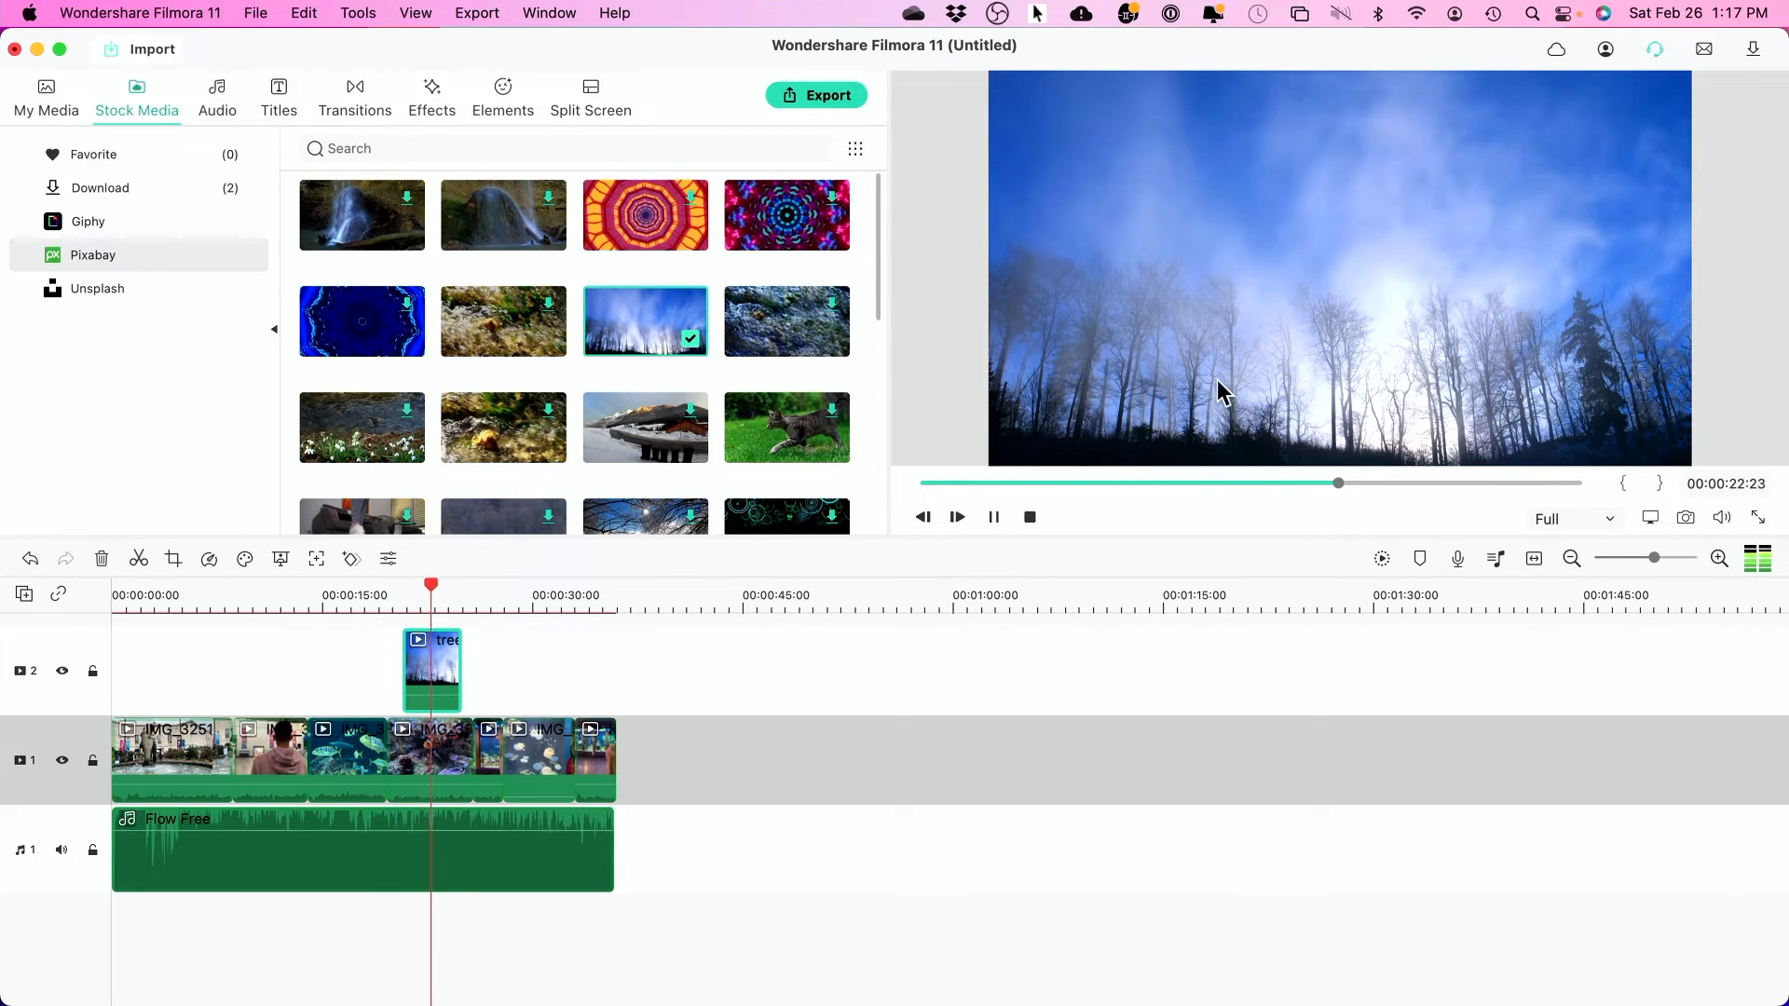
key("space")
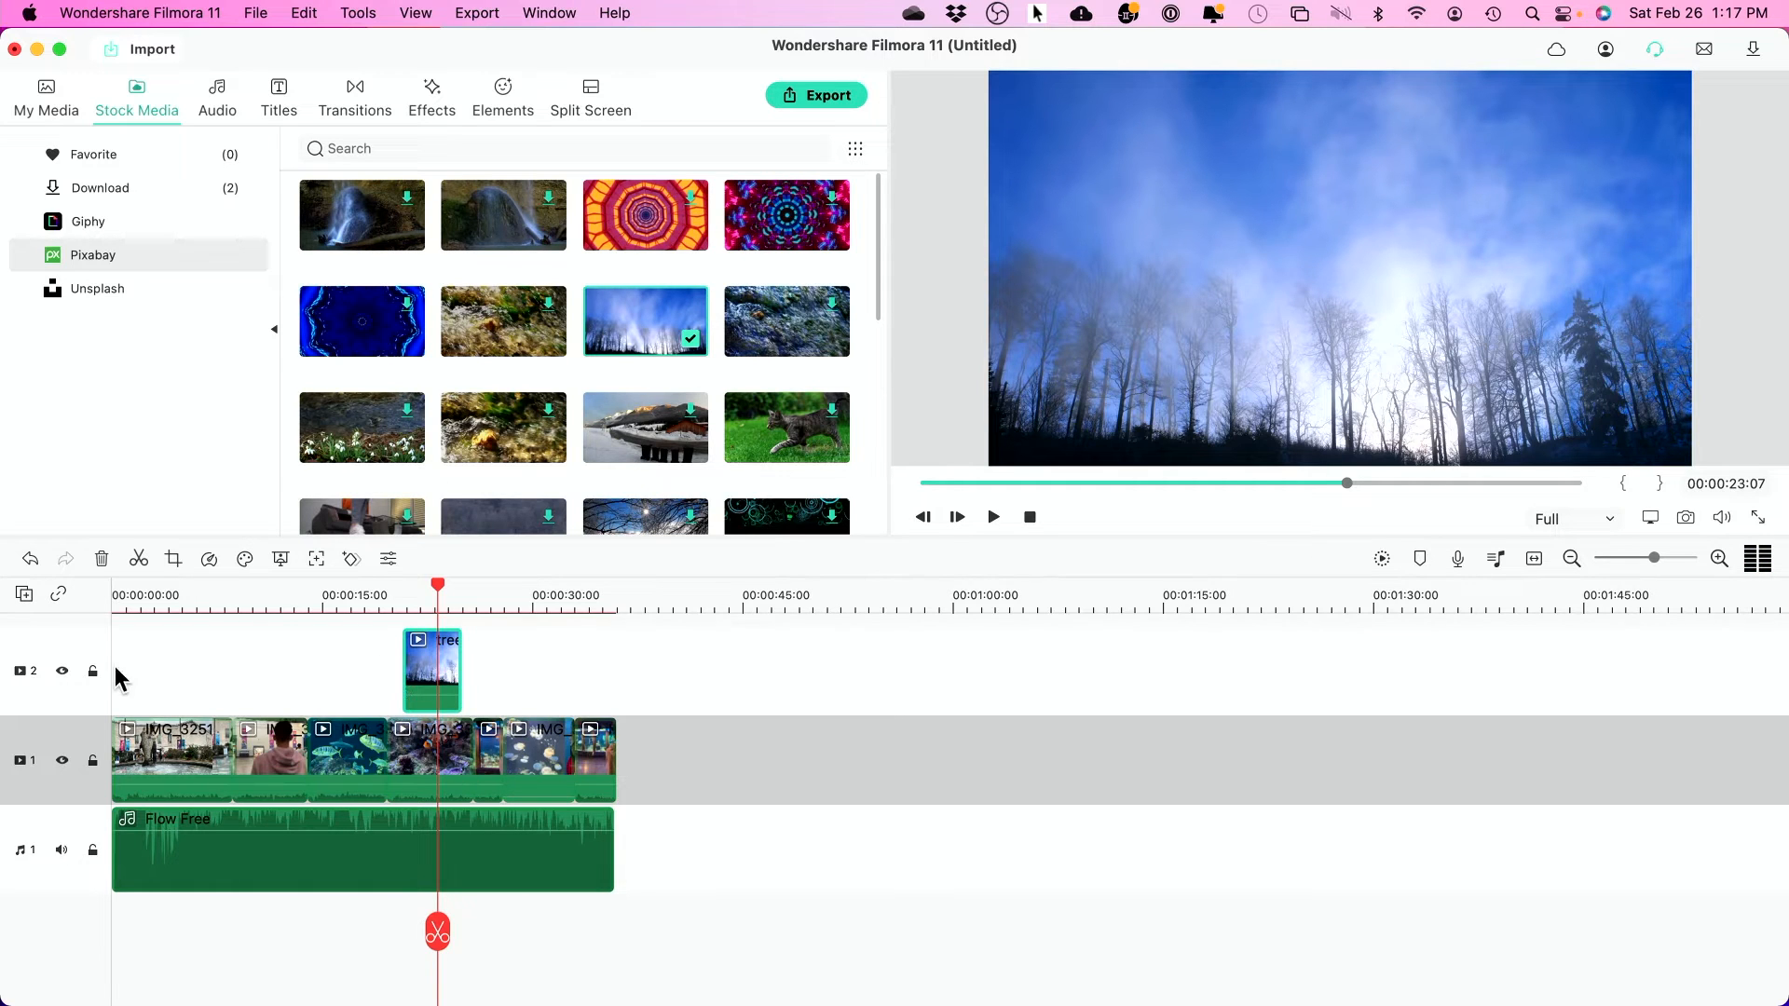
key("space")
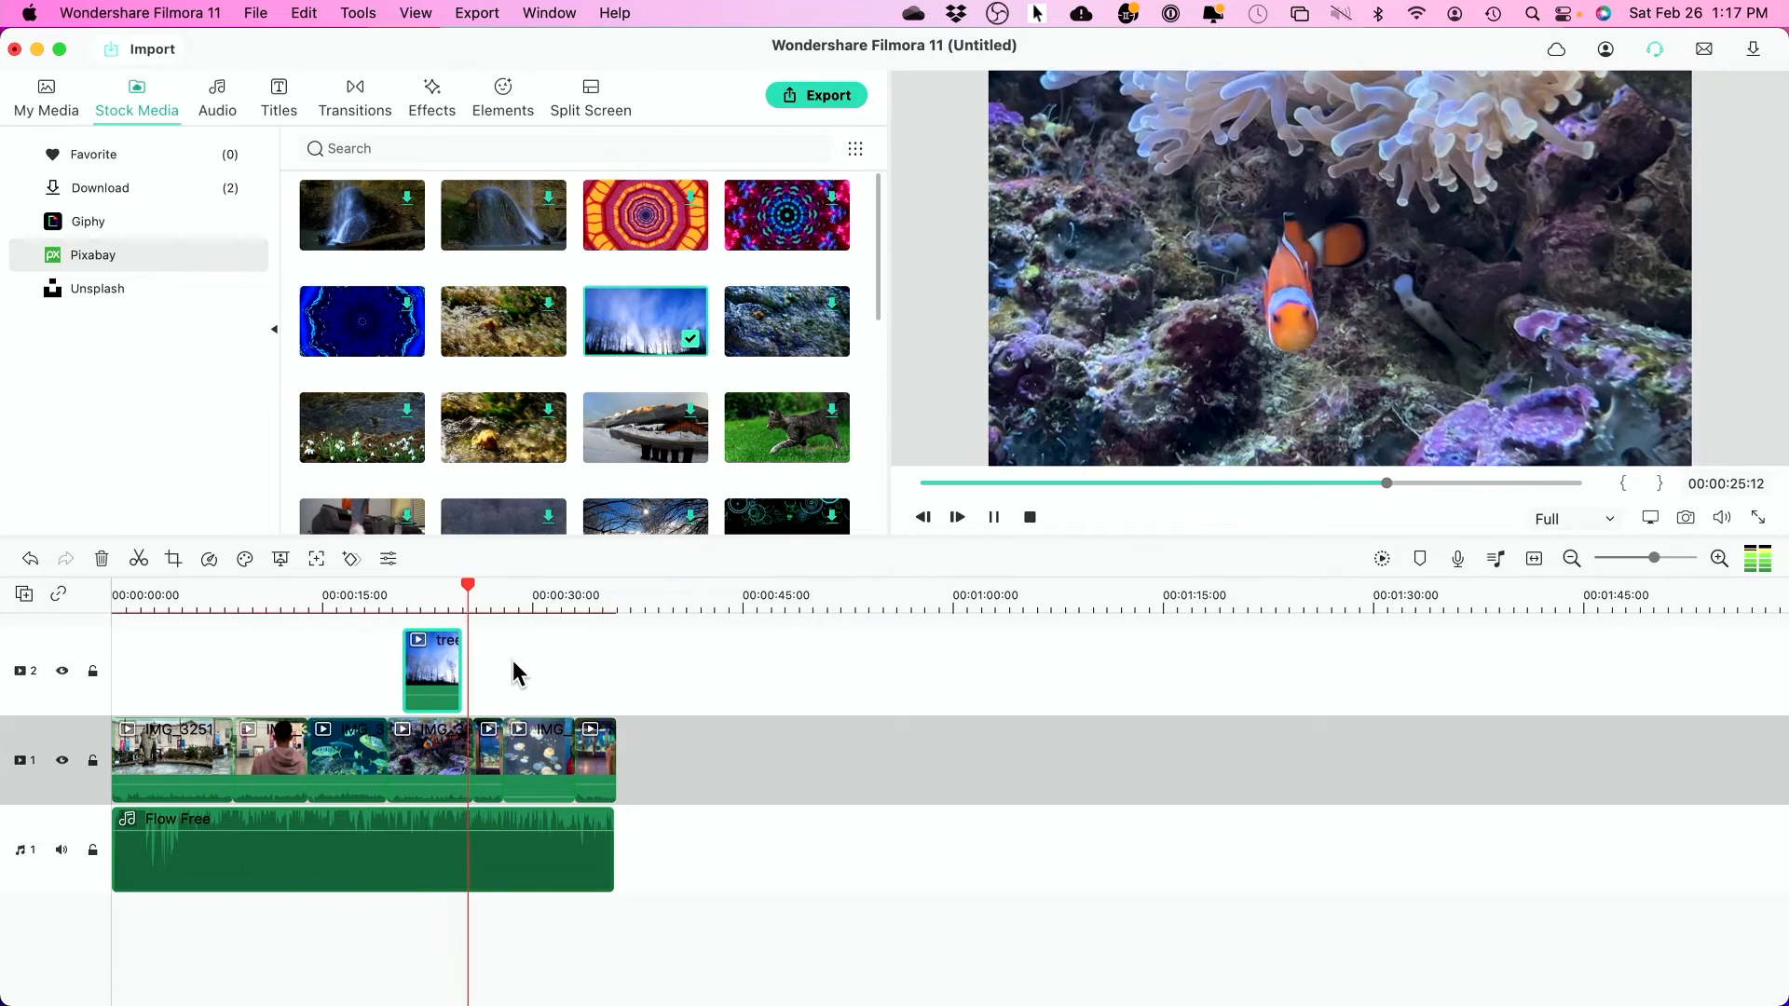
key("space")
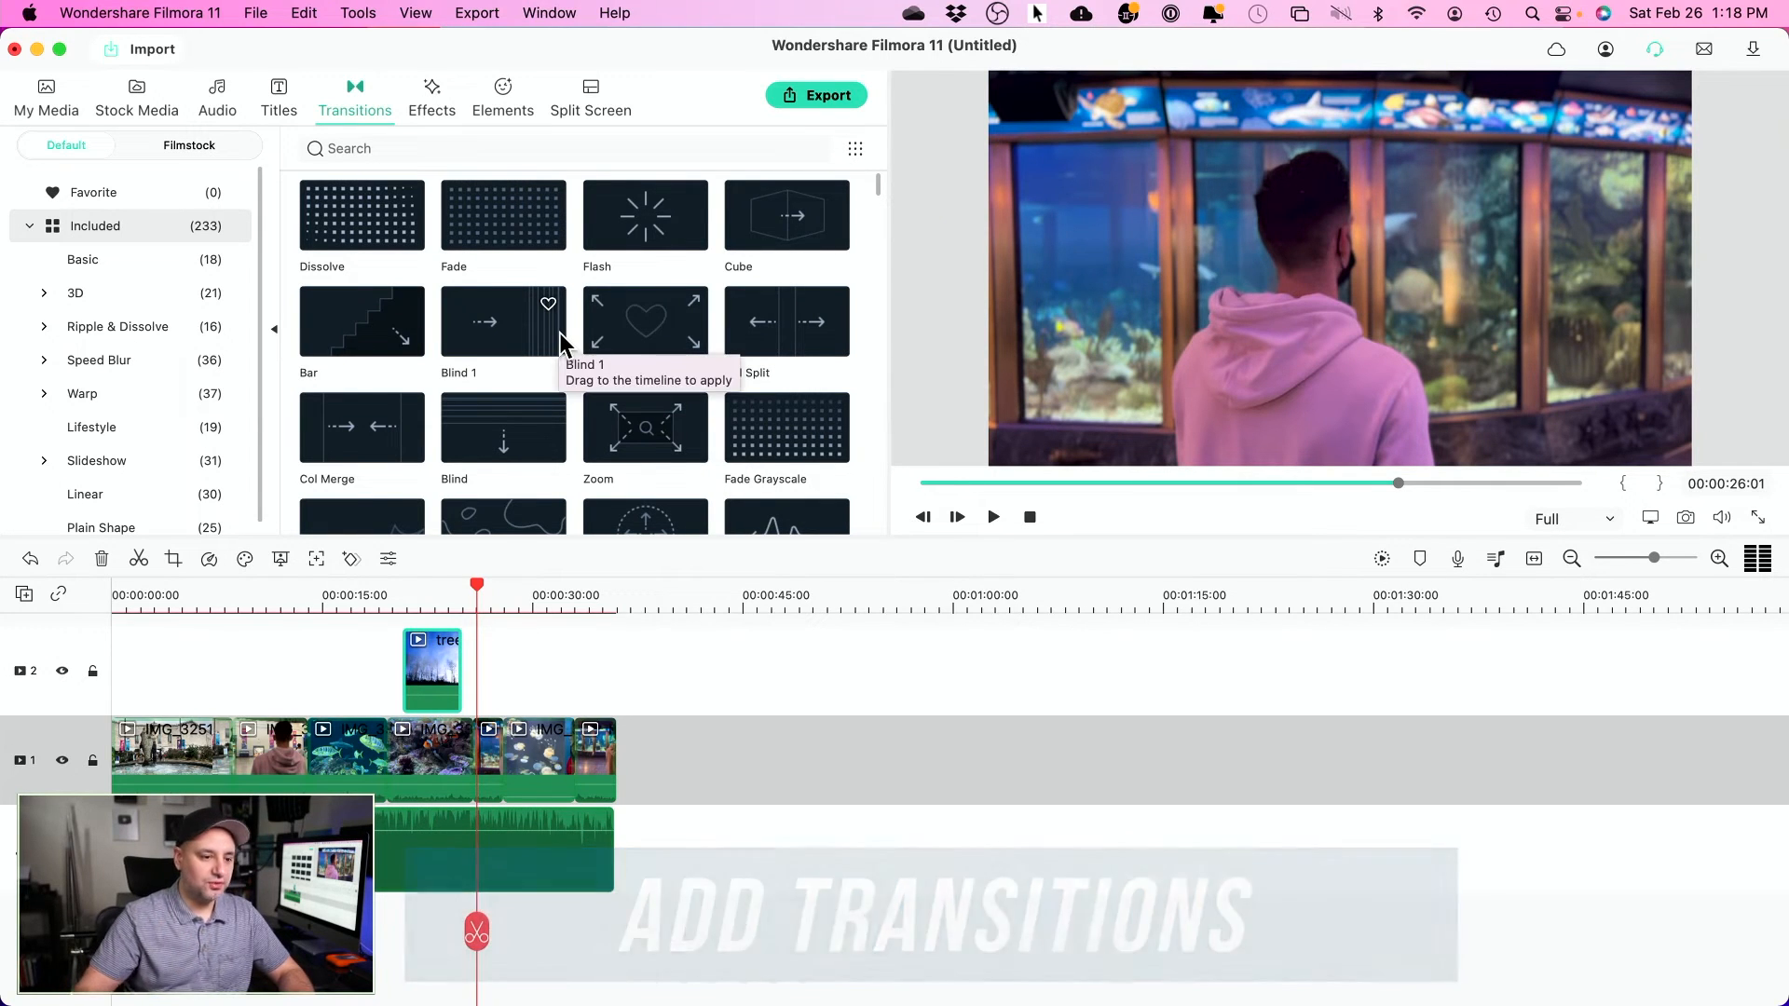
- Add a Dissolve transition between the pink-hoodie aquarium clip and the jellyfish clip, then preview it
left_click_drag(1656, 559, 1674, 559)
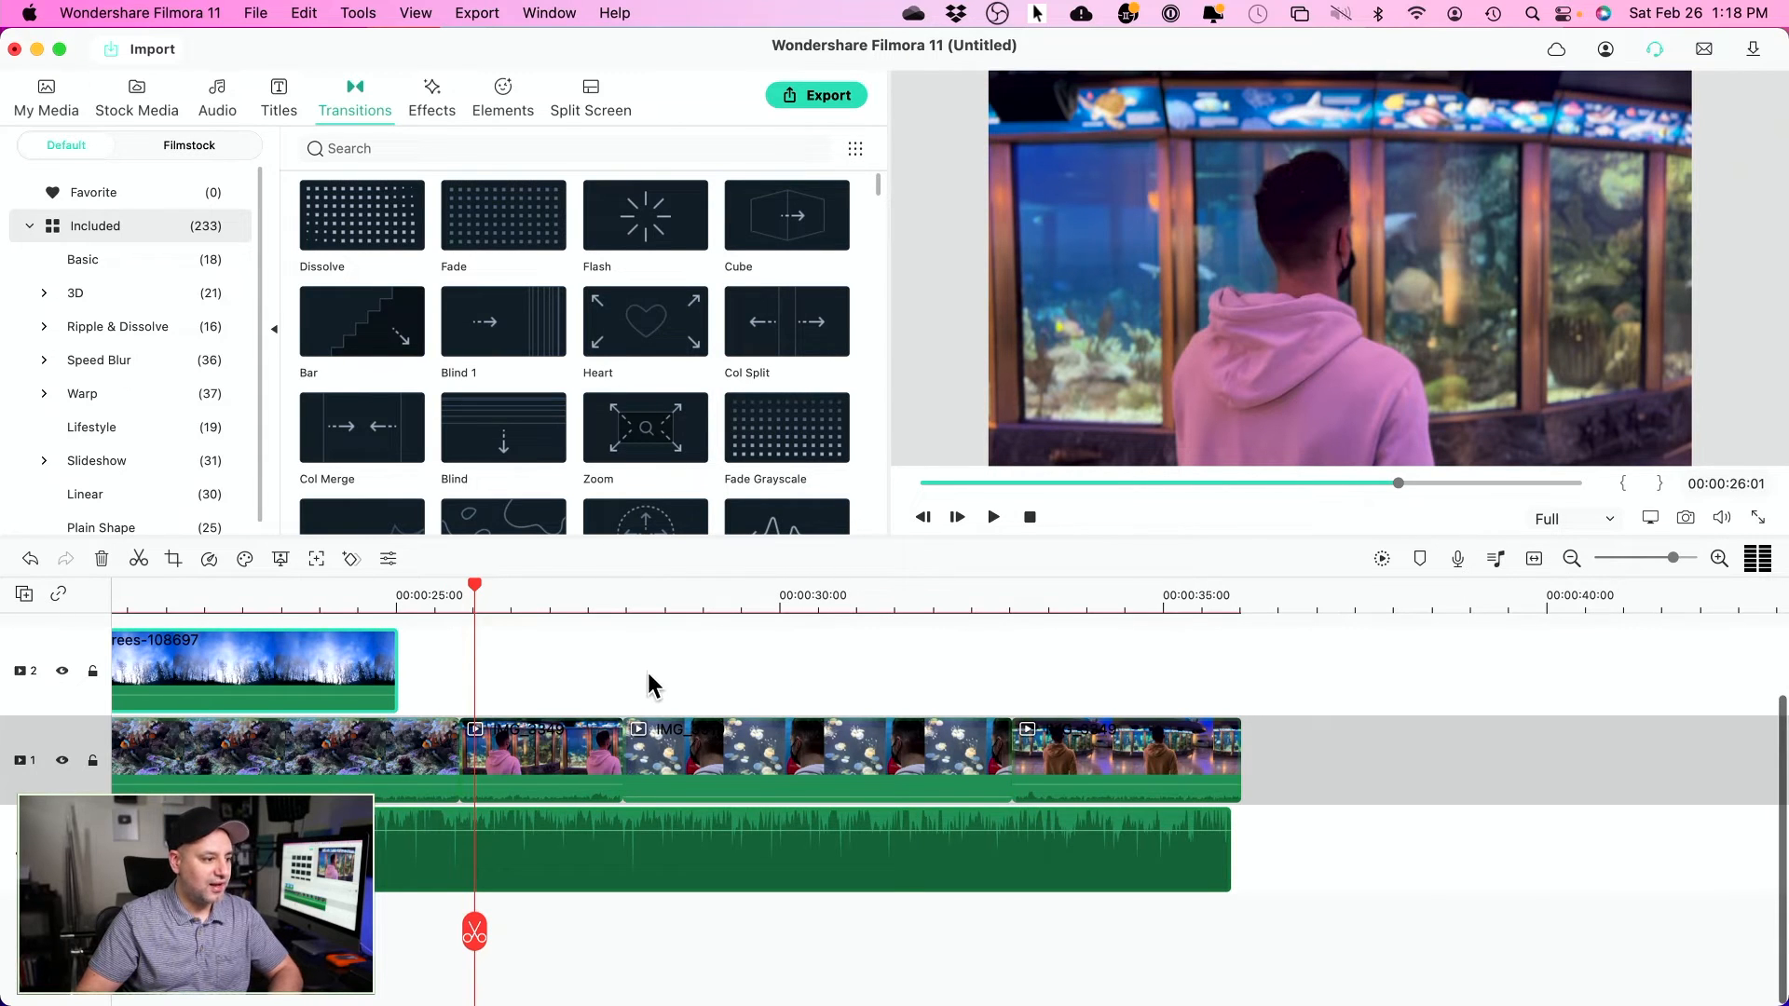
left_click(565, 598)
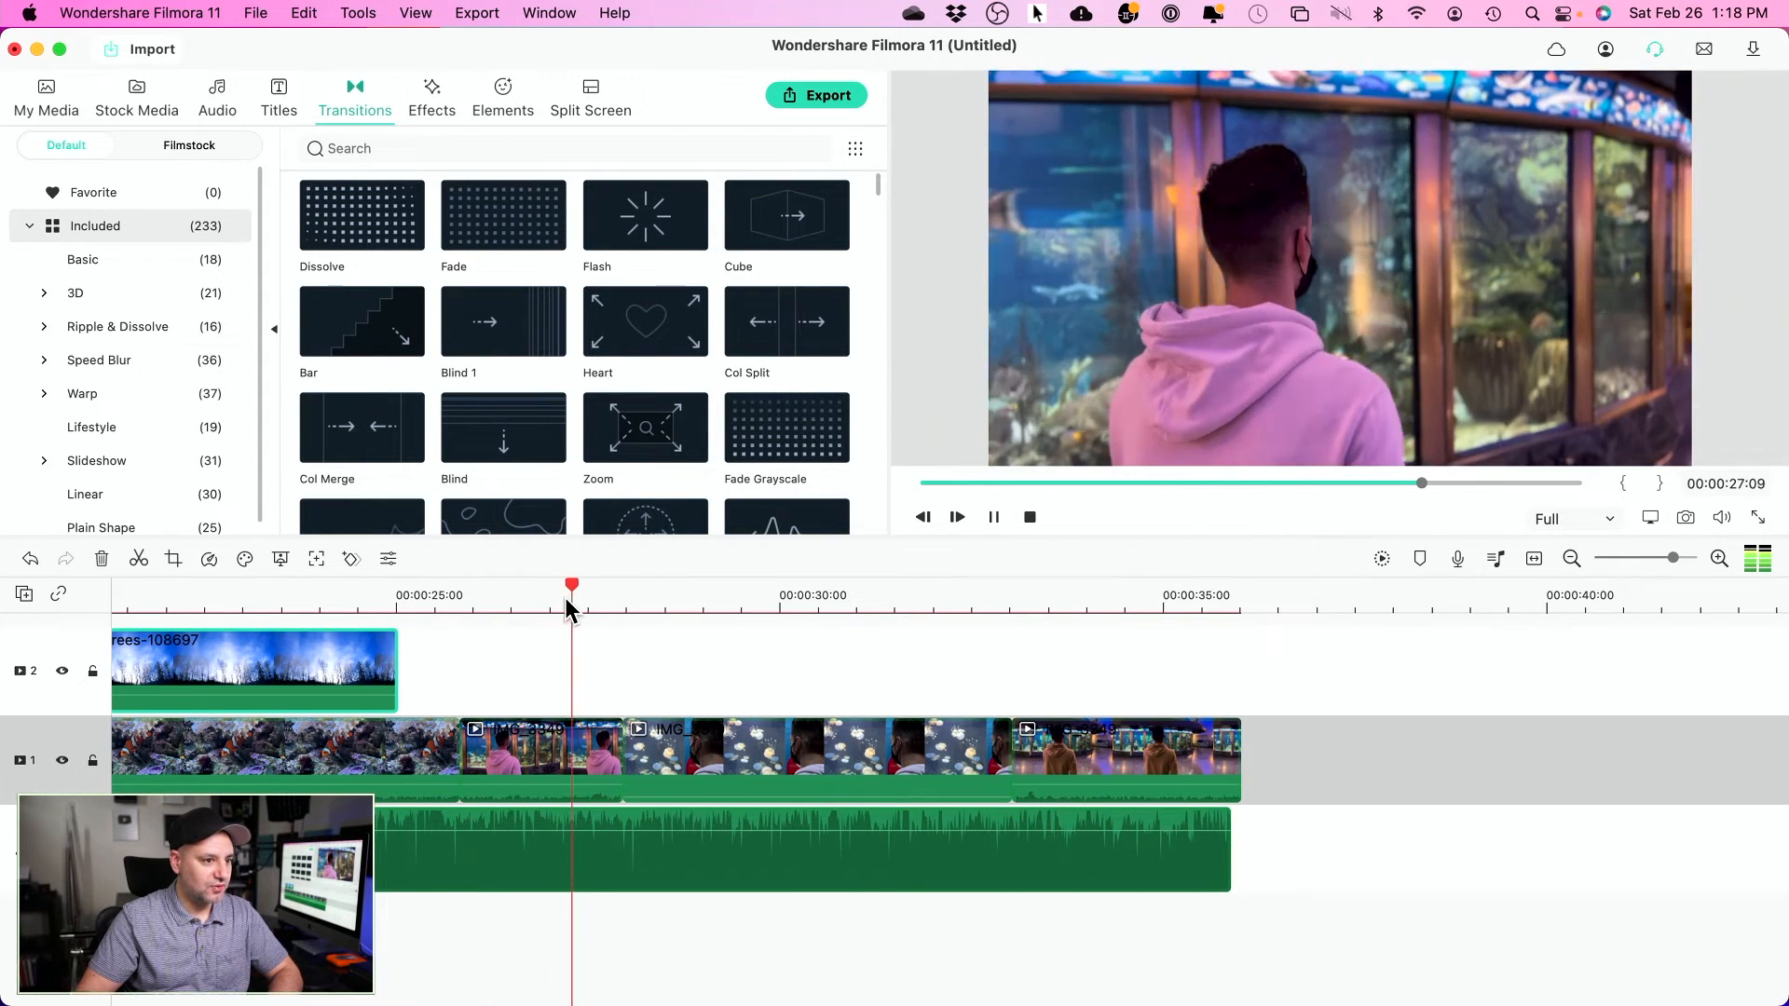
key("space")
key("space")
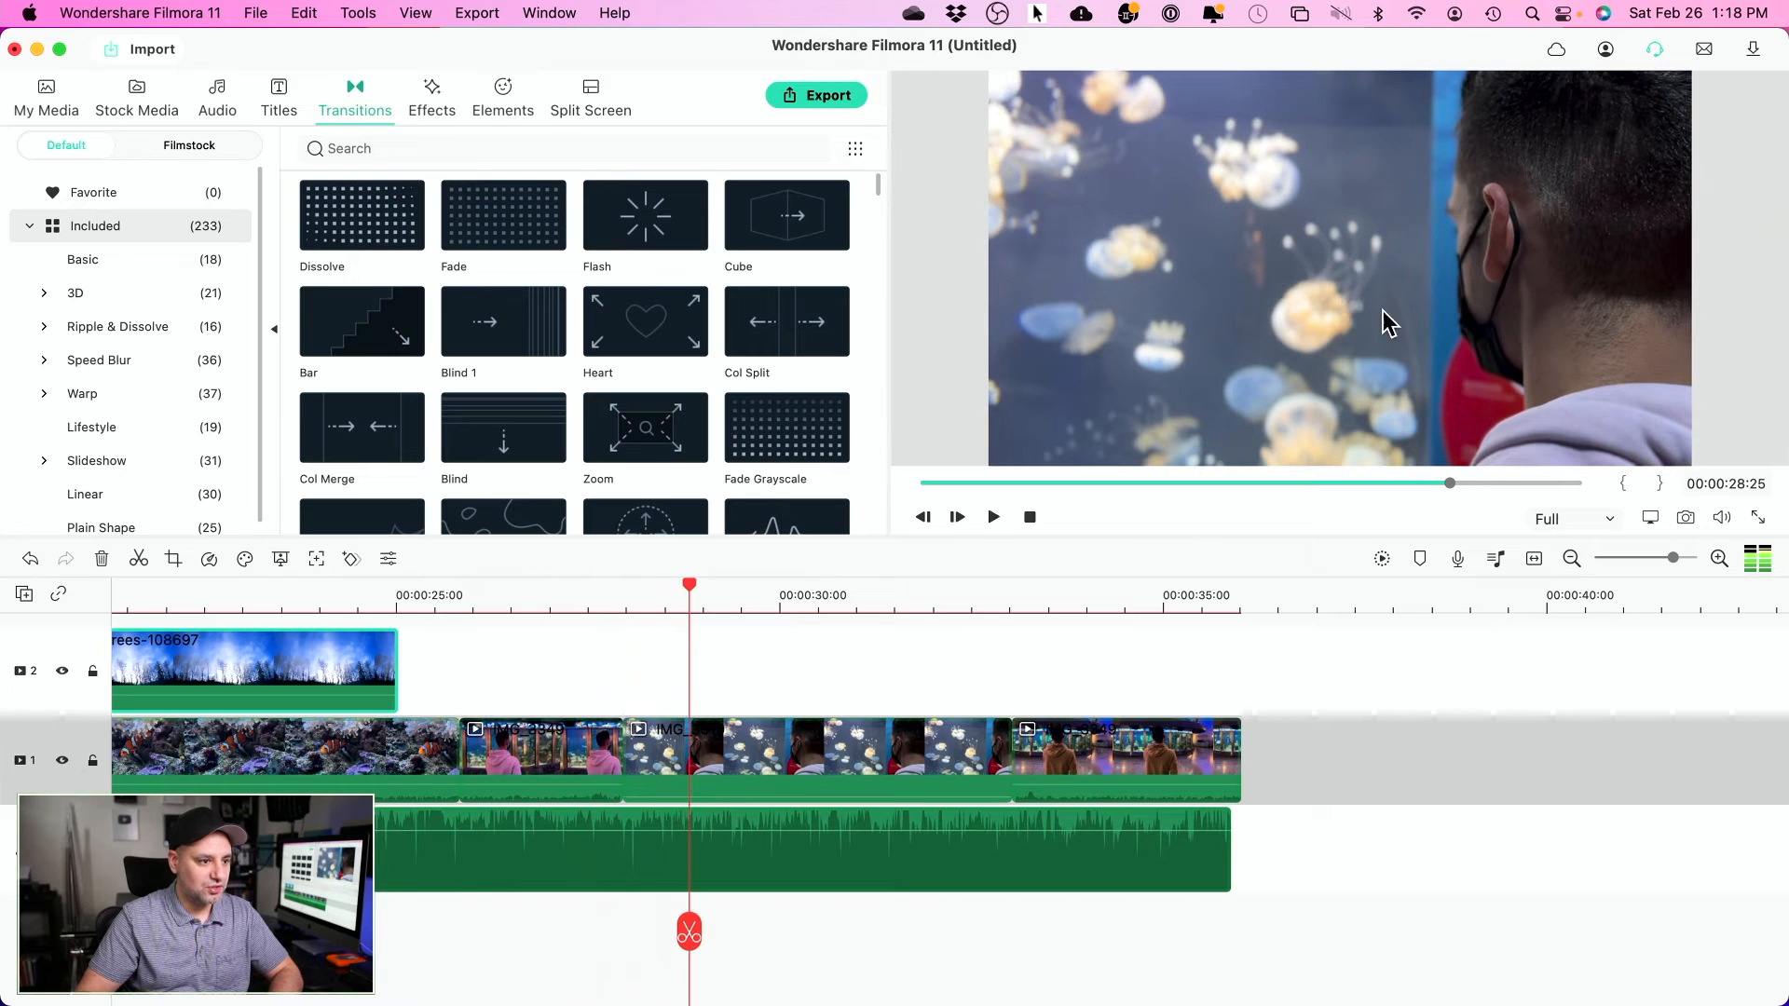
mouse_move(610, 611)
left_mouse_down()
mouse_move(587, 611)
mouse_move(687, 611)
mouse_move(599, 611)
mouse_move(599, 627)
mouse_move(651, 627)
mouse_move(601, 638)
left_mouse_up()
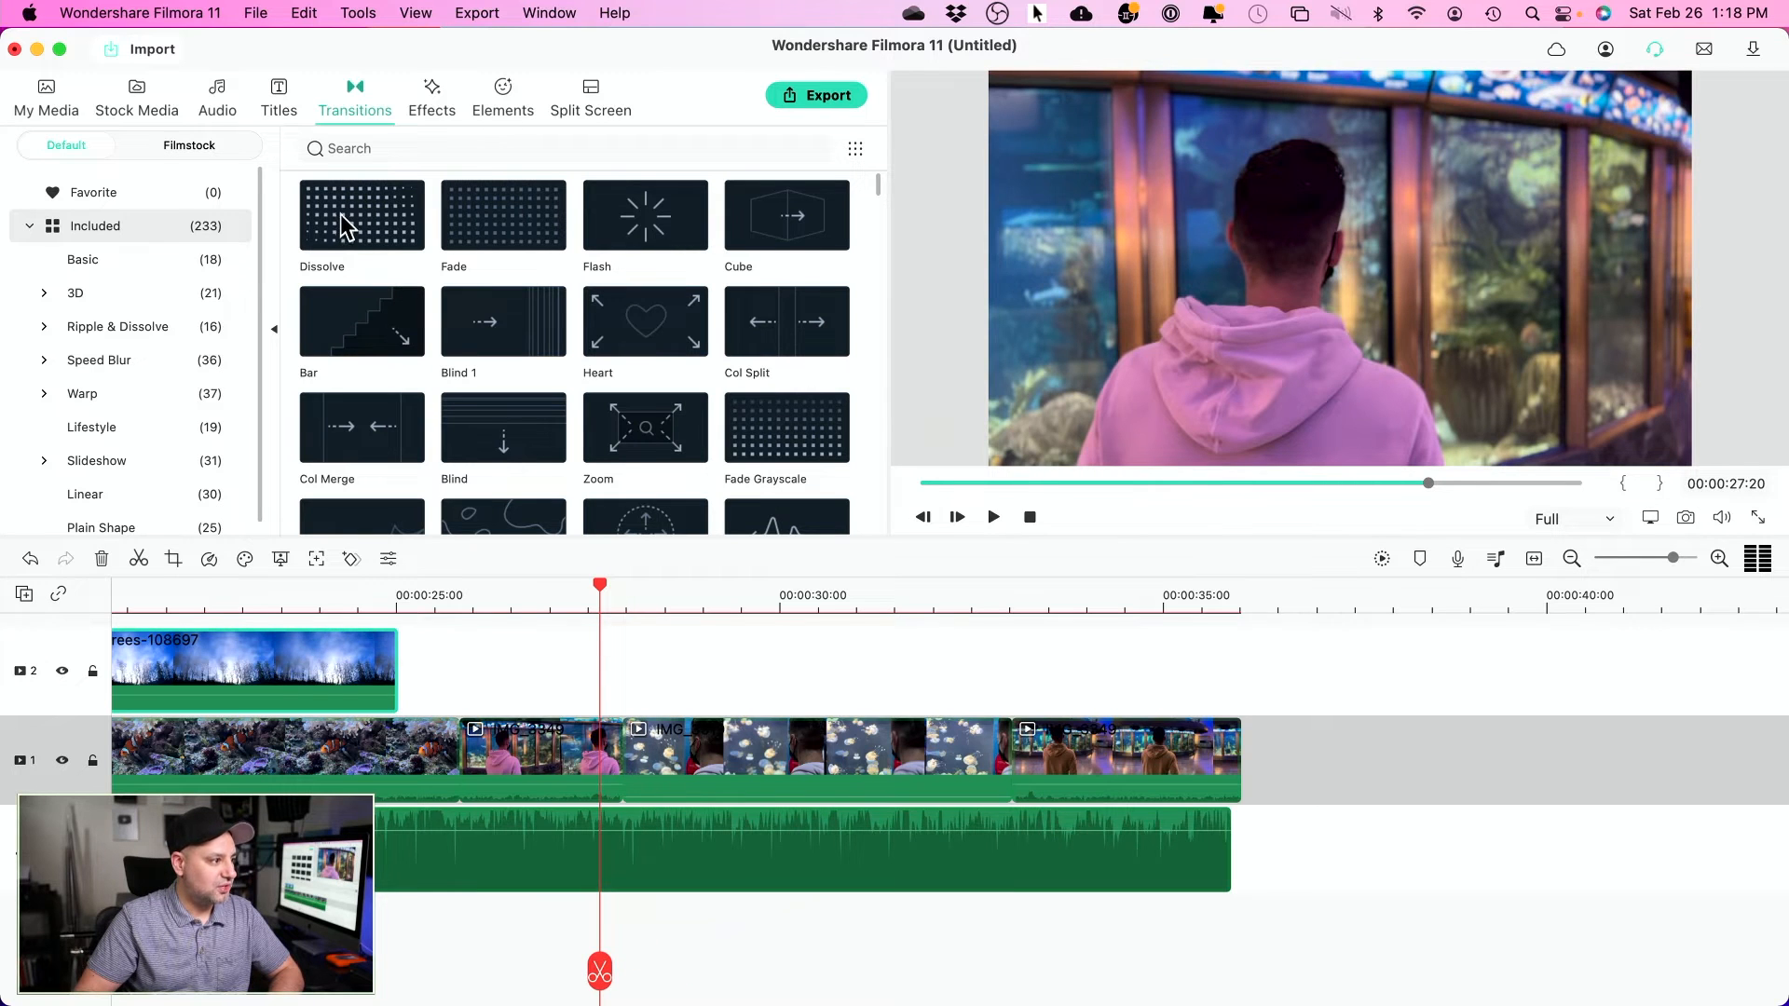
left_click_drag(343, 227, 570, 770)
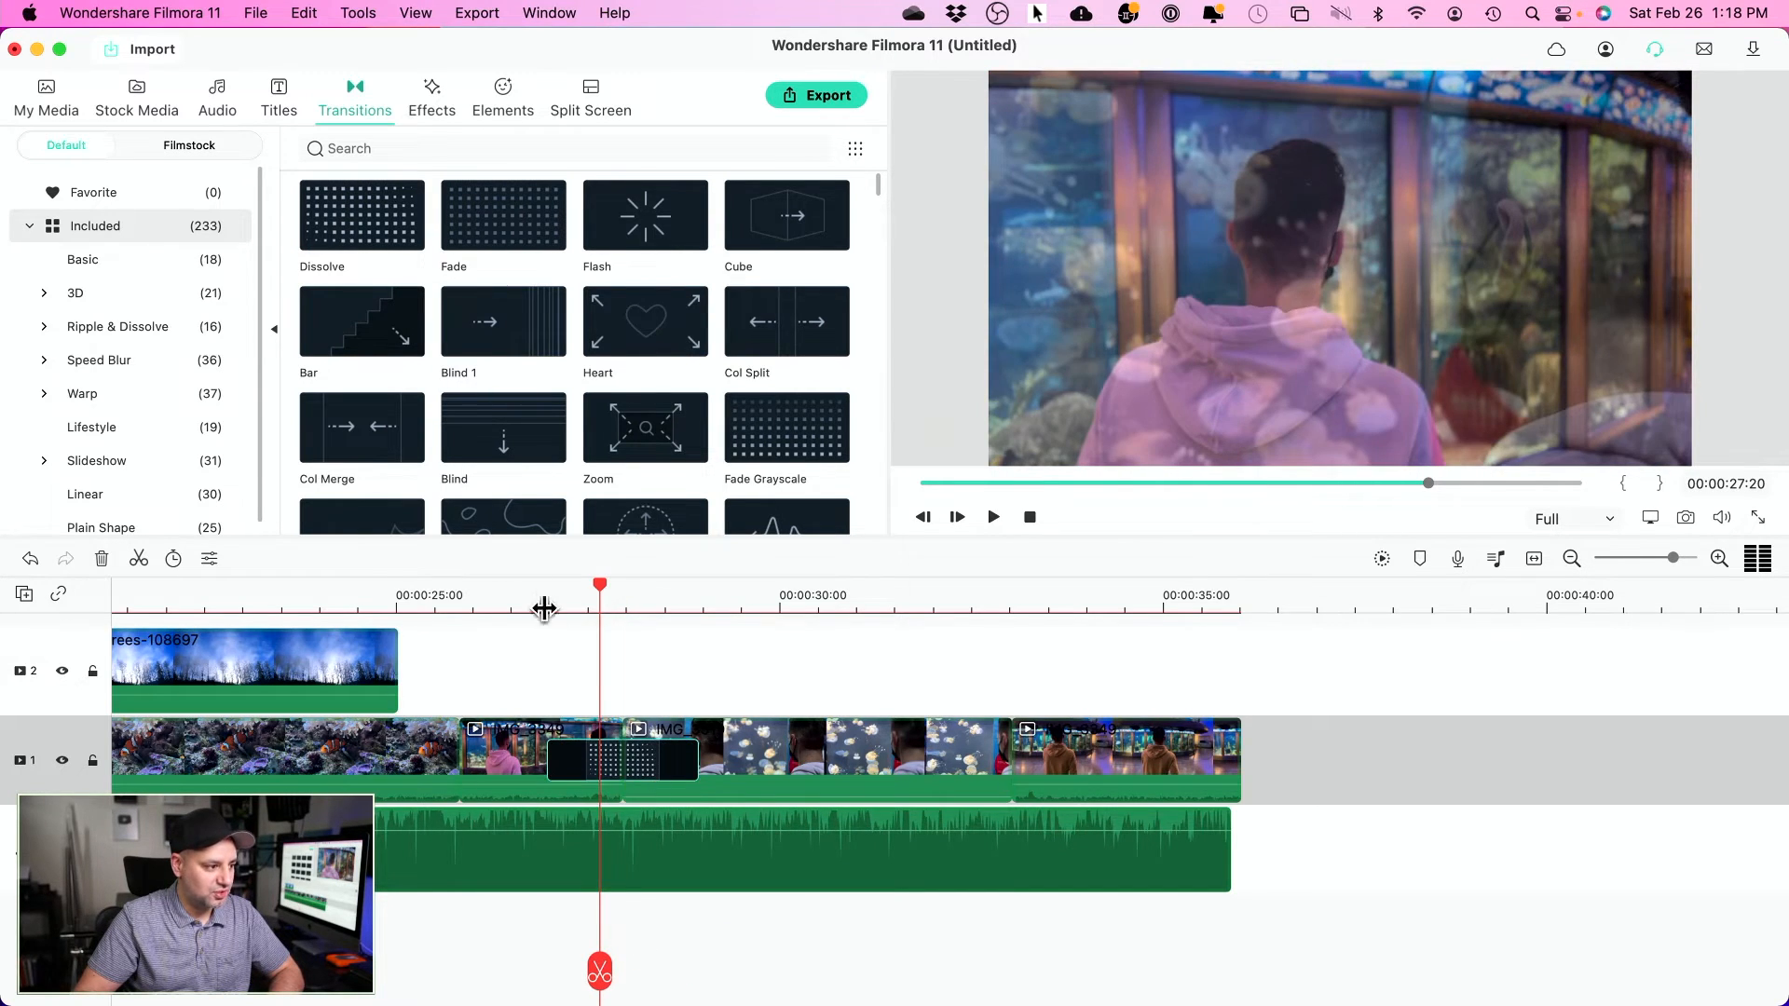
left_click(543, 593)
key("space")
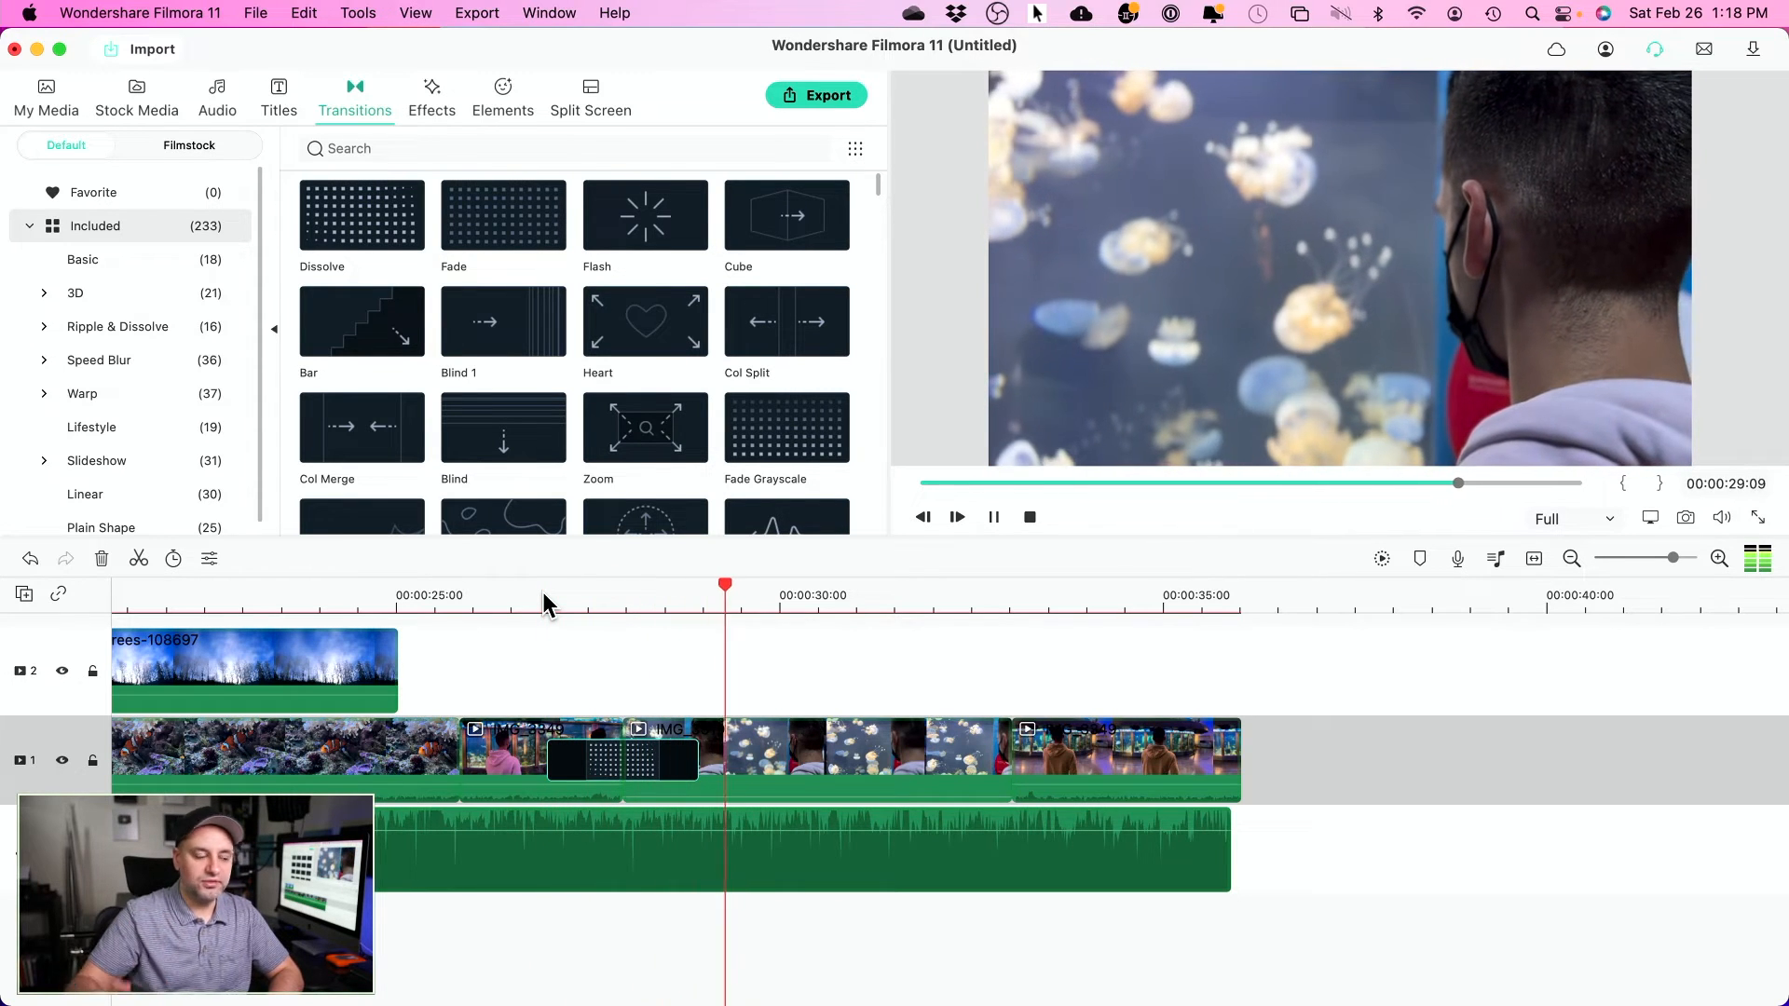
key("space")
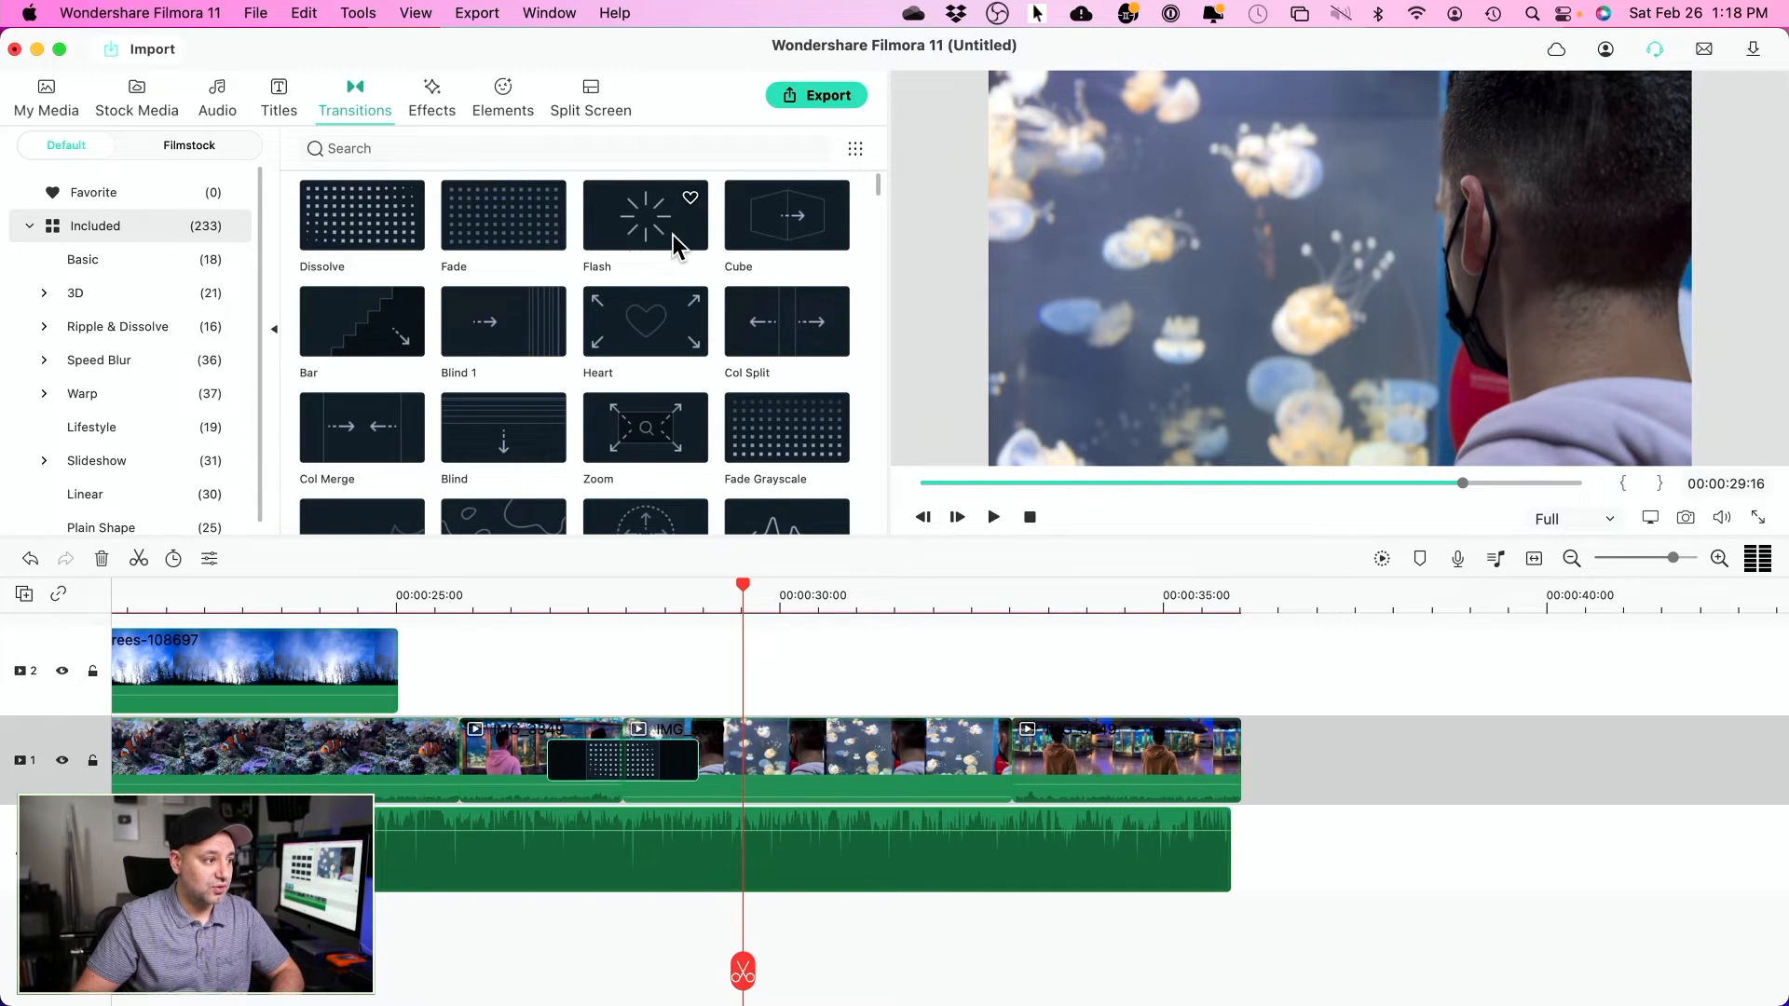
- Replace the Dissolve with the Cube transition and preview it
left_click_drag(815, 247, 580, 742)
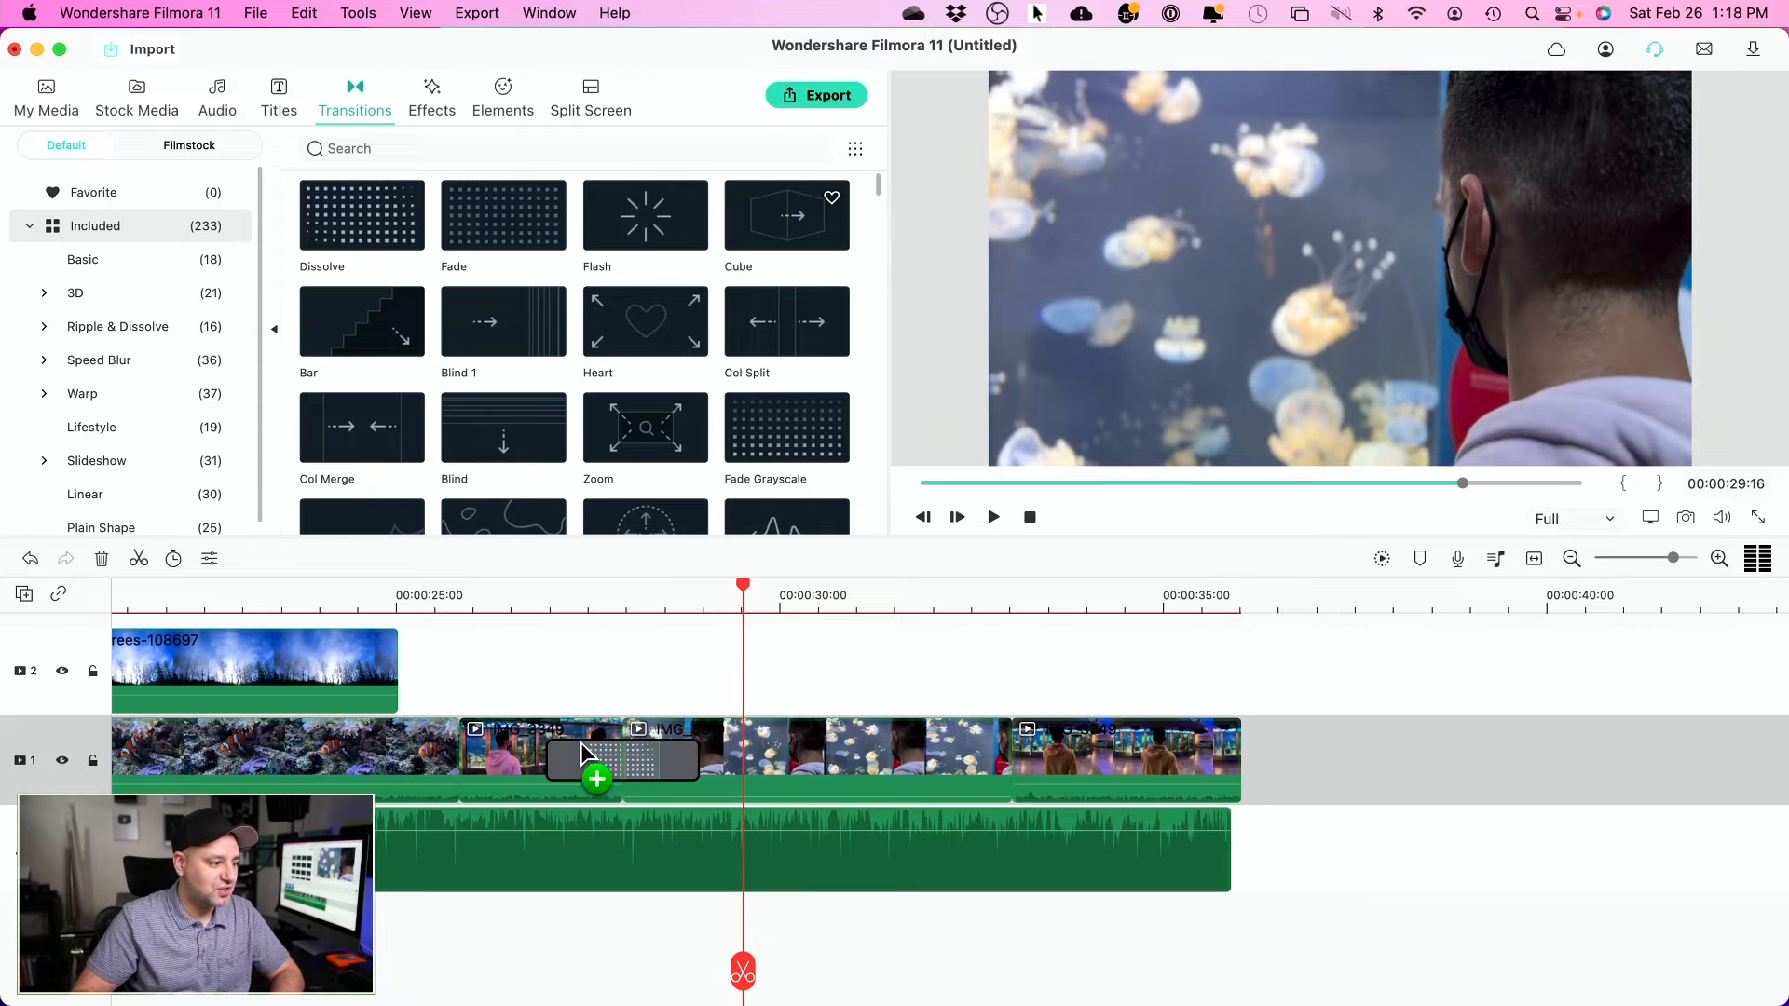
left_click(535, 610)
key("space")
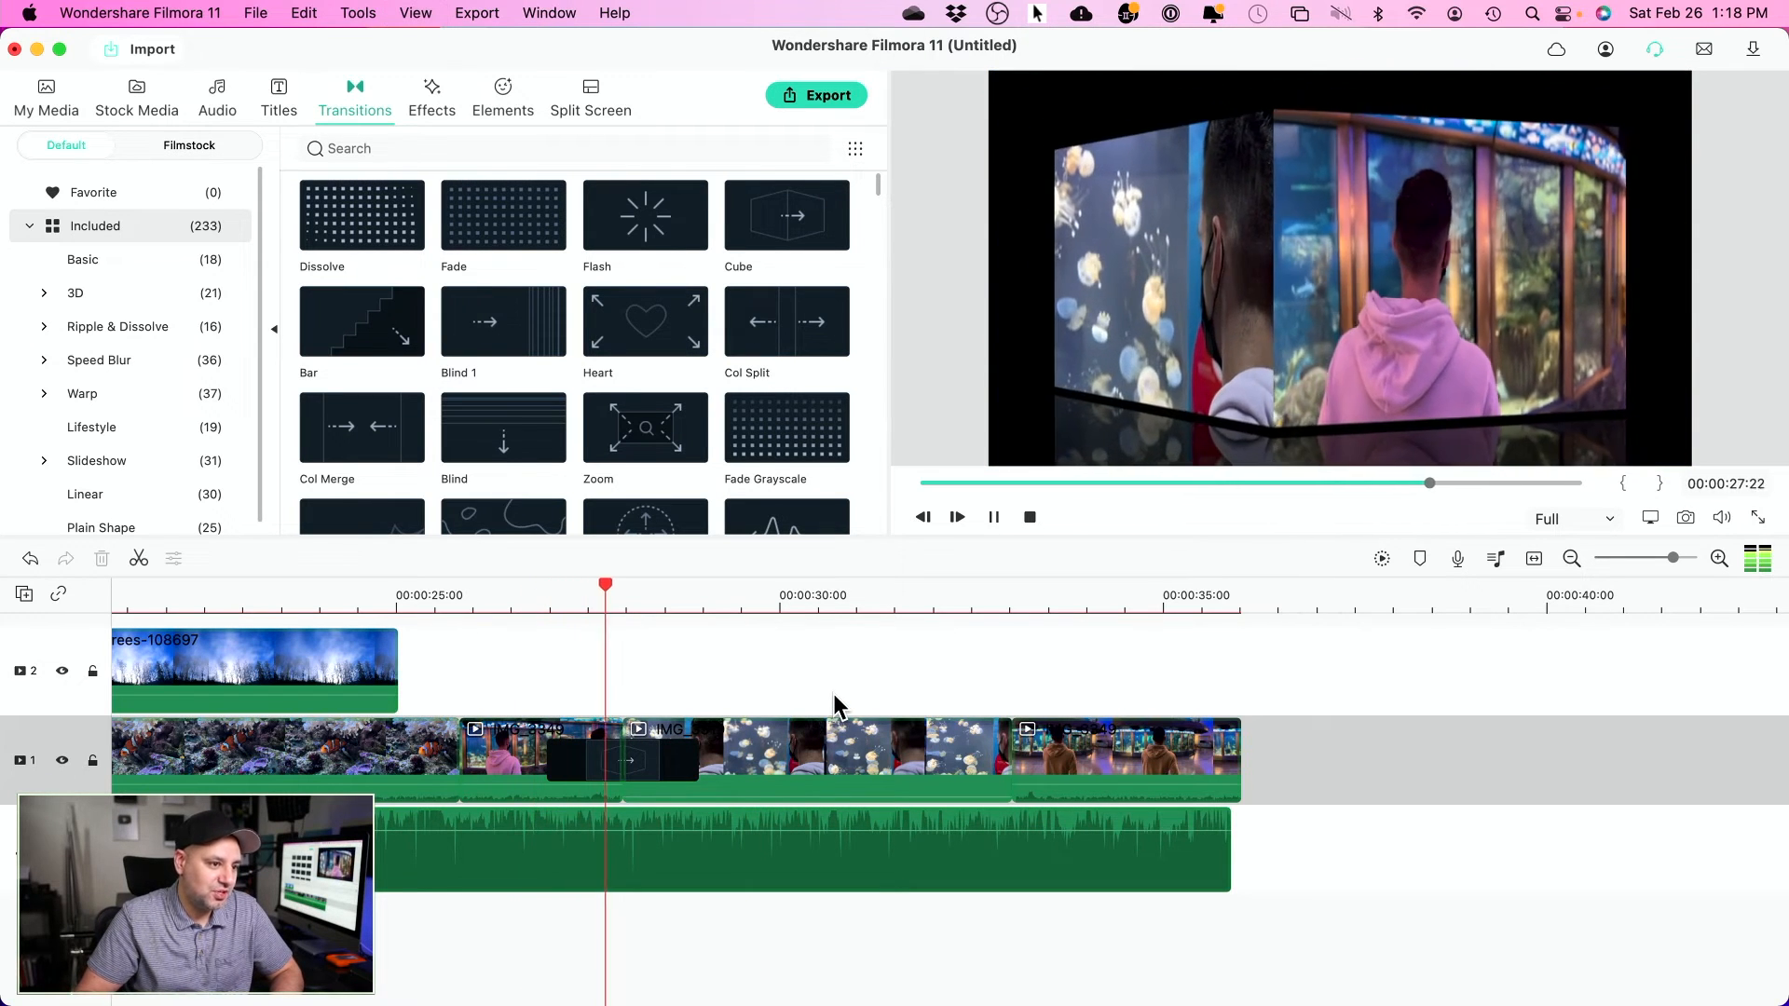
key("space")
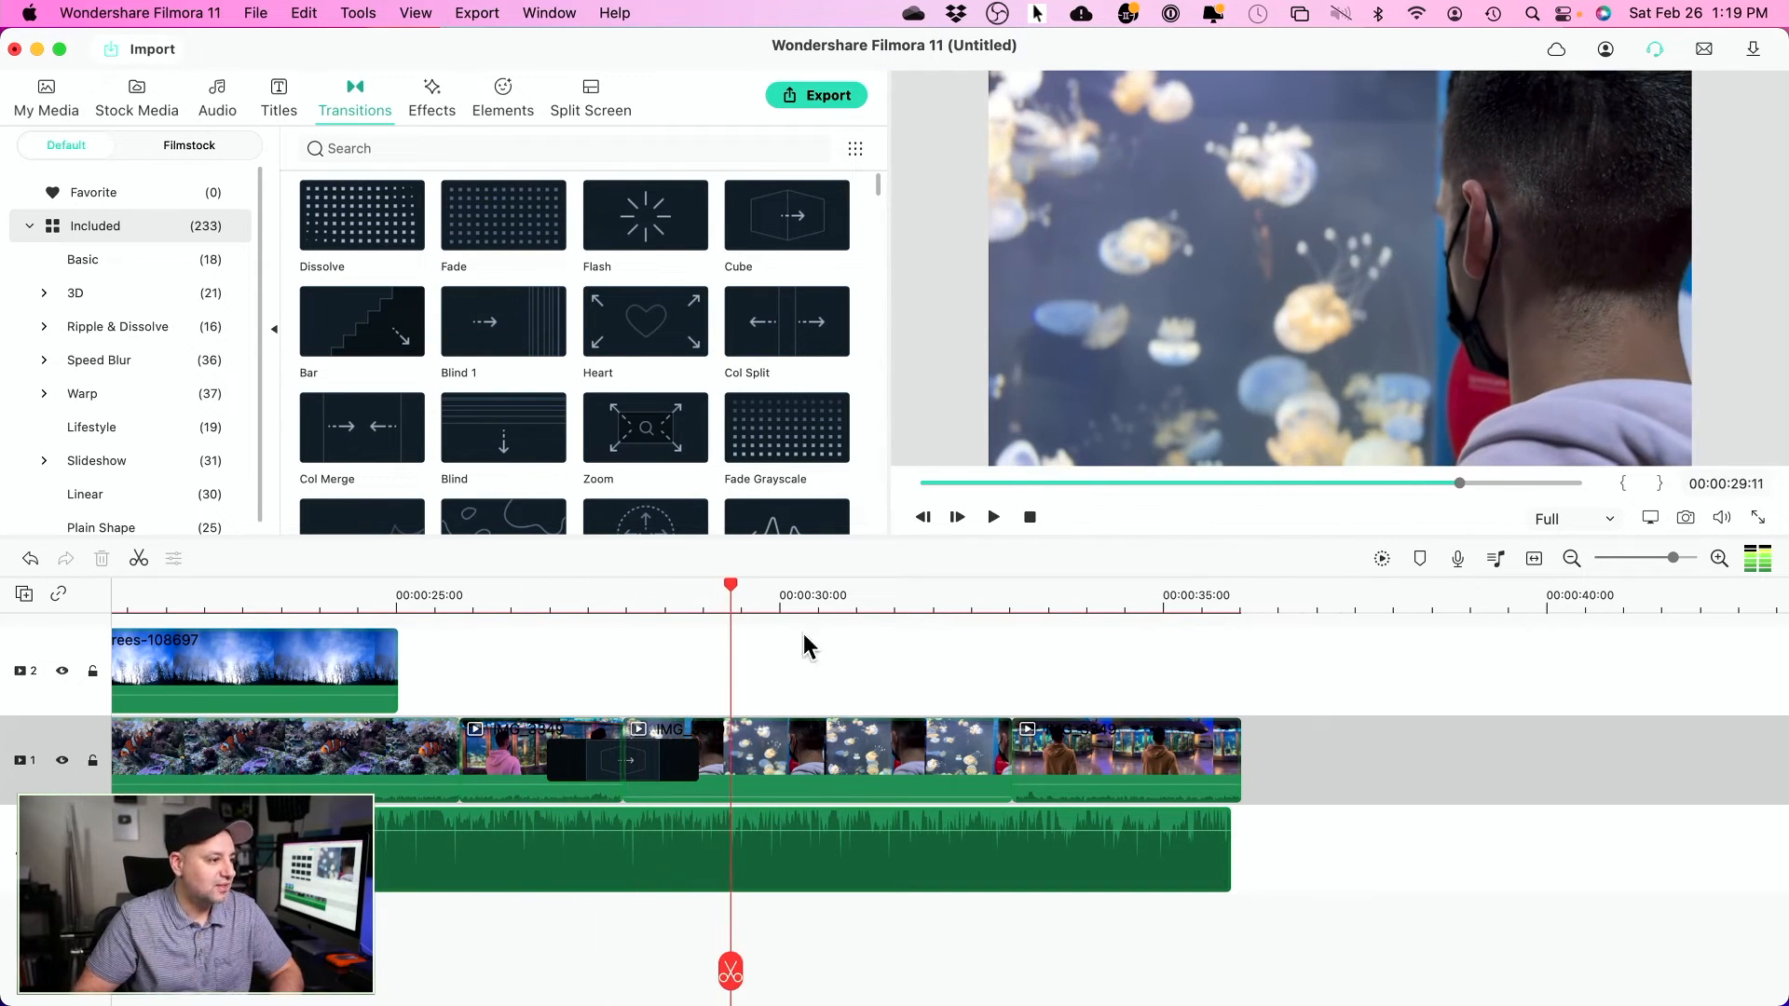
- Shorten the Cube transition by dragging its right edge, then replay it
scroll(615, 326, "down", 3)
scroll(615, 326, "down", 10)
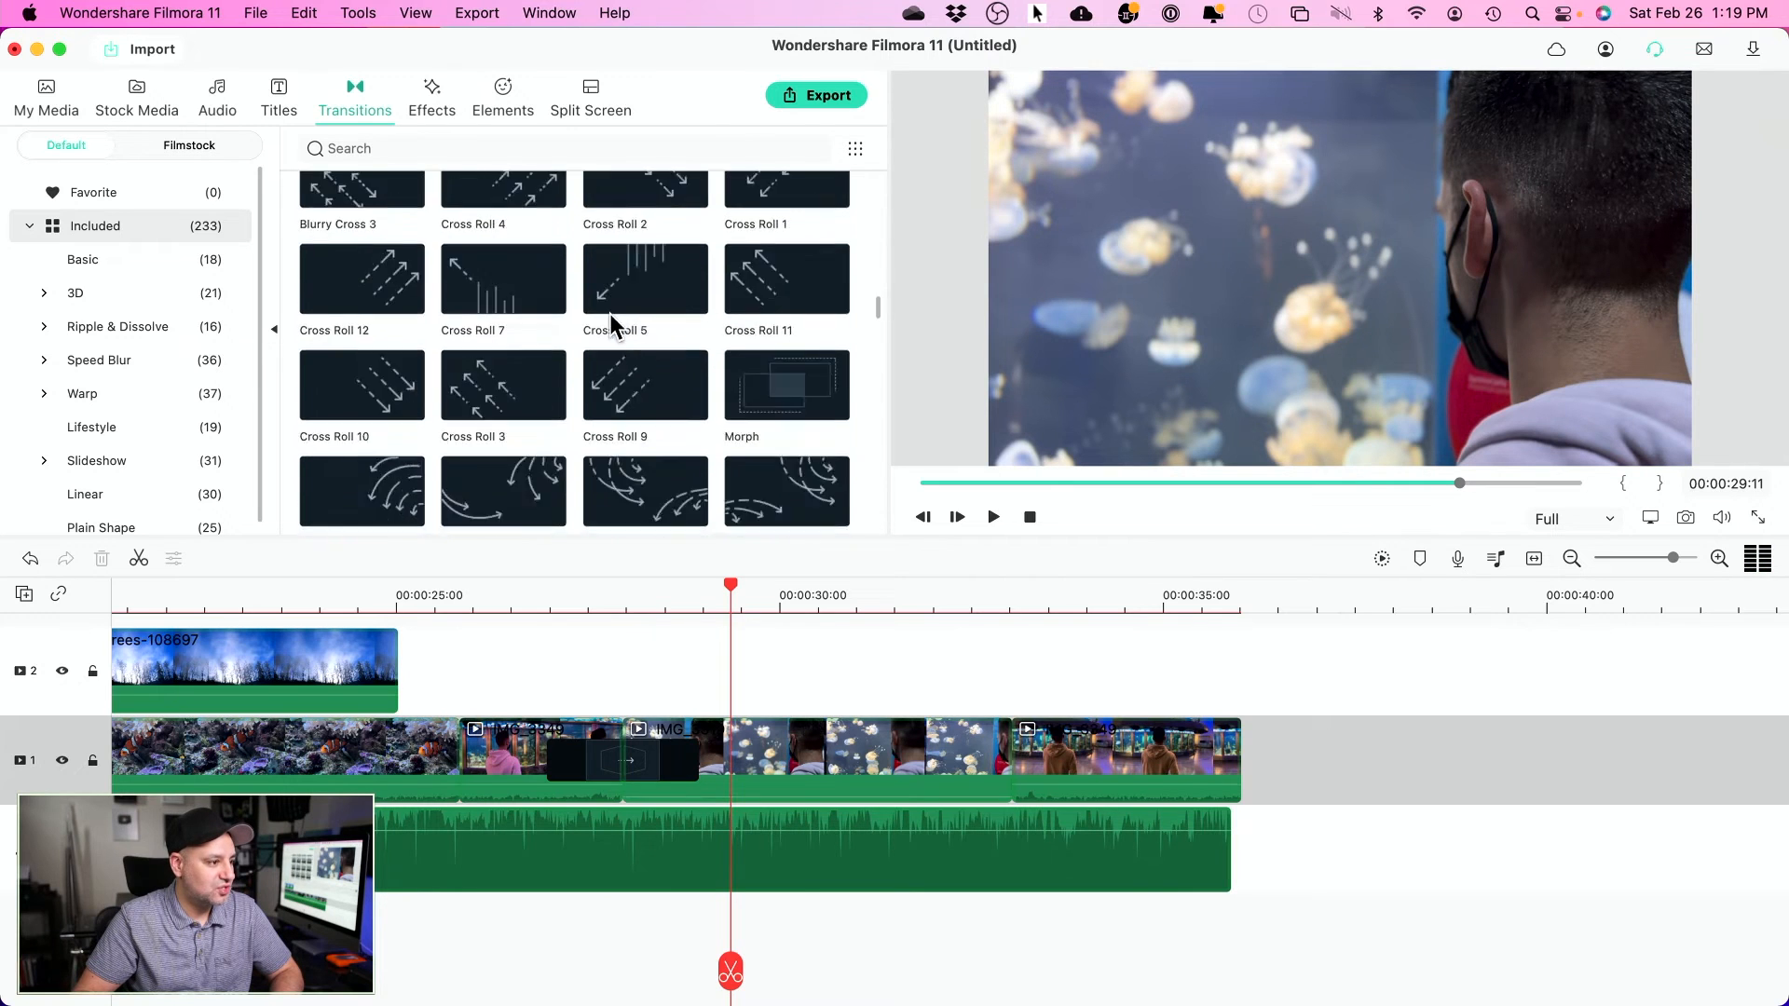
scroll(612, 326, "down", 1)
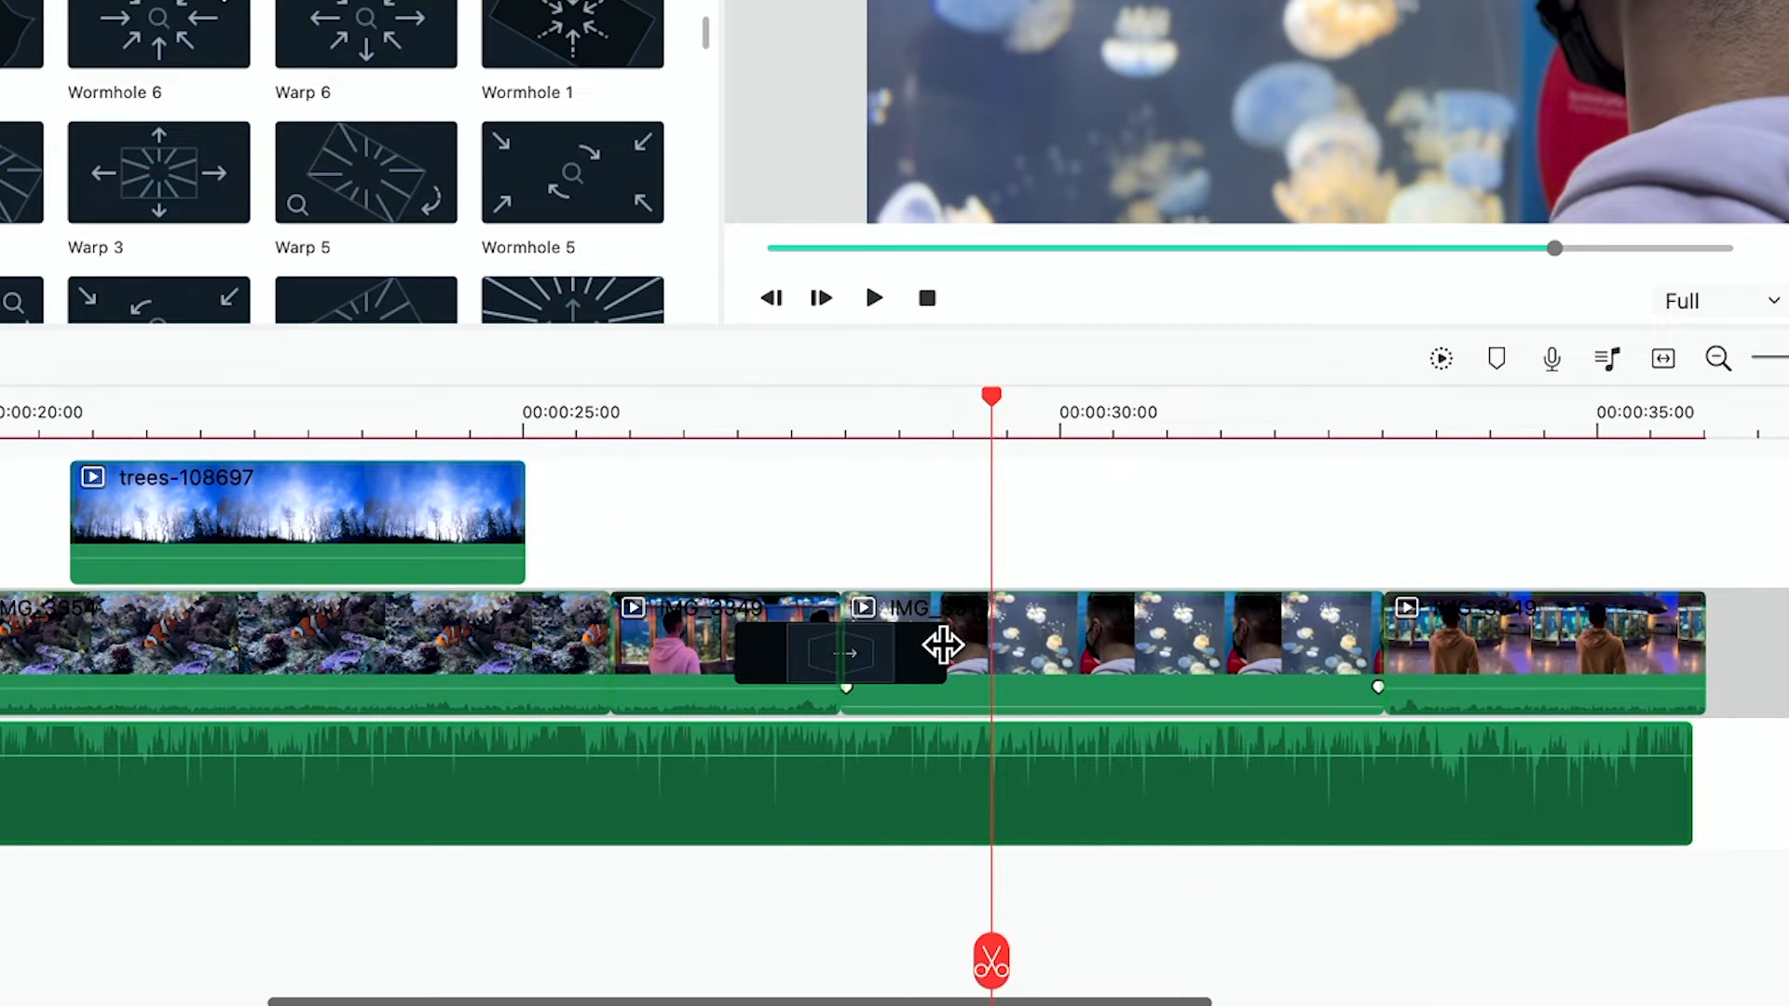
left_click_drag(943, 645, 874, 645)
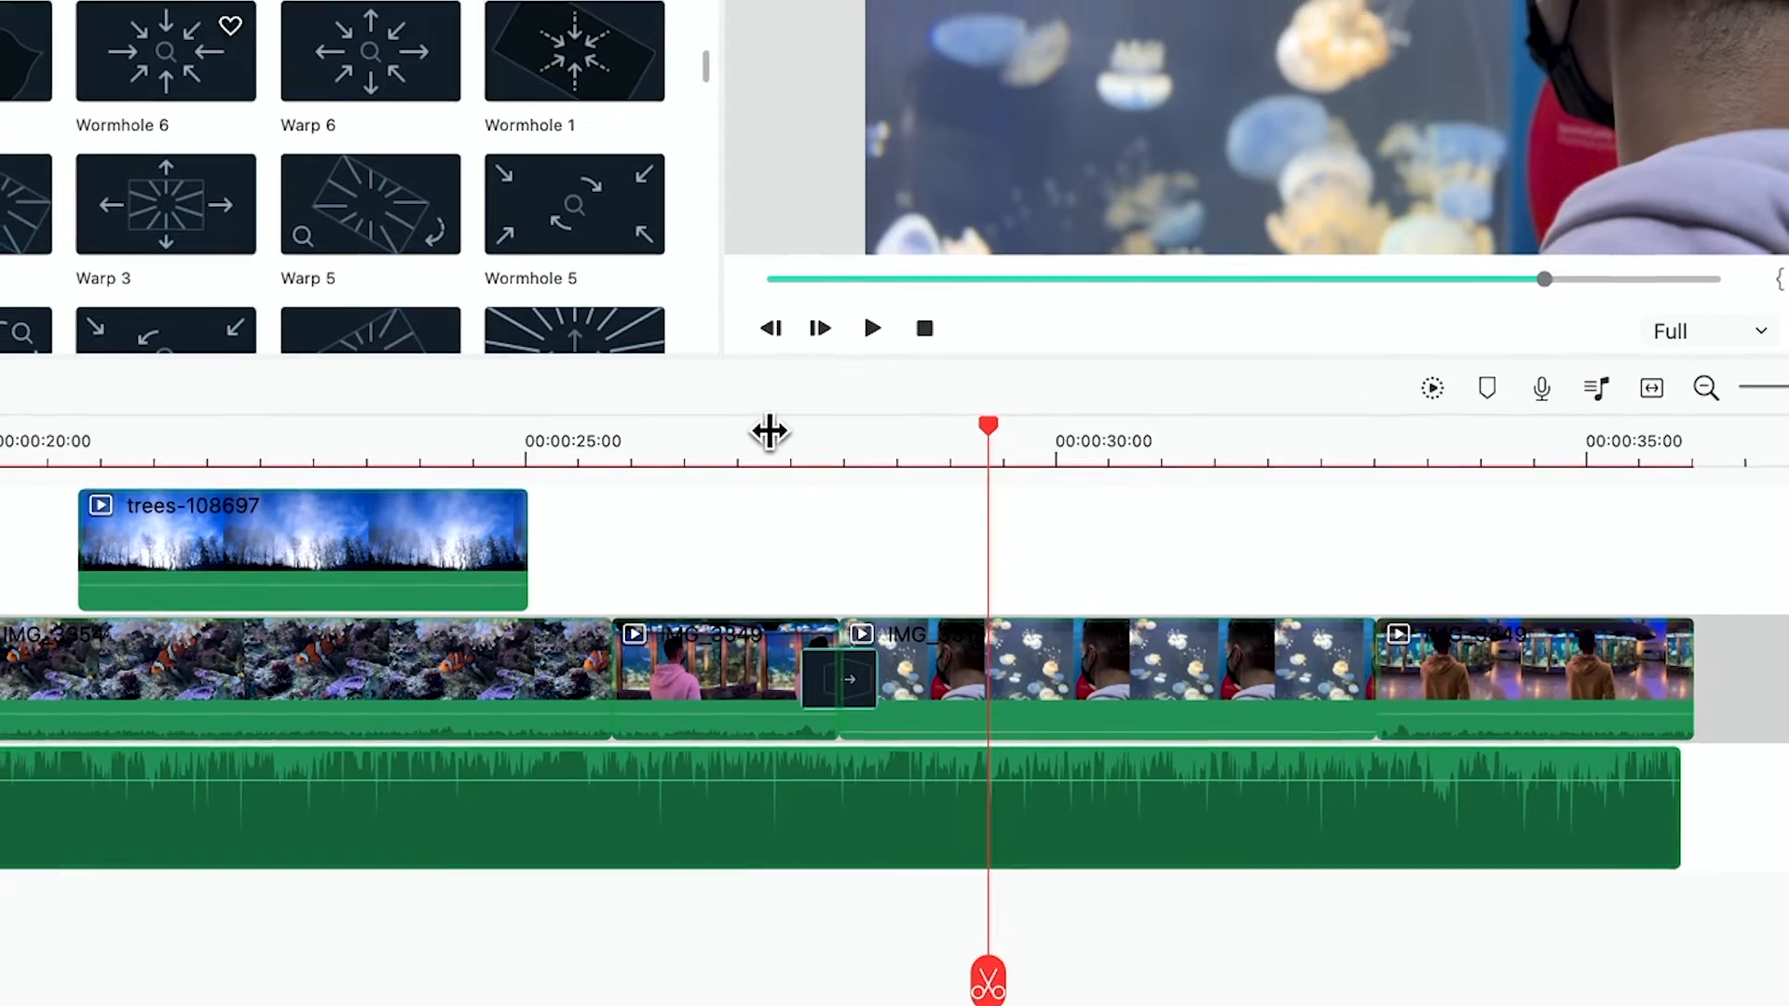
left_click(772, 420)
key("space")
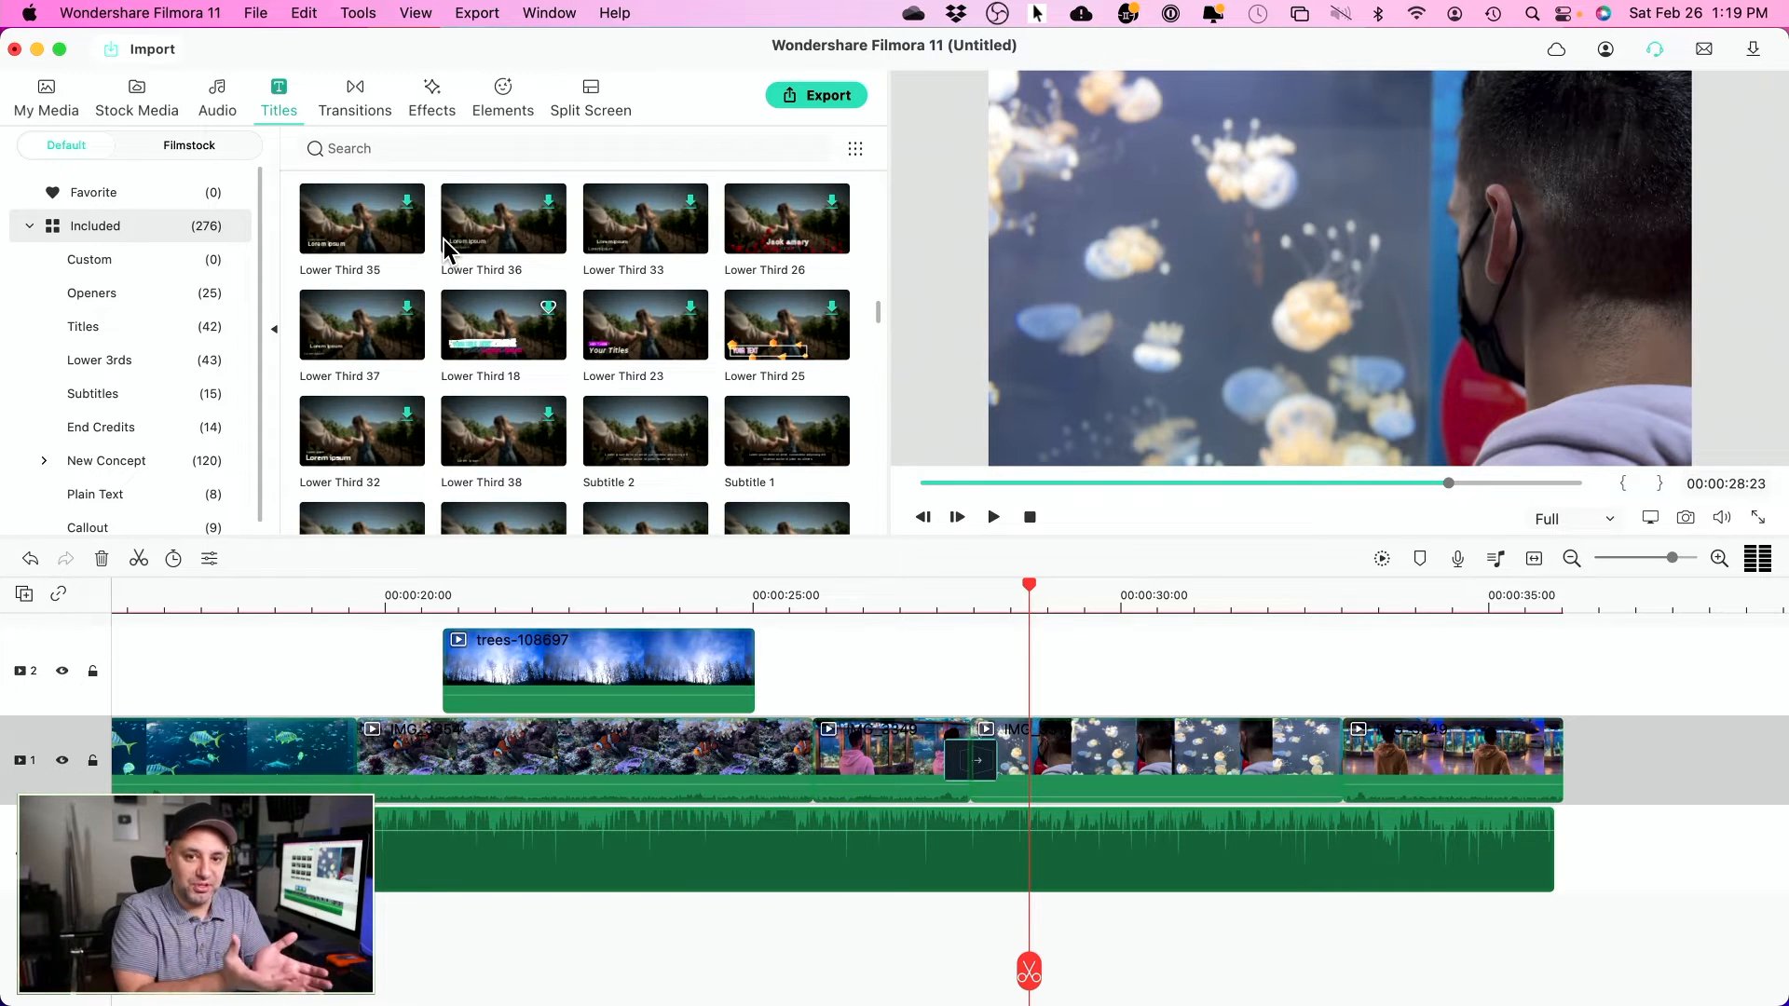
- Drop the Title 8 template onto track 2 at 00:00:00 and play it from the start
scroll(590, 454, "up", 8)
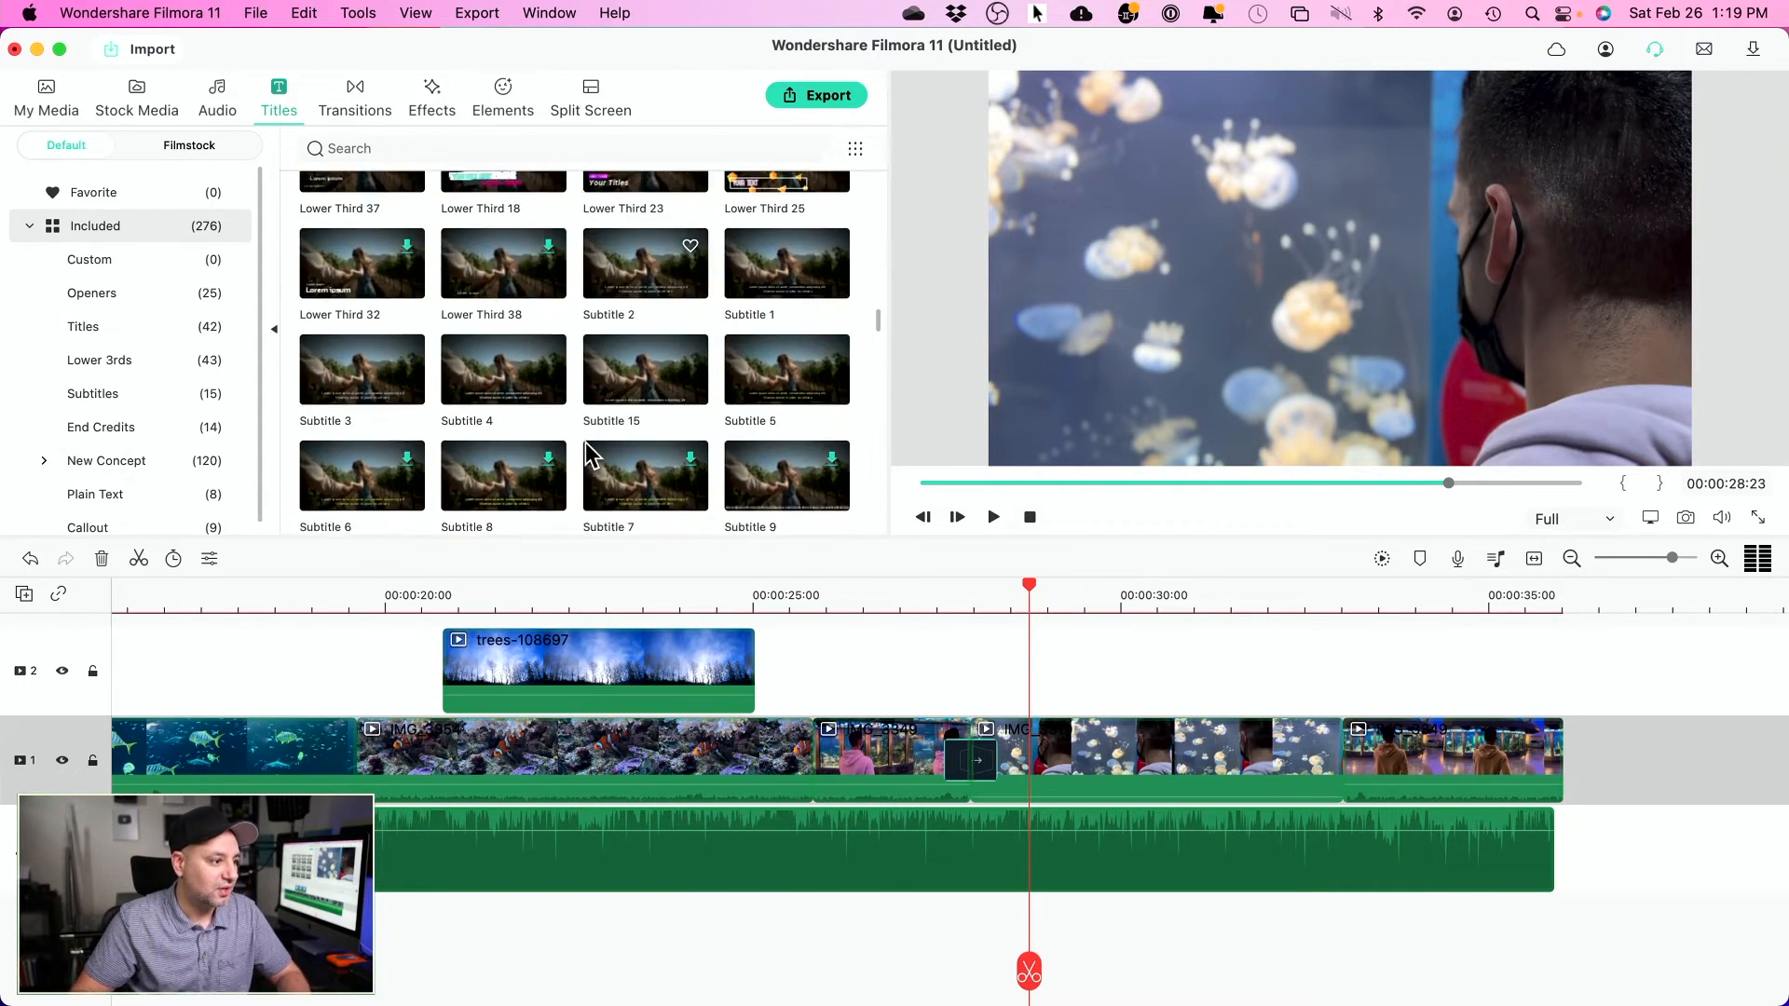
scroll(587, 454, "up", 2)
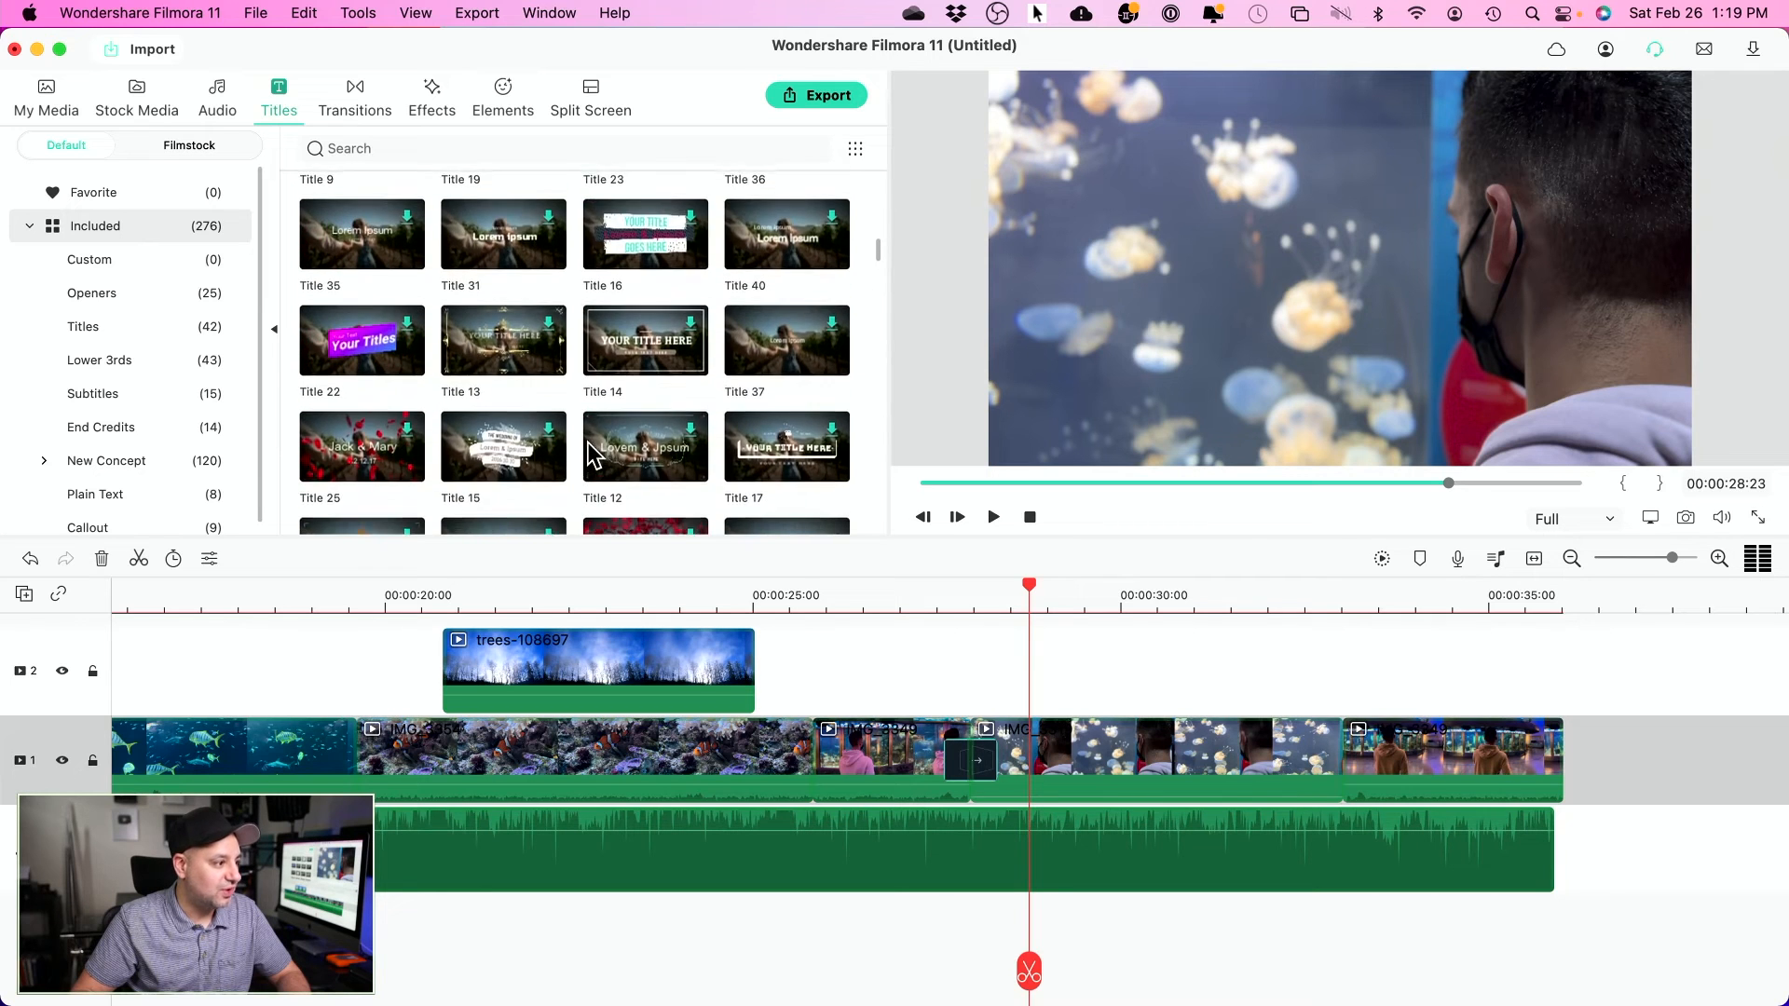
scroll(615, 645, "left", 12)
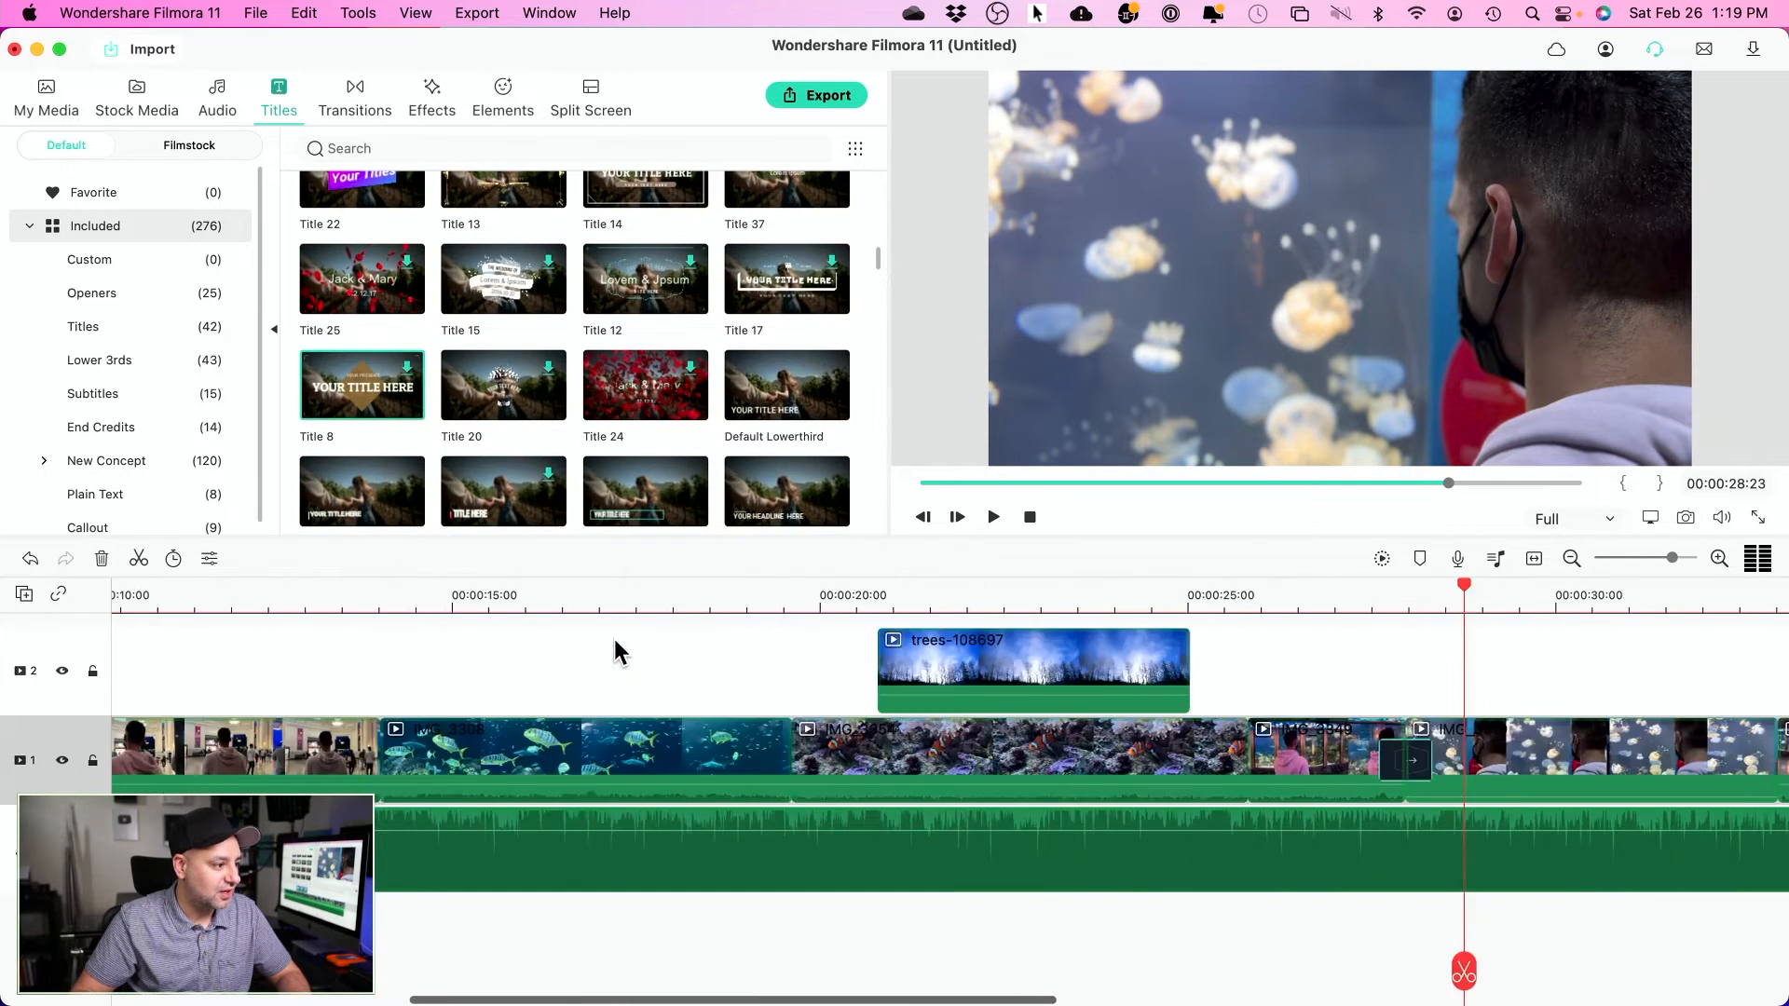
left_click_drag(382, 407, 118, 706)
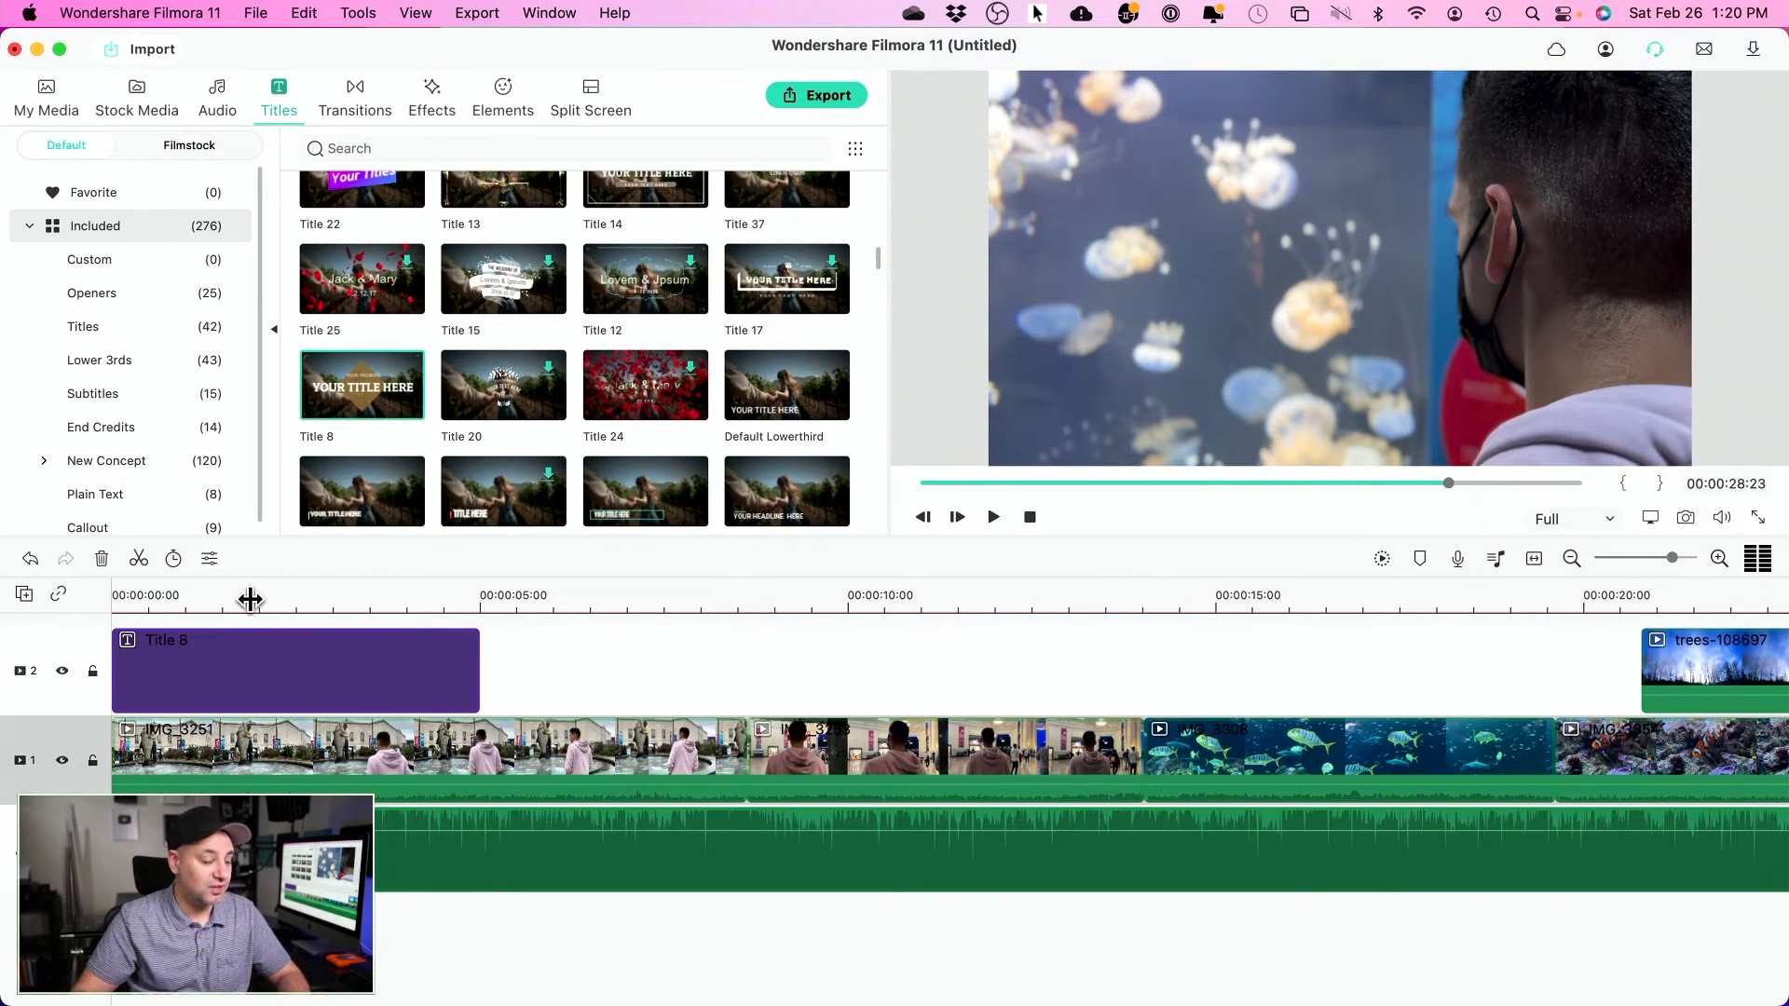
mouse_move(250, 598)
left_mouse_down()
mouse_move(144, 607)
mouse_move(247, 611)
left_mouse_up()
left_click(113, 594)
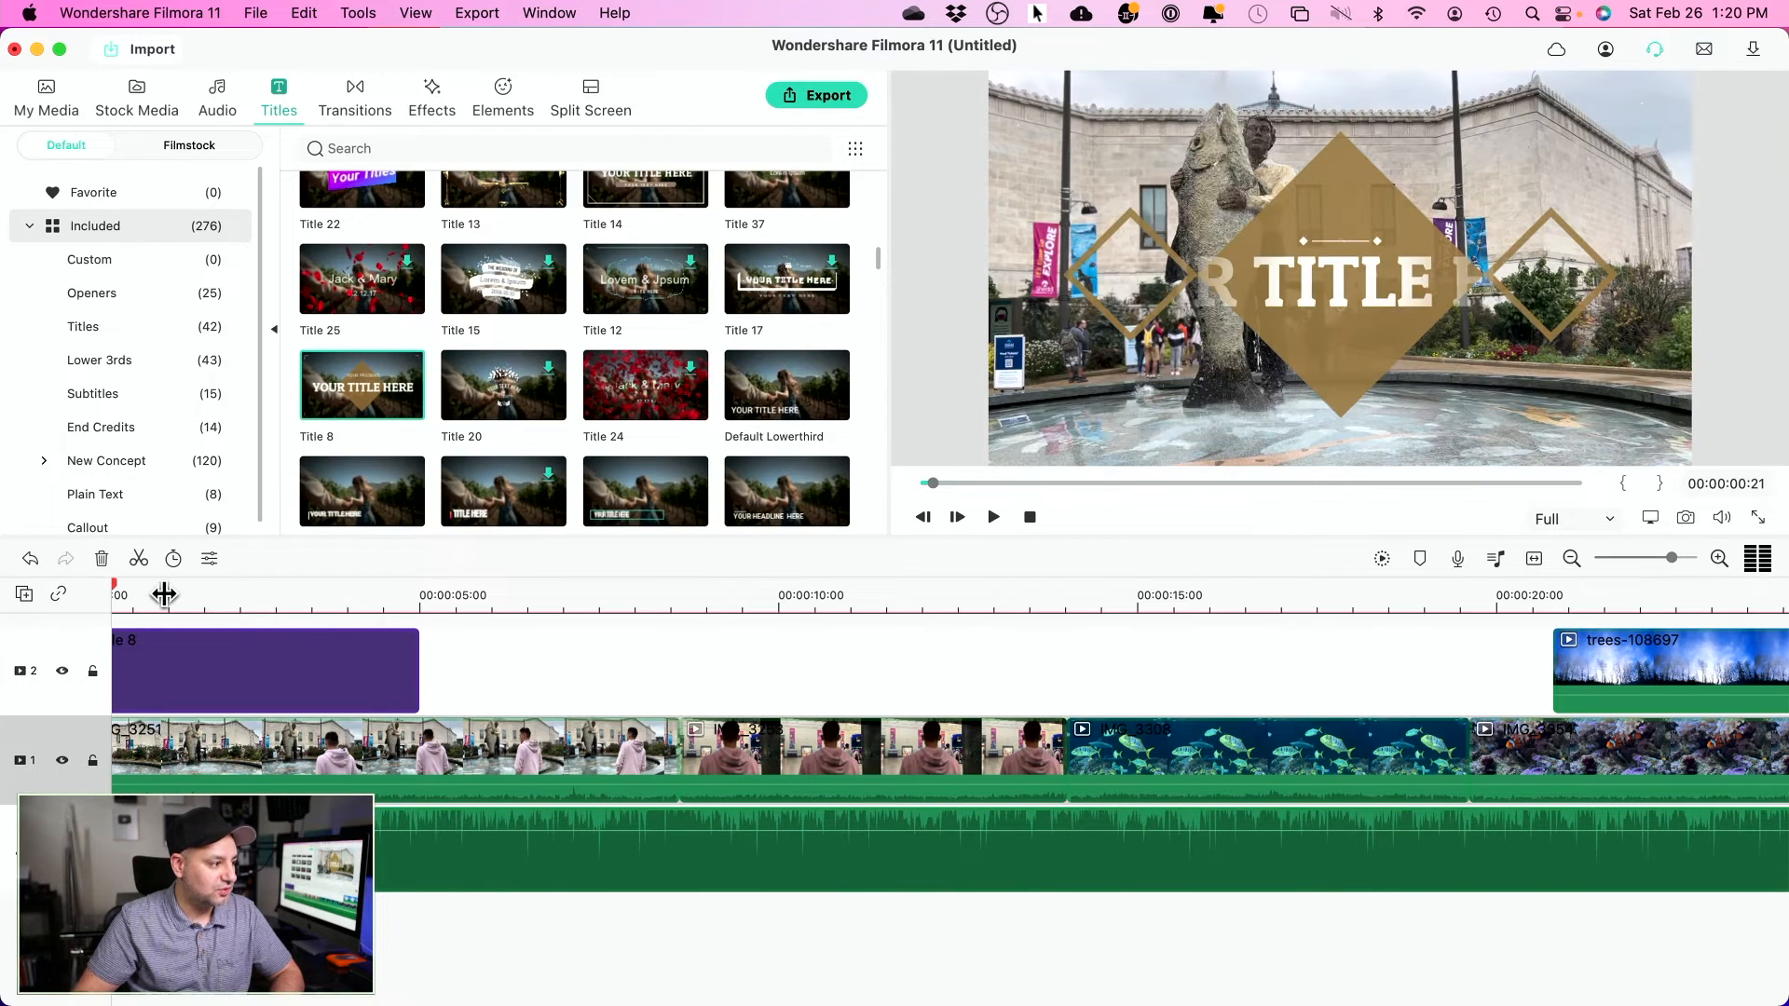
key("space")
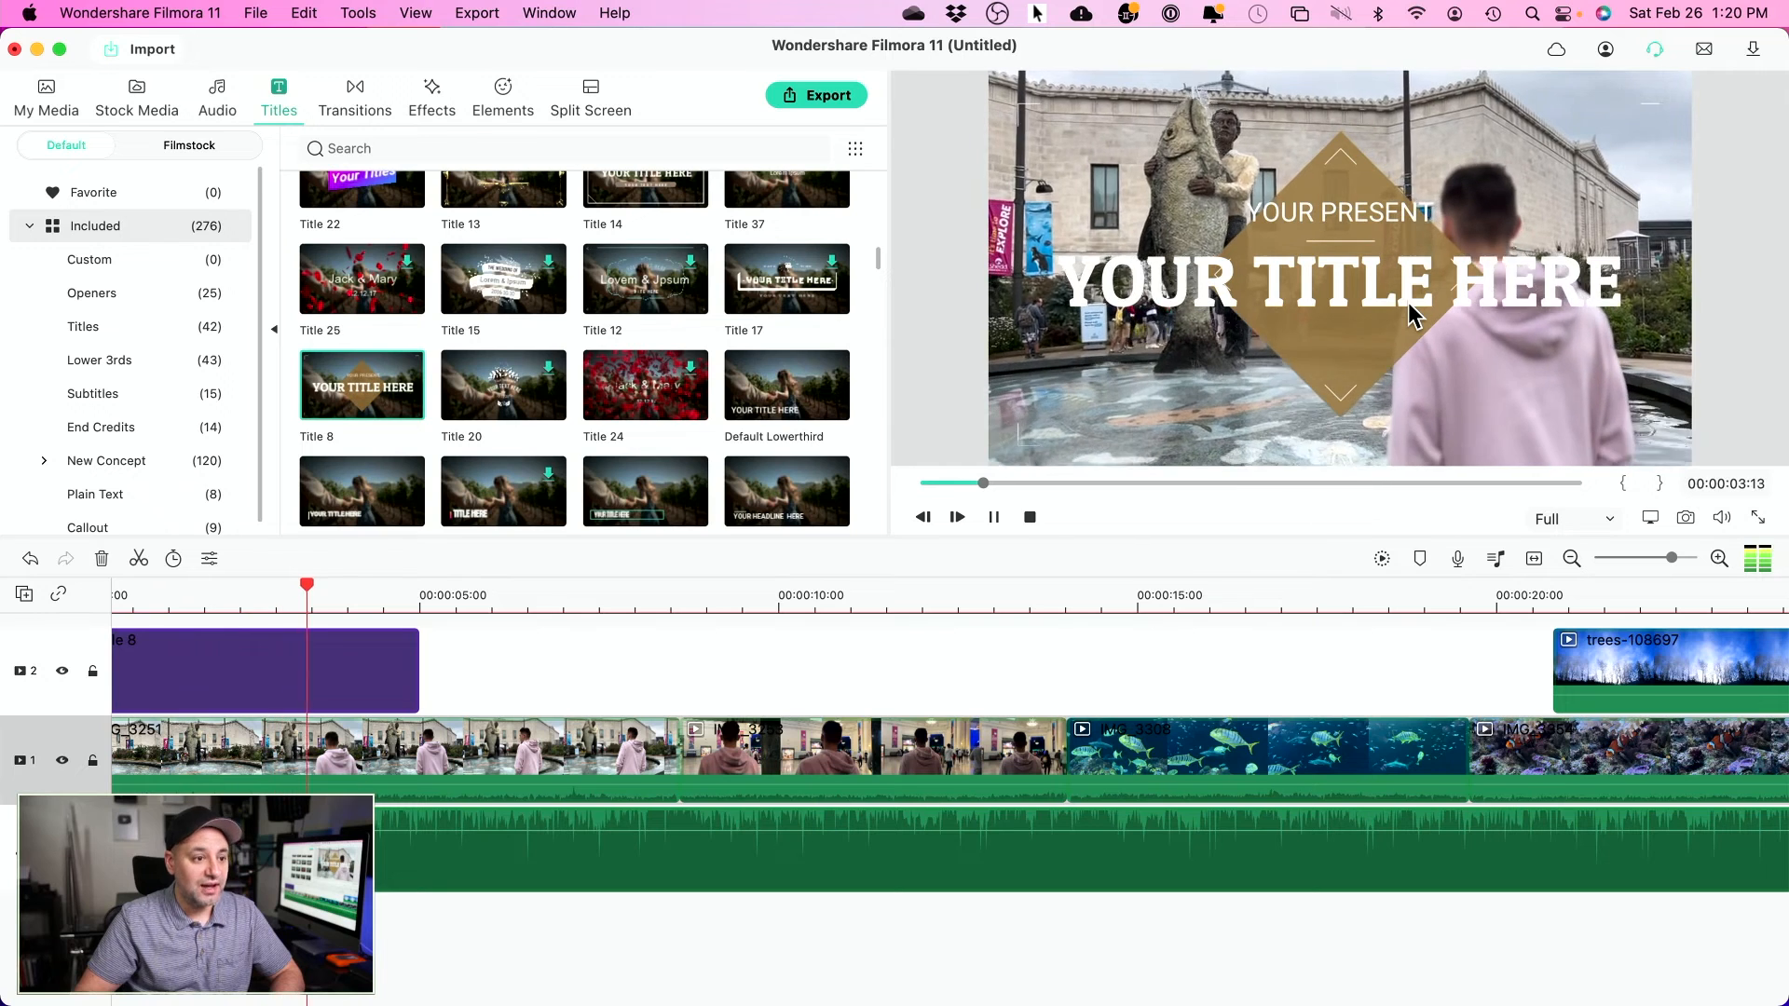
key("space")
- Change the title text to 'my day' over 'in Chicago' and apply it
double_click(296, 703)
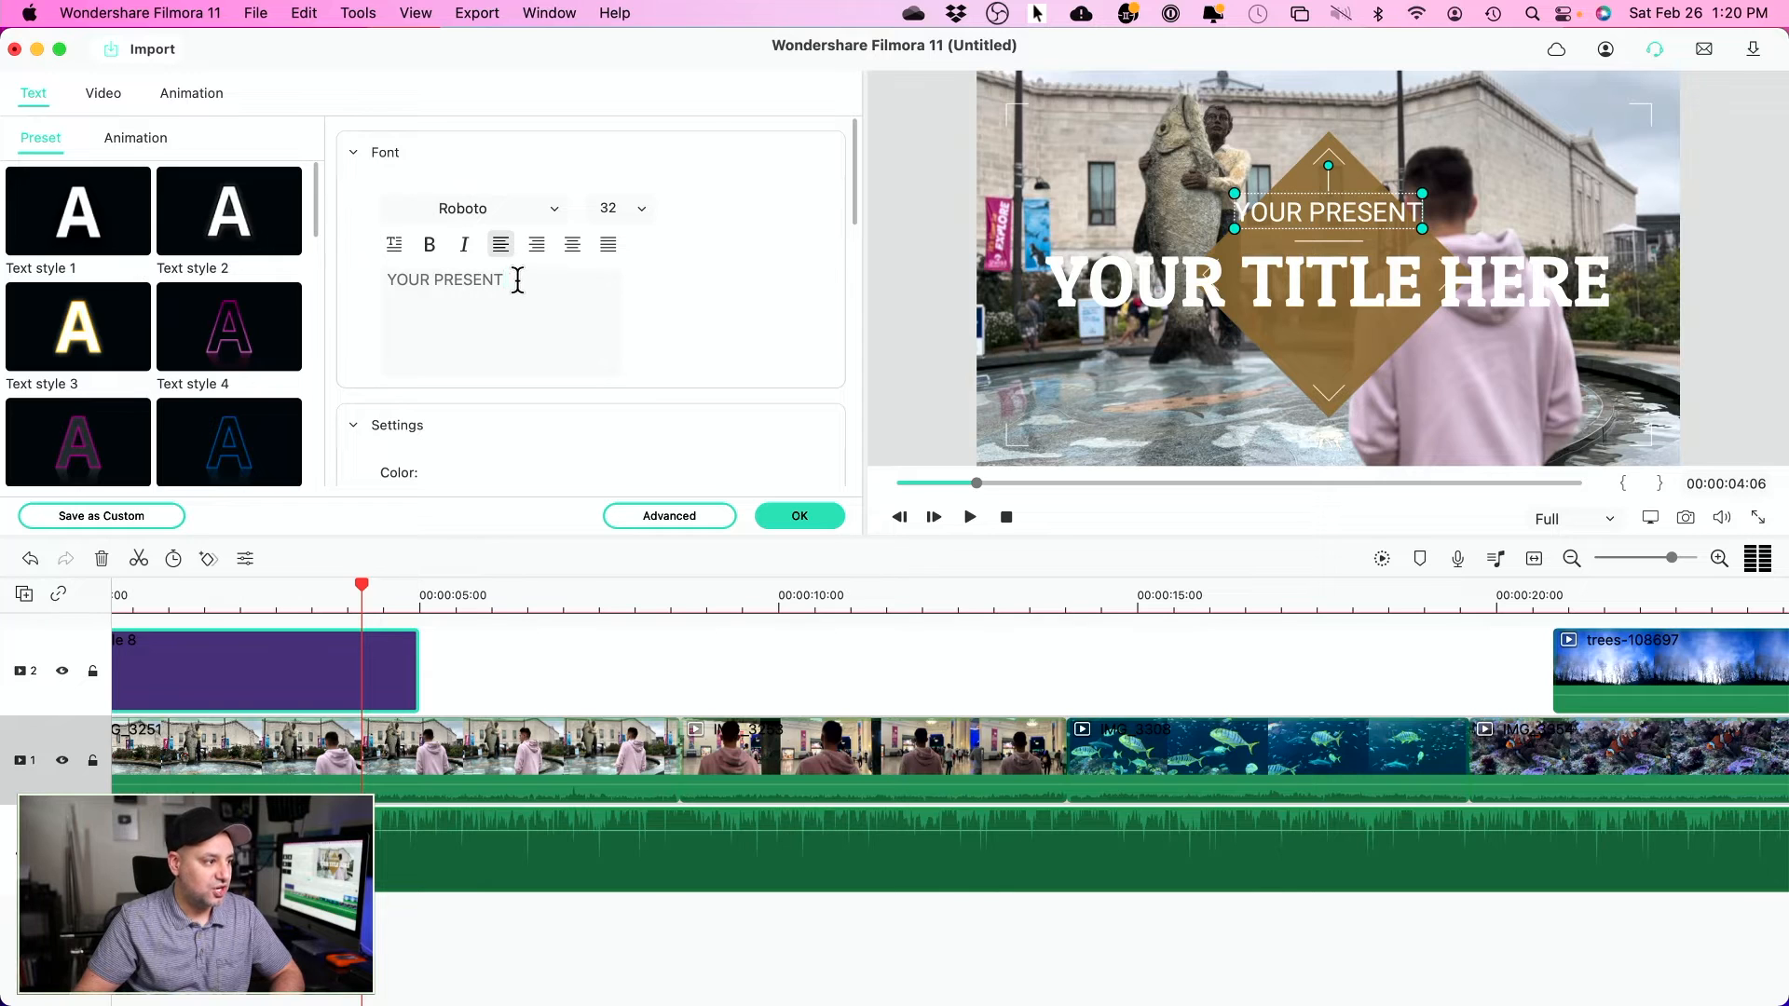
left_click(1364, 280)
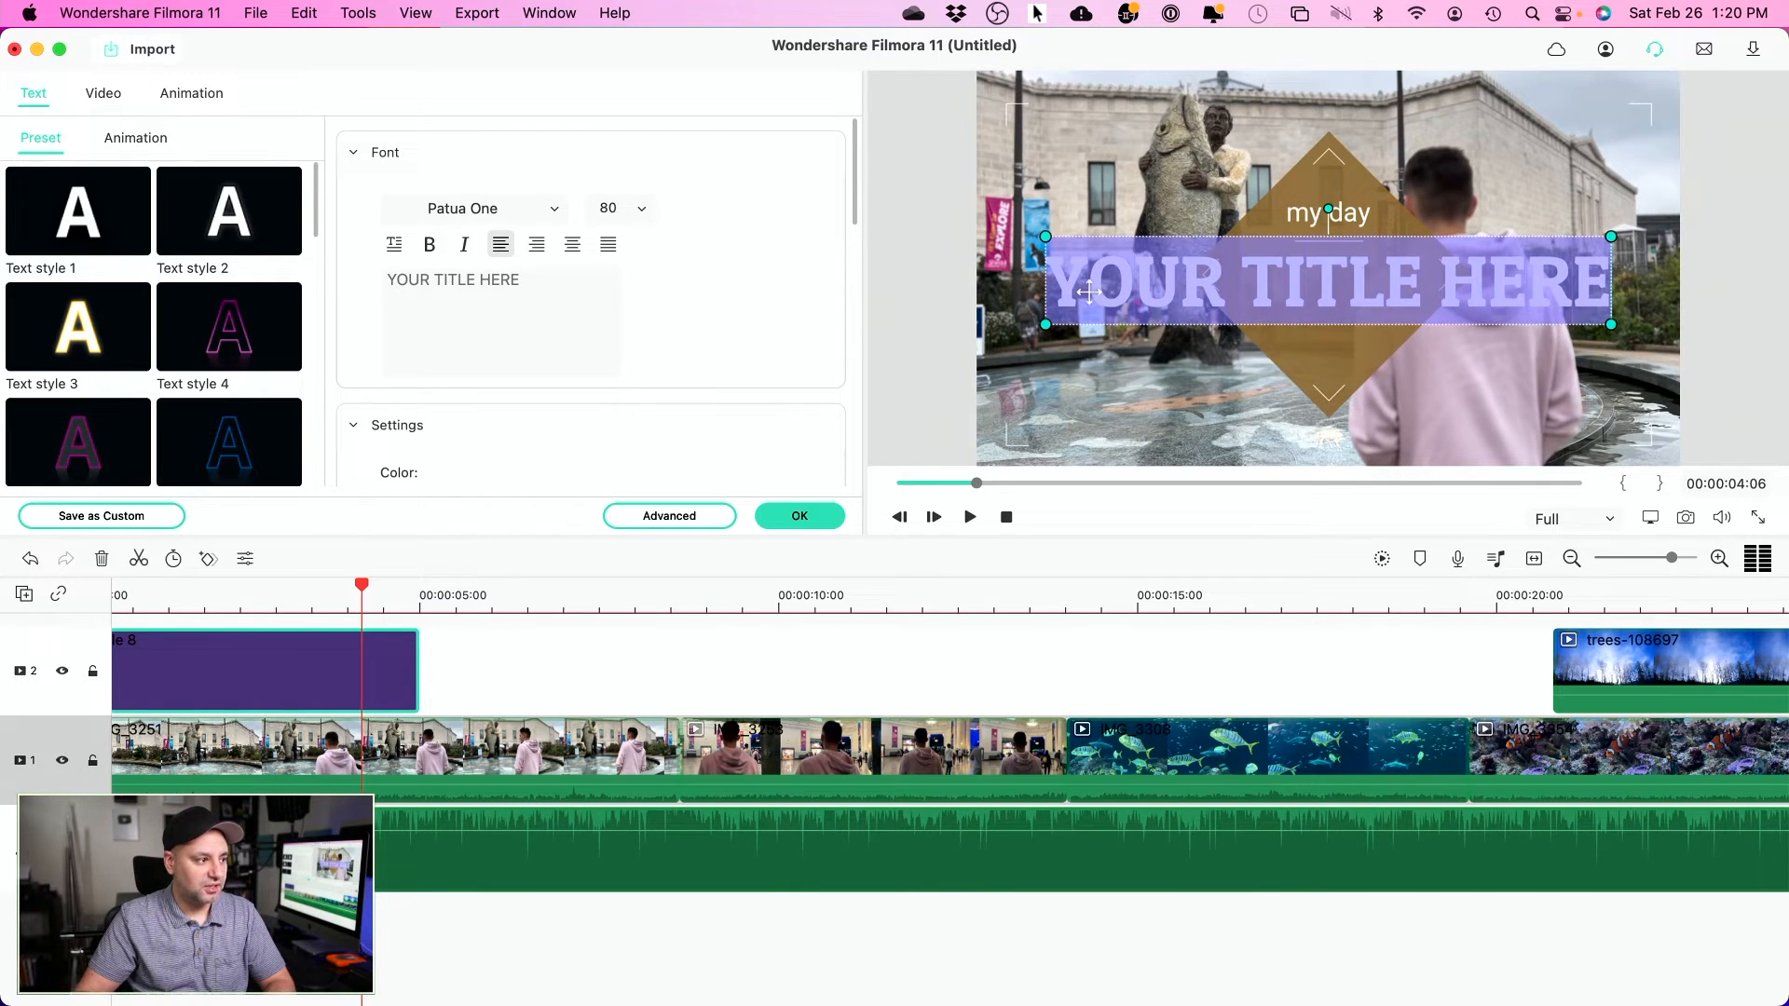
left_click_drag(571, 291, 362, 284)
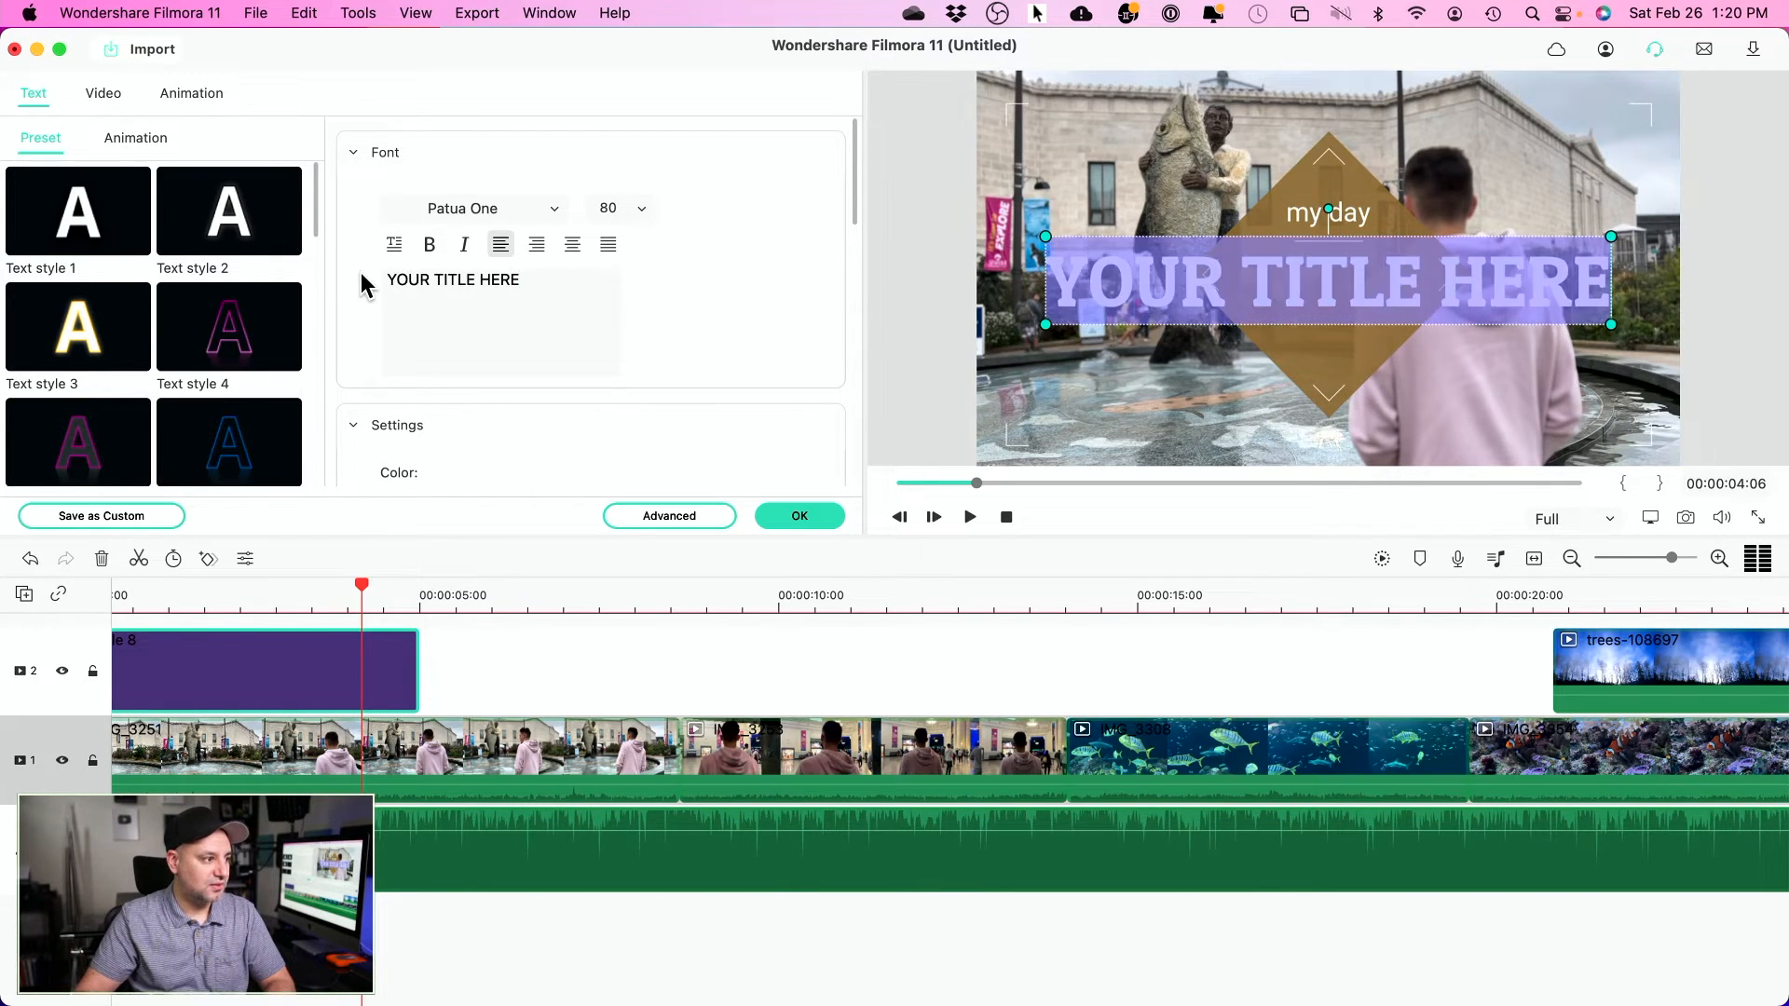
type("in Chicago")
left_click(1239, 340)
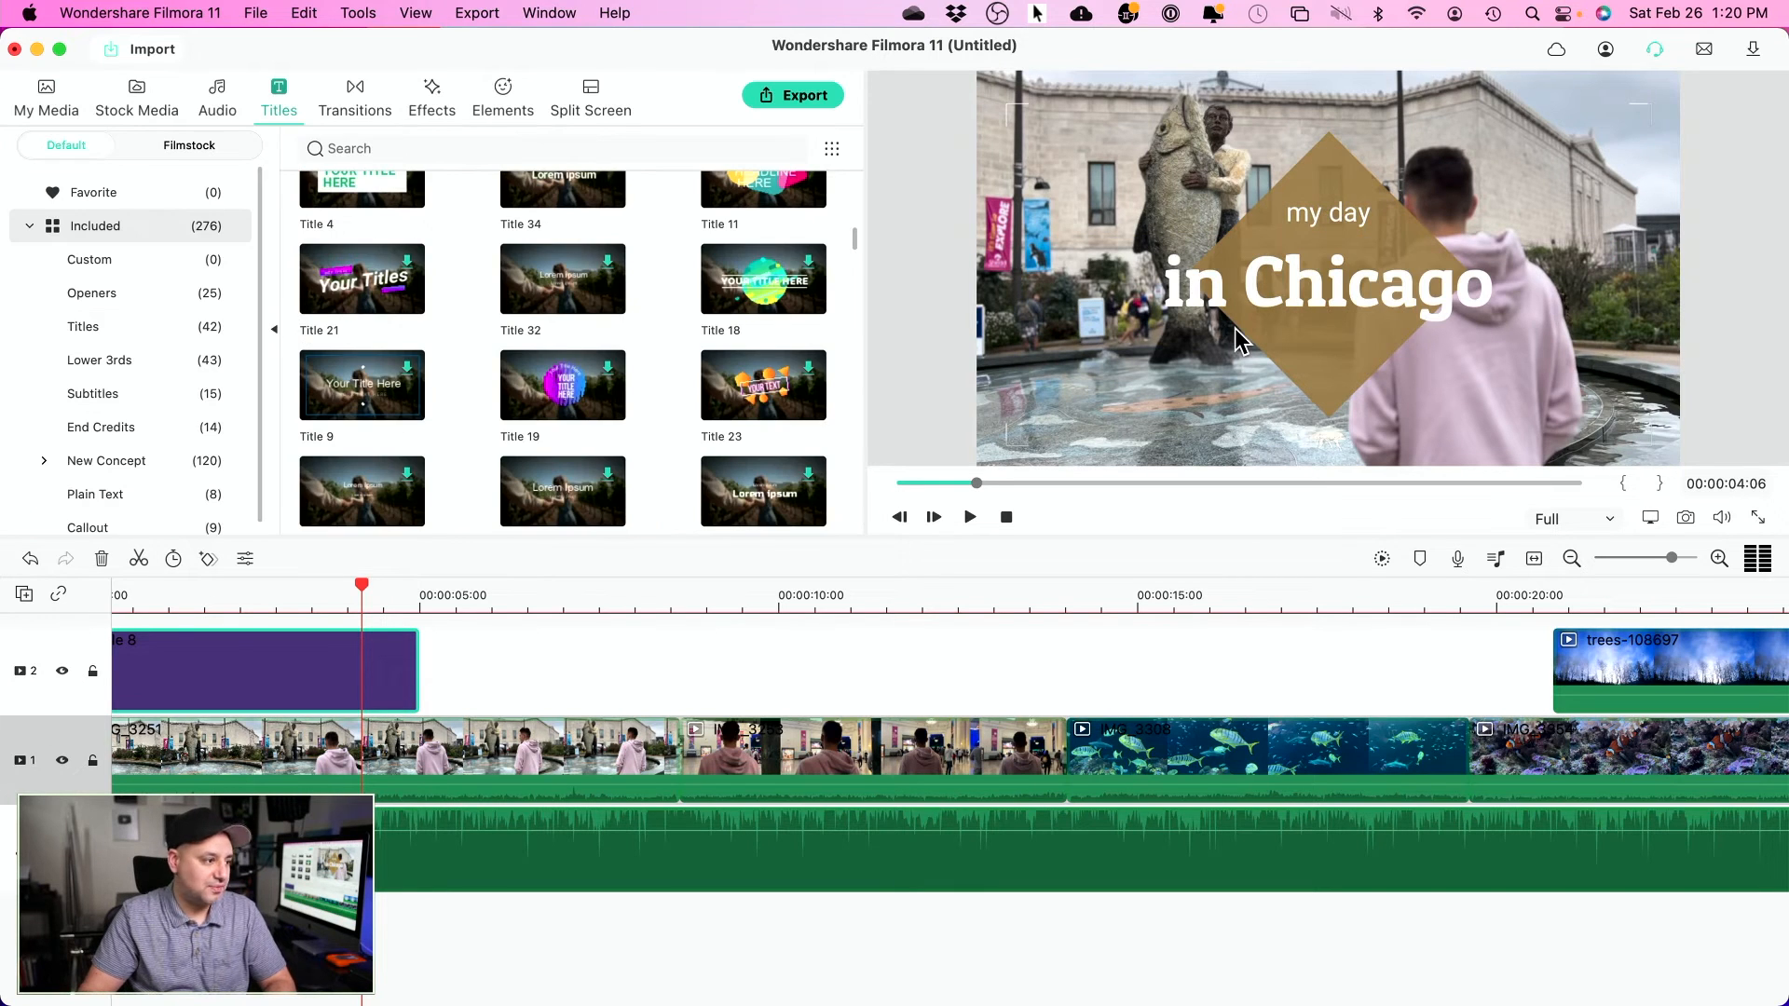
- Reopen the title clip and show its Animation presets
double_click(281, 667)
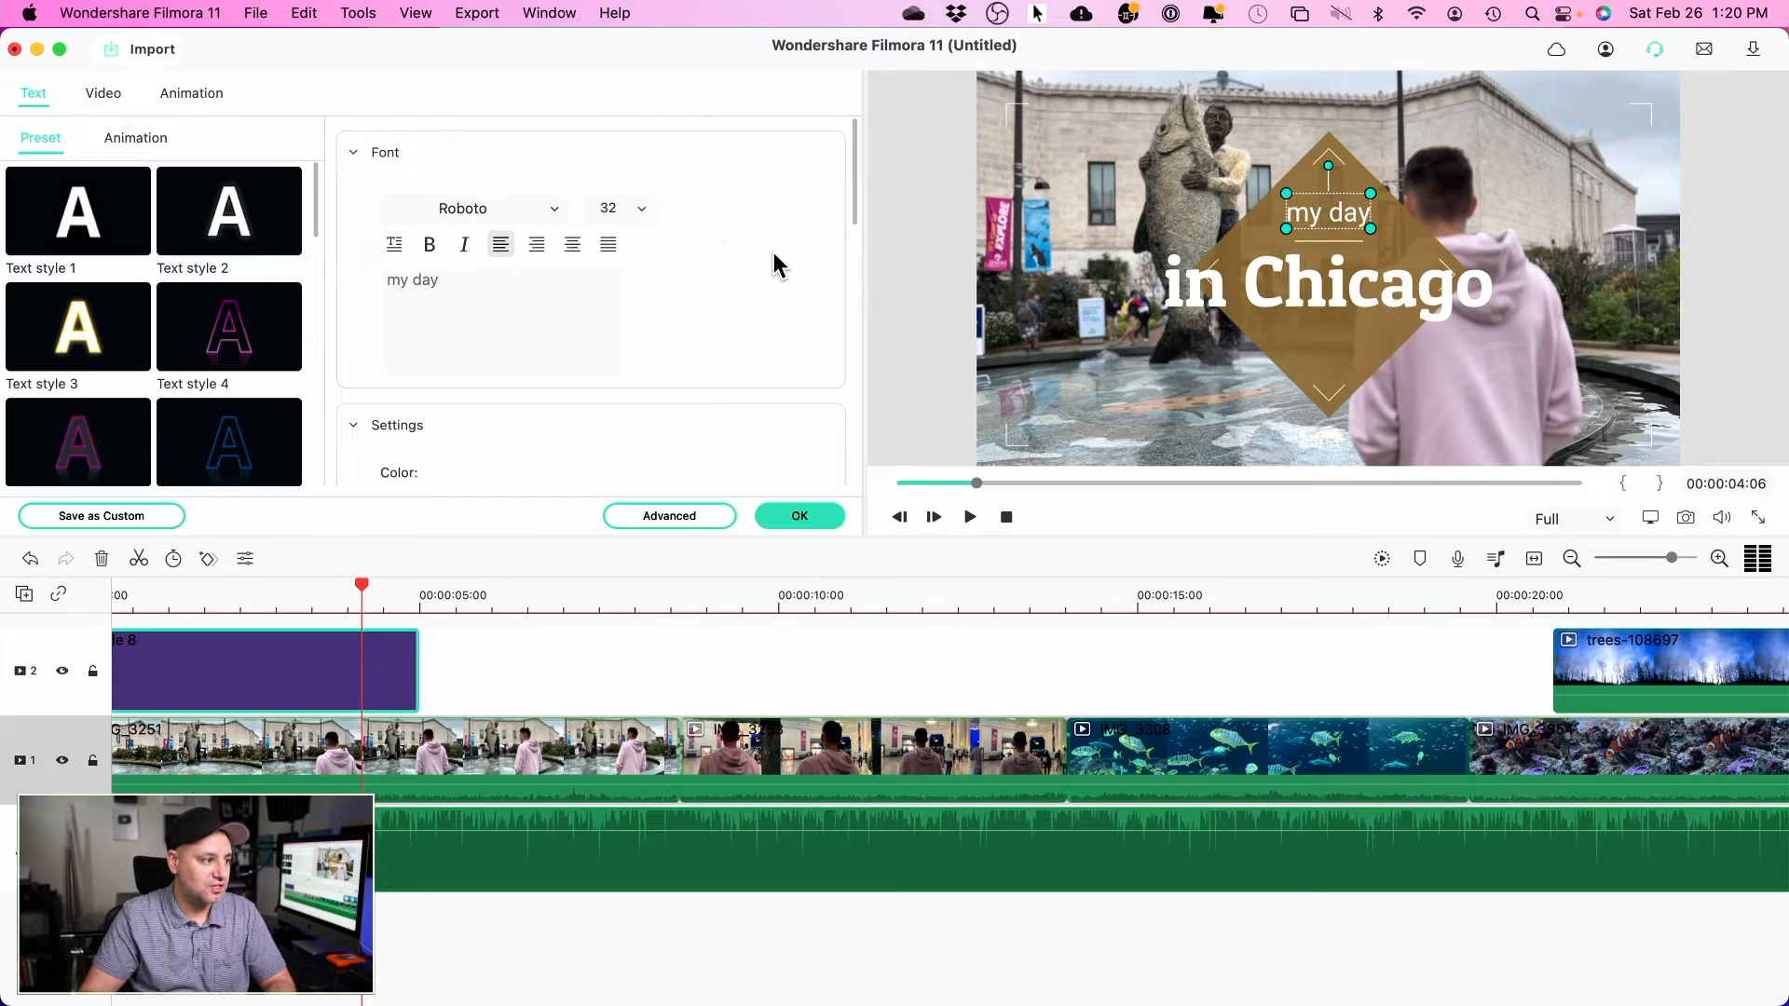
left_click_drag(852, 203, 835, 368)
scroll(835, 380, "down", 3)
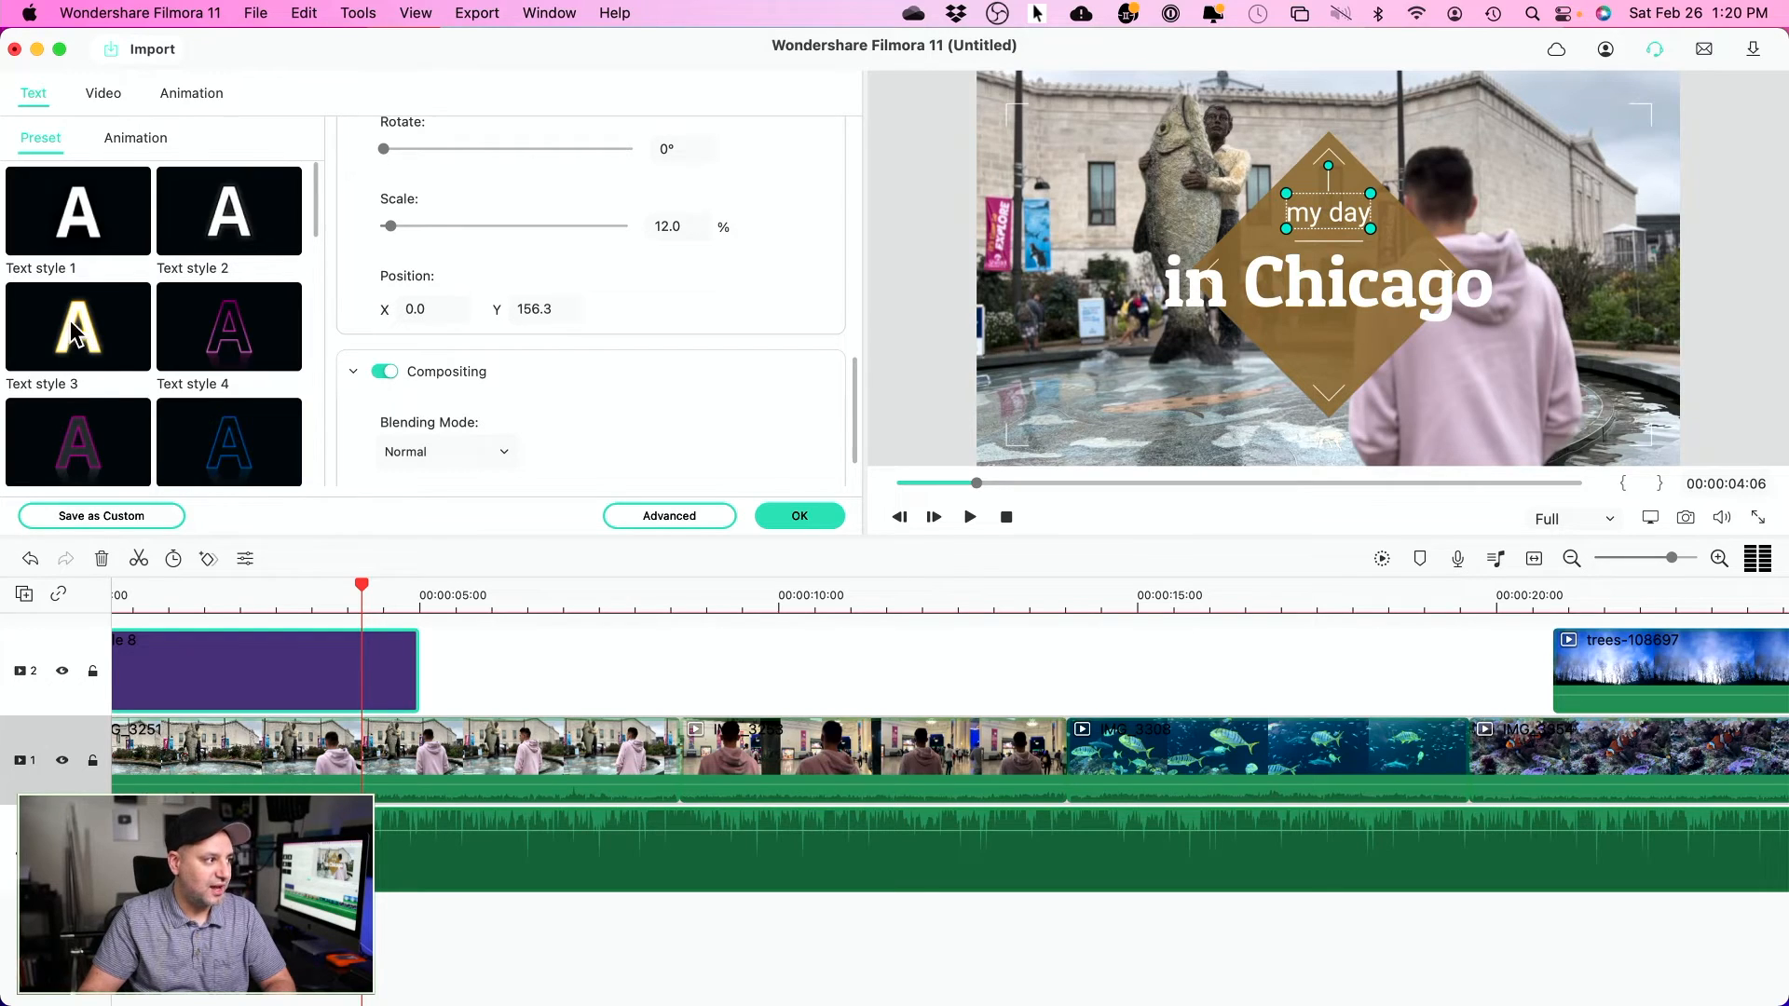
left_click(135, 140)
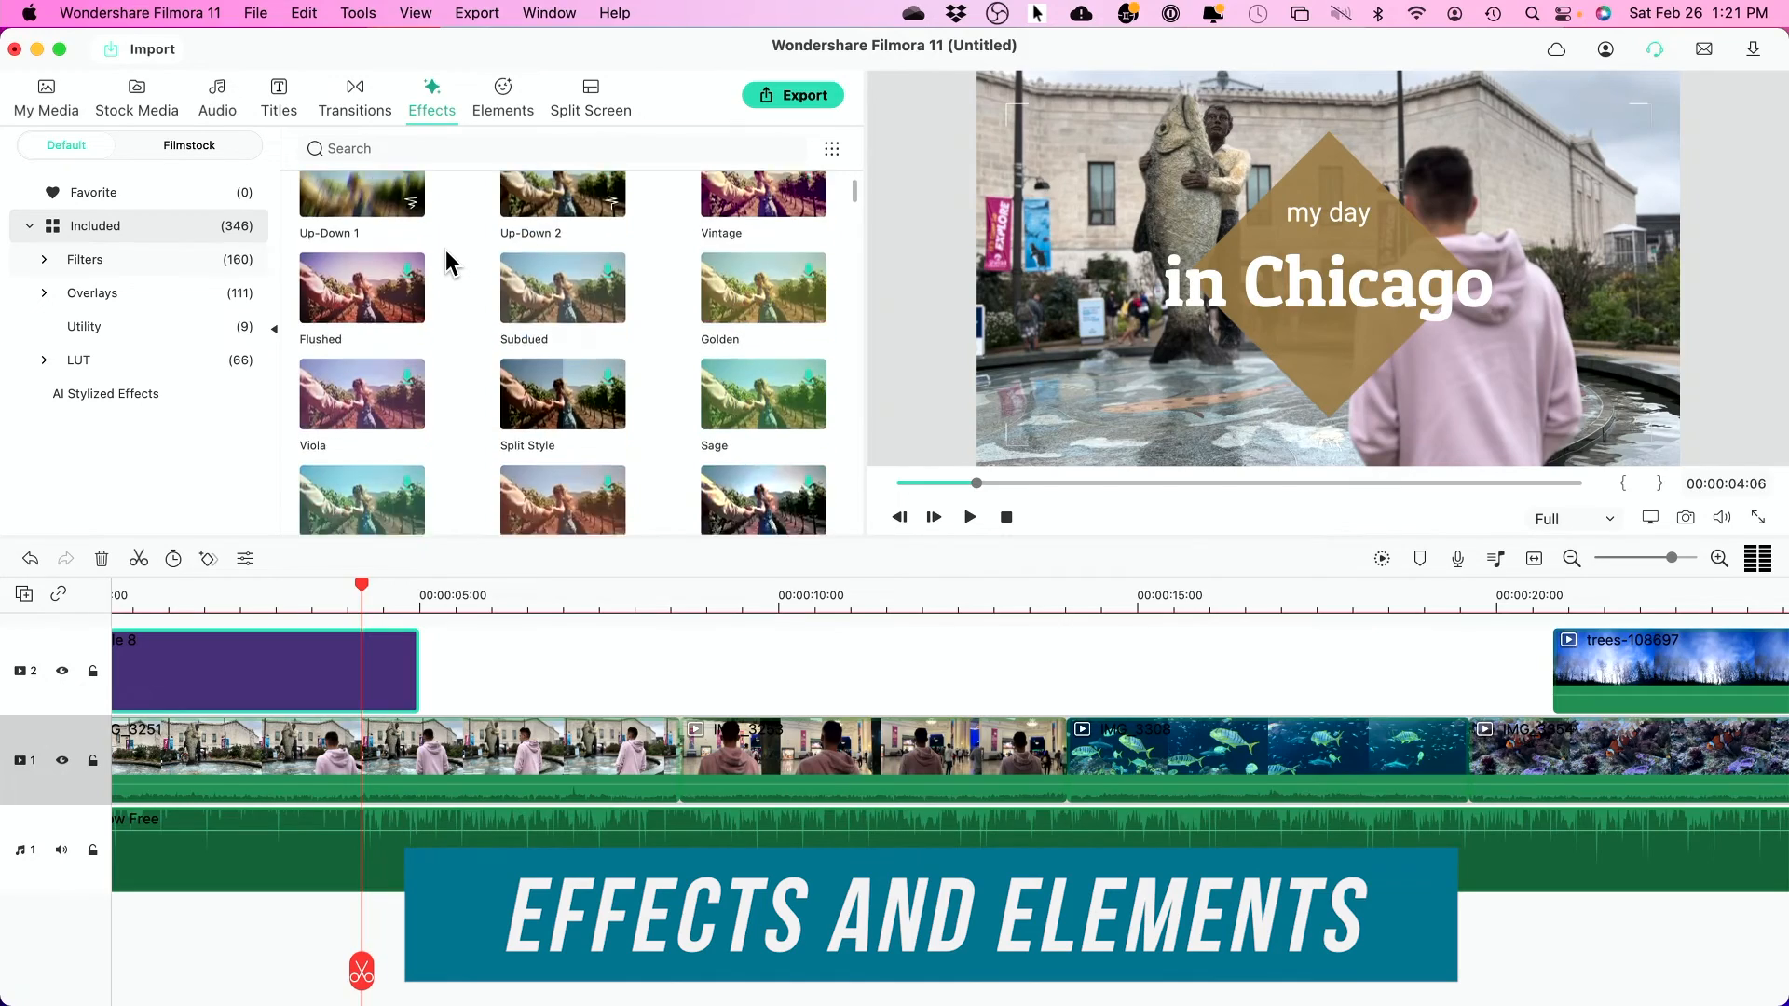
- Scroll up through the Effects library of 346 effects
scroll(445, 250, "up", 3)
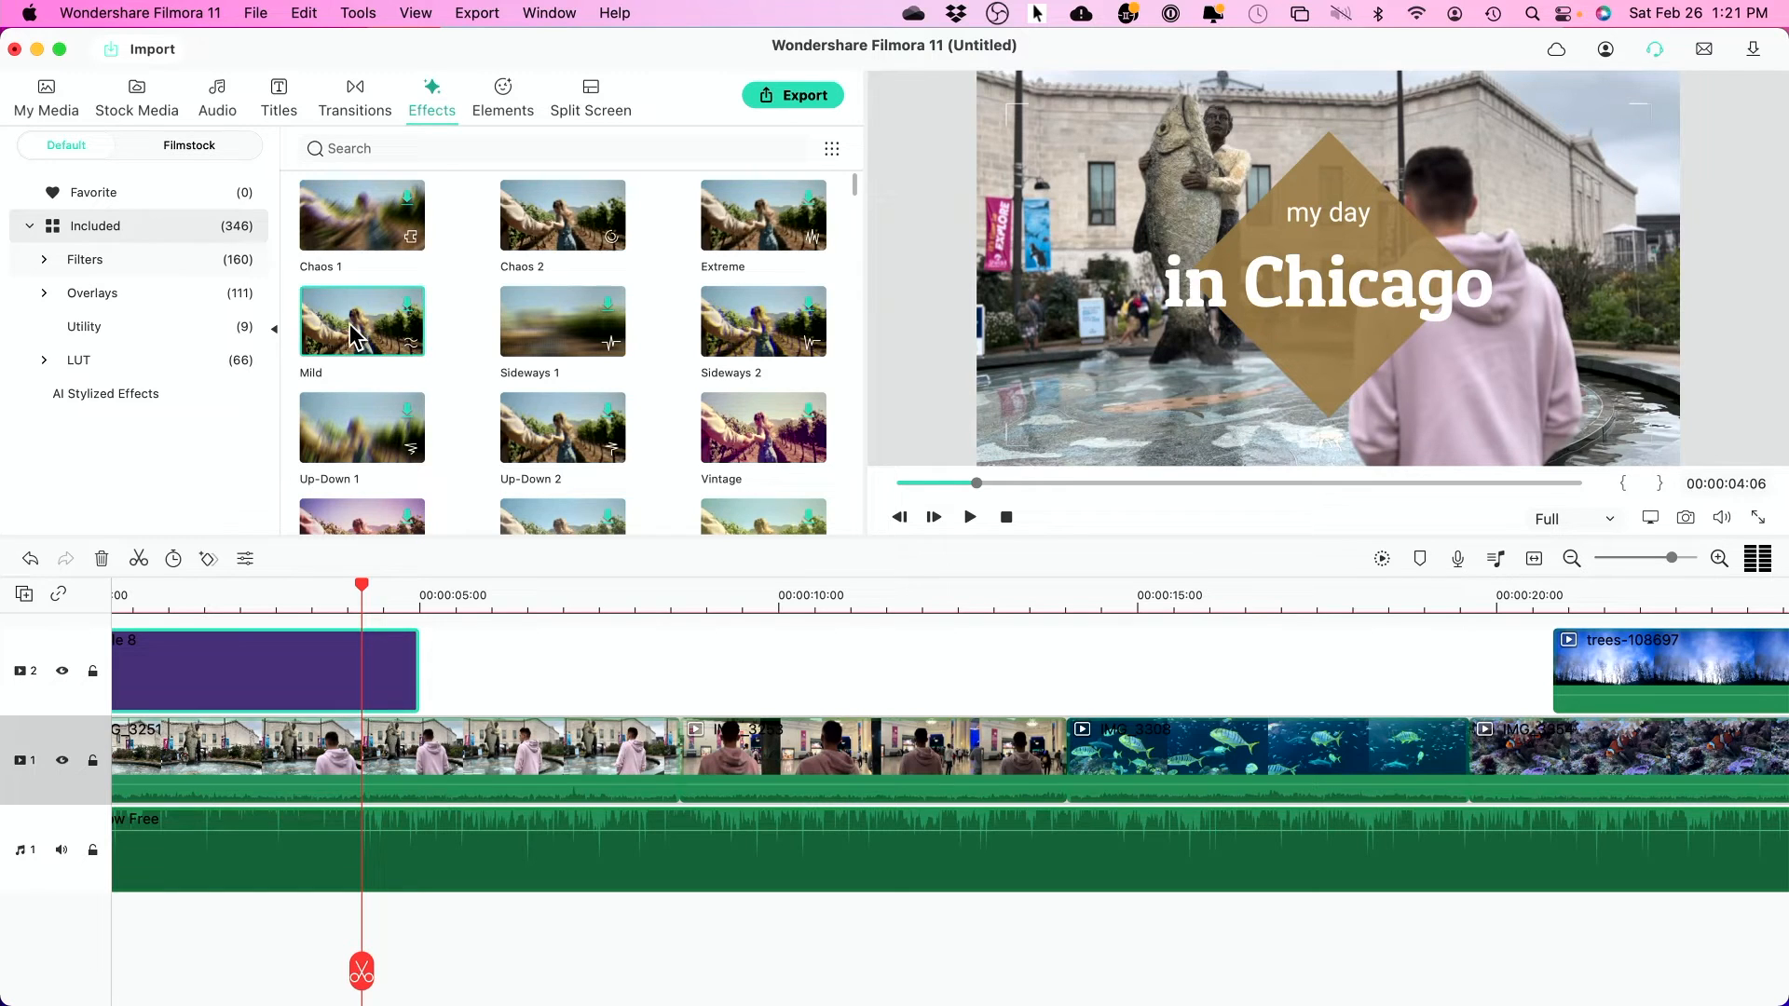
- Apply the Mild effect to IMG_3251 and the Golden effect to the first clip
left_click_drag(352, 331, 389, 747)
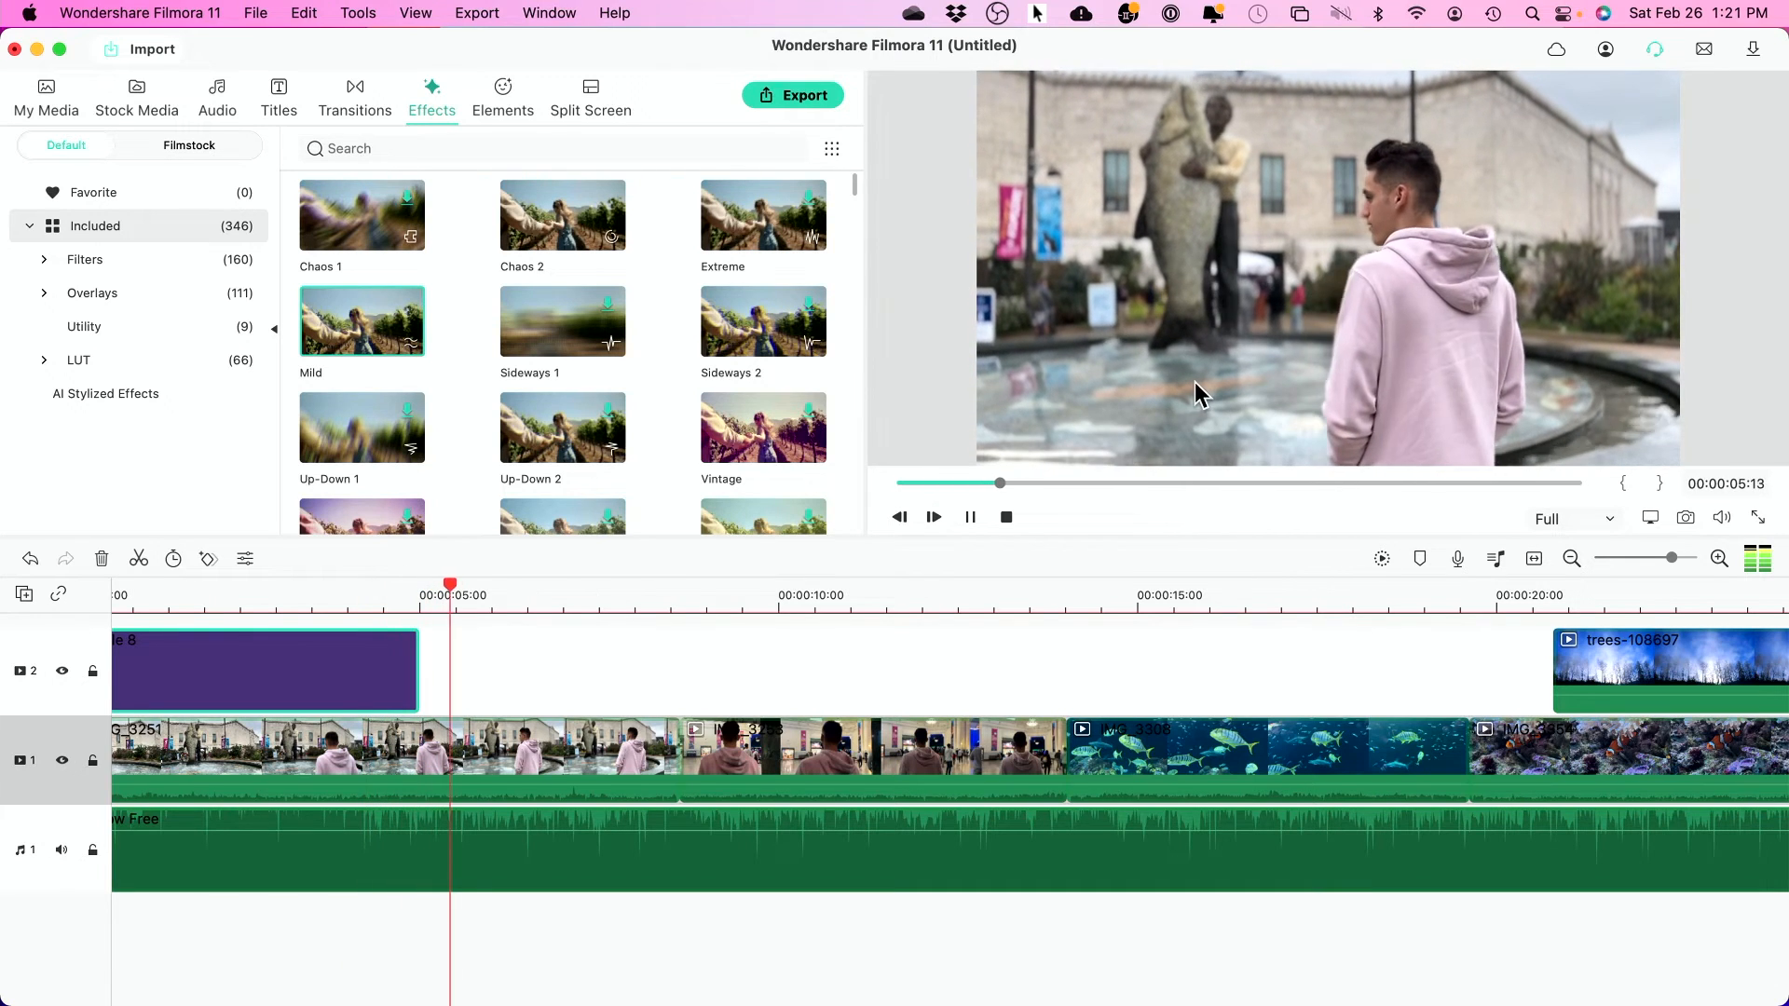
key("space")
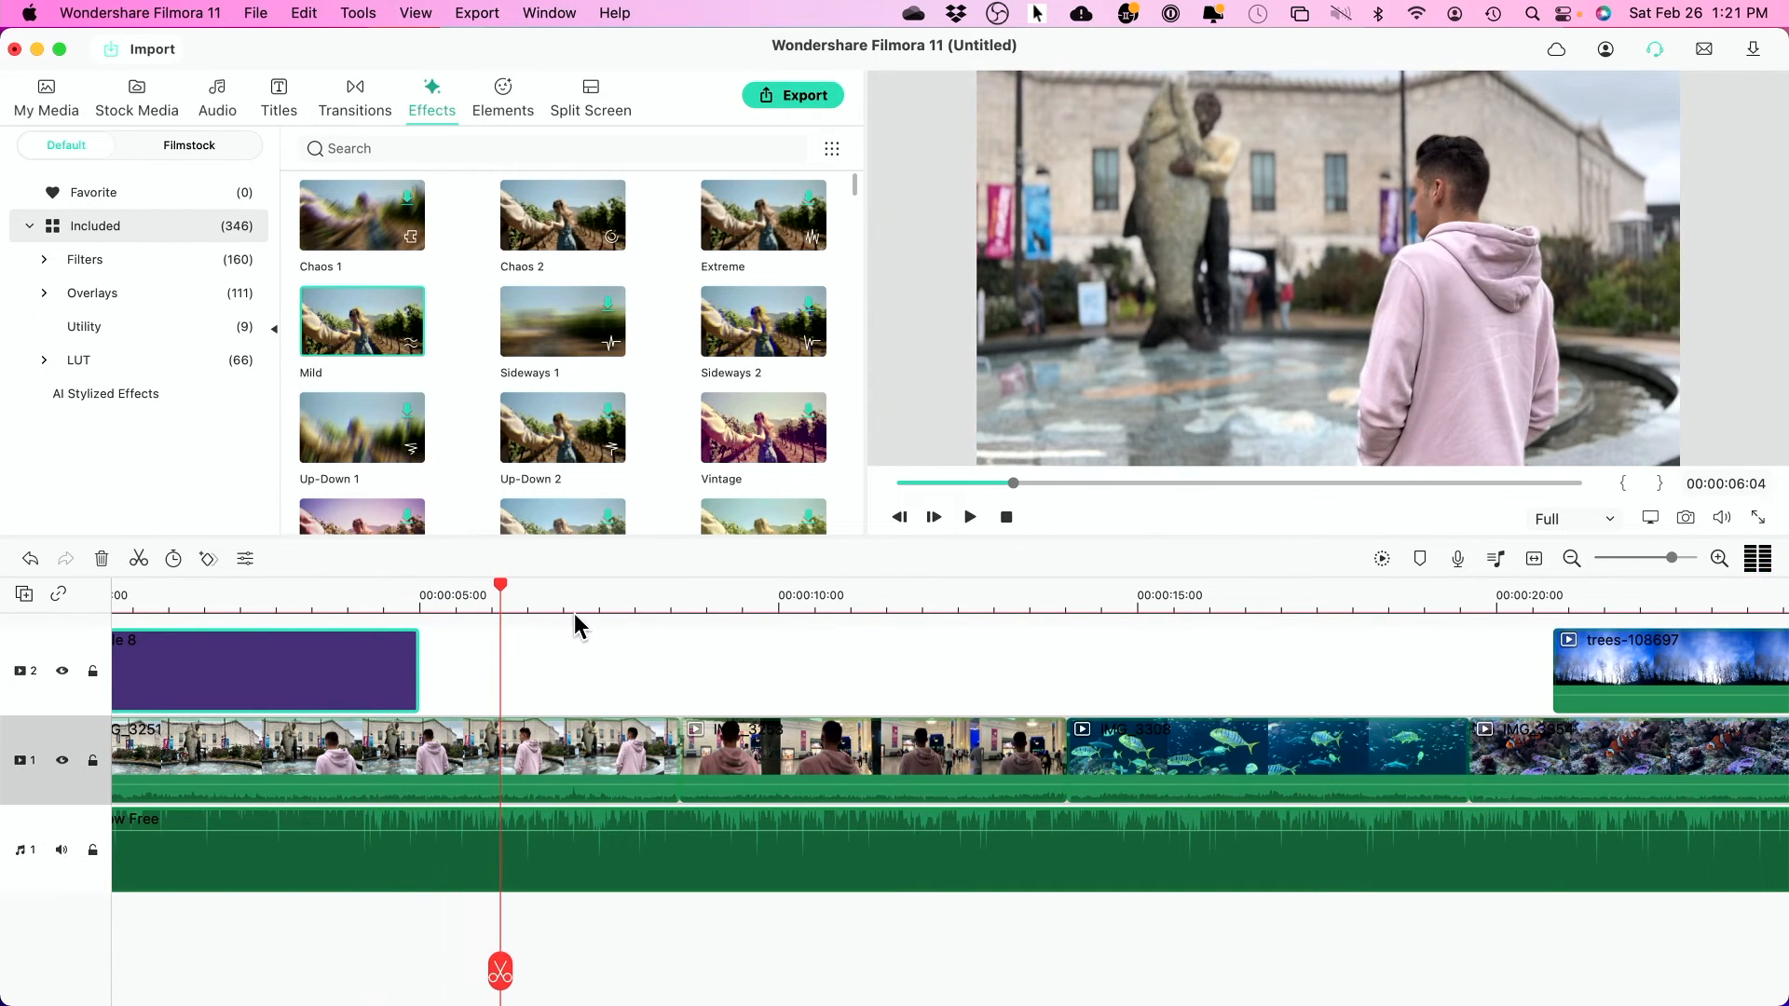
scroll(699, 330, "down", 5)
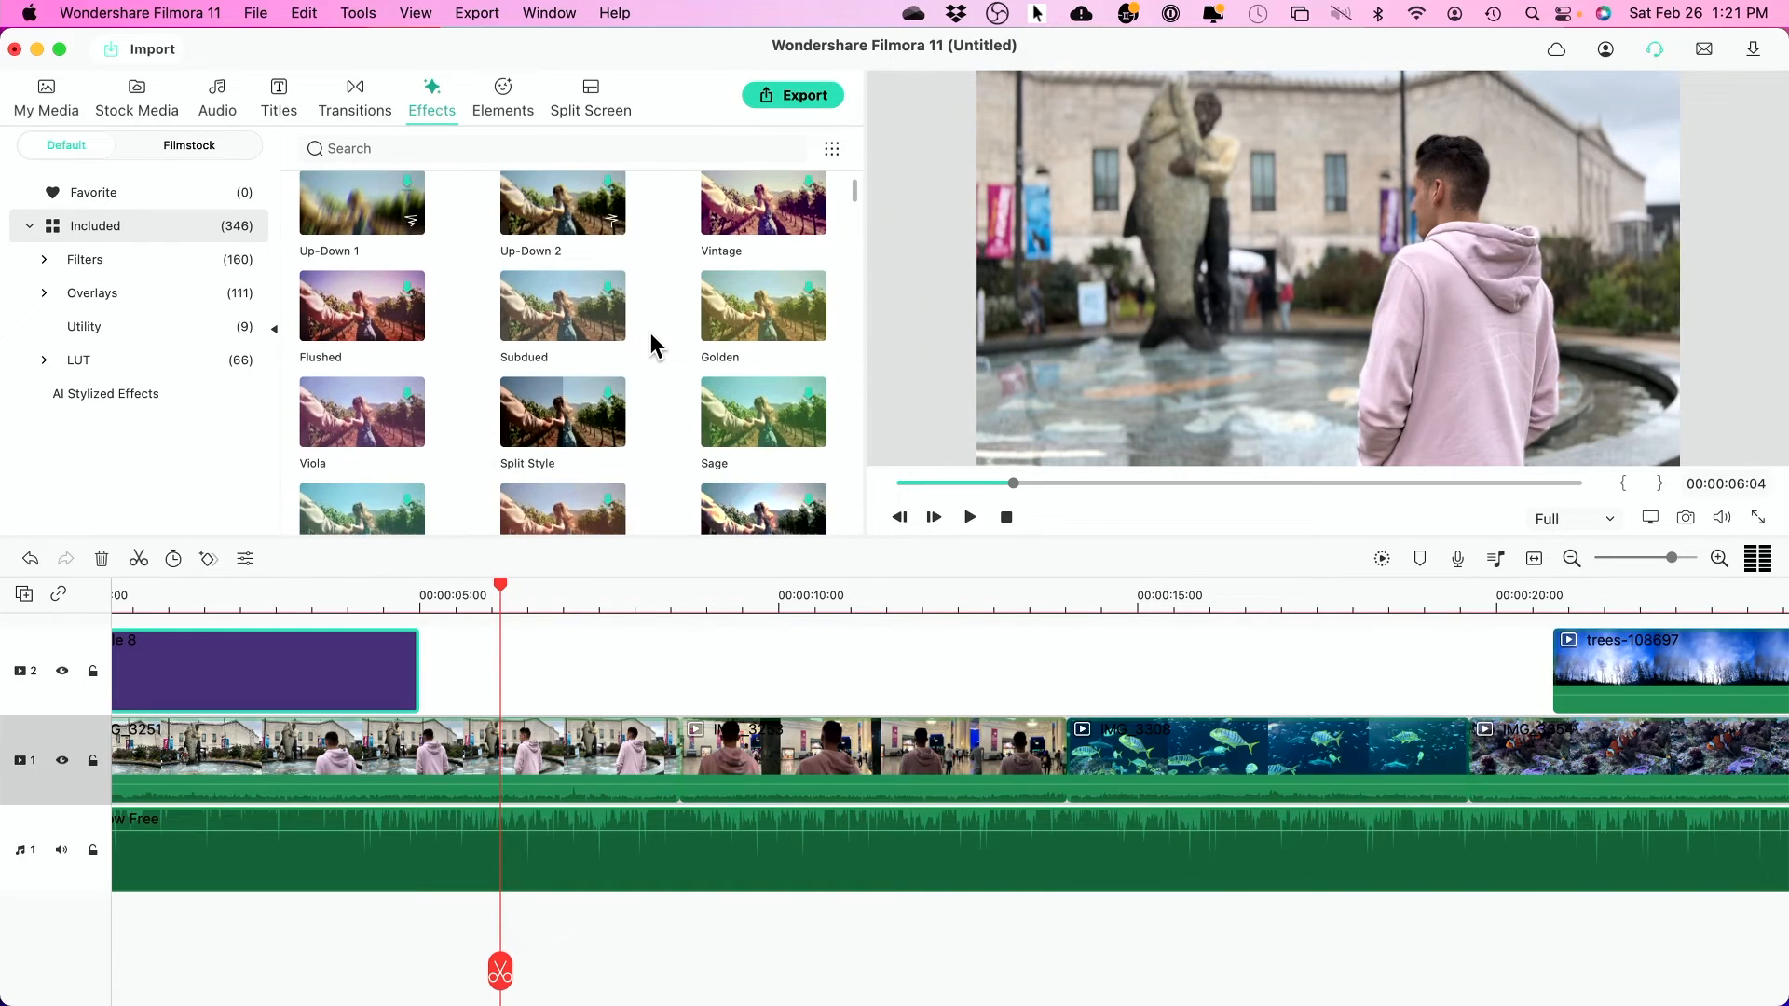
left_click_drag(757, 302, 423, 753)
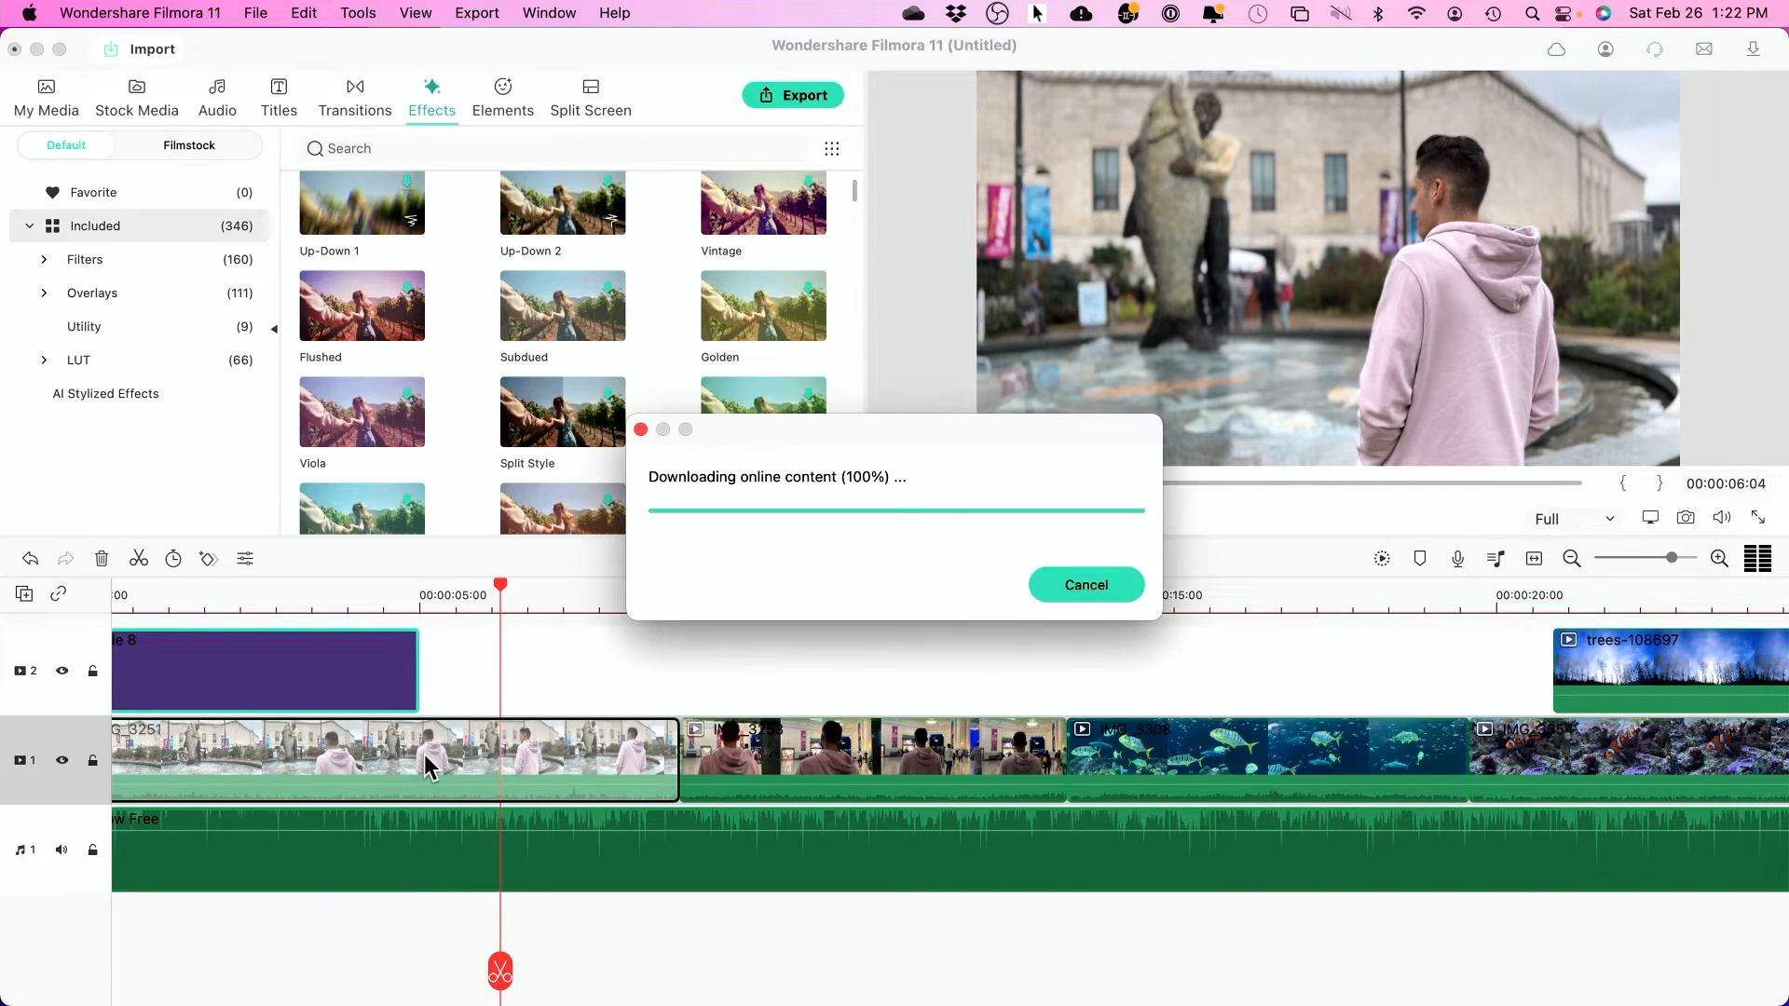
key("space")
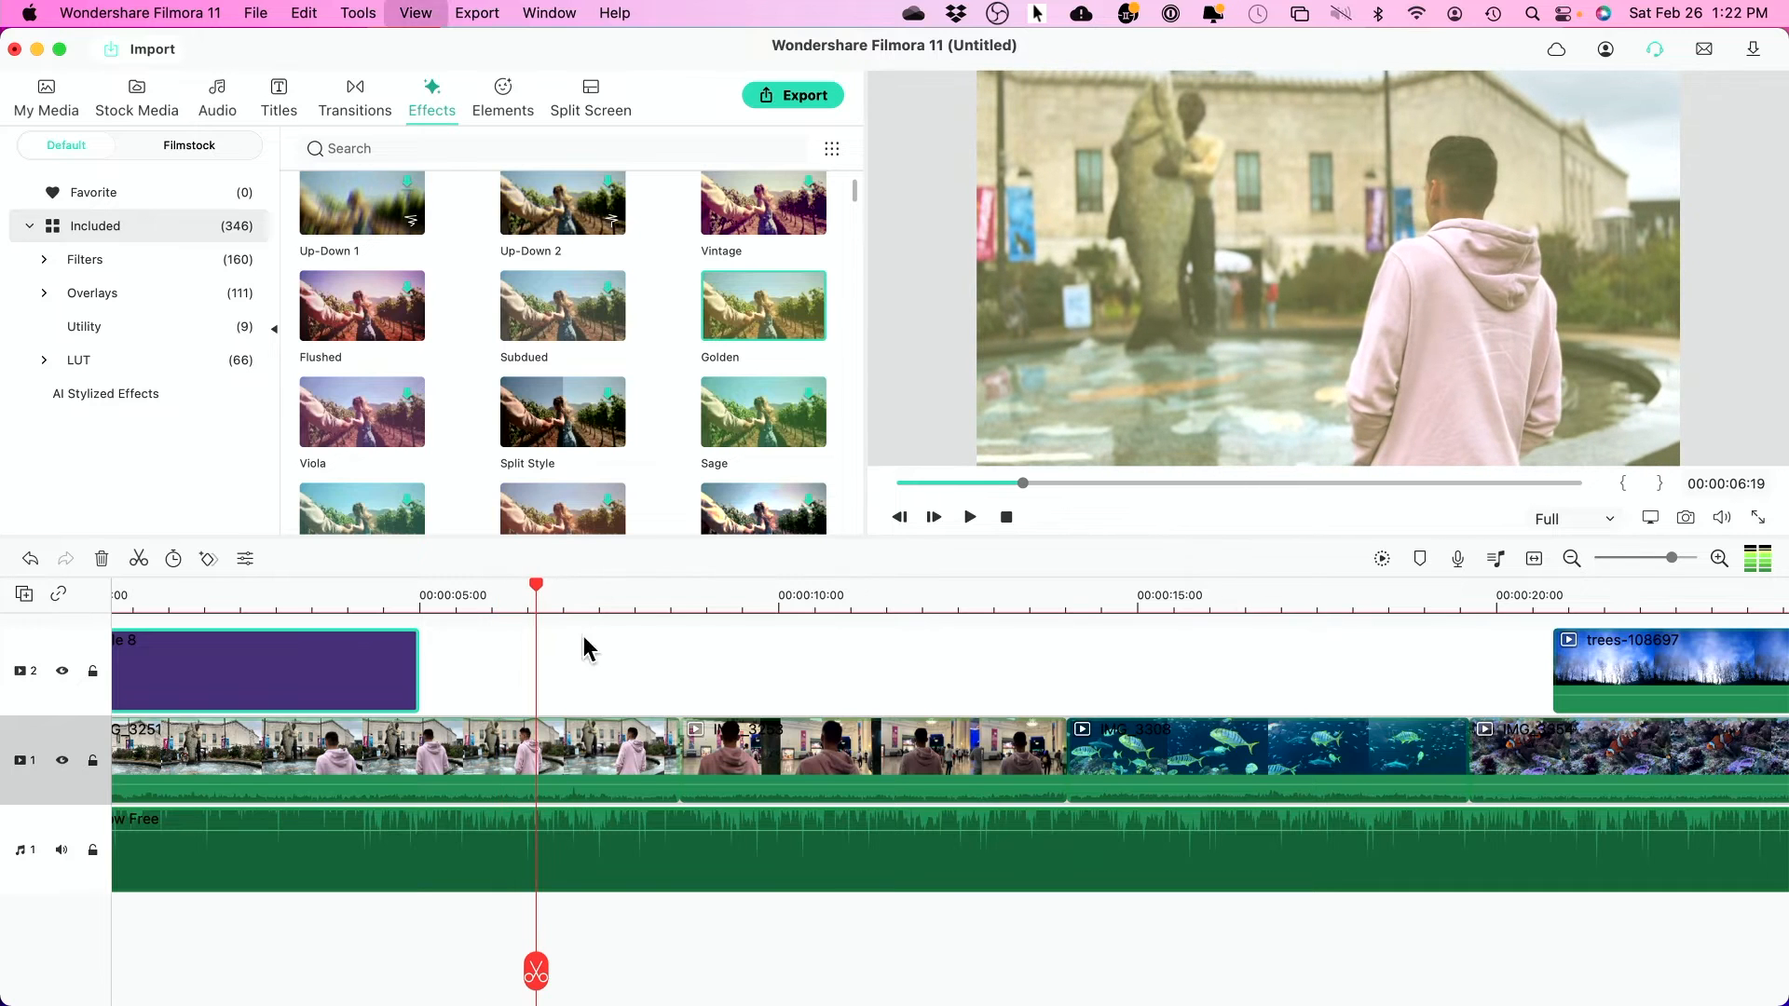
- Zoom out the timeline and preview the whole video from the beginning
left_click_drag(391, 592, 52, 619)
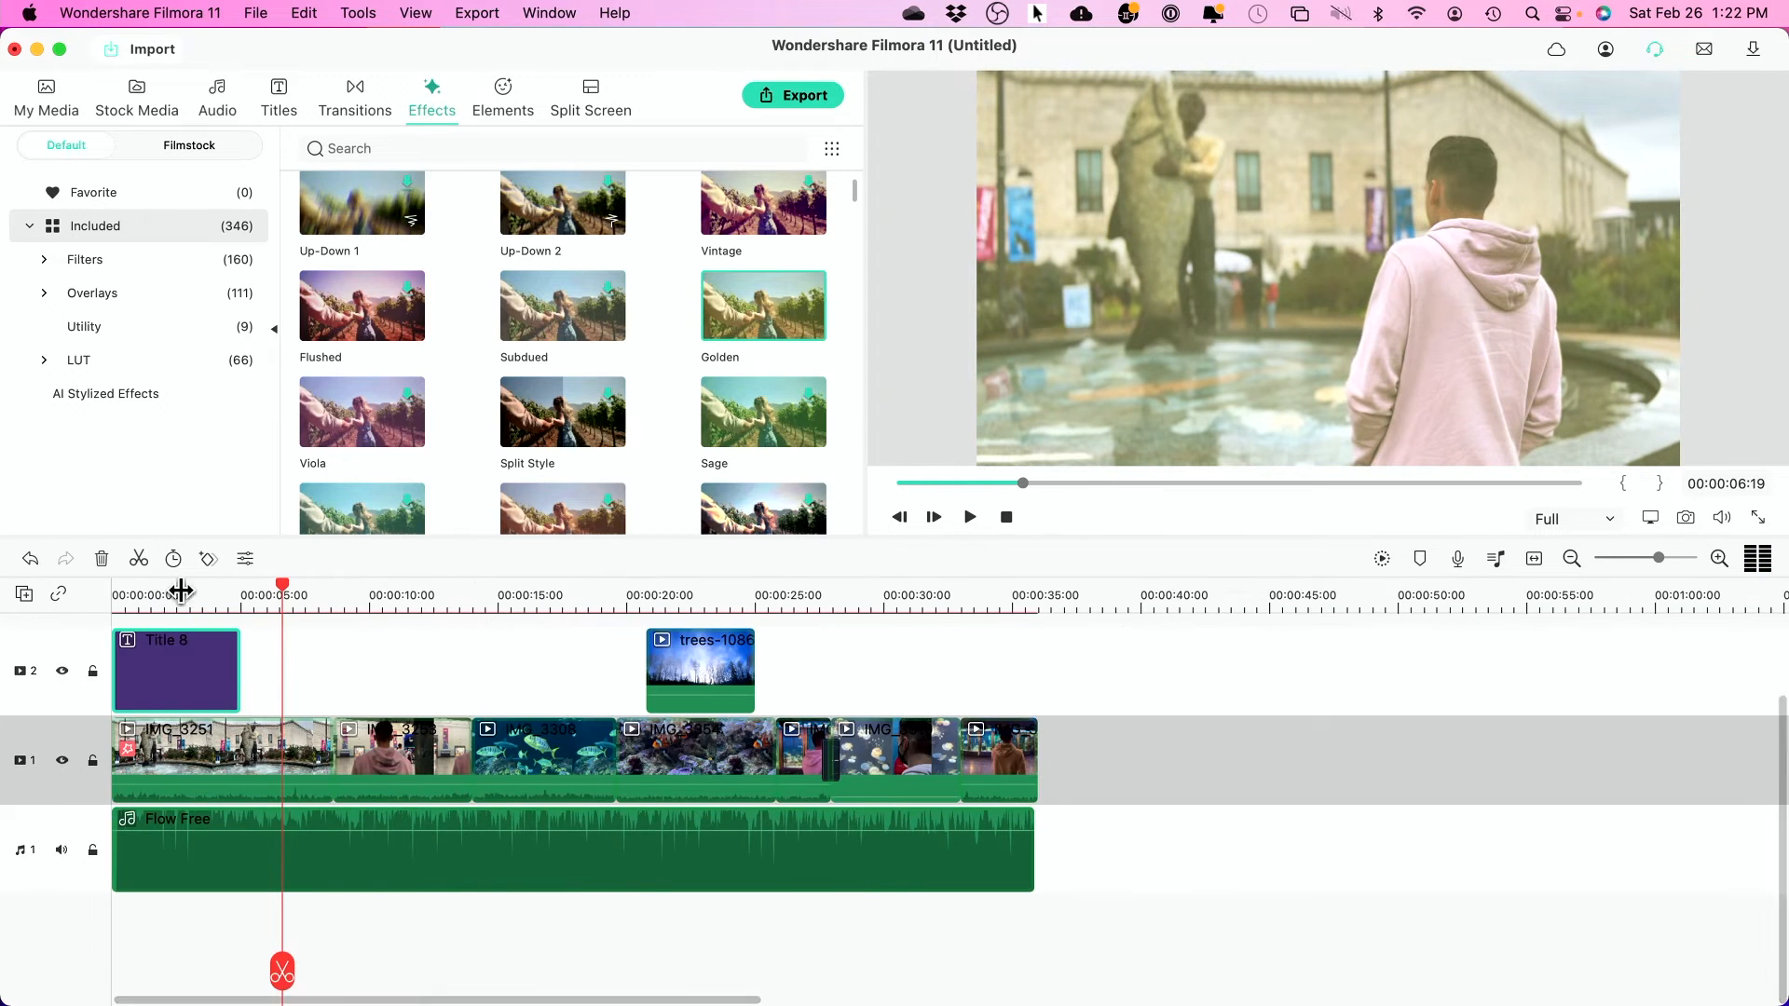
left_click_drag(283, 593, 15, 603)
key("space")
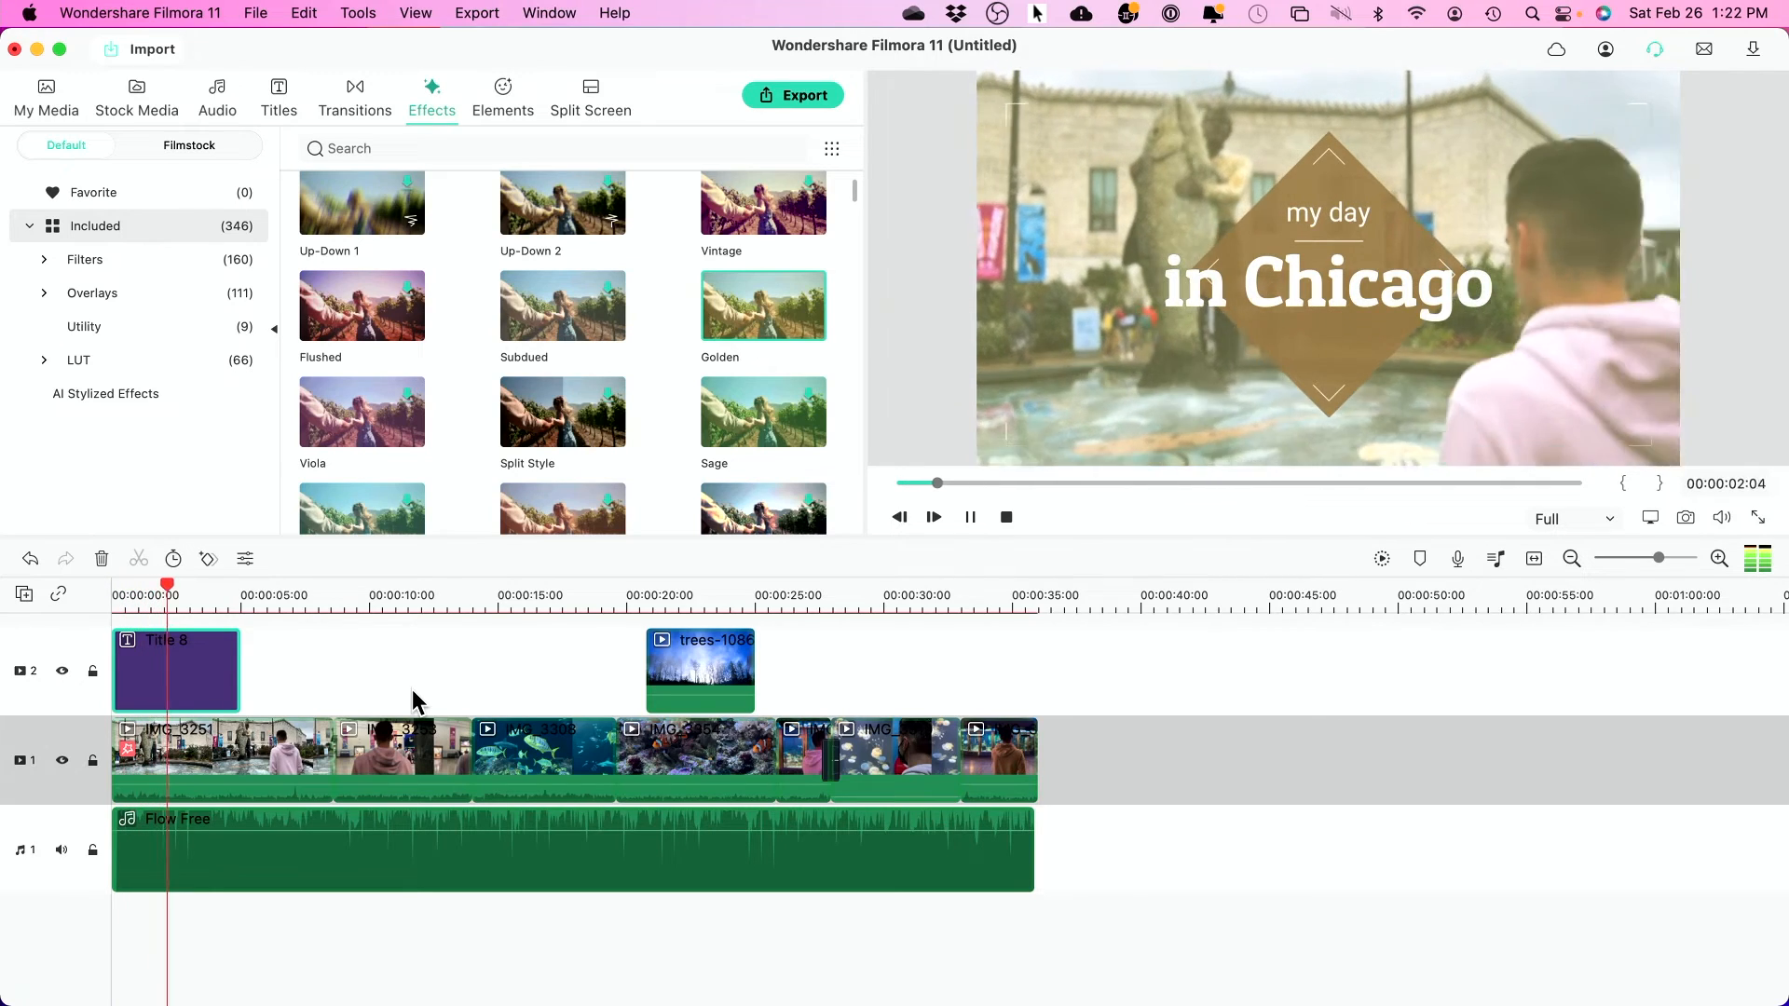
key("space")
- Scroll the effects grid and expand the Filters category in the sidebar
scroll(639, 419, "down", 5)
scroll(639, 419, "down", 10)
scroll(640, 419, "down", 5)
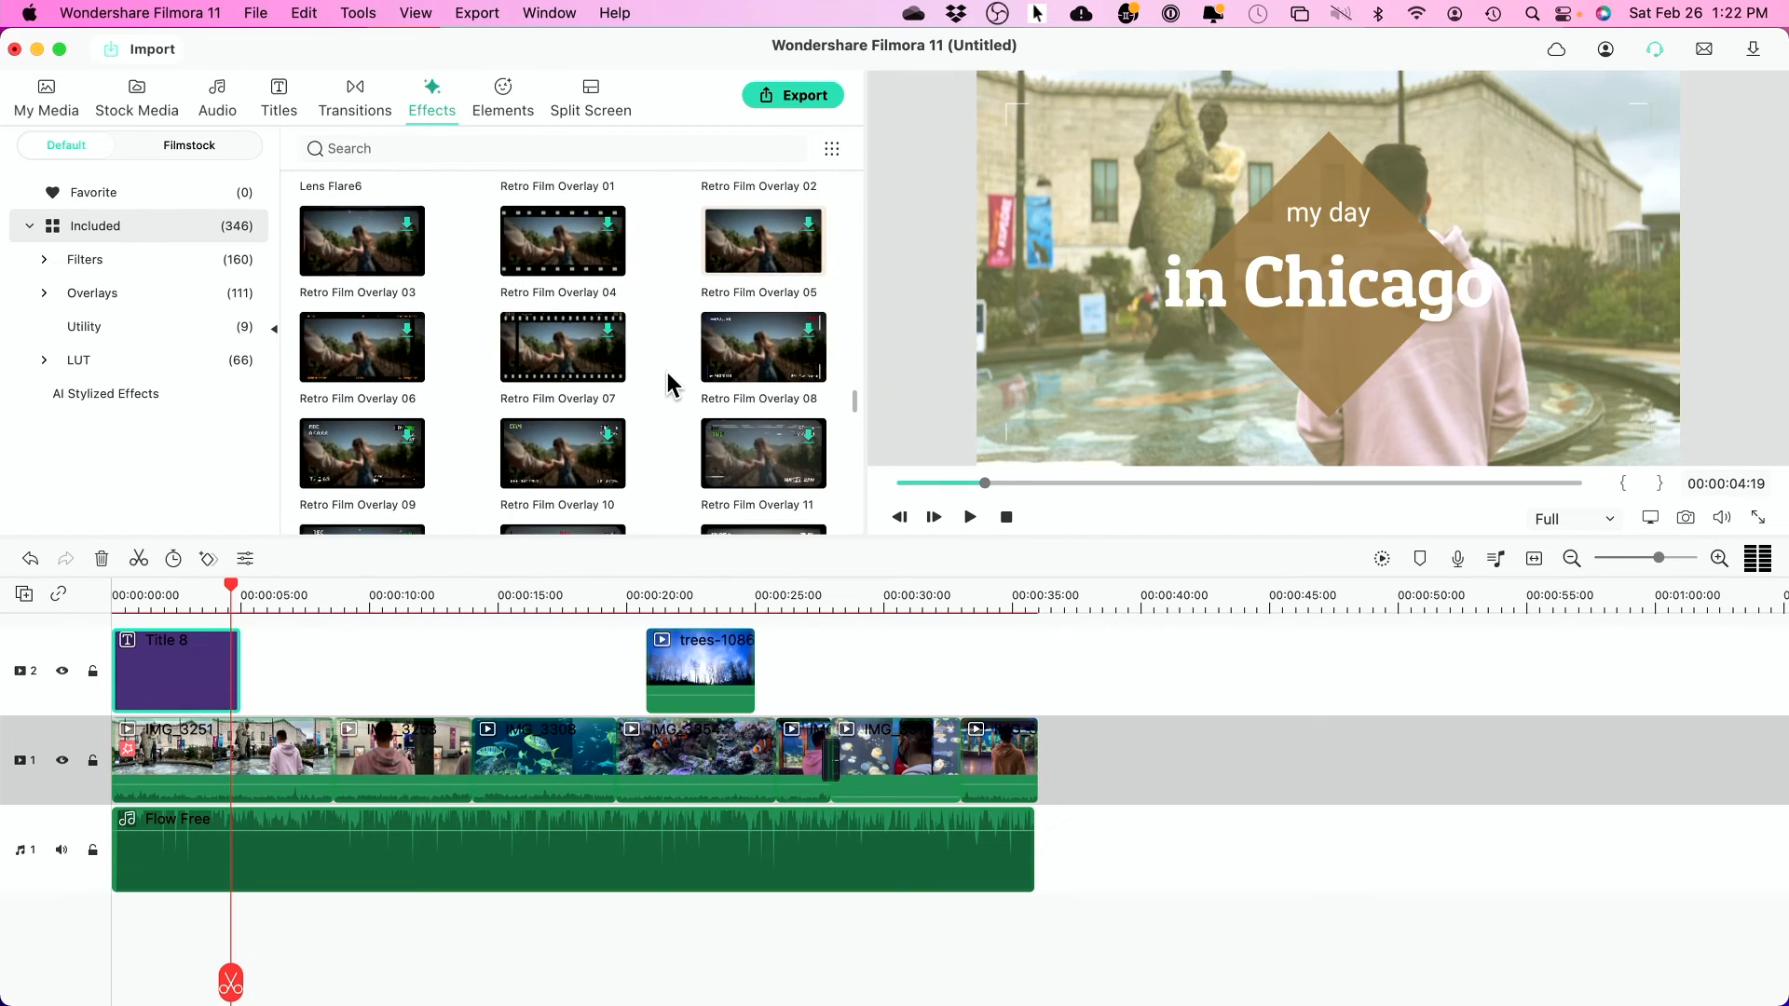
scroll(667, 383, "down", 2)
left_click(75, 265)
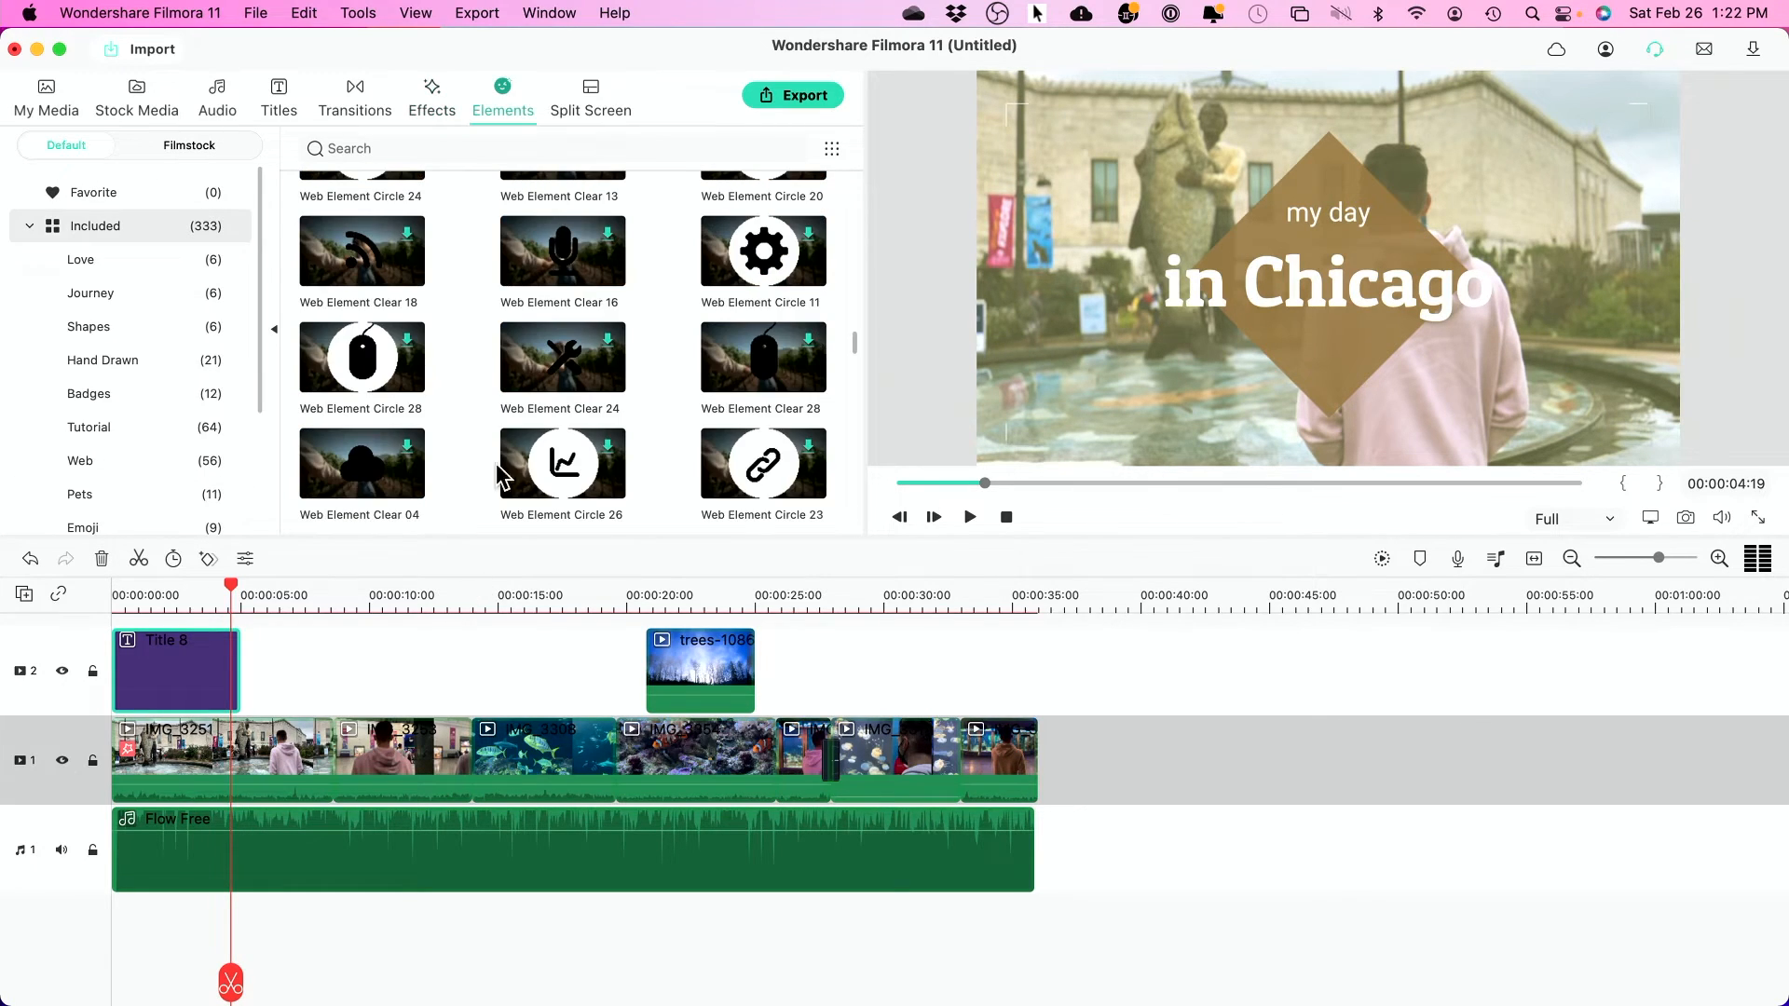
- Place the sparkle burst element on track 2 over the jellyfish clip near 28 seconds
scroll(466, 400, "up", 10)
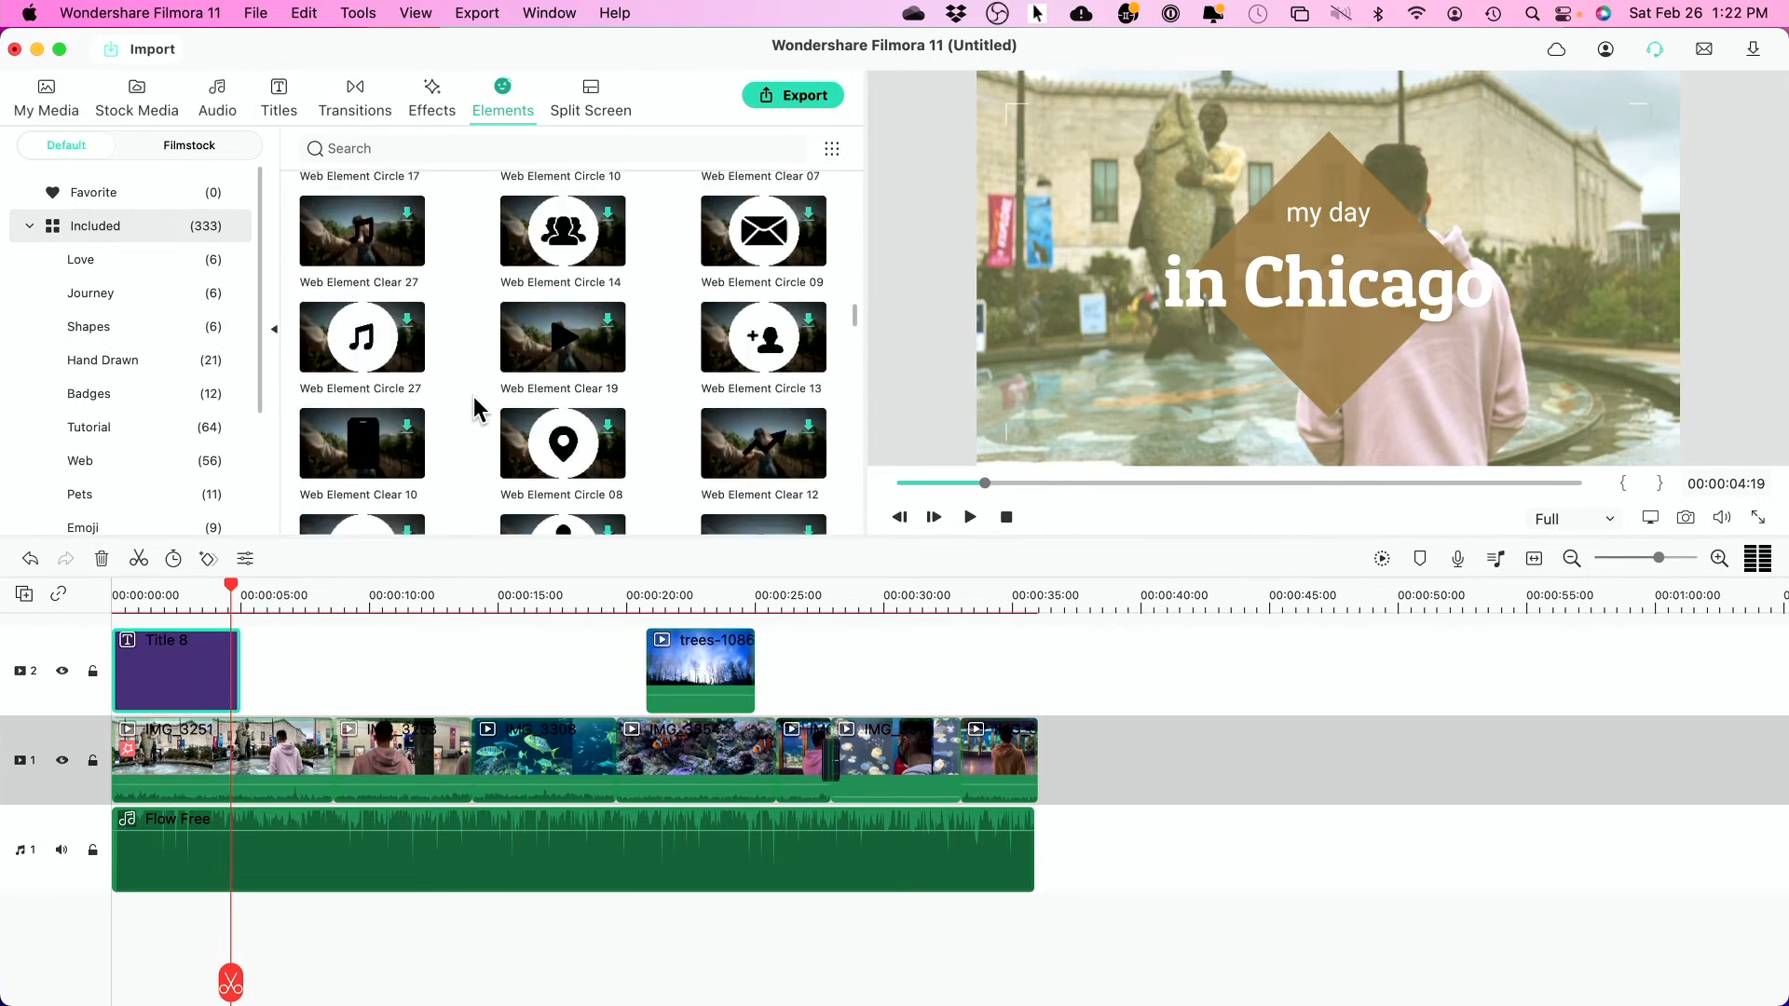
scroll(473, 395, "up", 5)
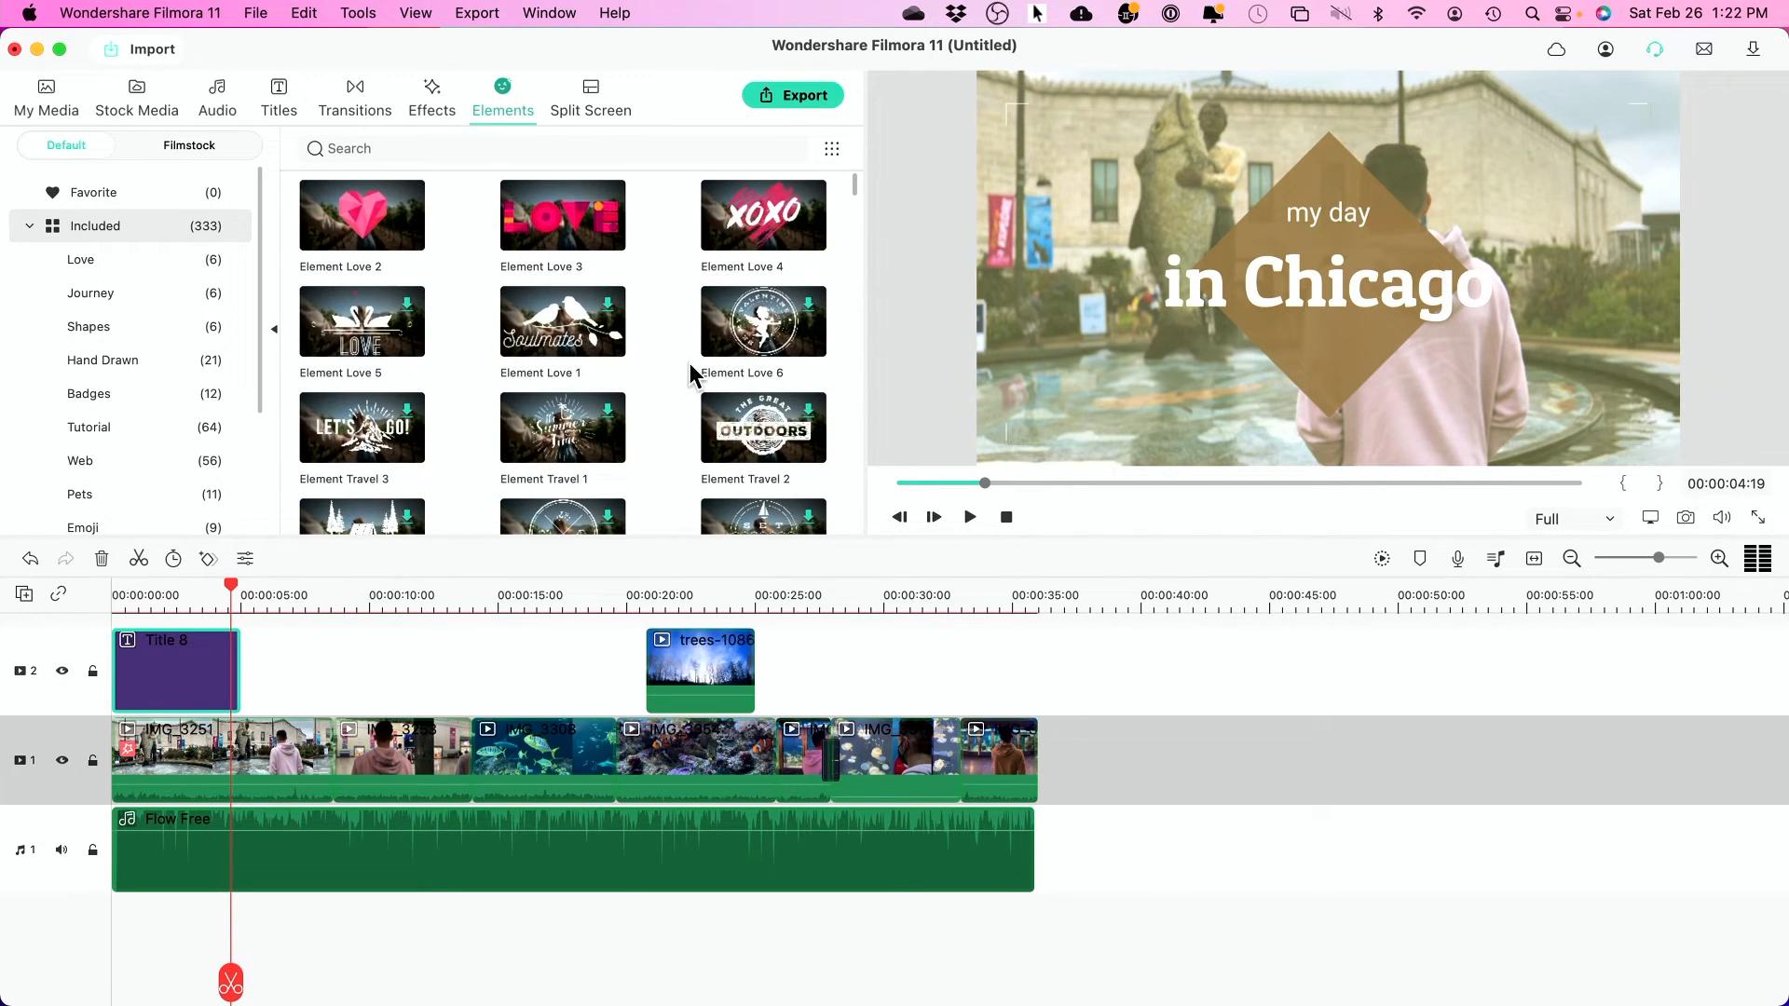
scroll(696, 373, "down", 1)
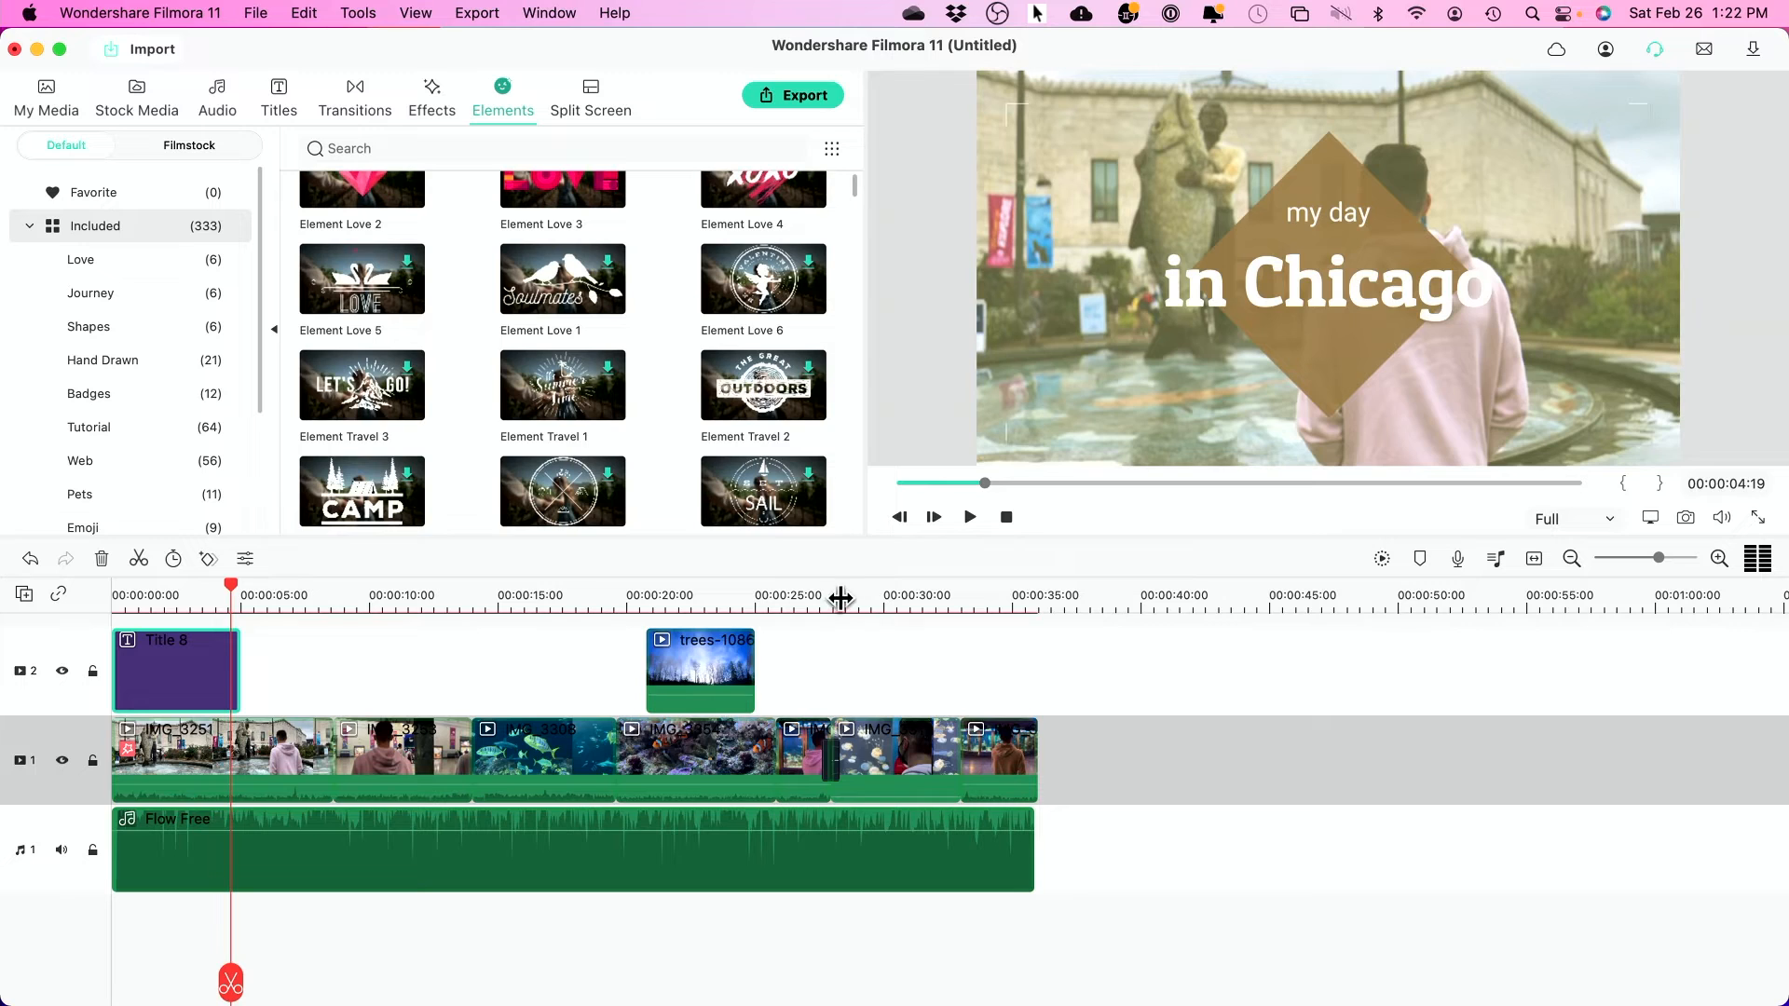
left_click(841, 600)
scroll(750, 272, "down", 6)
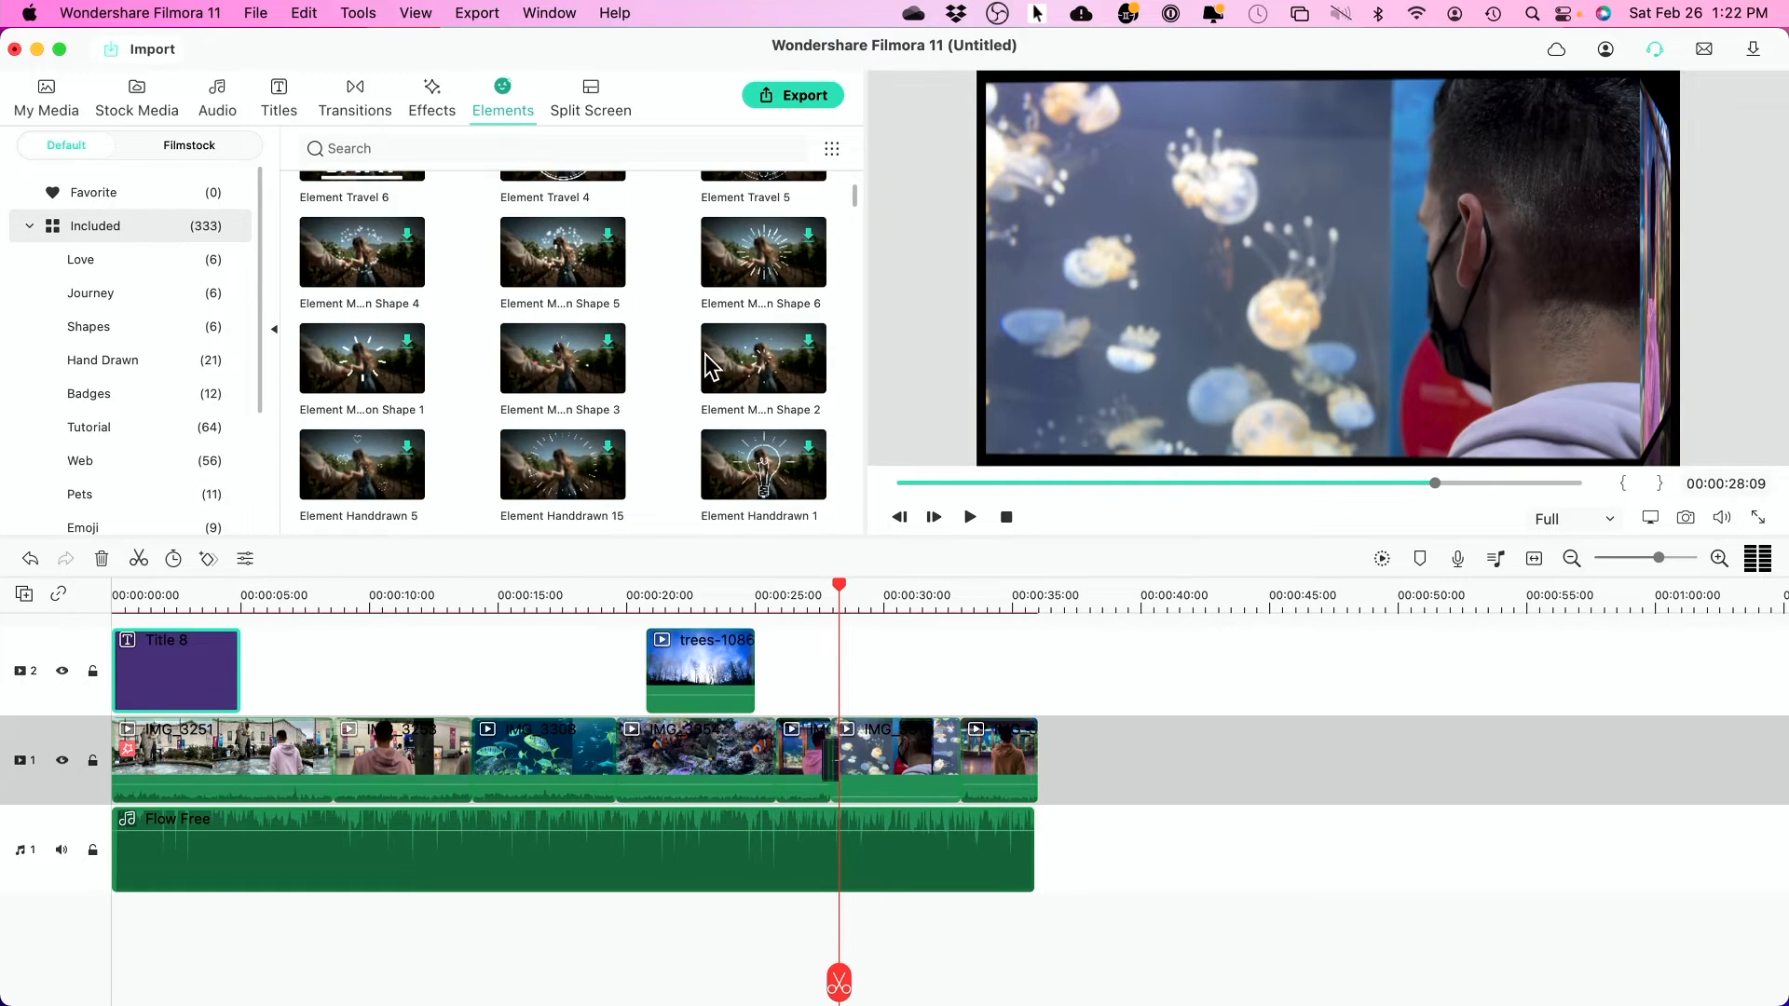
left_click_drag(750, 270, 811, 694)
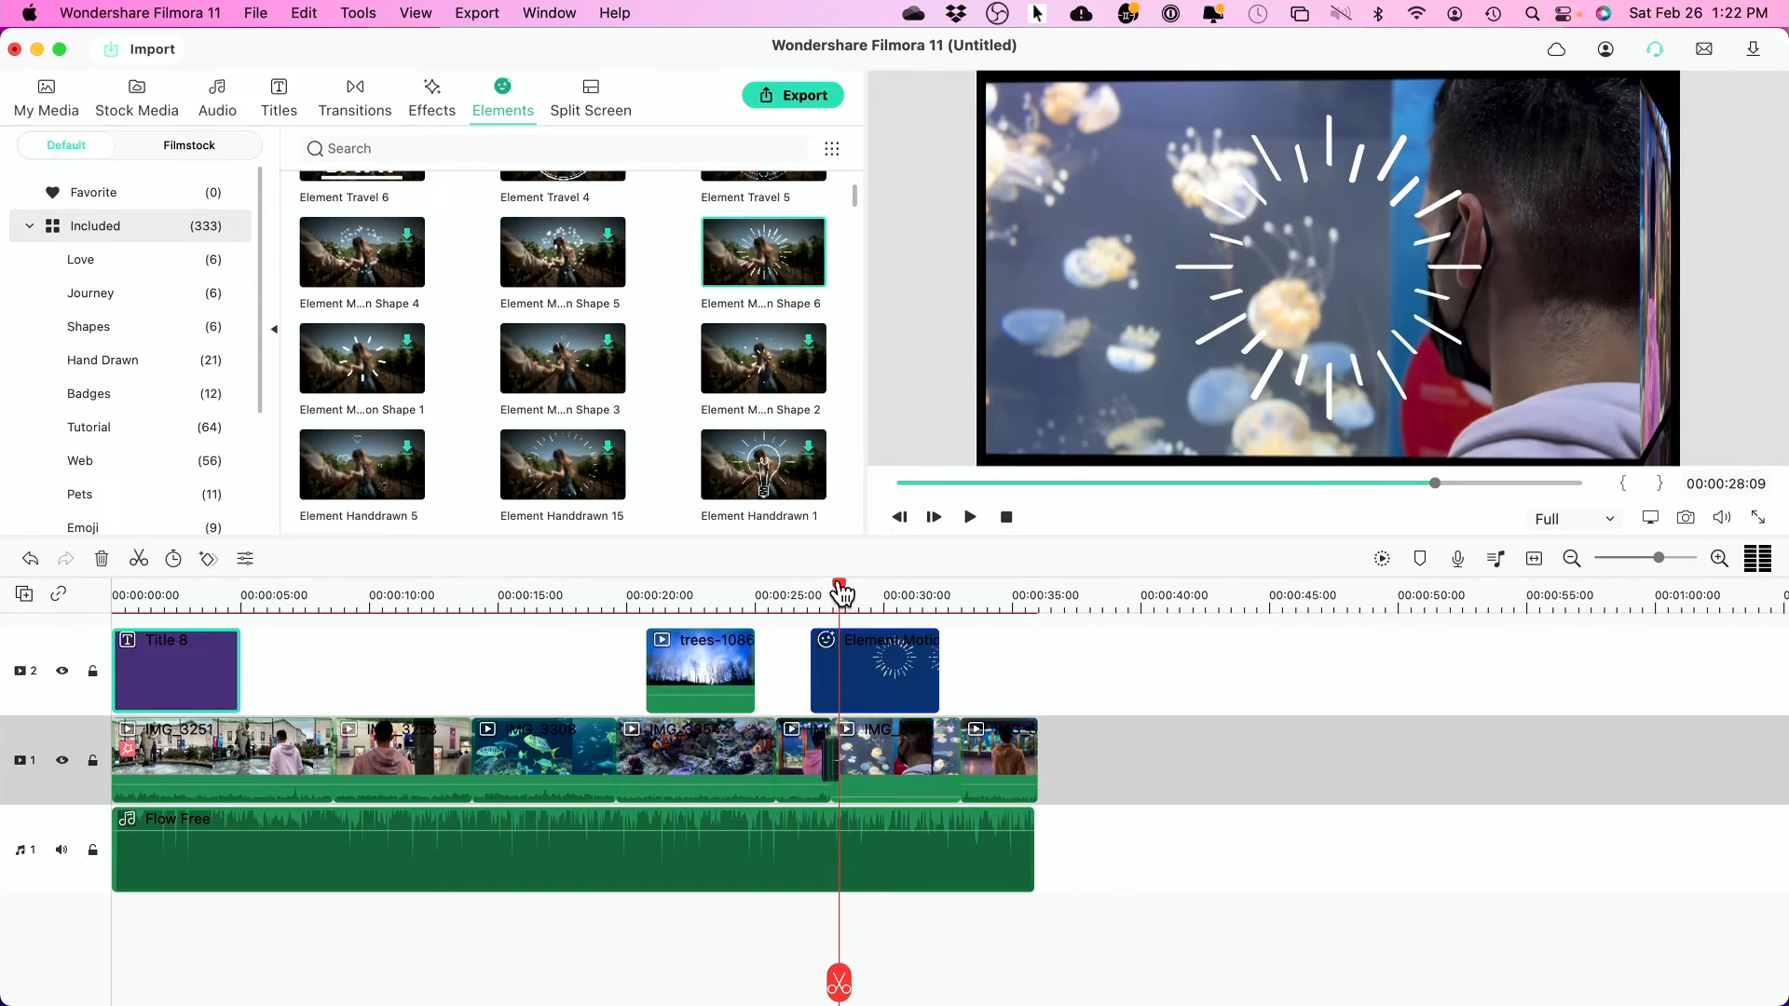
- Preview the sparkle, then shift it right in the frame to X 419.7
left_click_drag(841, 593, 784, 592)
key("space")
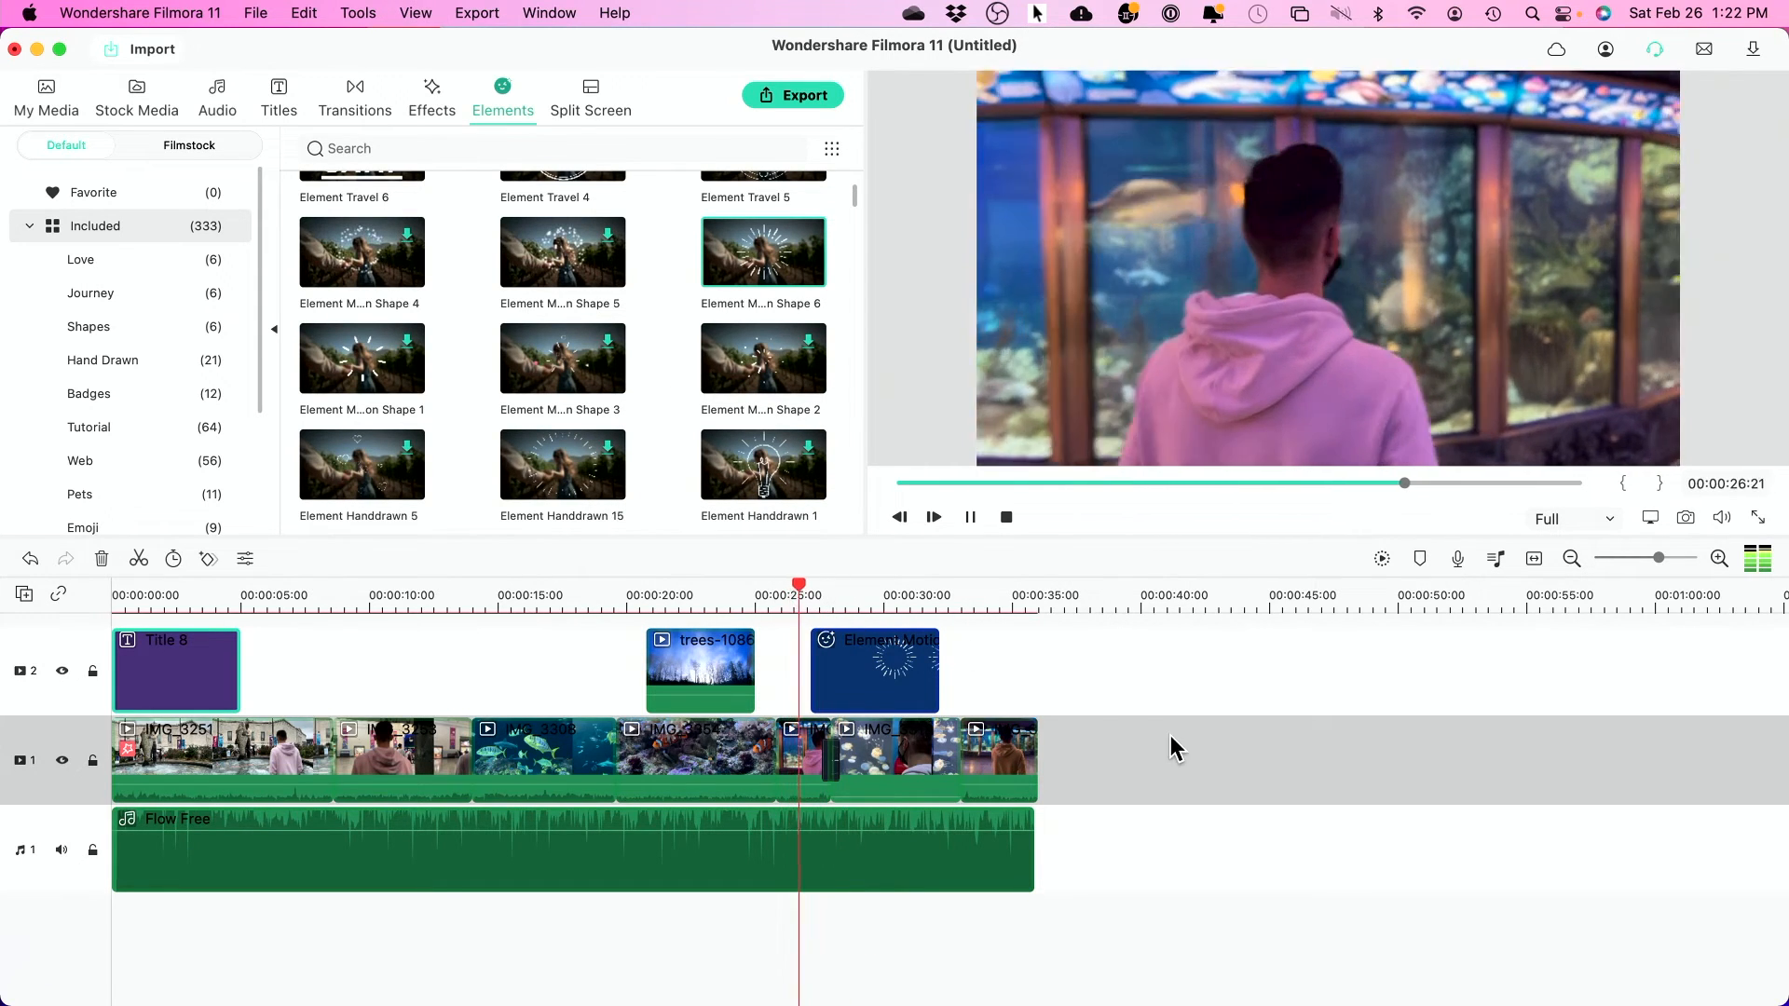
key("space")
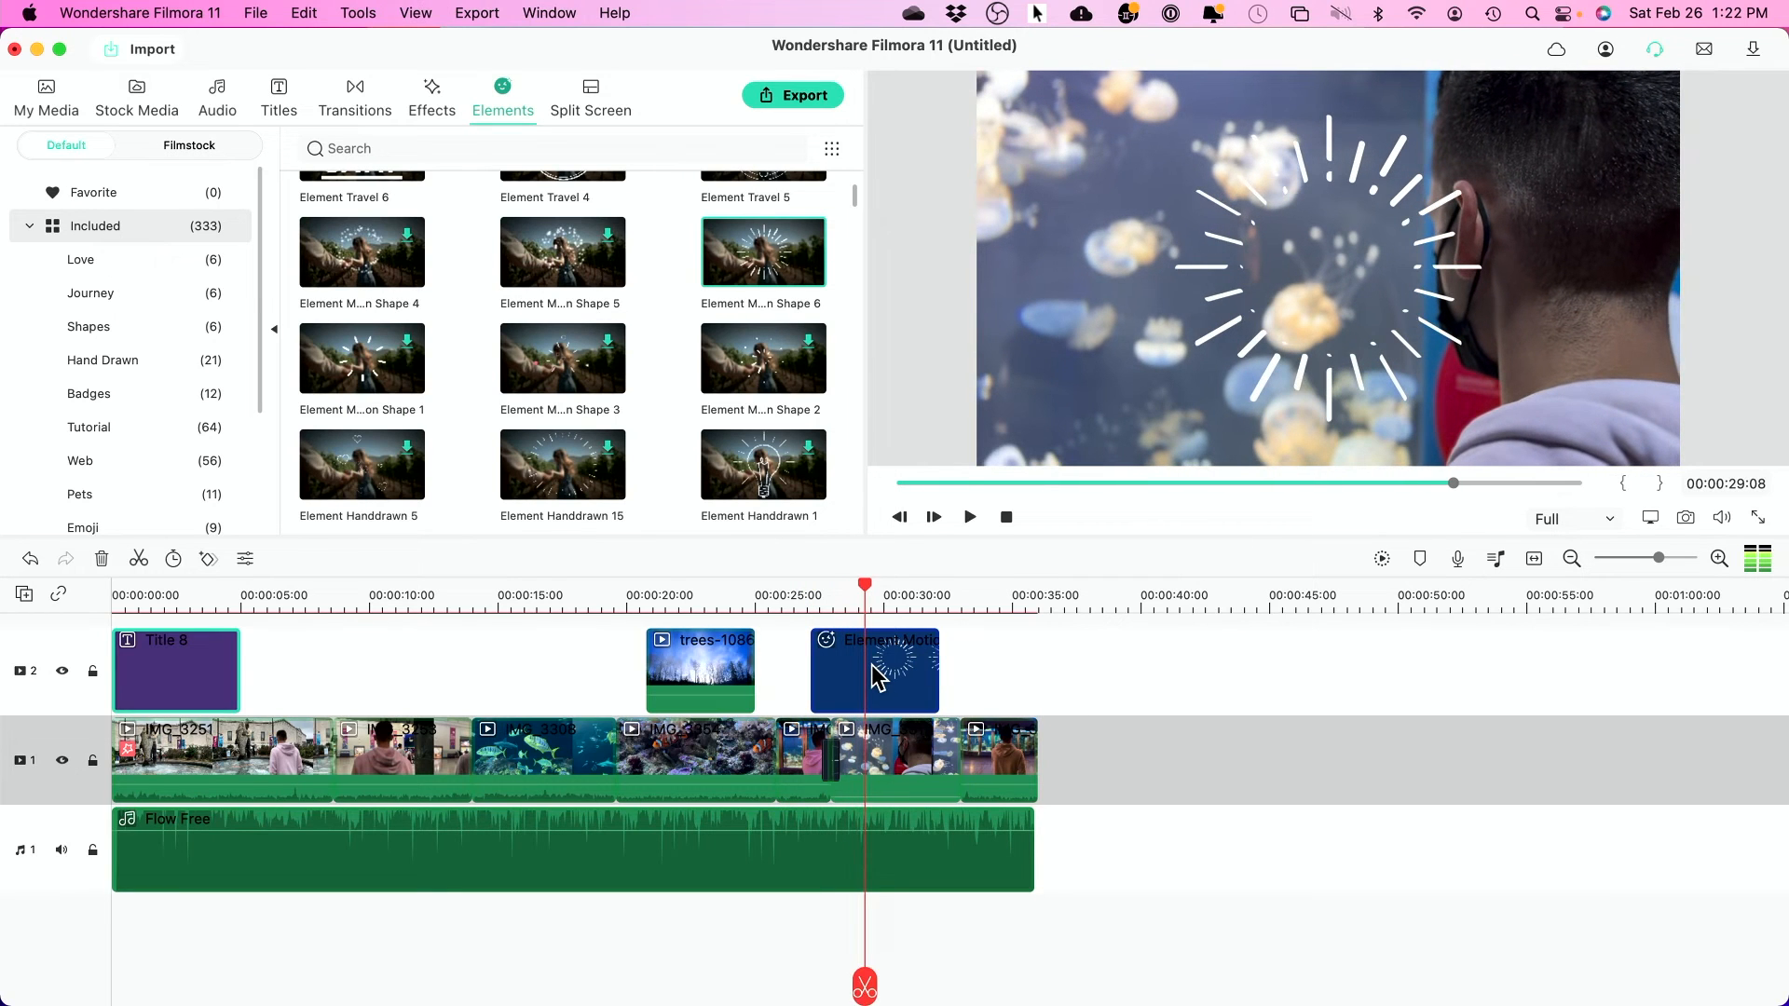
double_click(879, 677)
left_click_drag(1375, 304, 1525, 310)
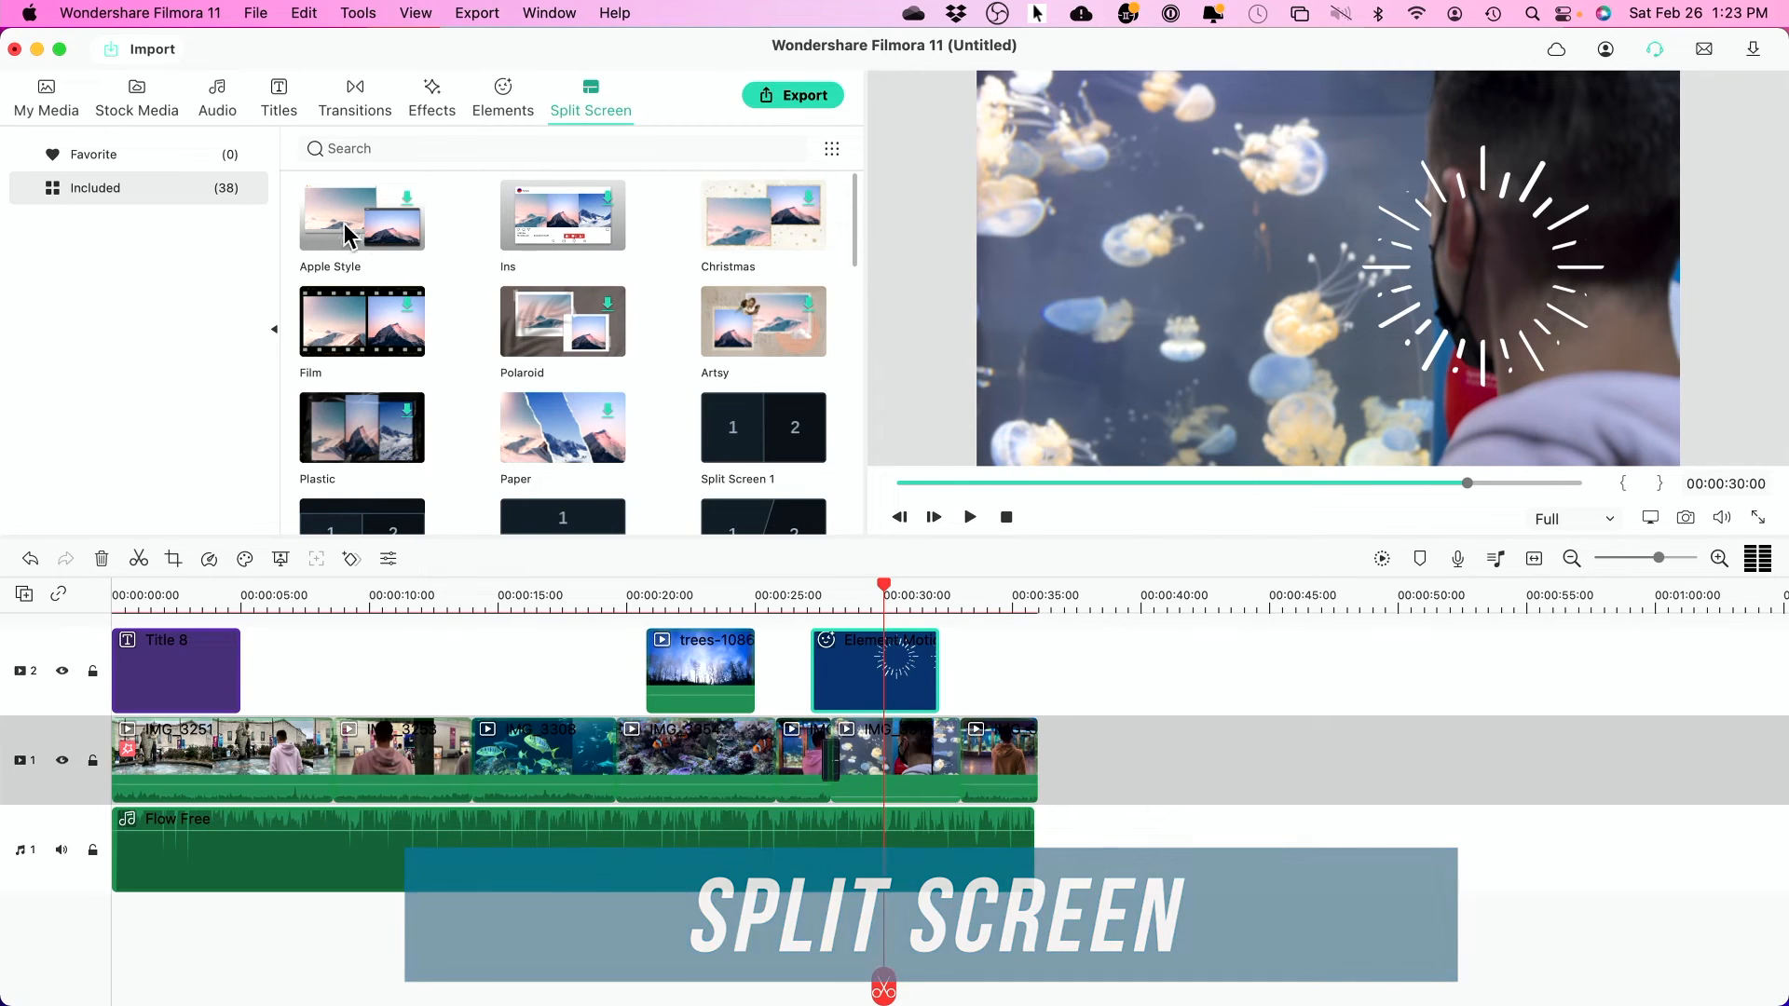
- Add the Paper split-screen template after the last clip on track 1
scroll(603, 312, "down", 3)
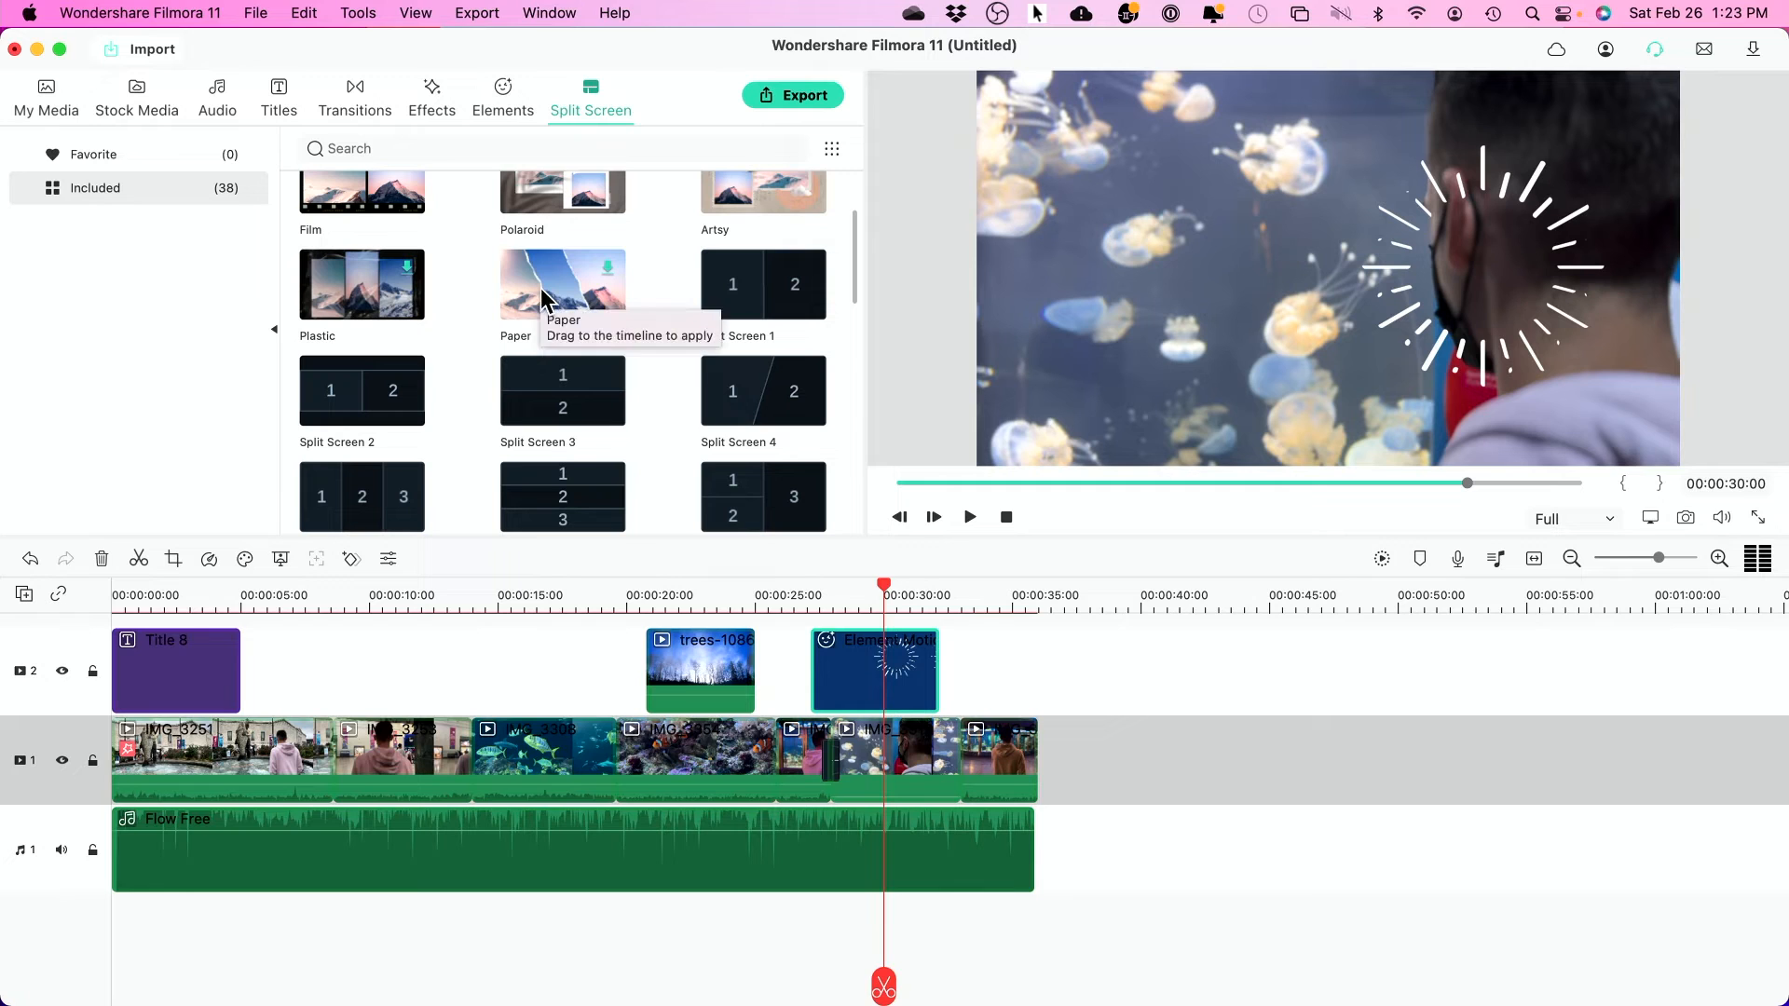
left_click(541, 601)
left_click_drag(563, 311, 1047, 785)
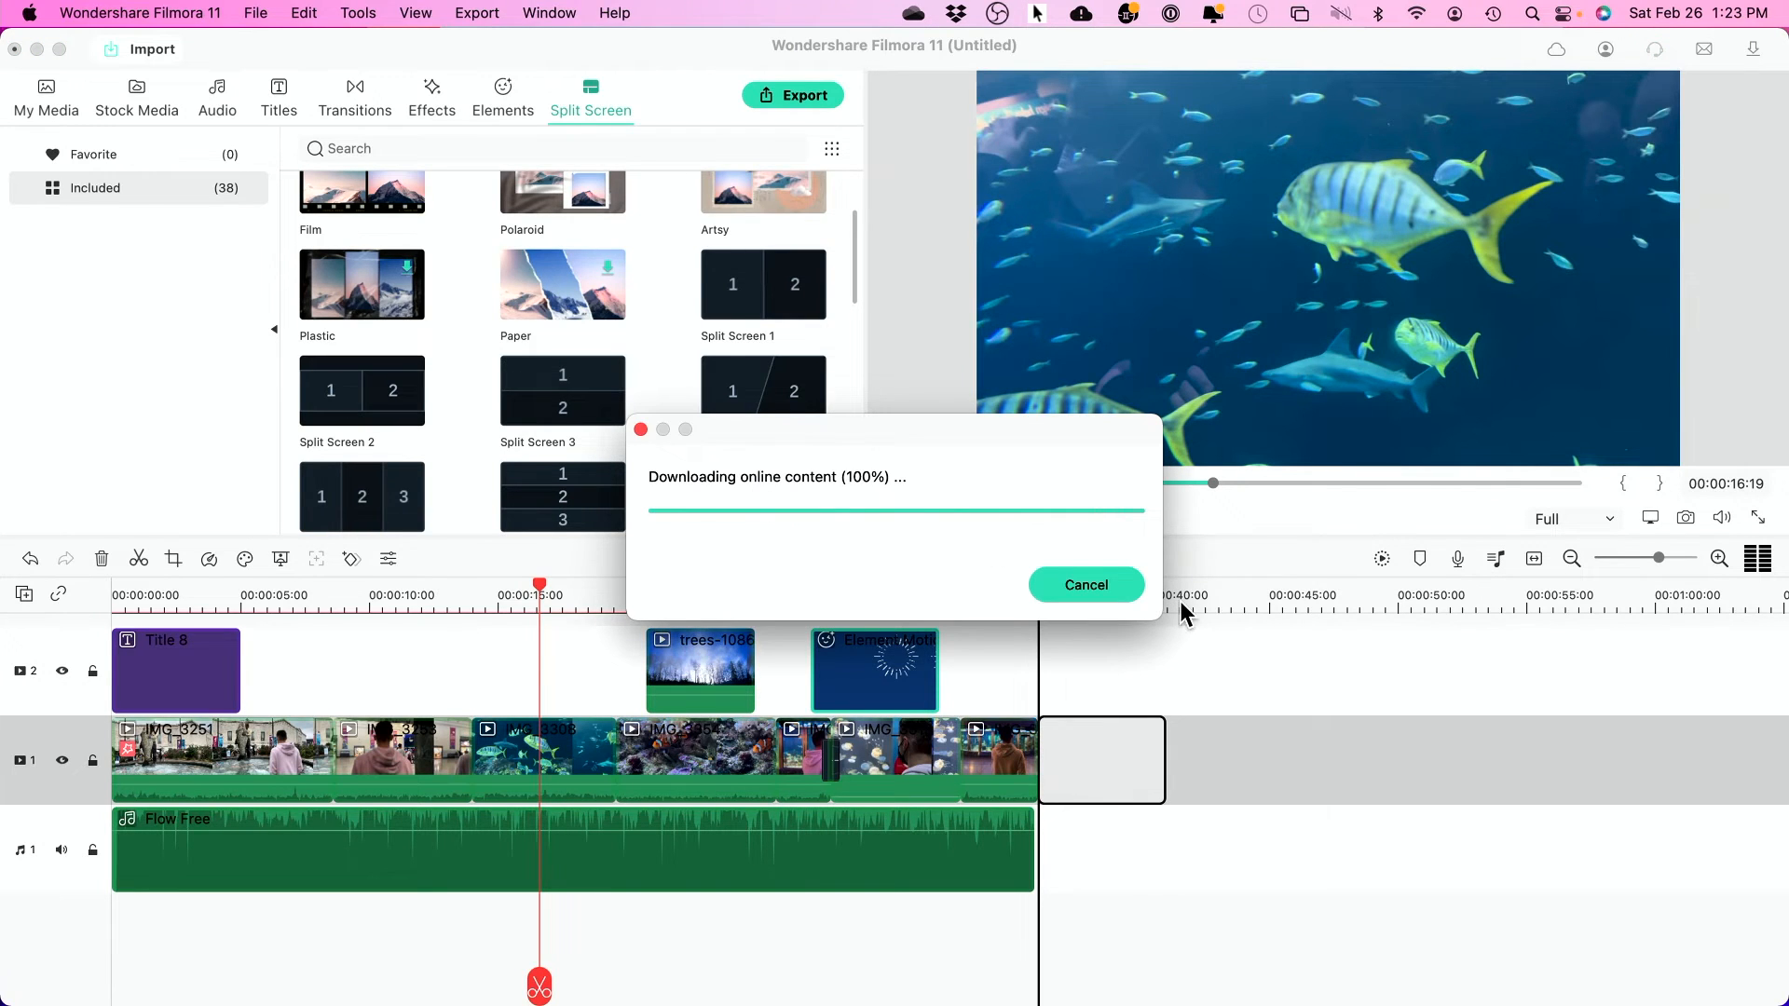
key("space")
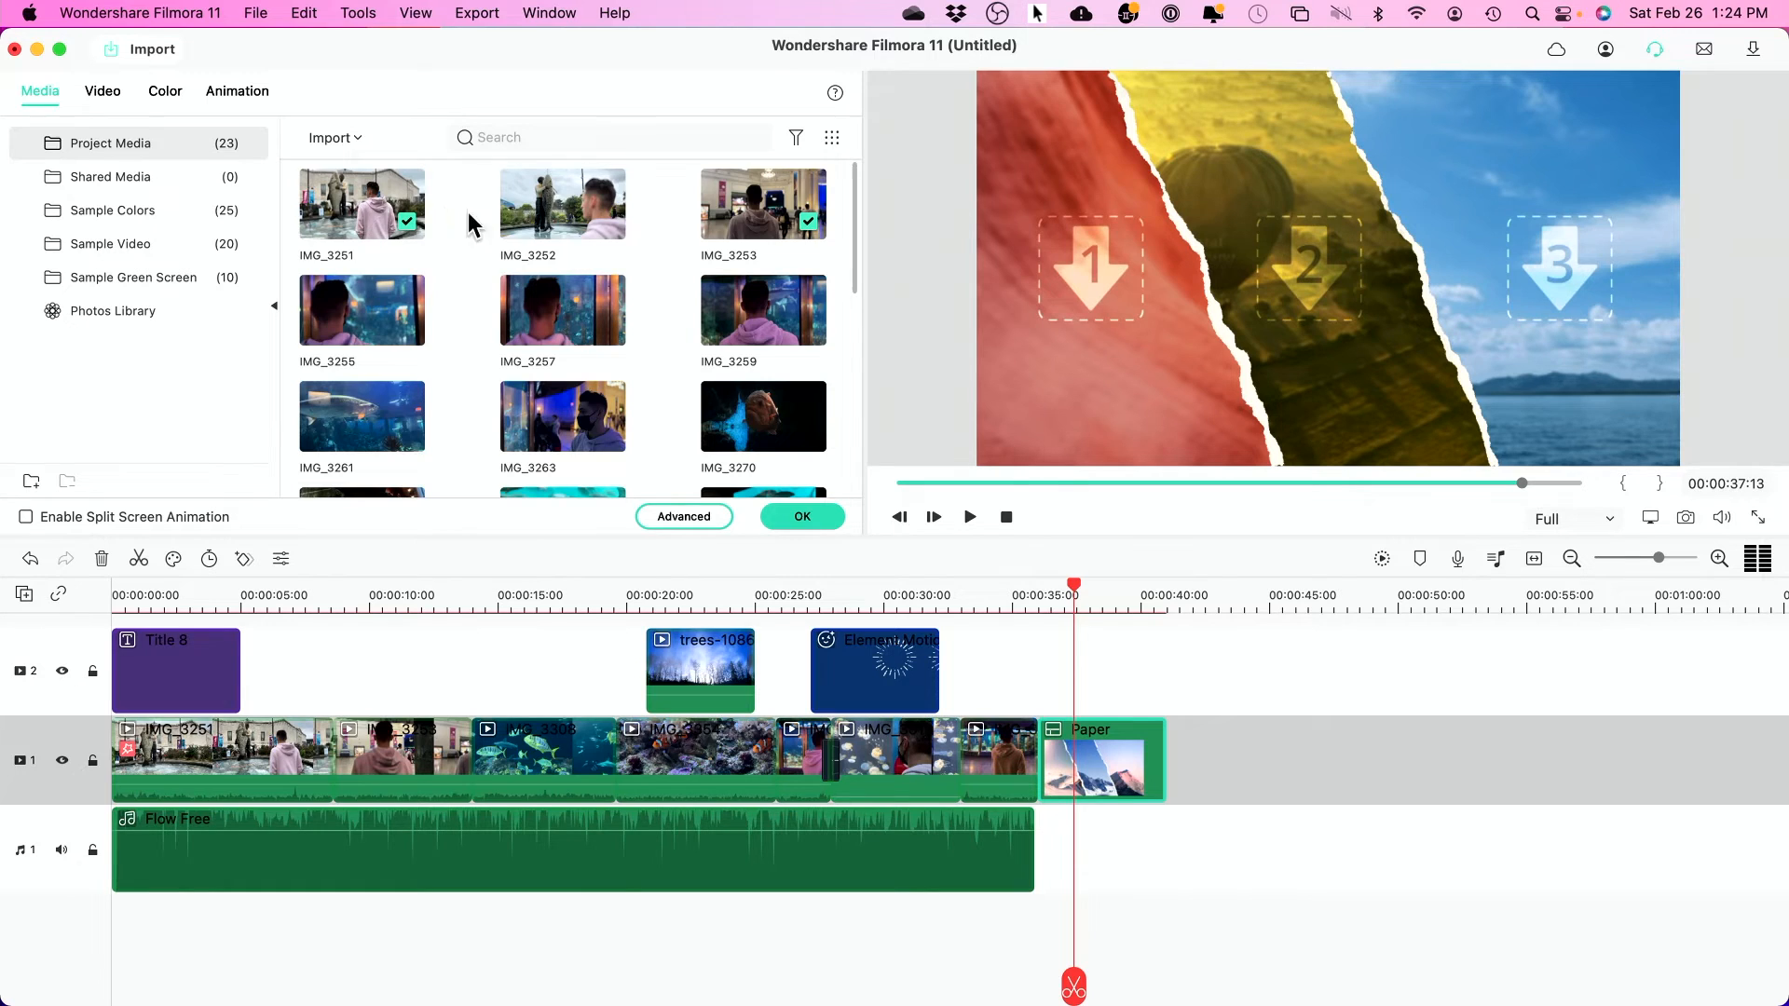
- Fill the three Paper panels with IMG_3274, IMG_3283 and IMG_3308, then play the result
scroll(571, 360, "down", 3)
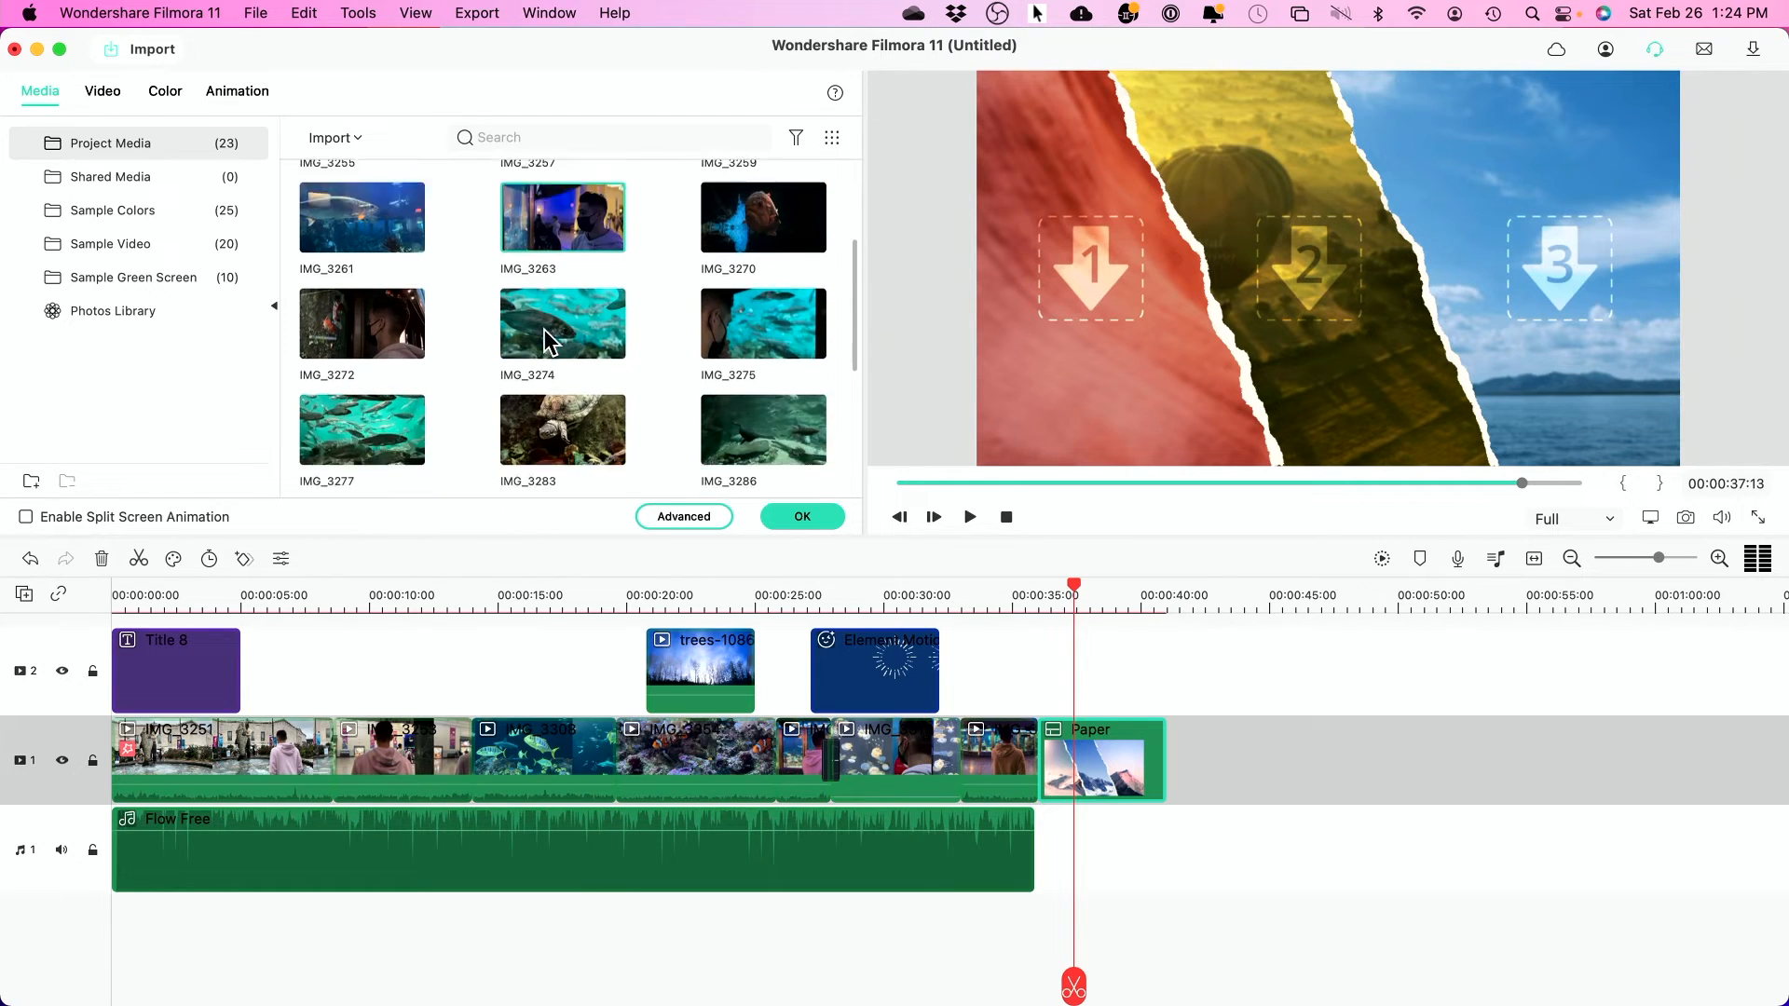
scroll(550, 342, "down", 1)
left_click_drag(562, 276, 1071, 314)
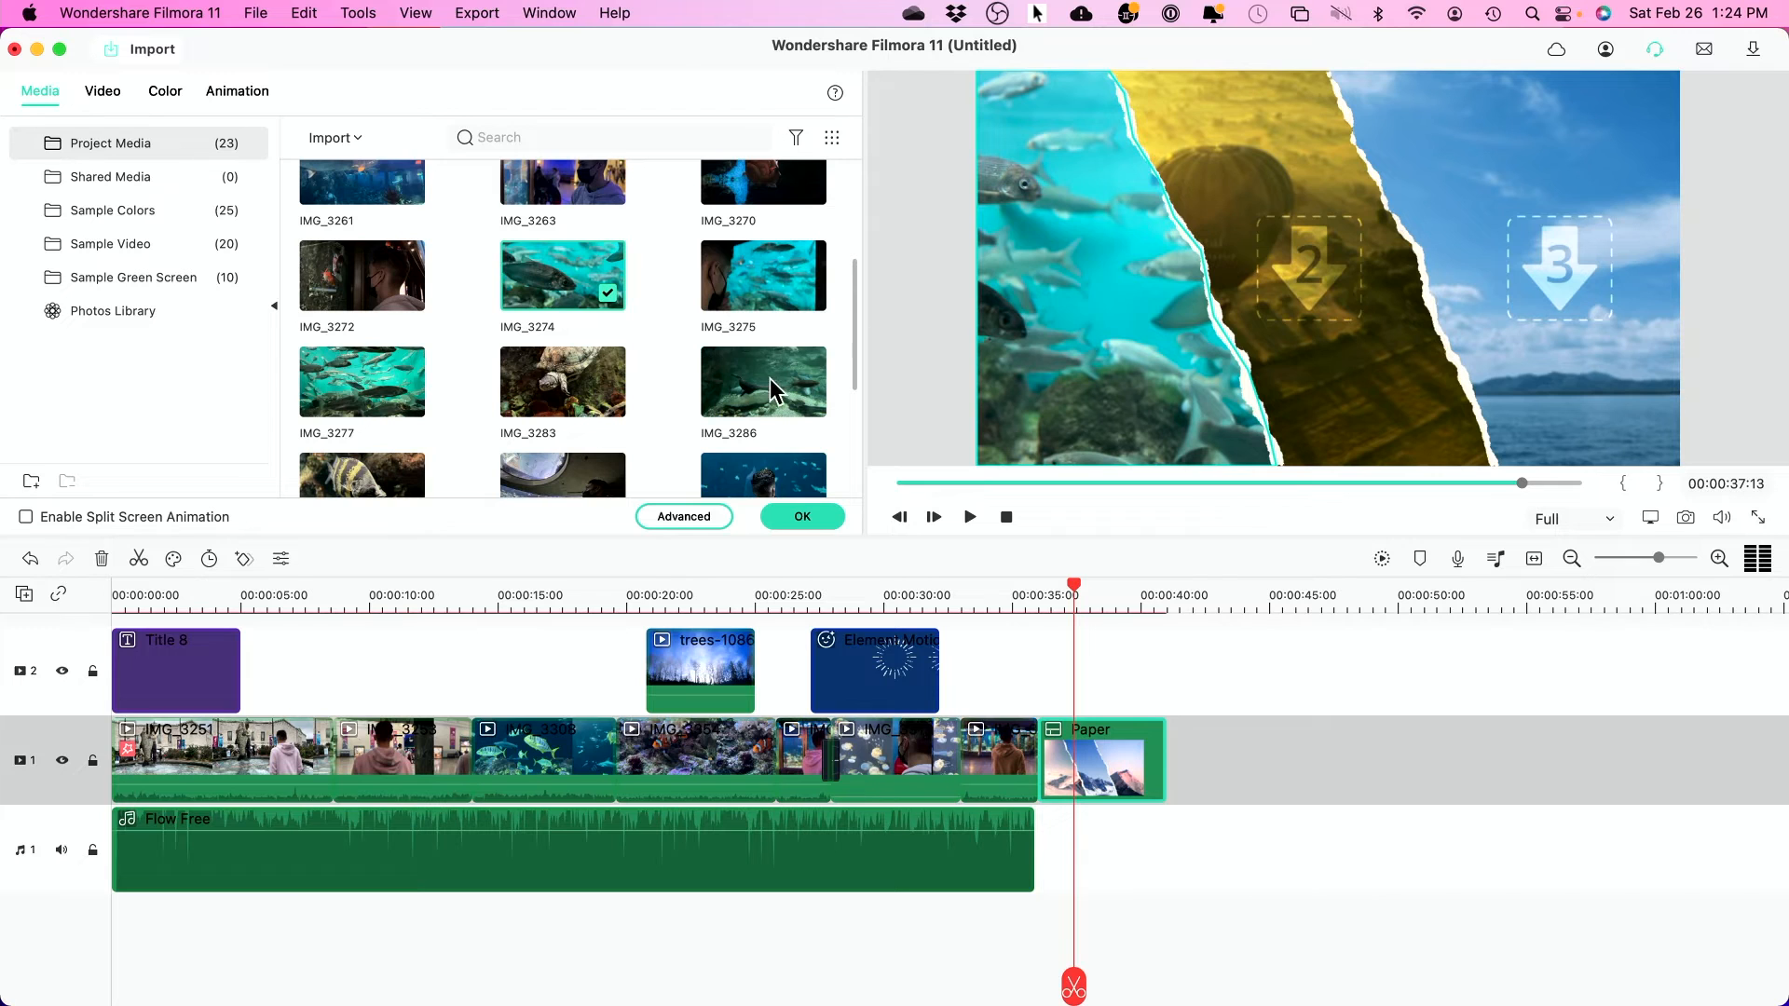
scroll(623, 402, "down", 2)
left_click_drag(545, 272, 1308, 289)
scroll(736, 335, "down", 3)
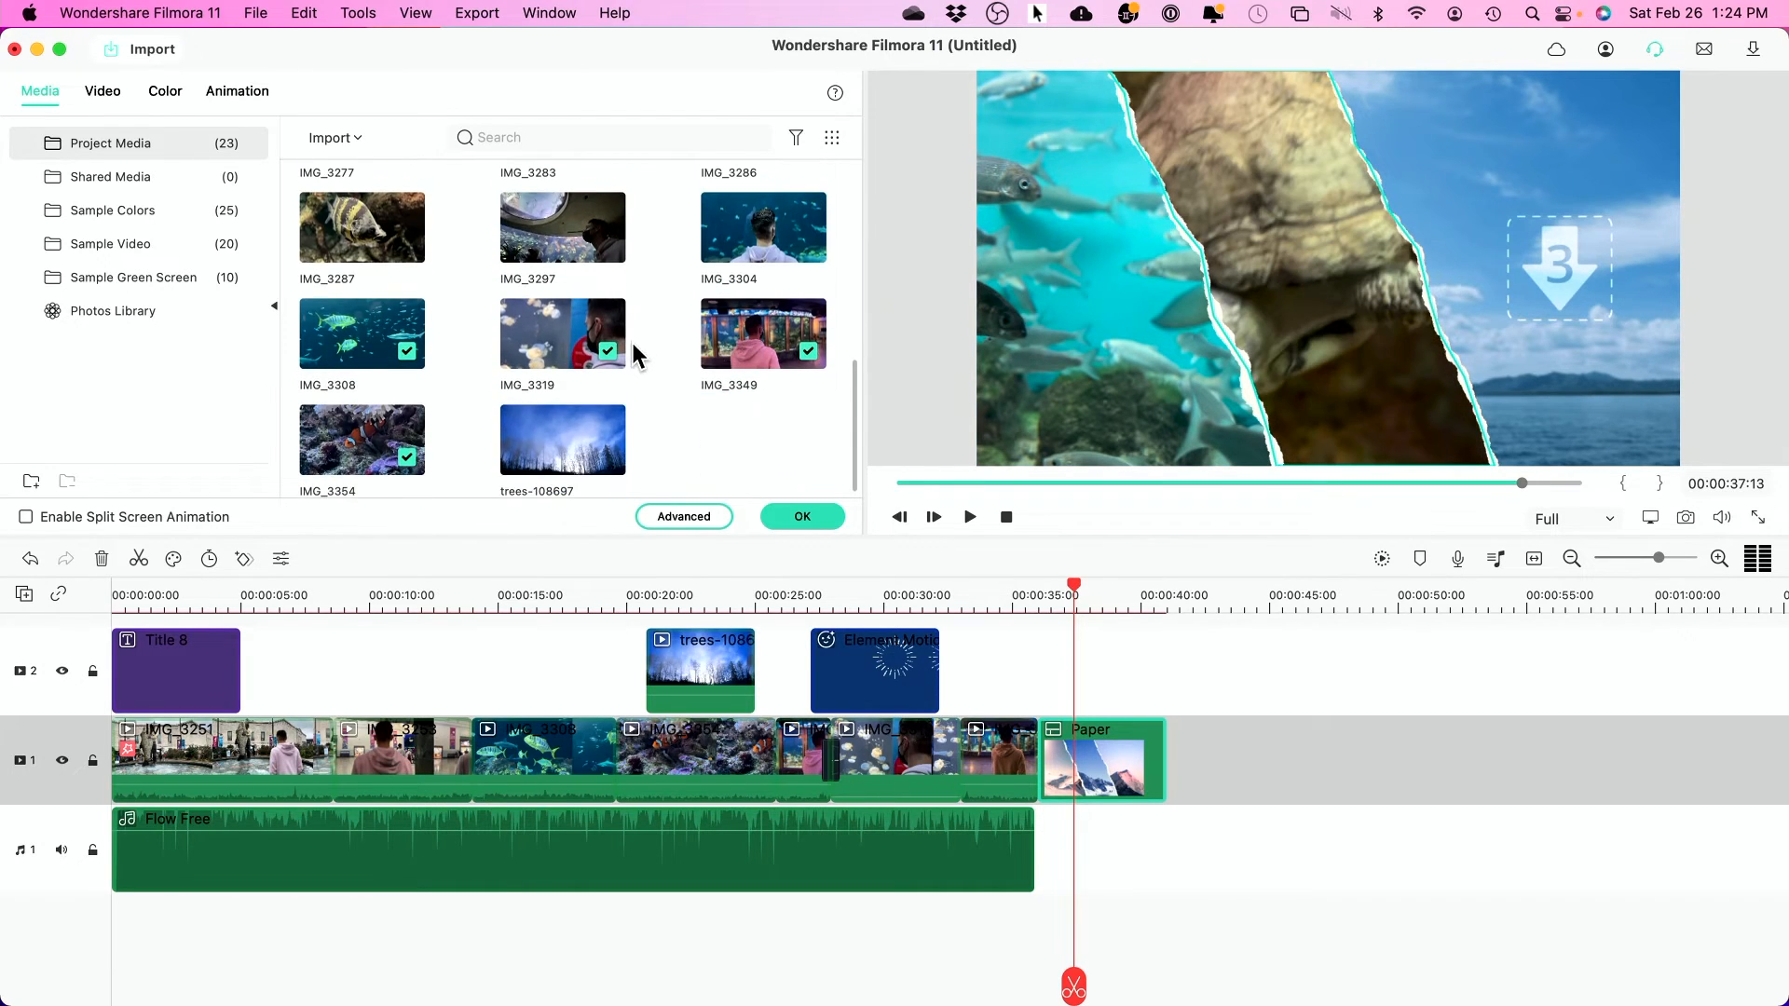
scroll(636, 355, "down", 1)
left_click_drag(338, 350, 1490, 284)
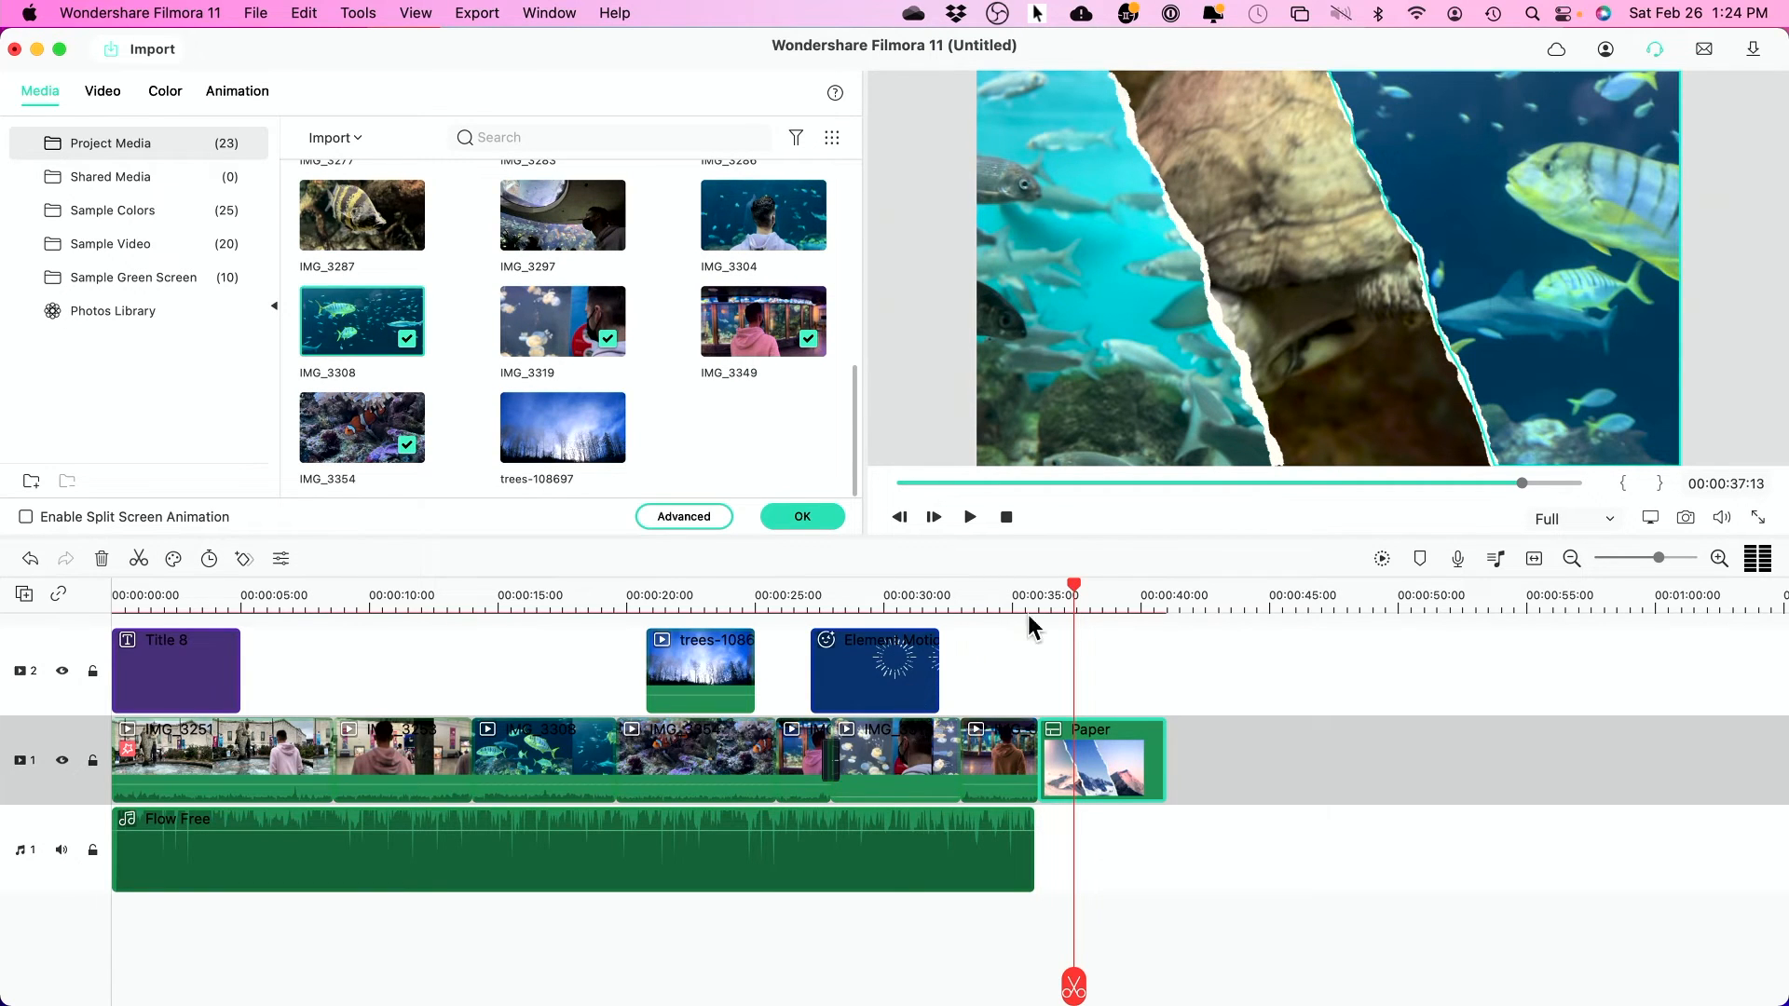
left_click_drag(1080, 591, 1046, 590)
key("space")
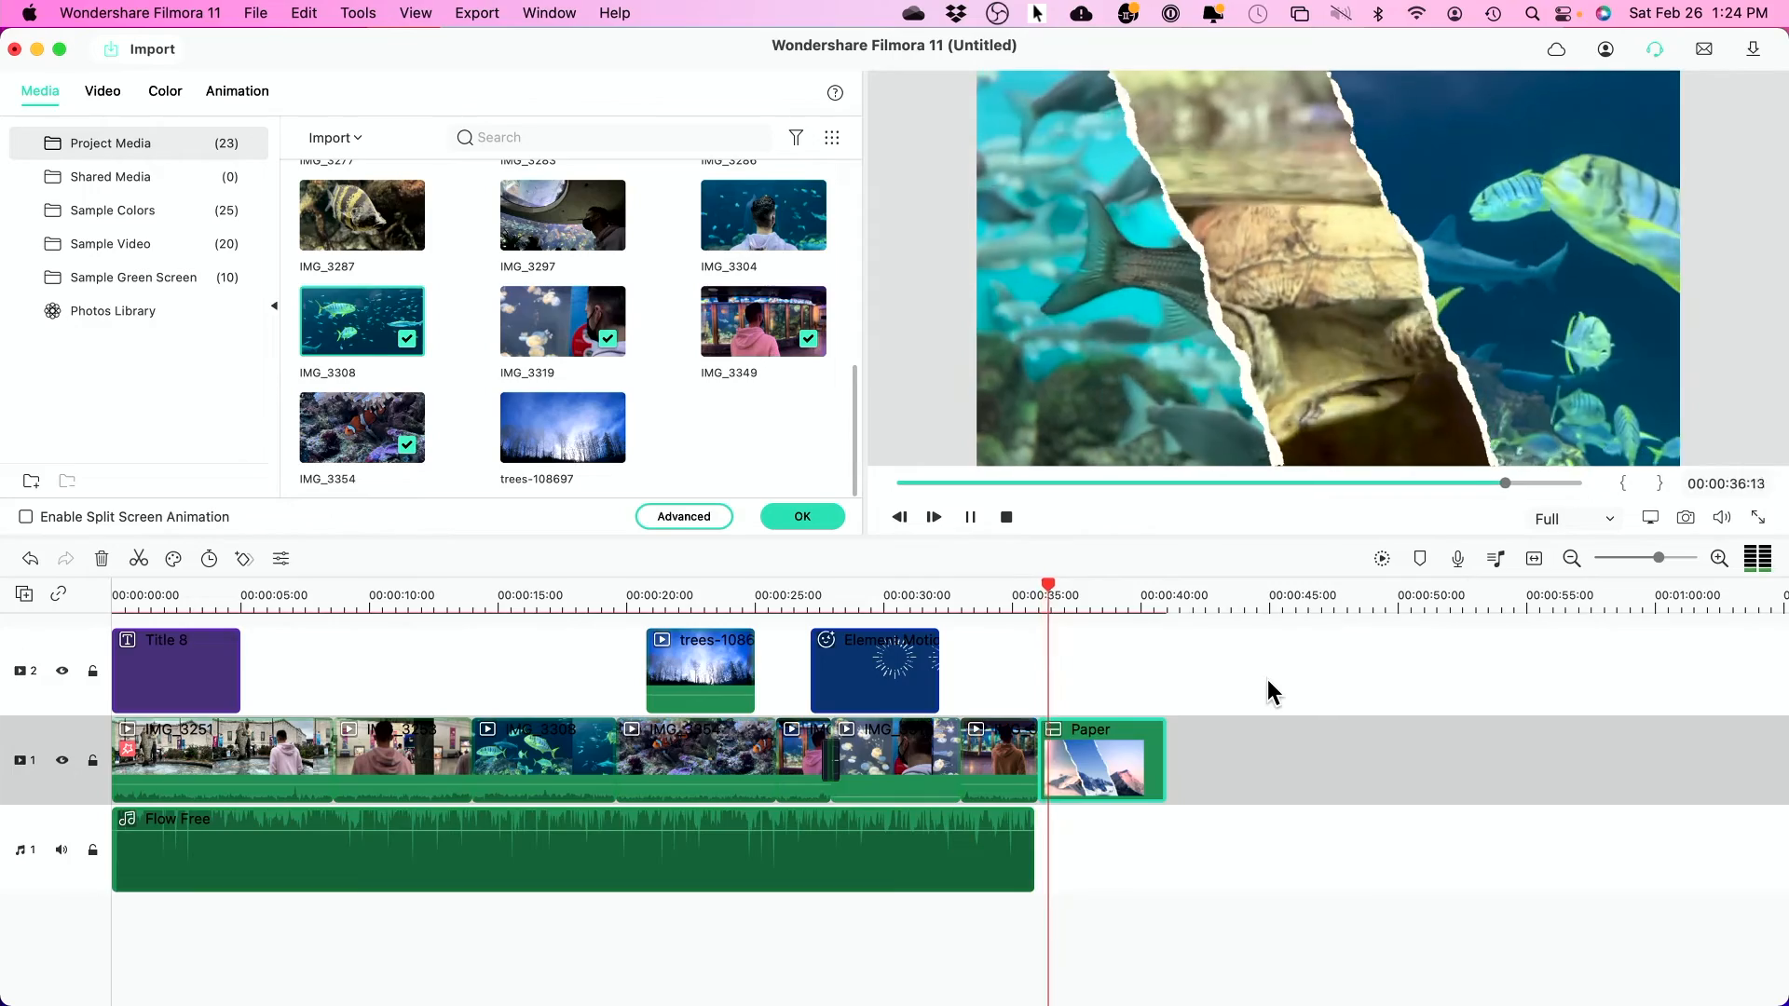
scroll(1267, 675, "up", 1)
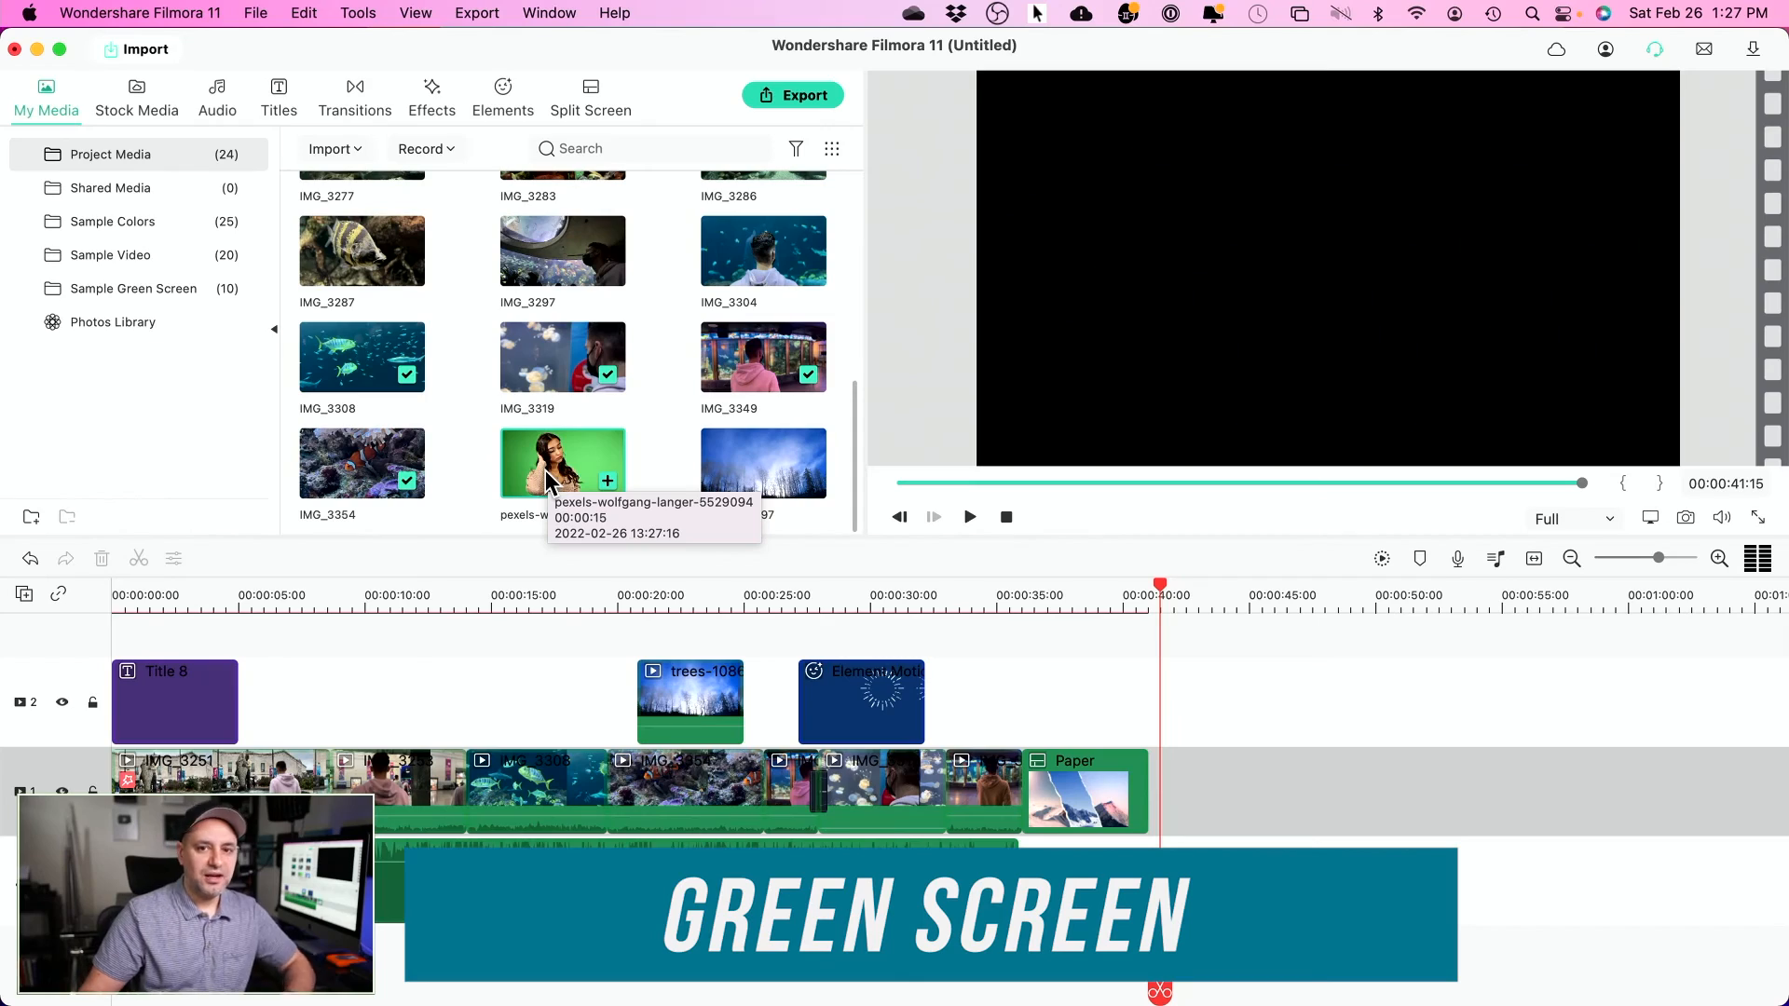
- Place the Pexels green-screen clip on track 1 right after the Paper split screen
left_click_drag(551, 481, 1165, 818)
left_click(1234, 596)
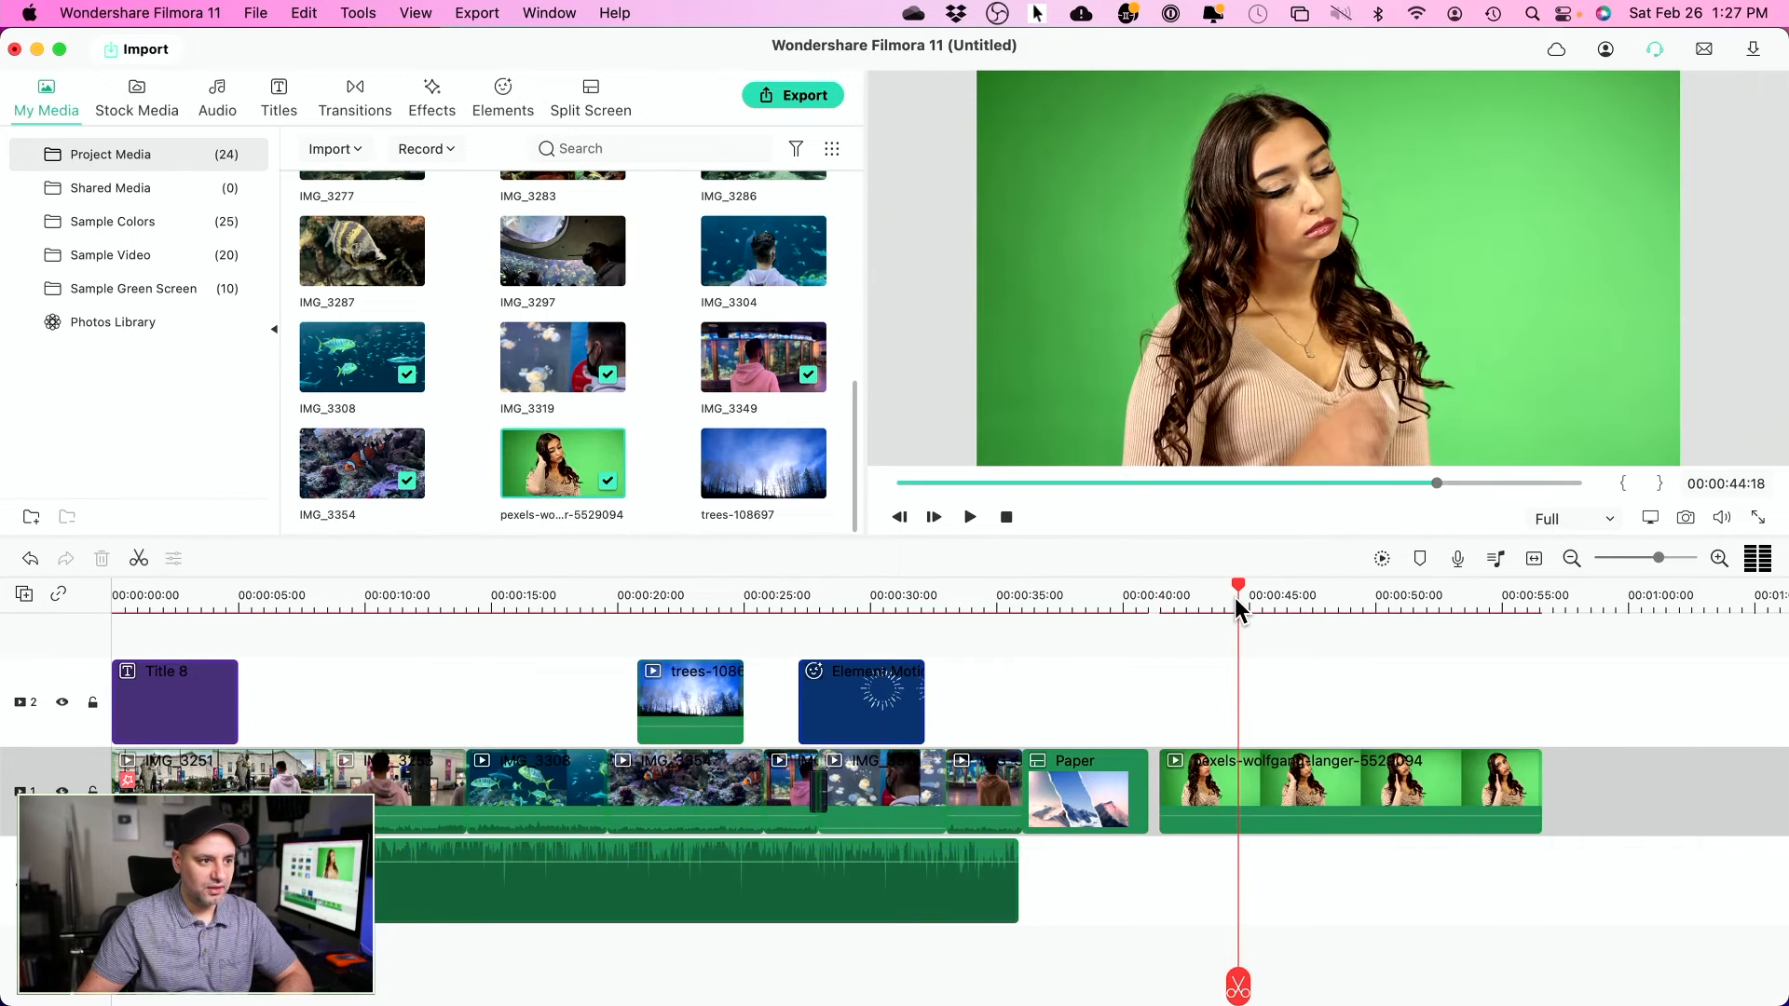
- Enable Chroma Key on the green-screen clip with Tolerance lowered to 11.0
key("space")
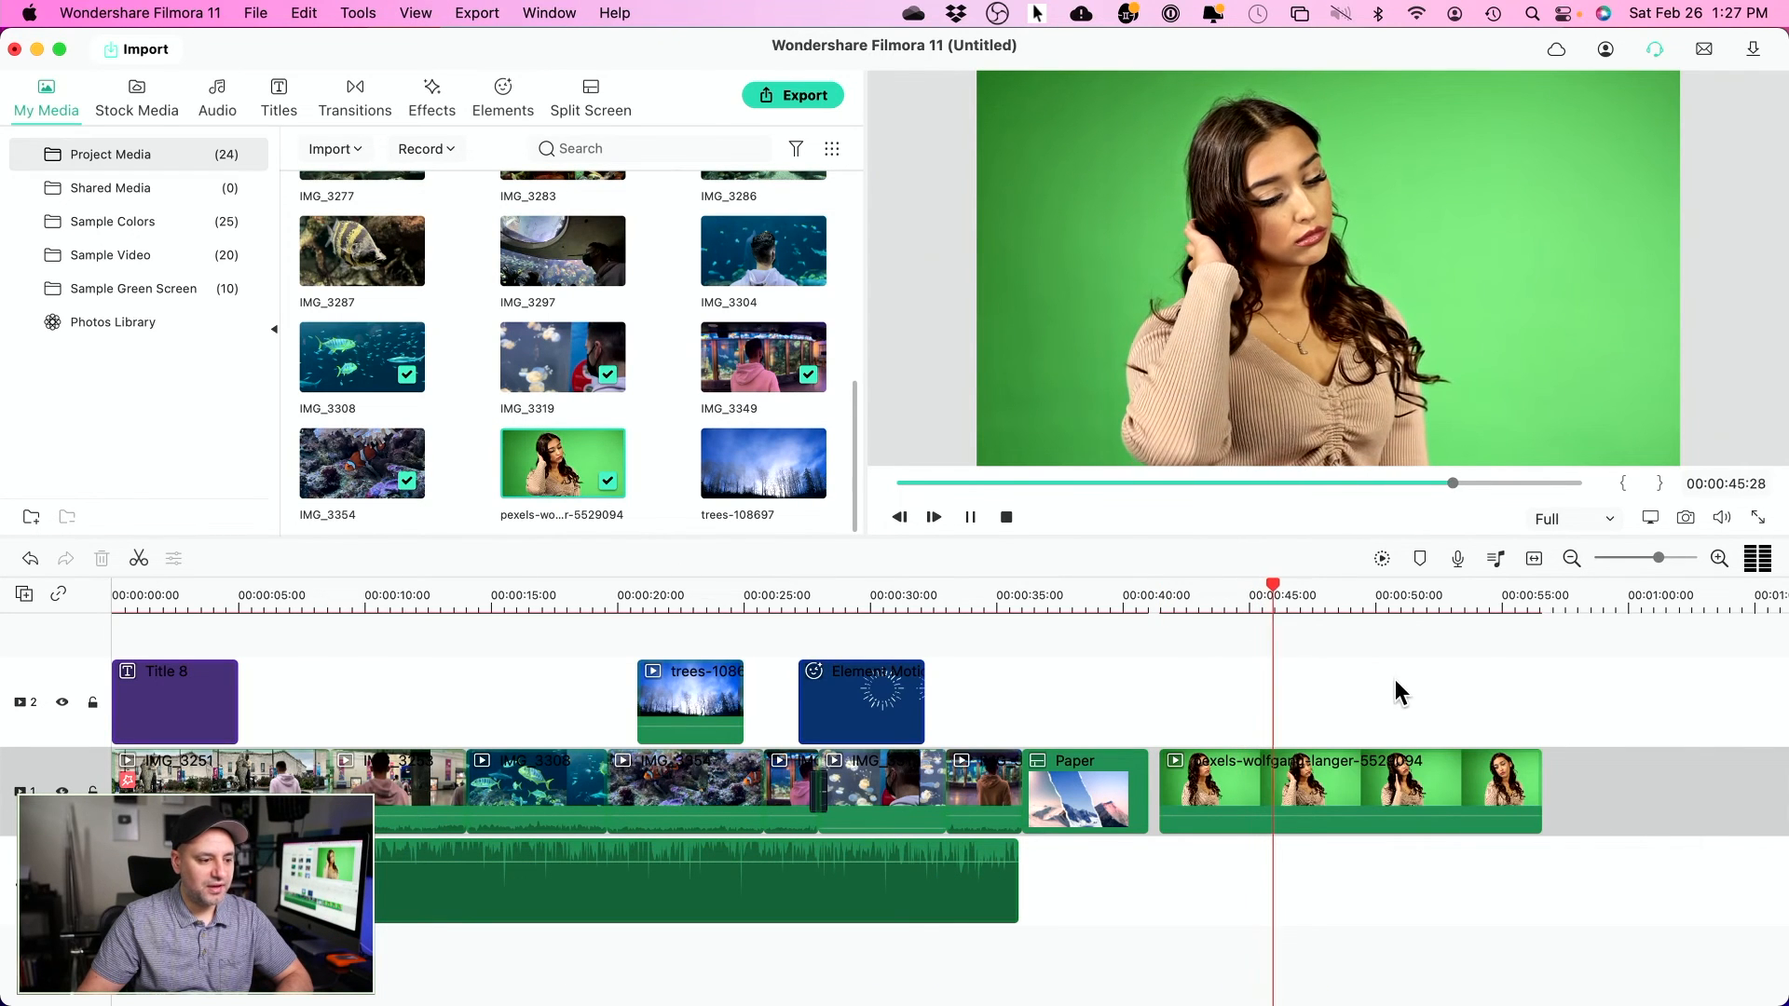
left_click(1351, 785)
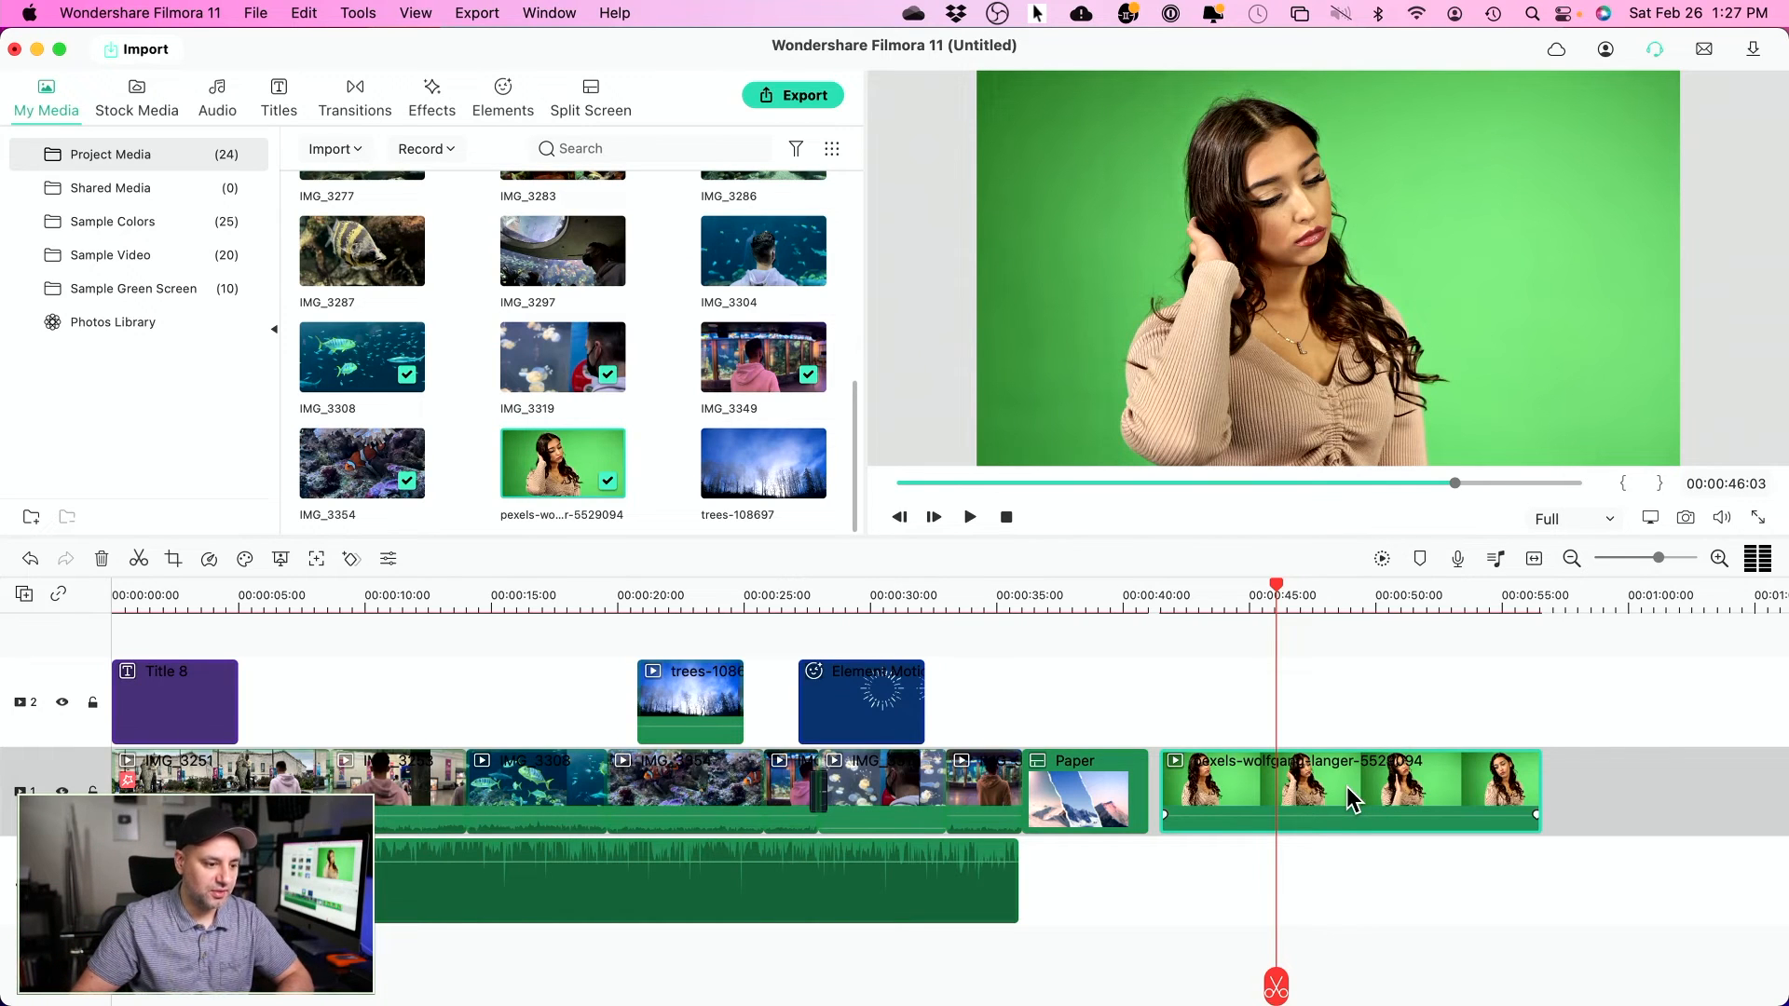
left_click(283, 559)
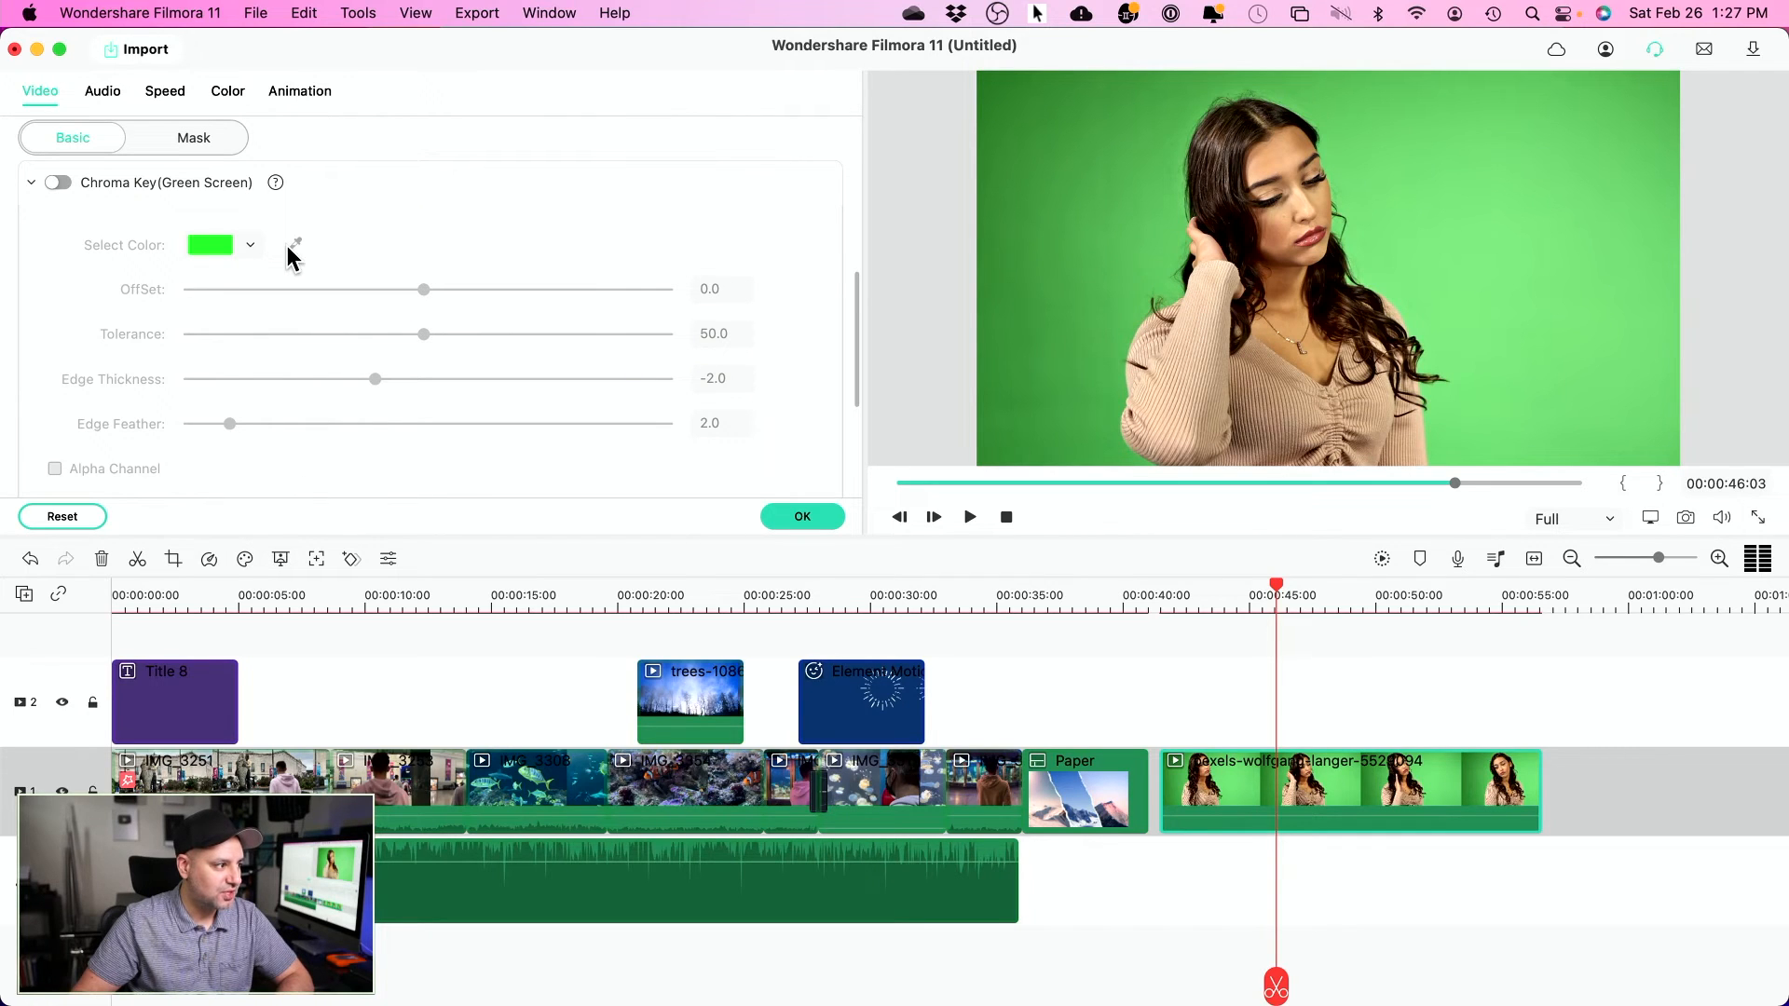
left_click(58, 182)
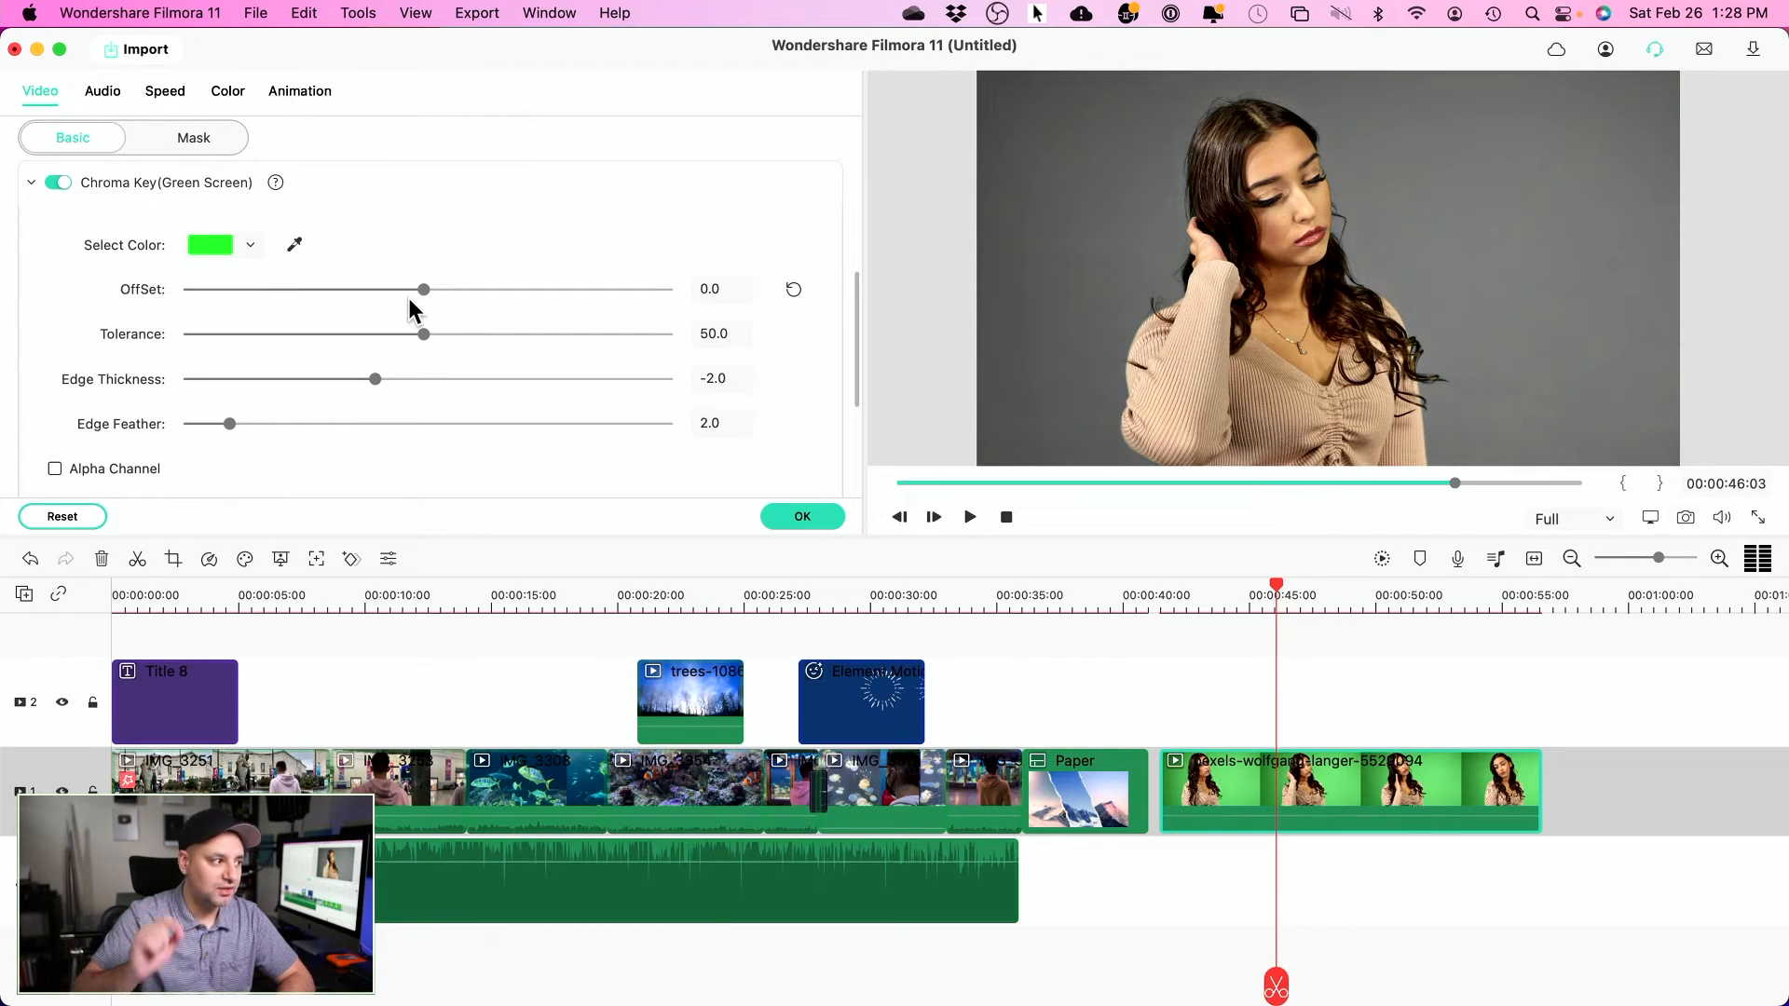
left_click_drag(424, 334, 279, 337)
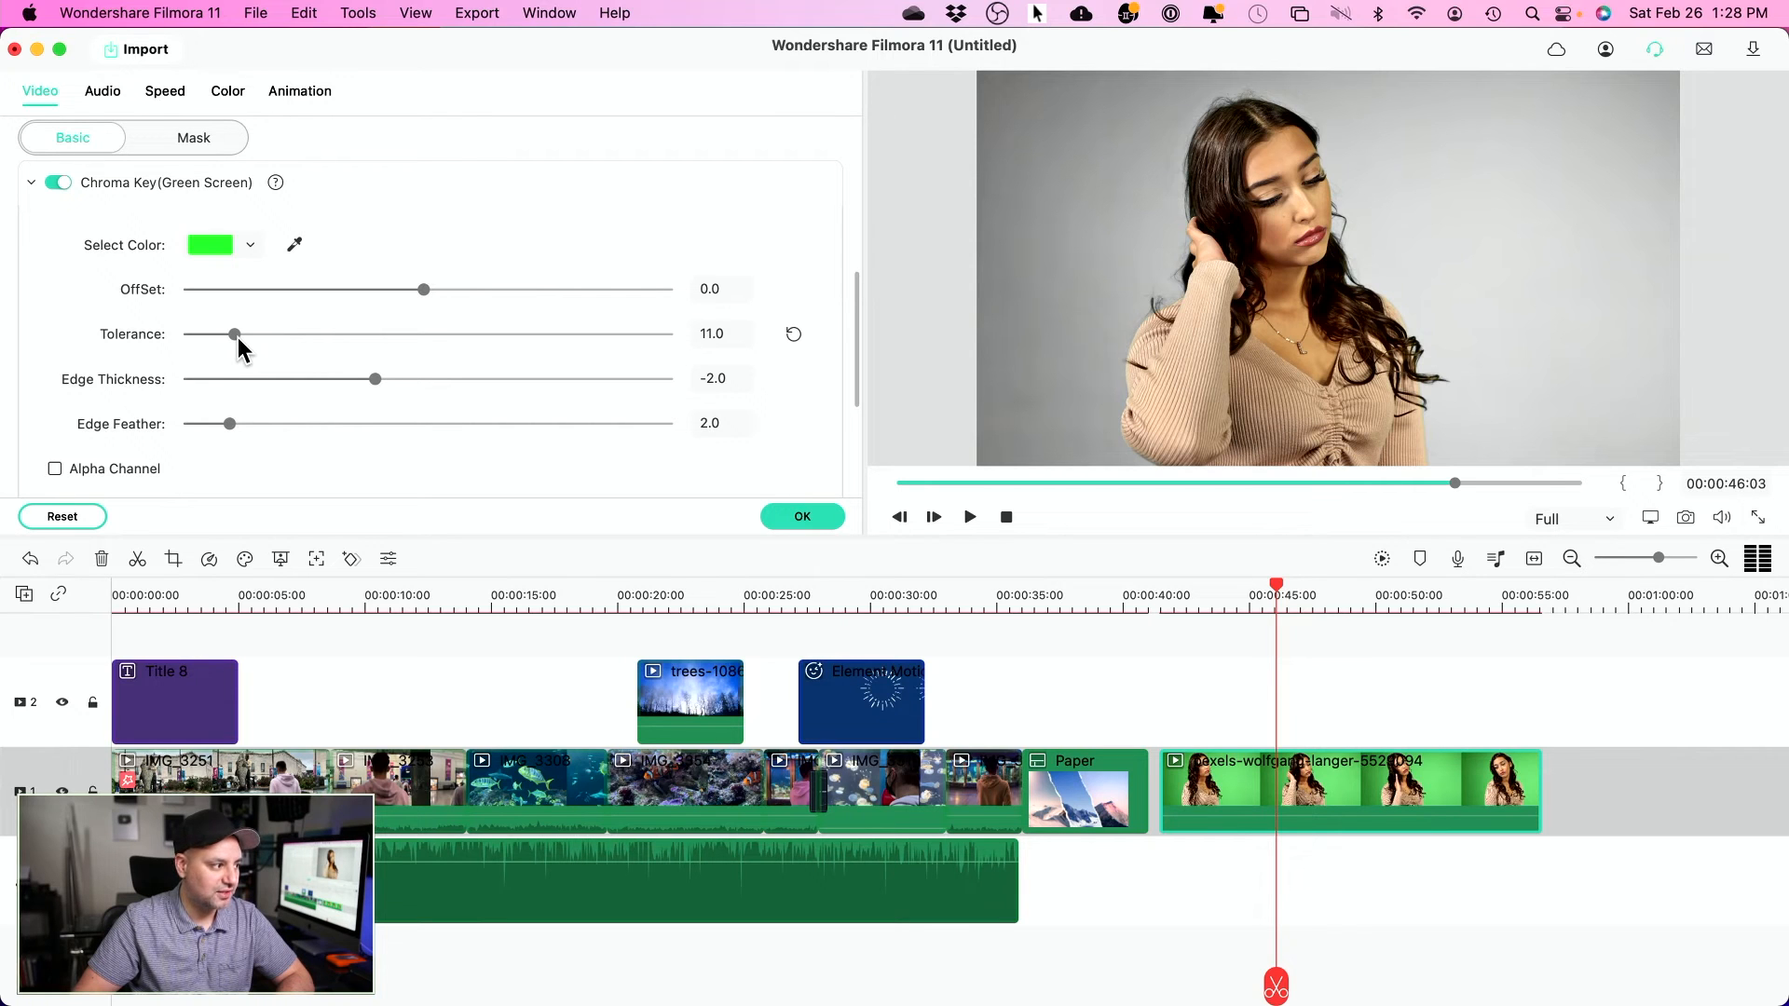
left_click(783, 509)
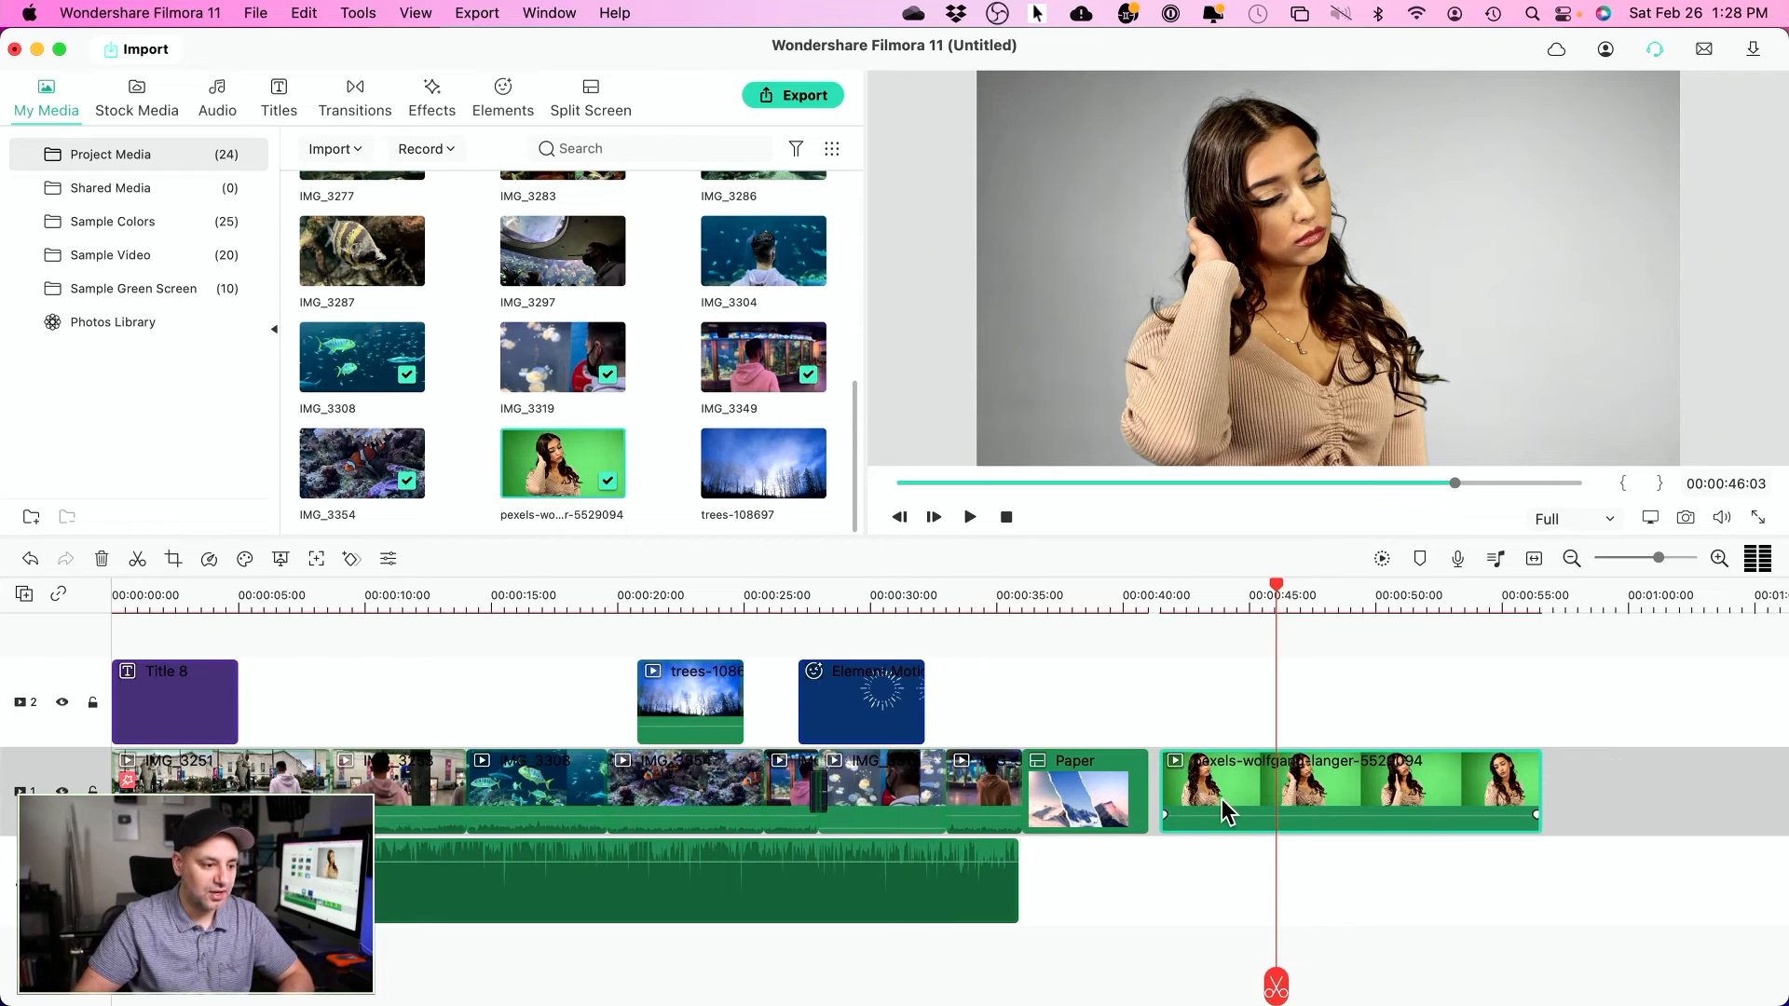
- Move the green-screen clip up to track 2 and look for a background in the stock media library
left_click_drag(1222, 794, 1221, 725)
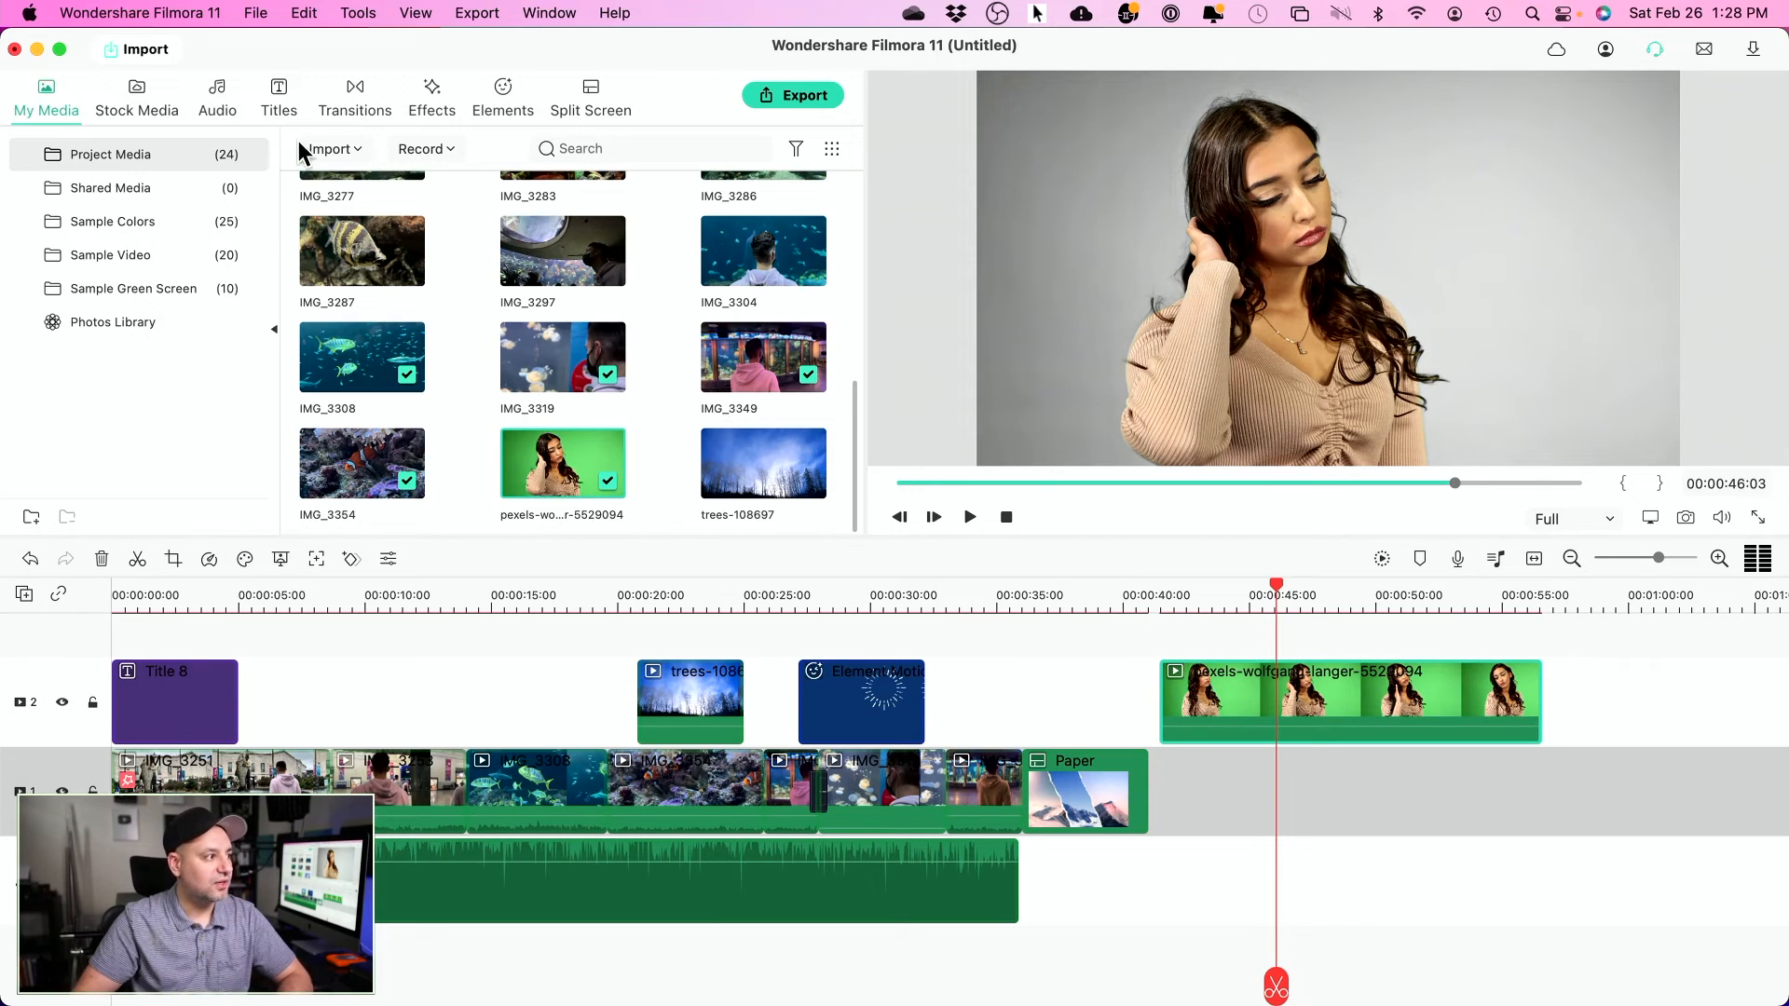
left_click(143, 88)
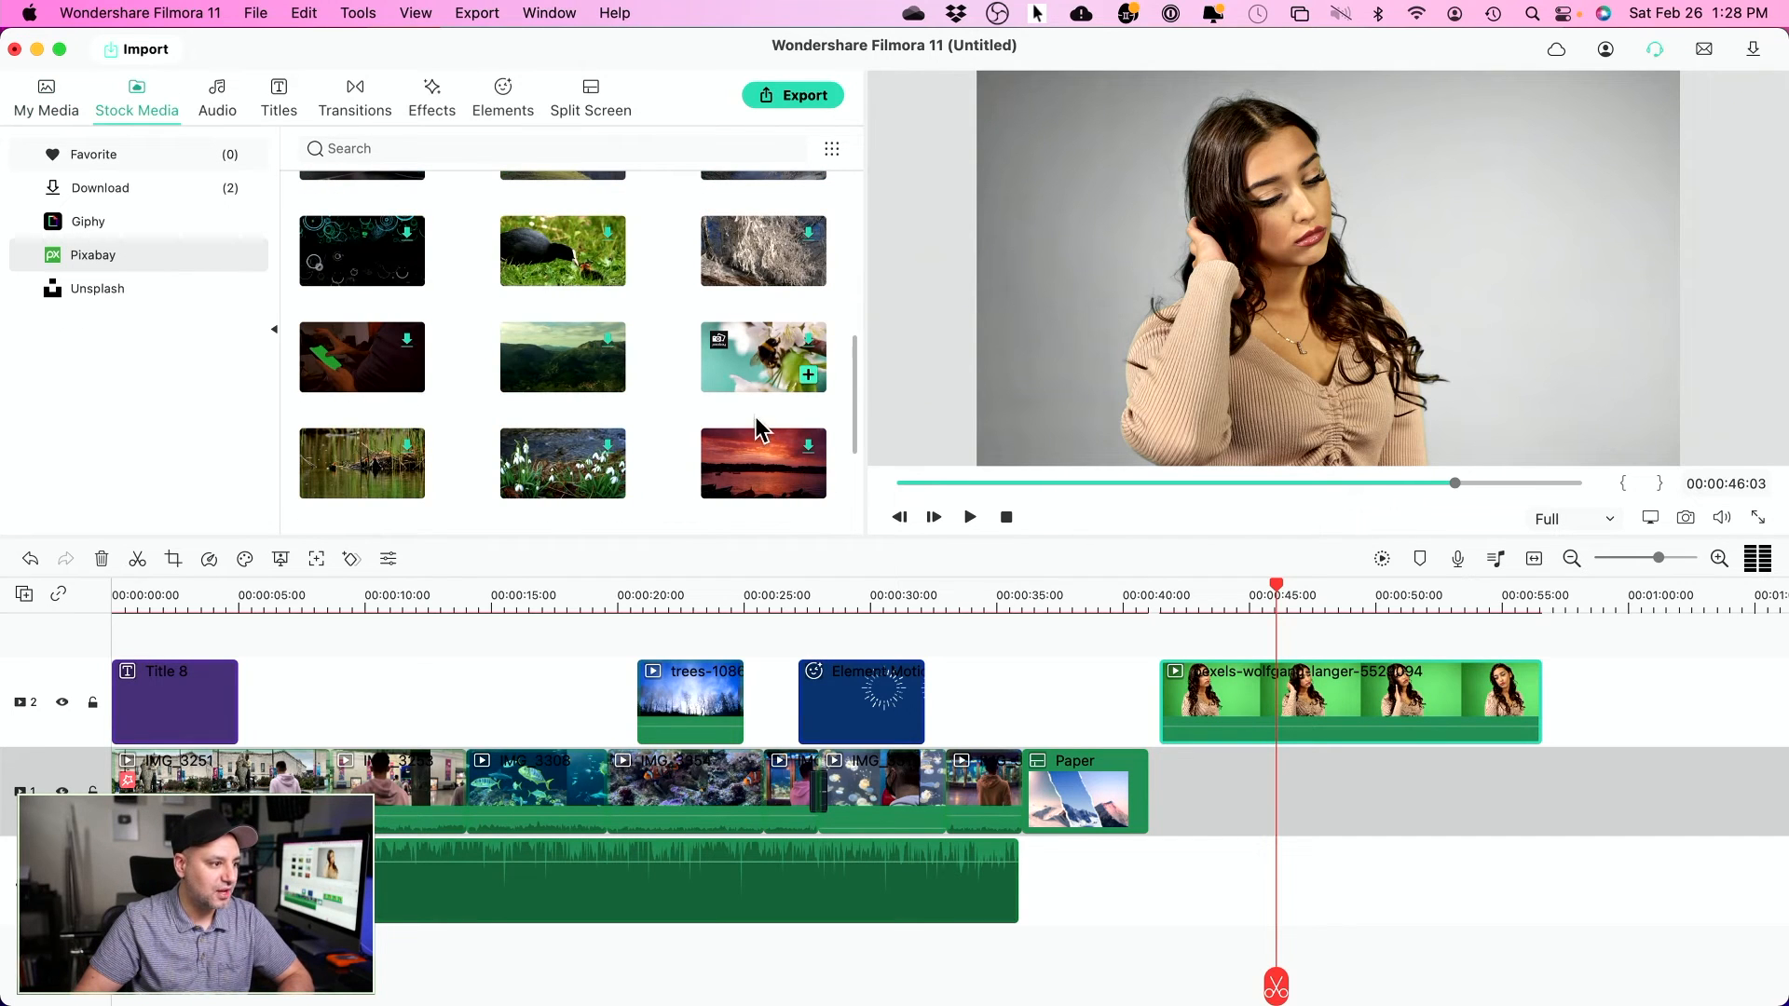
scroll(691, 395, "down", 10)
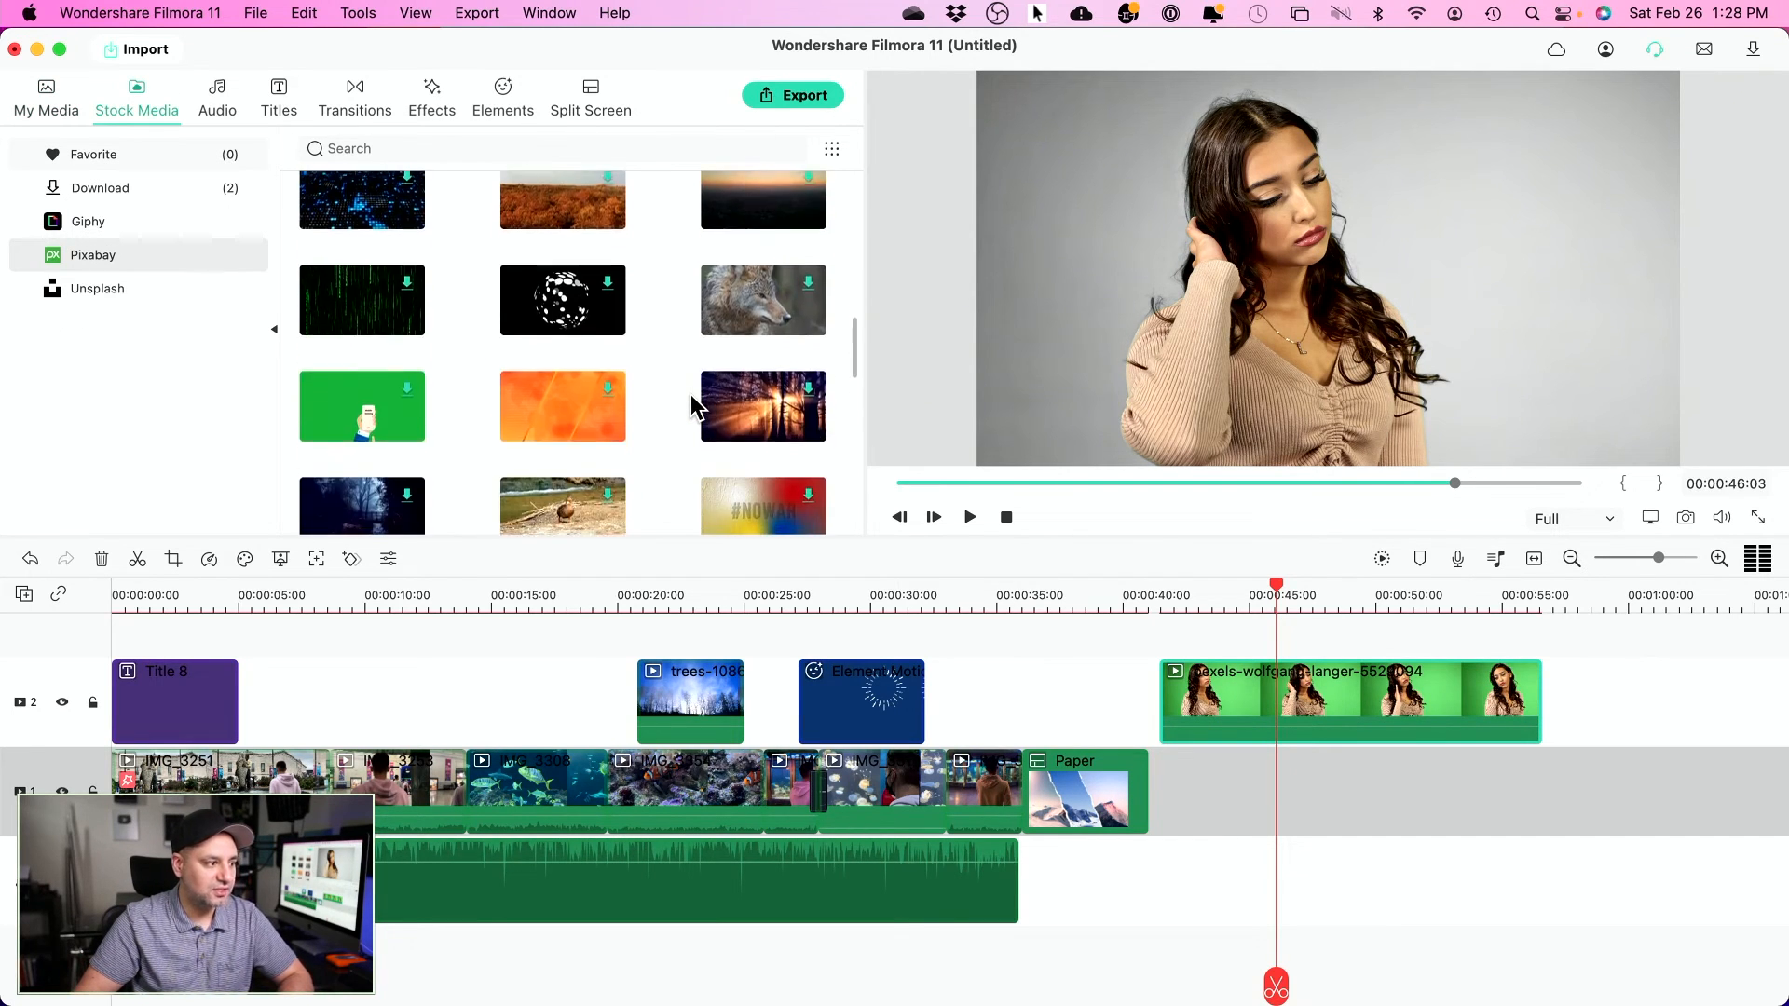
scroll(690, 394, "down", 2)
scroll(687, 294, "down", 8)
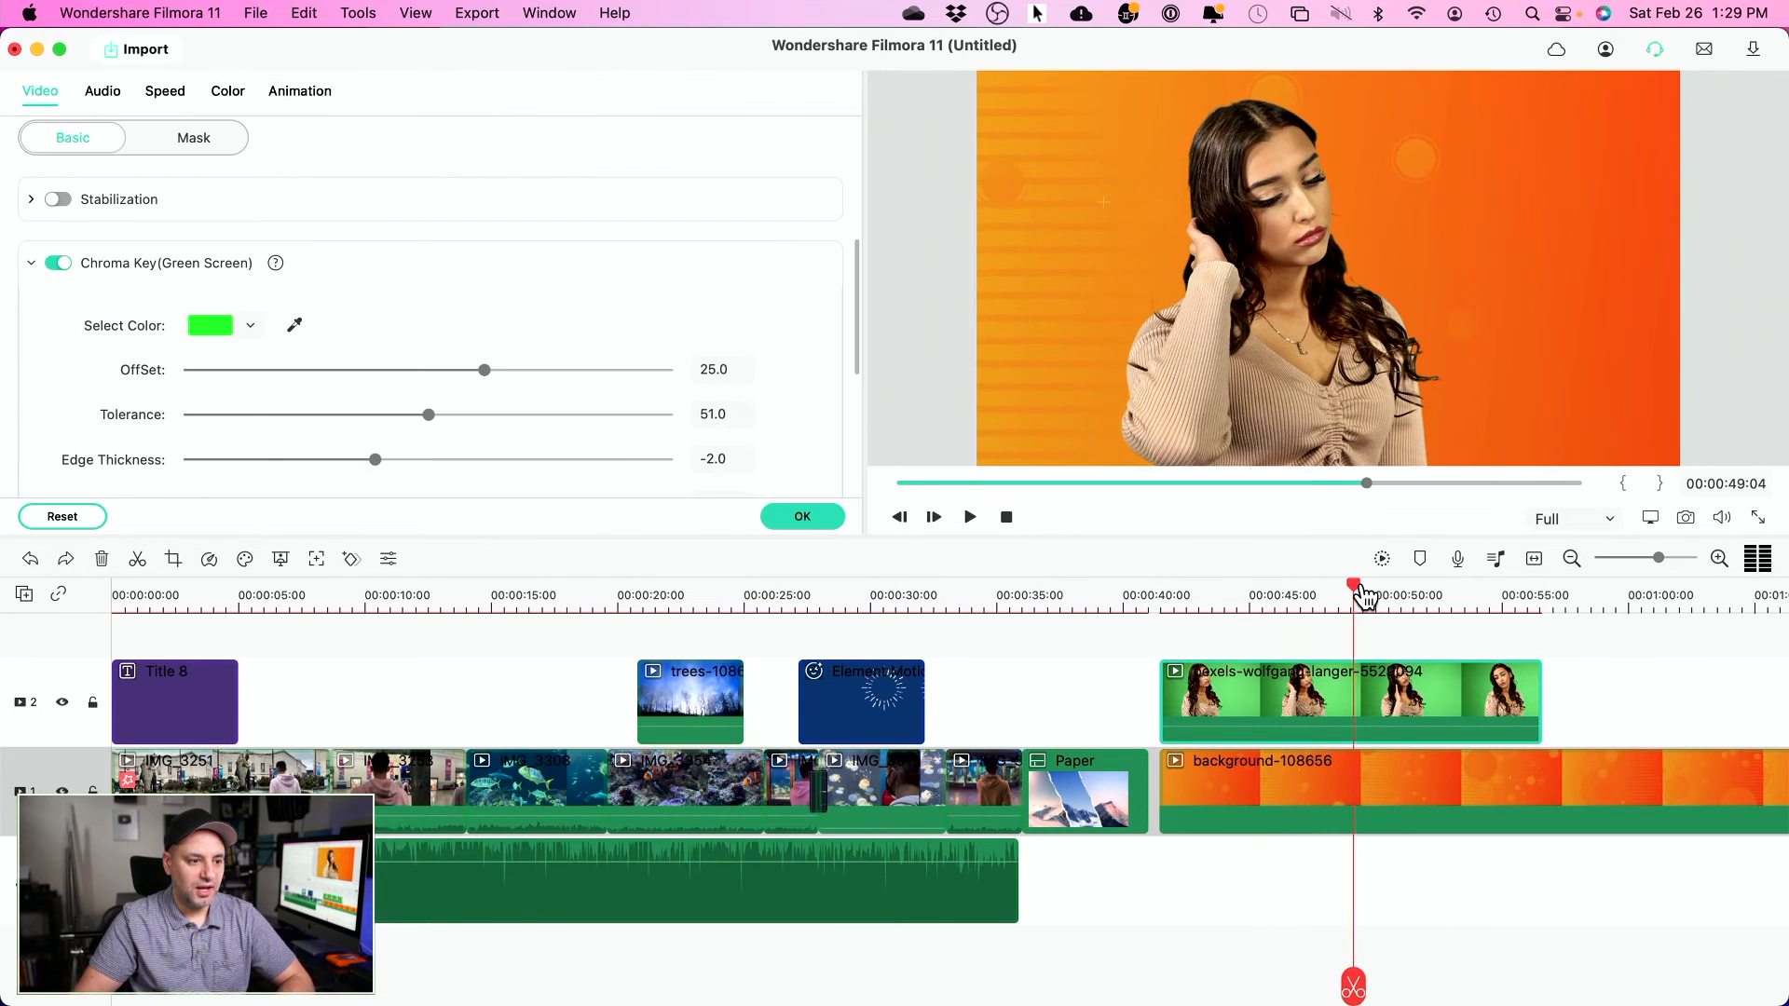
- Place an orange background clip under the woman and raise chroma key Edge Thickness to about 0.7
mouse_move(1362, 607)
left_mouse_down()
mouse_move(1230, 608)
mouse_move(1334, 611)
left_mouse_up()
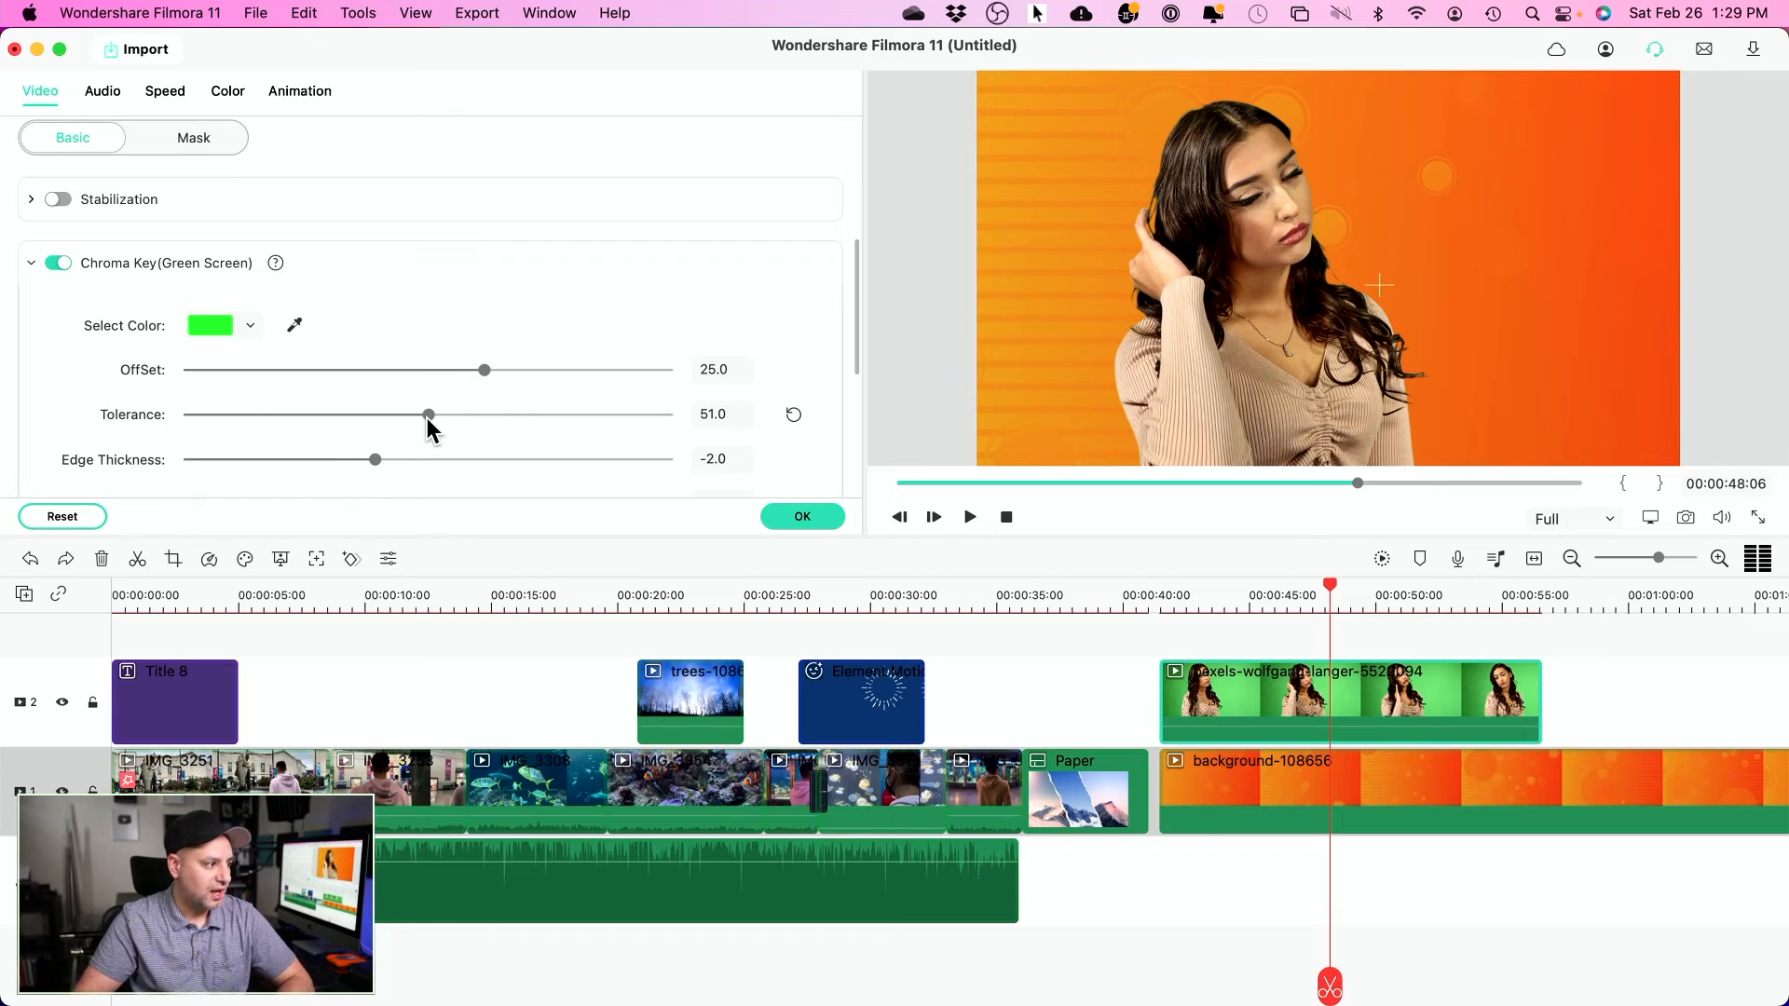
left_click_drag(376, 461, 441, 460)
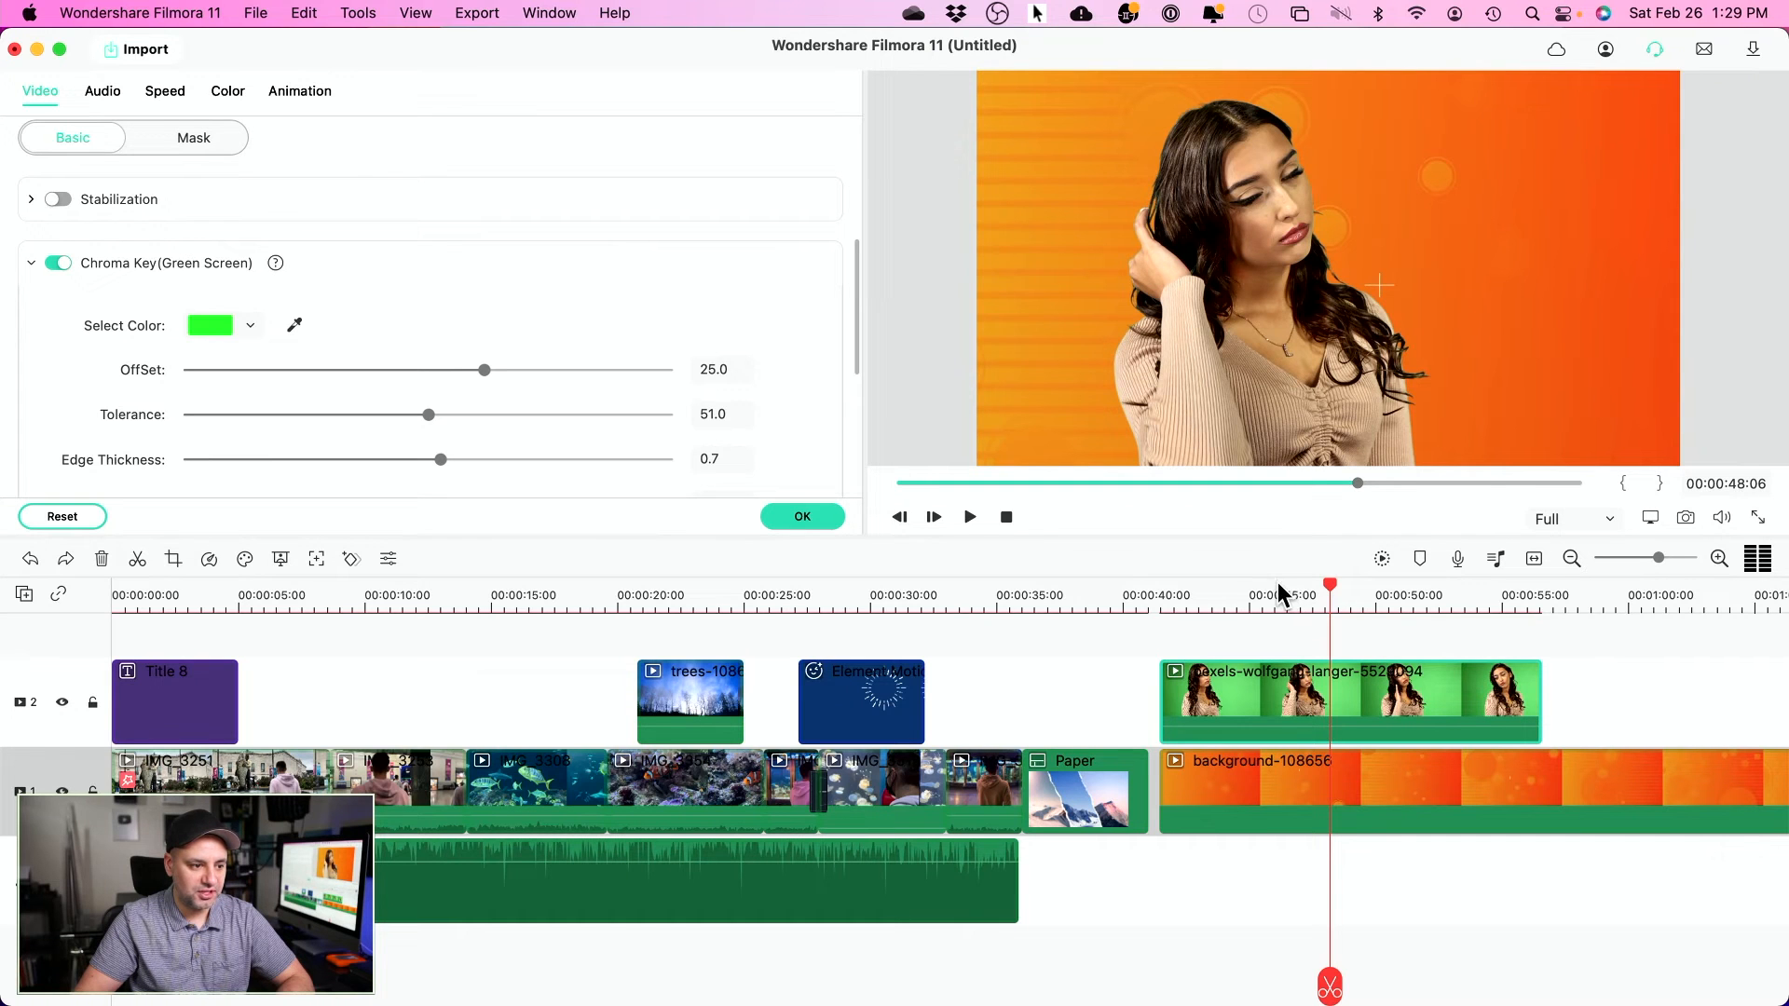
left_click_drag(1342, 593, 1294, 589)
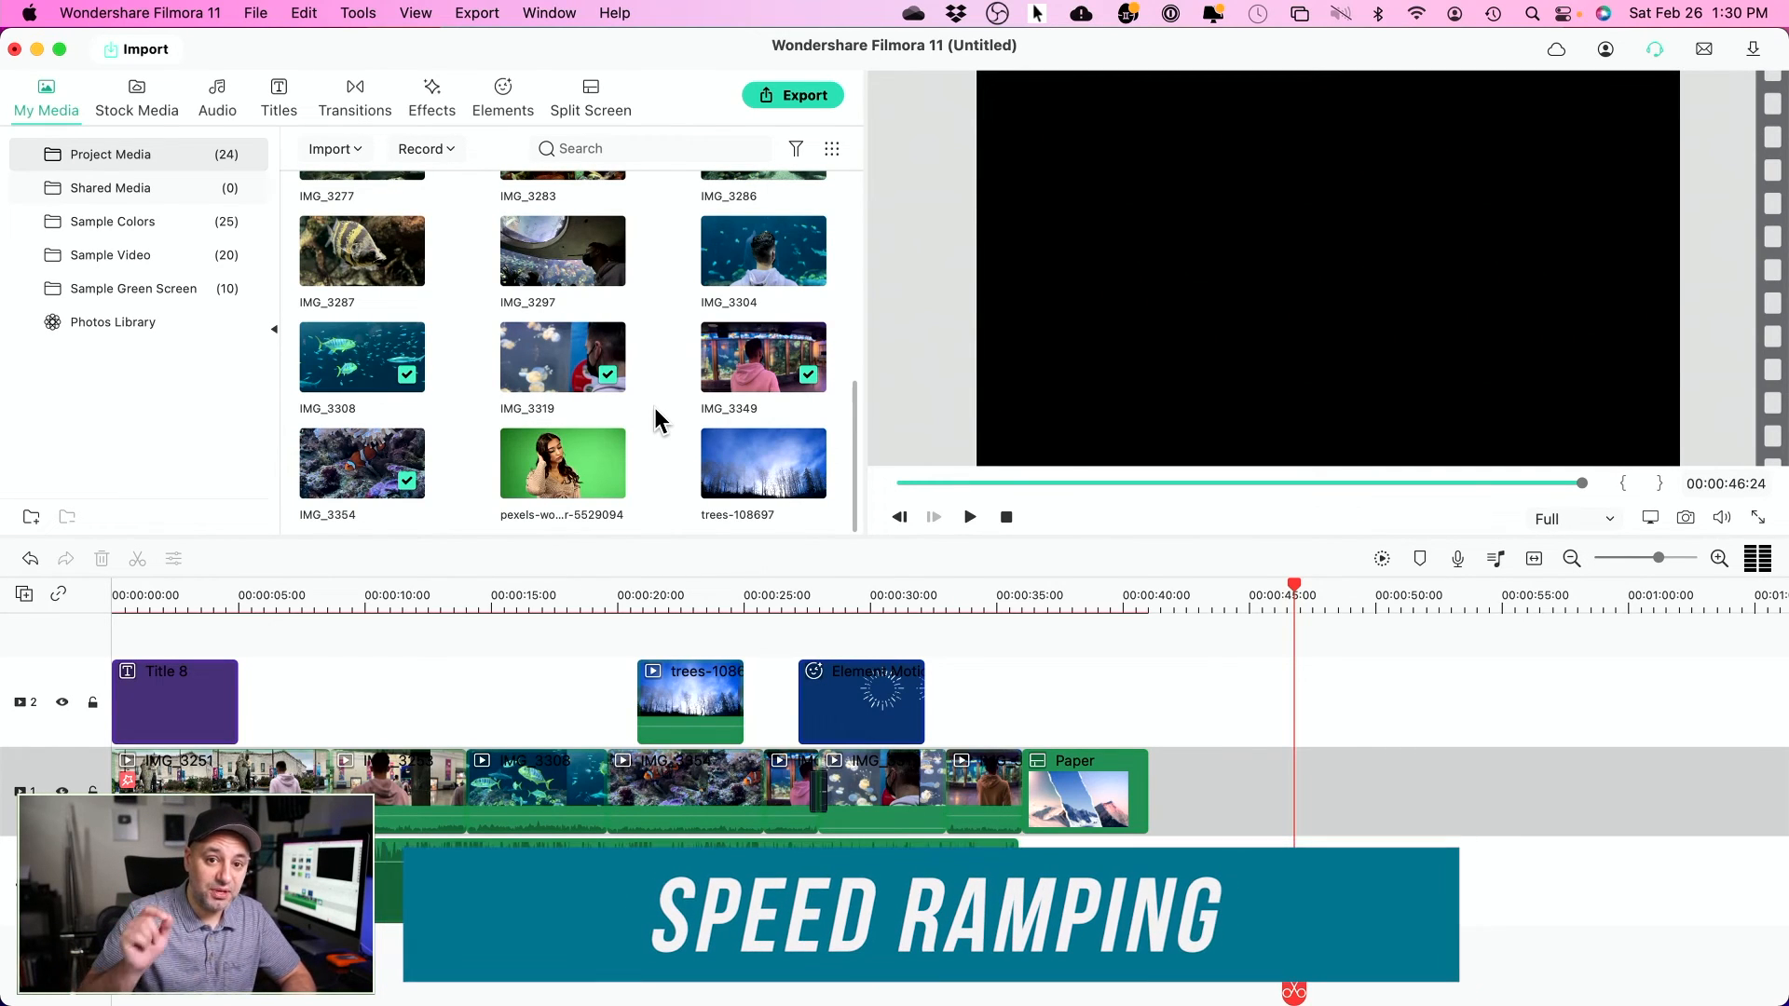
- Add the aquarium clip IMG_3304 to the end of track 1 and select it
scroll(655, 420, "down", 1)
scroll(655, 419, "up", 2)
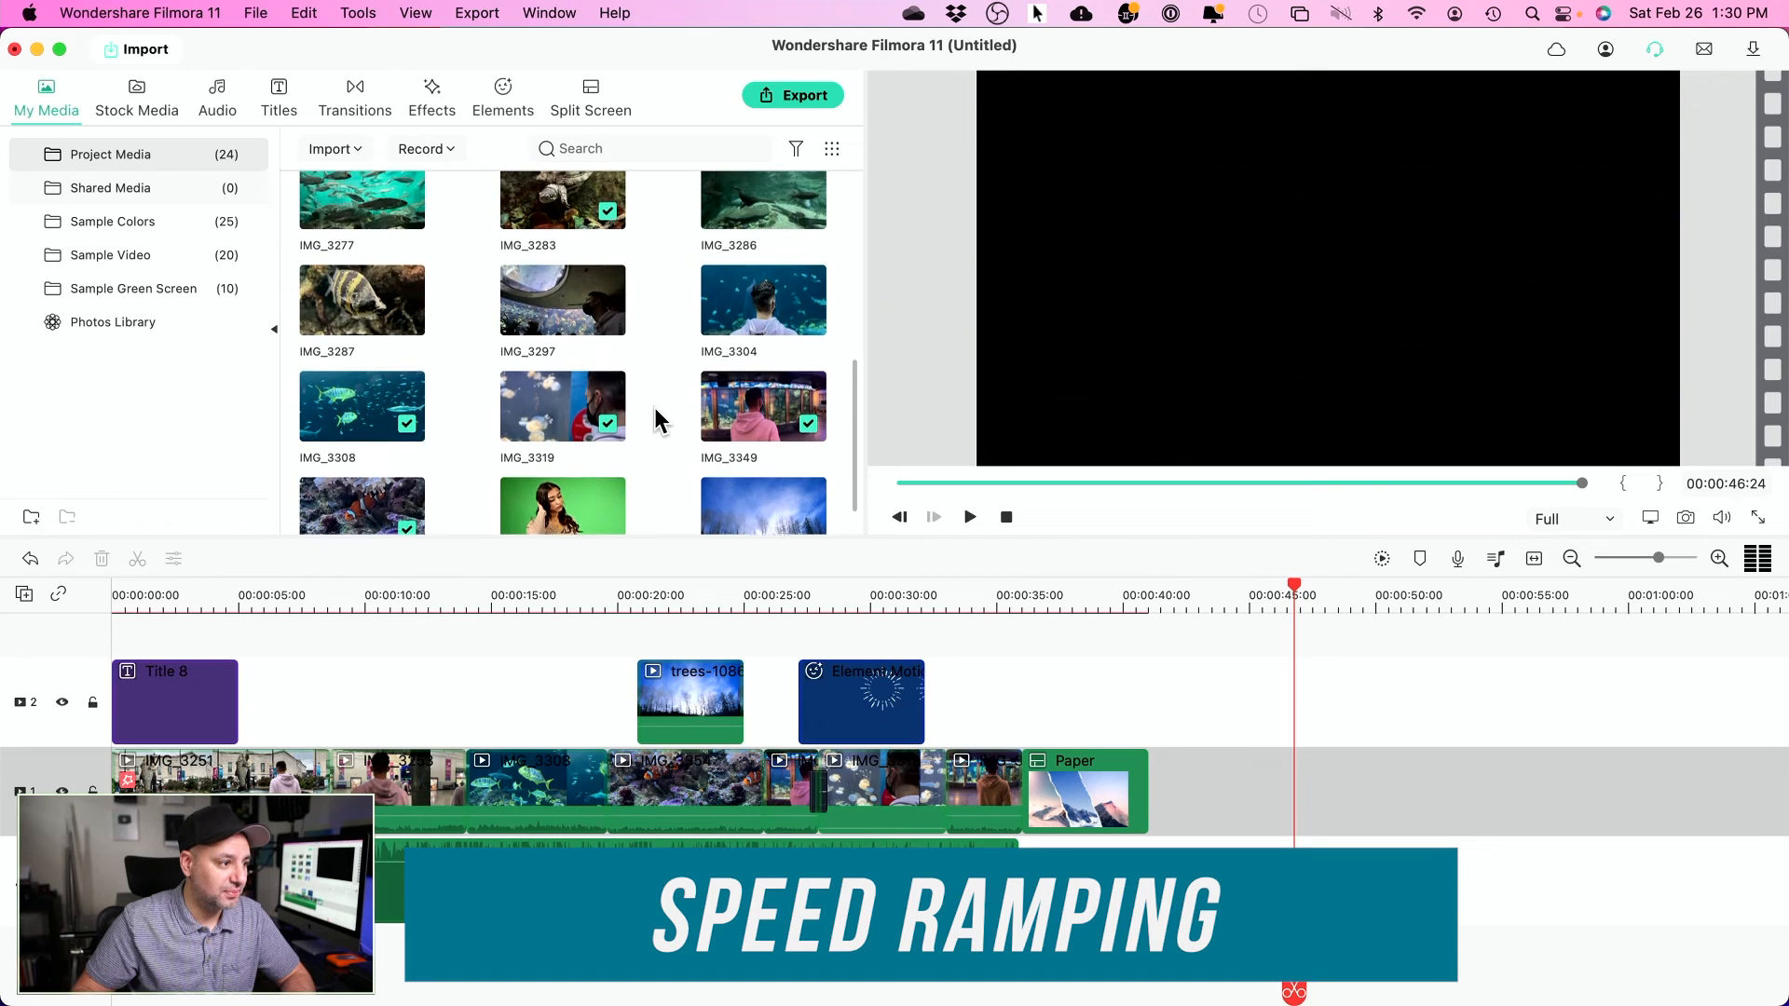
left_click_drag(696, 322, 1202, 820)
left_click(1238, 599)
left_click(1328, 804)
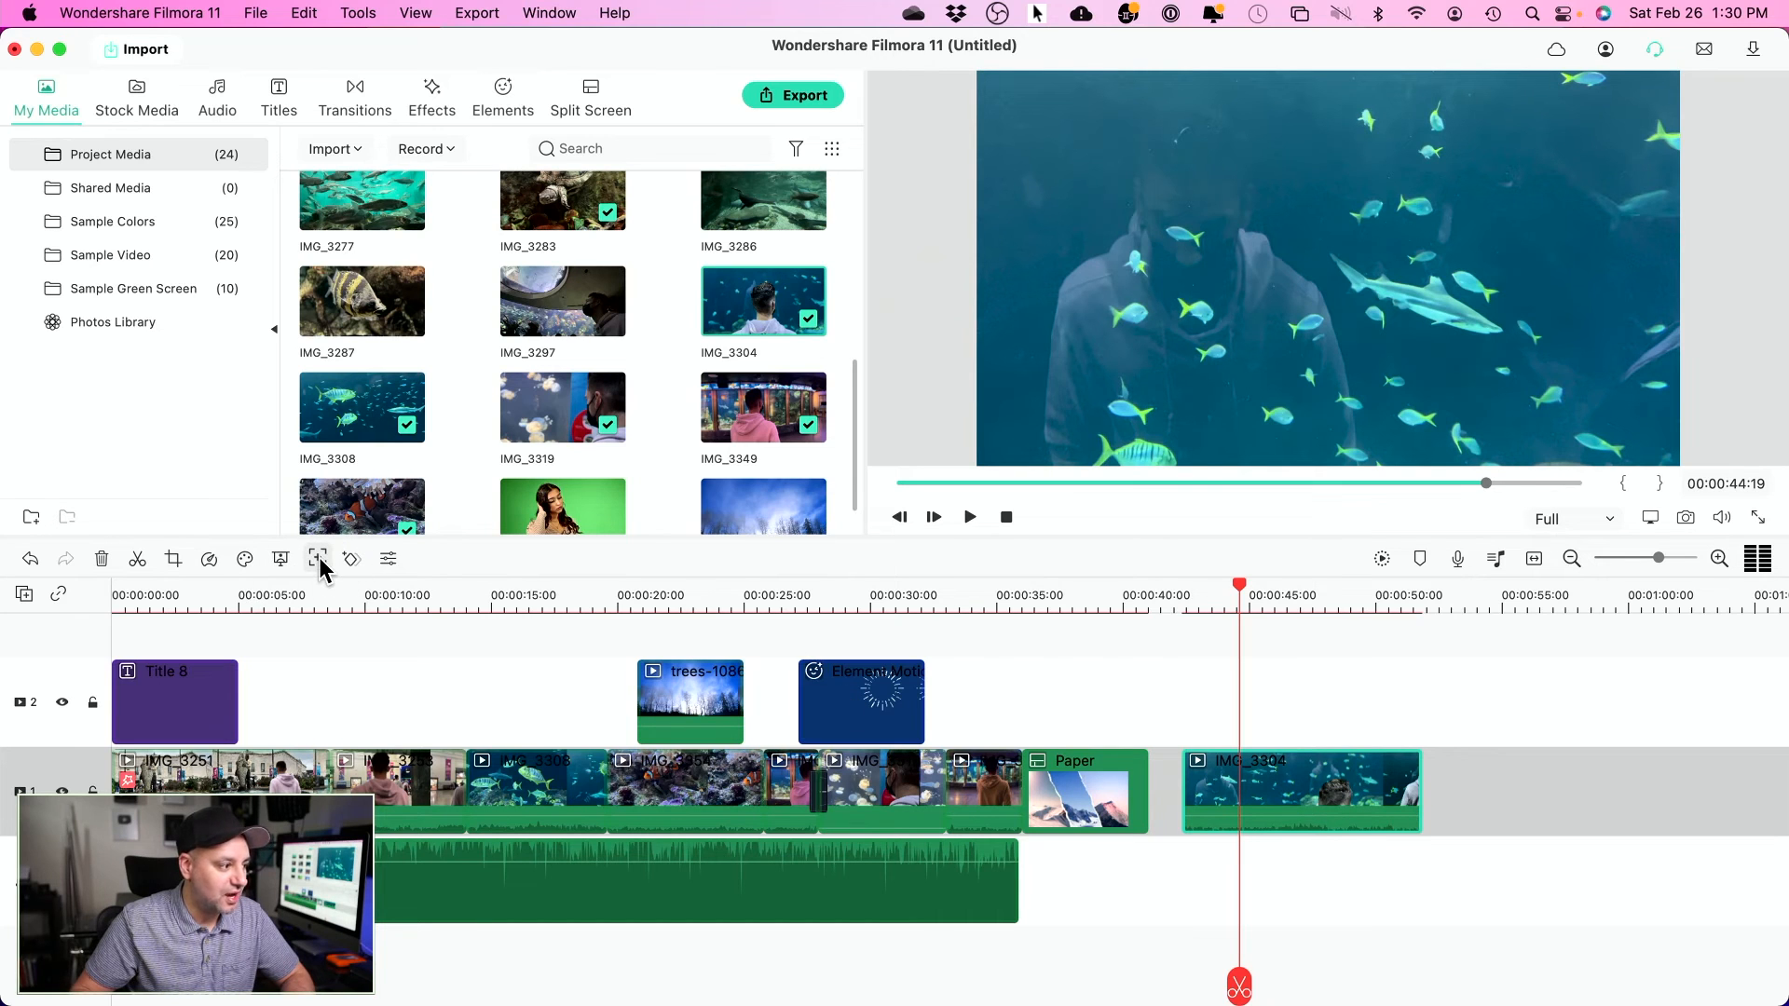
- Show the Speed Ramping presets for IMG_3304
left_click(210, 562)
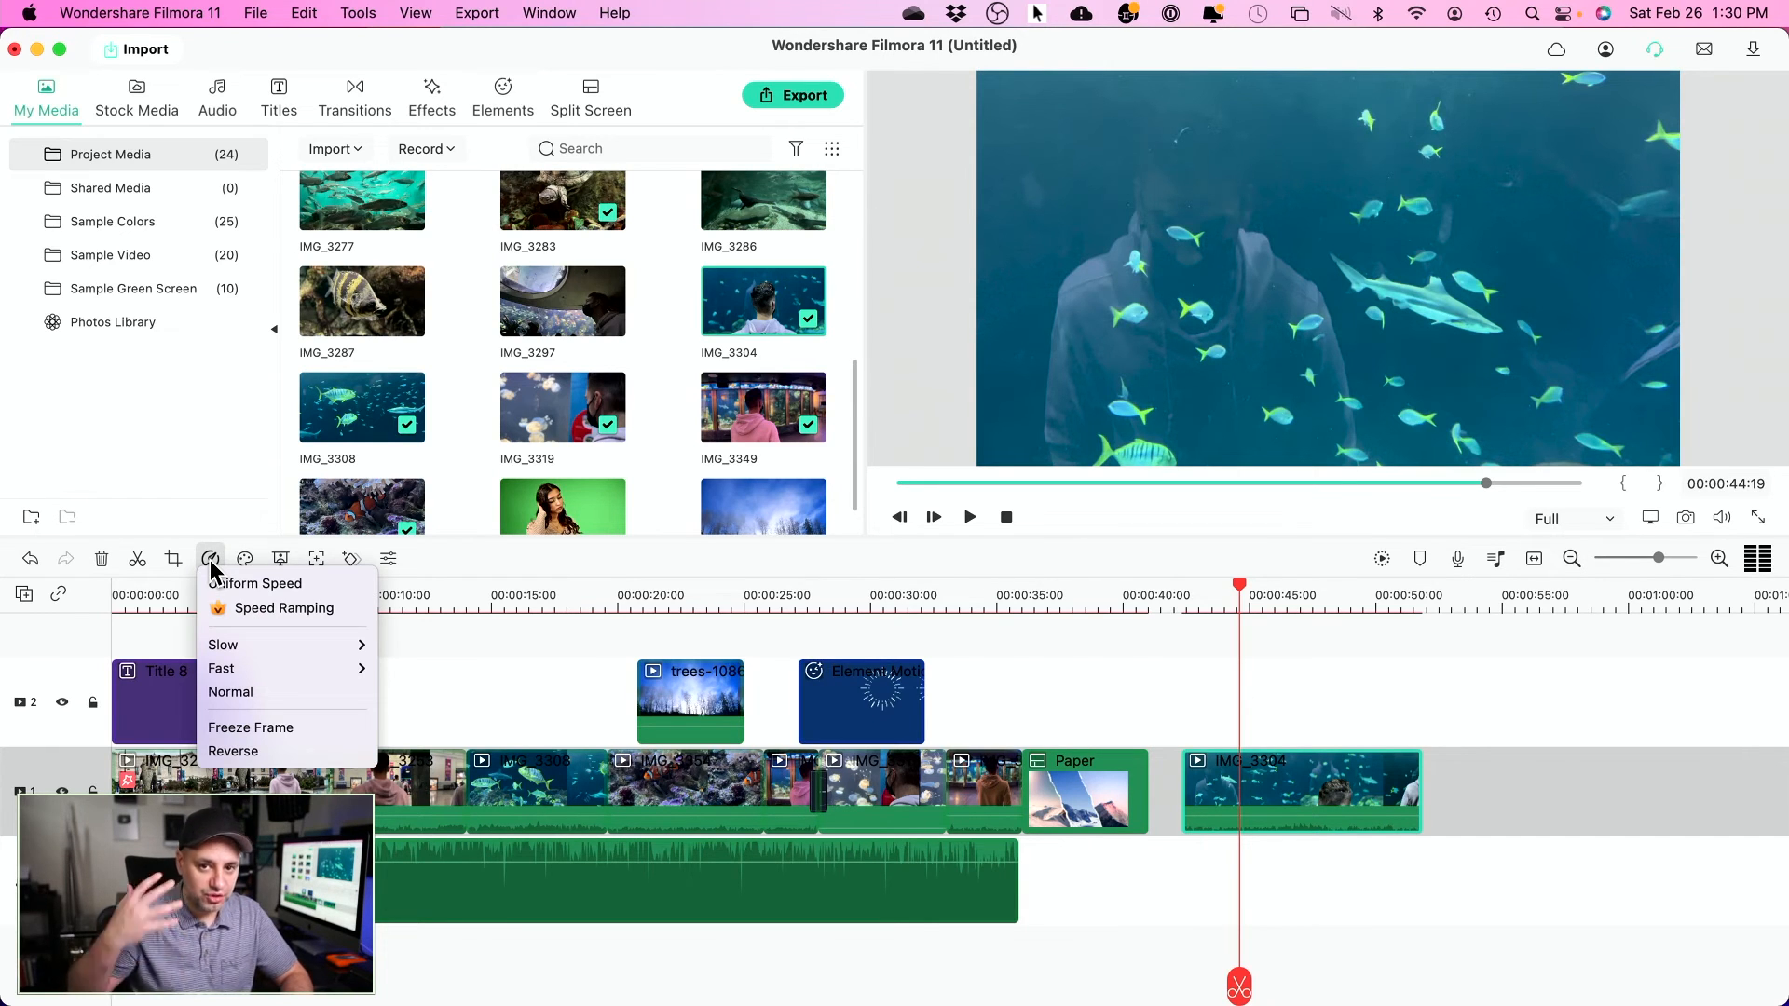
mouse_move(241, 650)
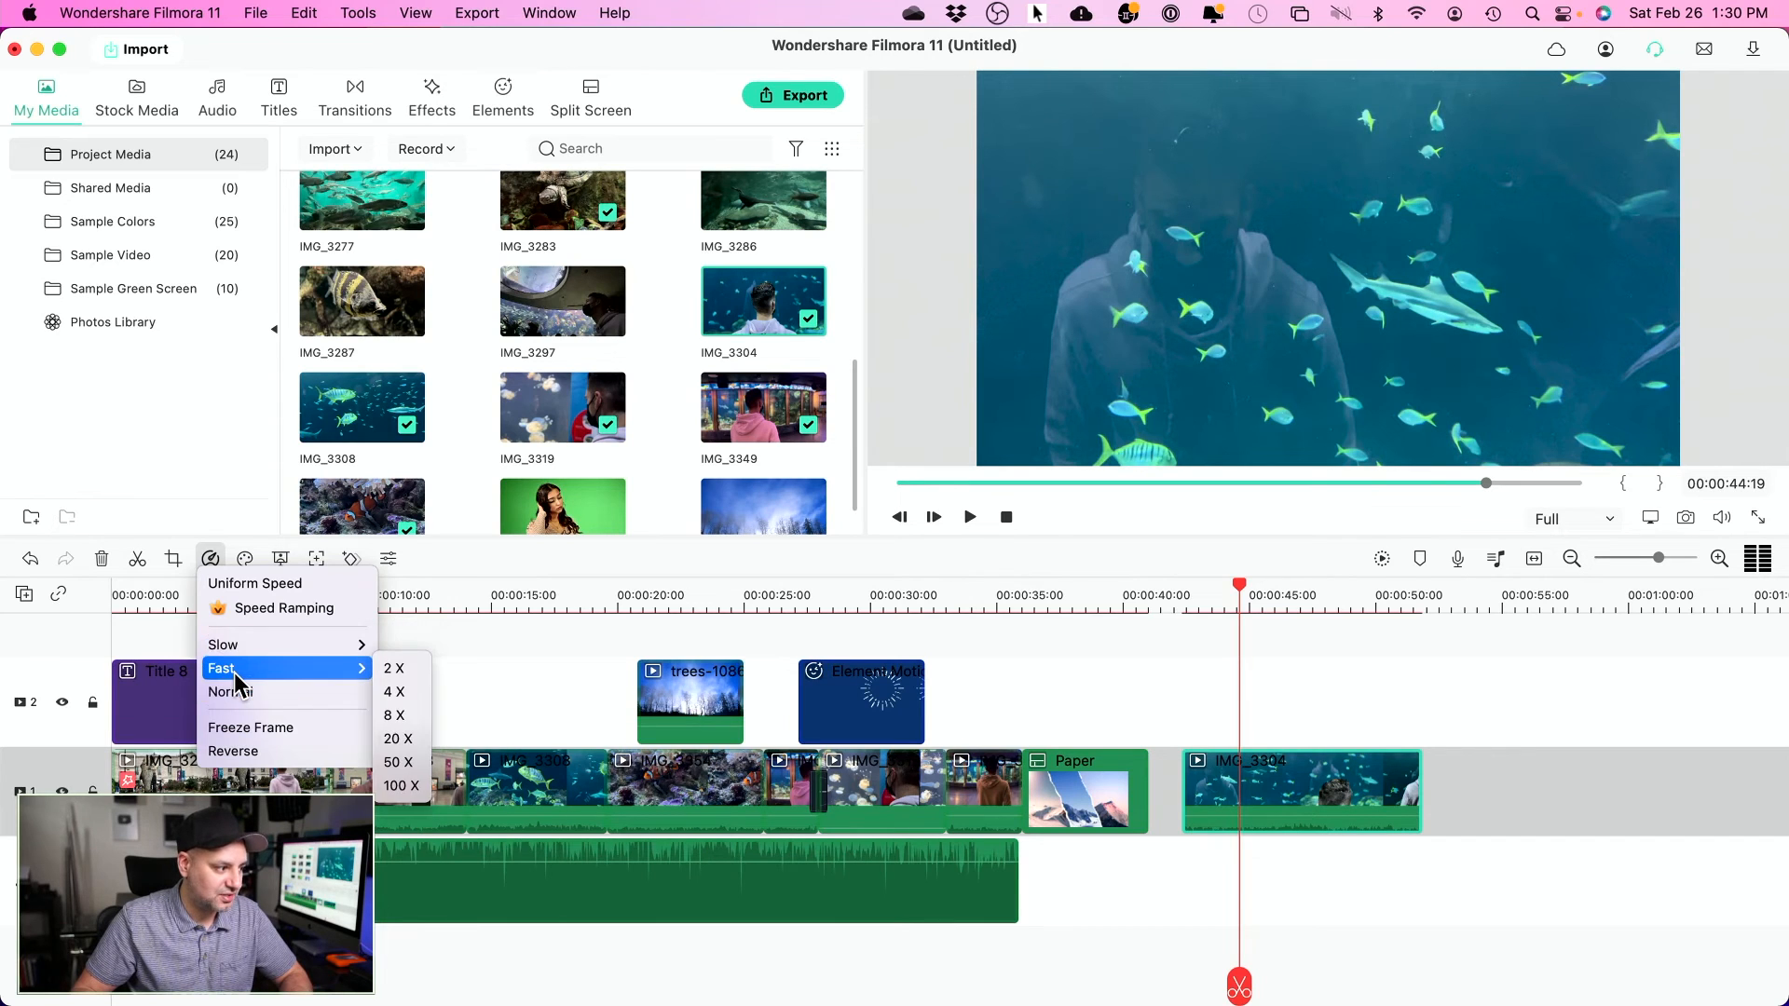
mouse_move(307, 671)
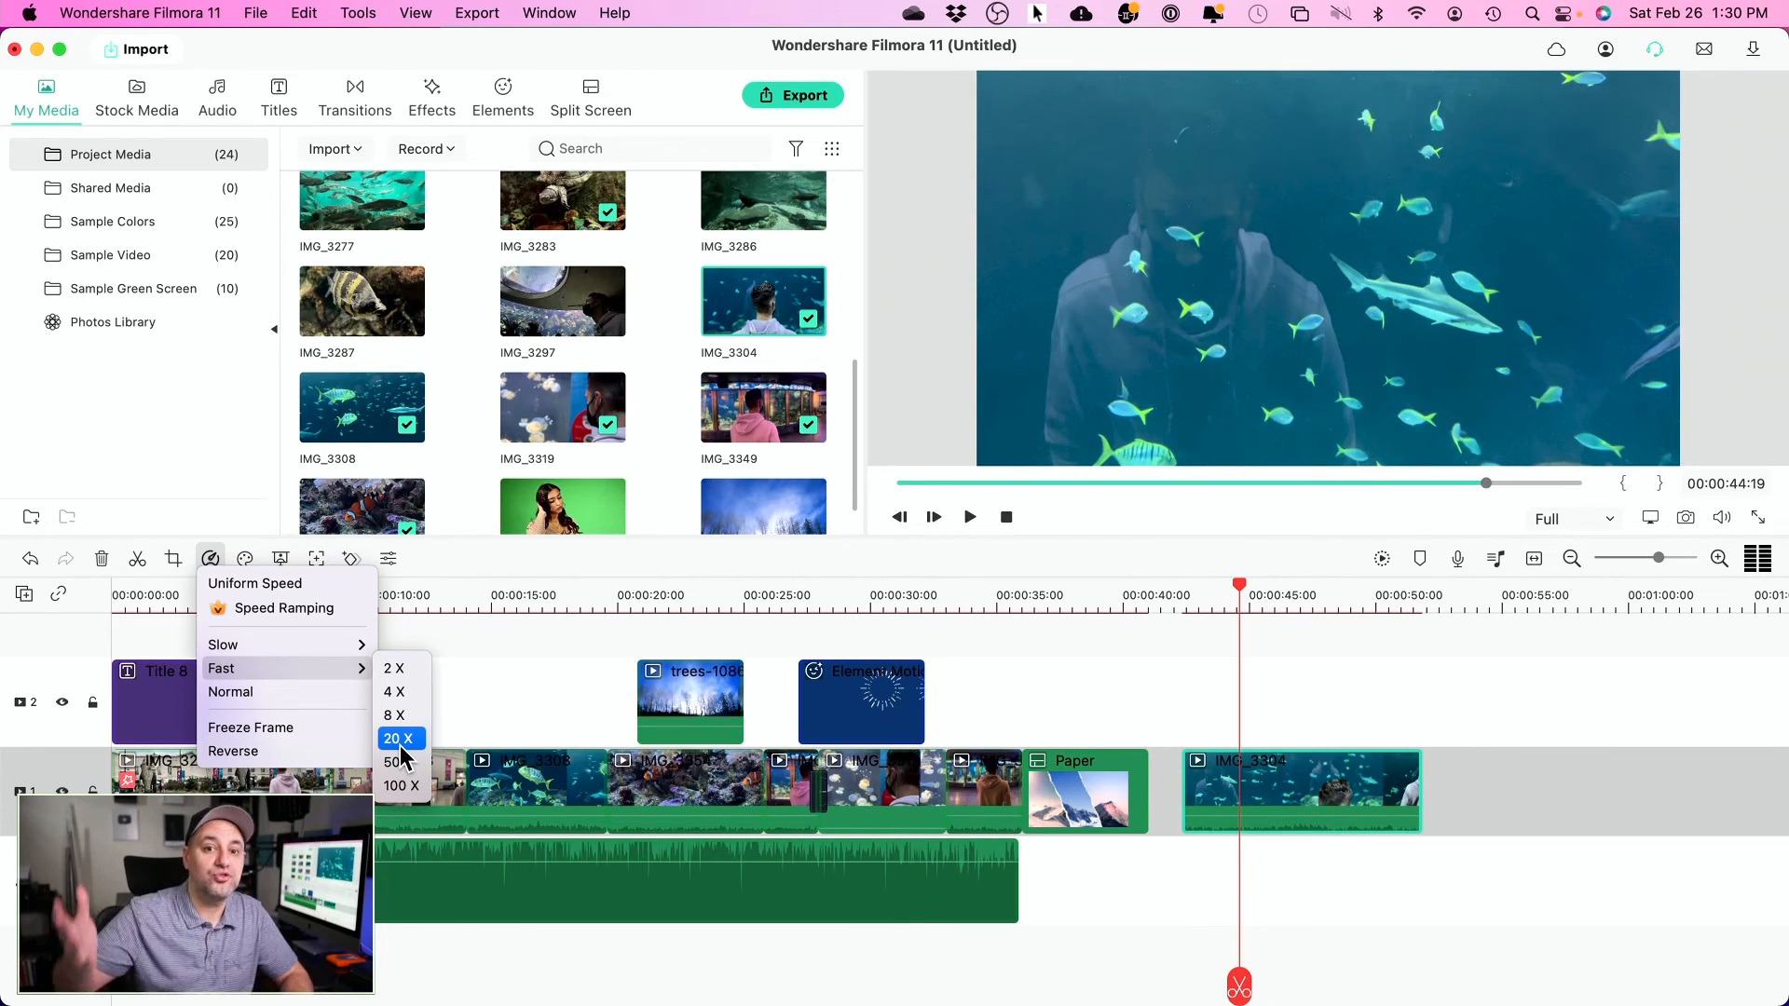
left_click(287, 615)
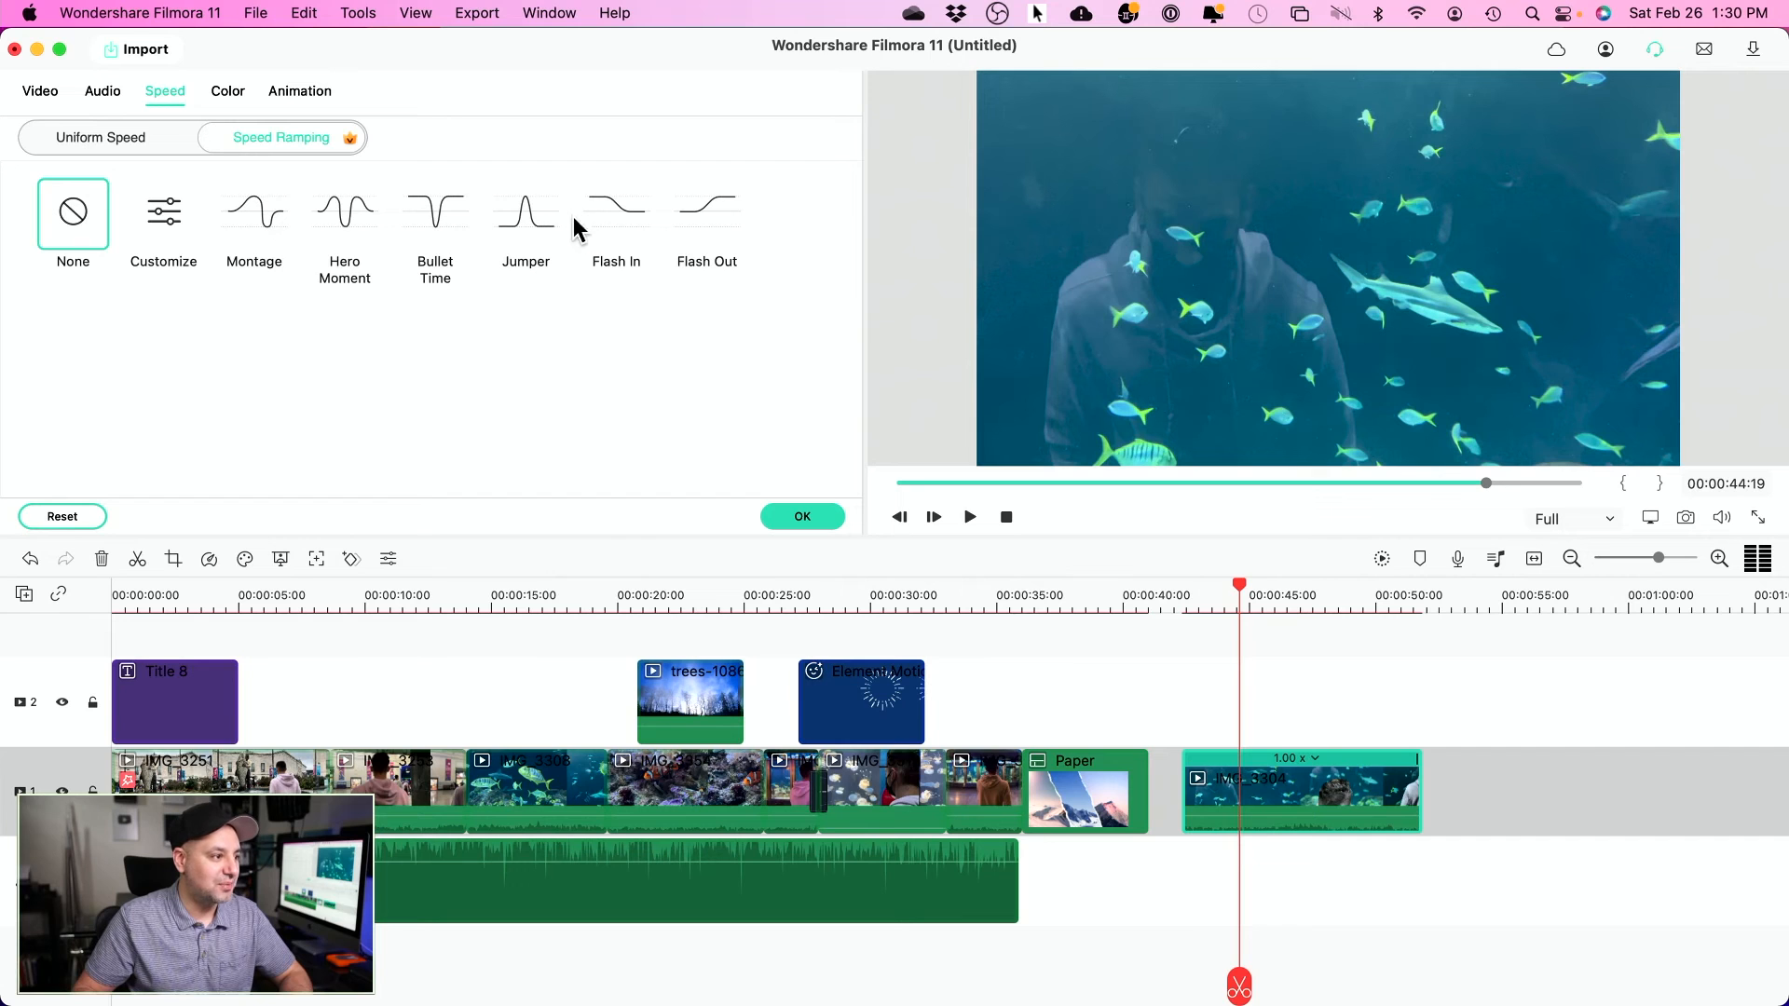
- Apply the Hero Moment speed ramp to IMG_3304 and play back the ramped clip
left_click(344, 223)
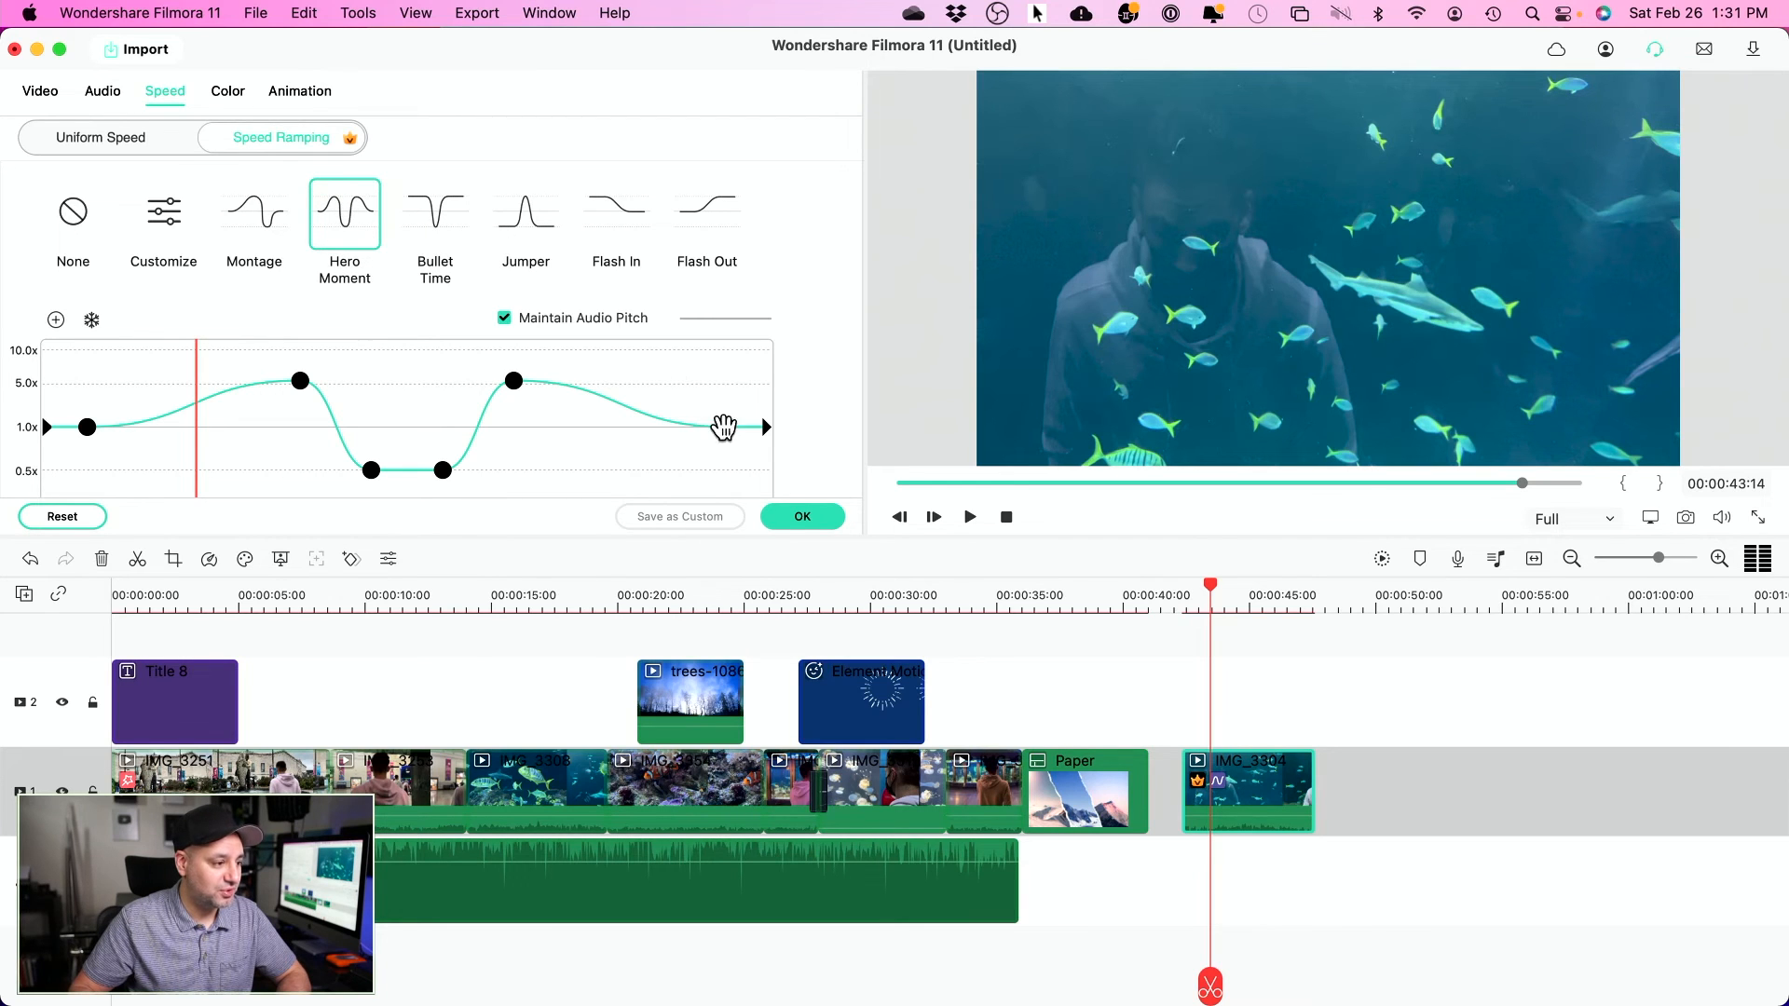
left_click(804, 517)
left_click_drag(1211, 594, 1190, 594)
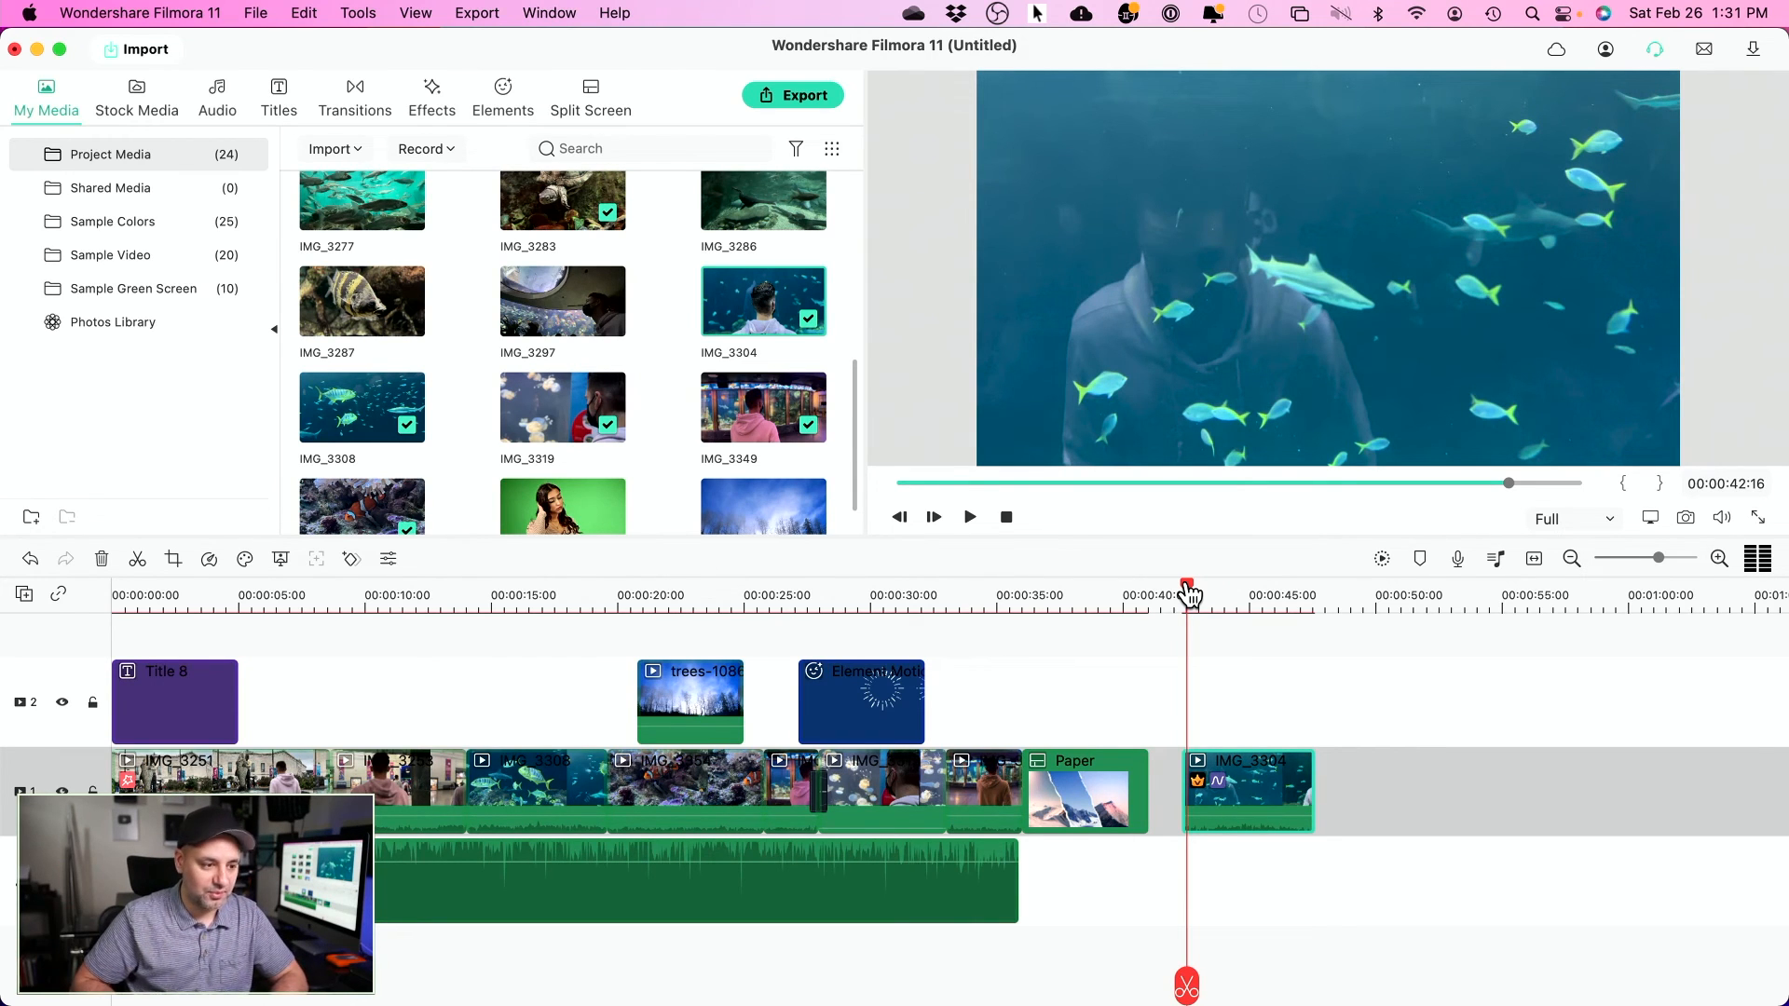
key("space")
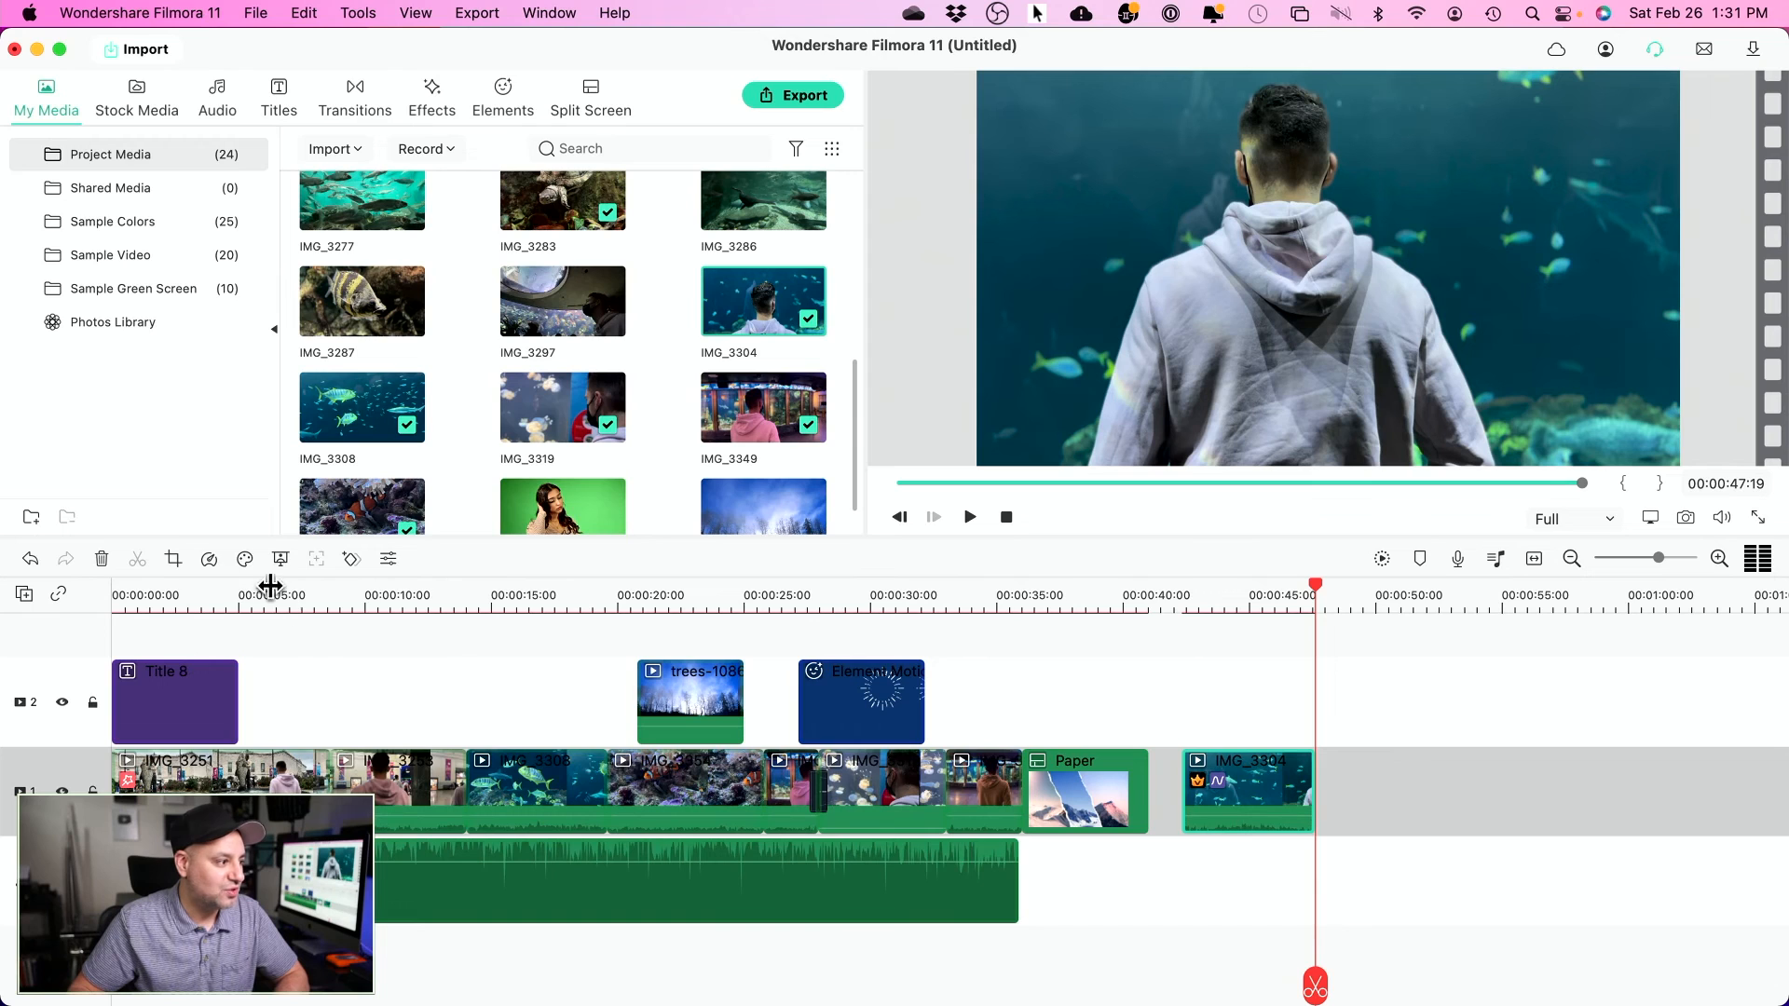
left_click(210, 558)
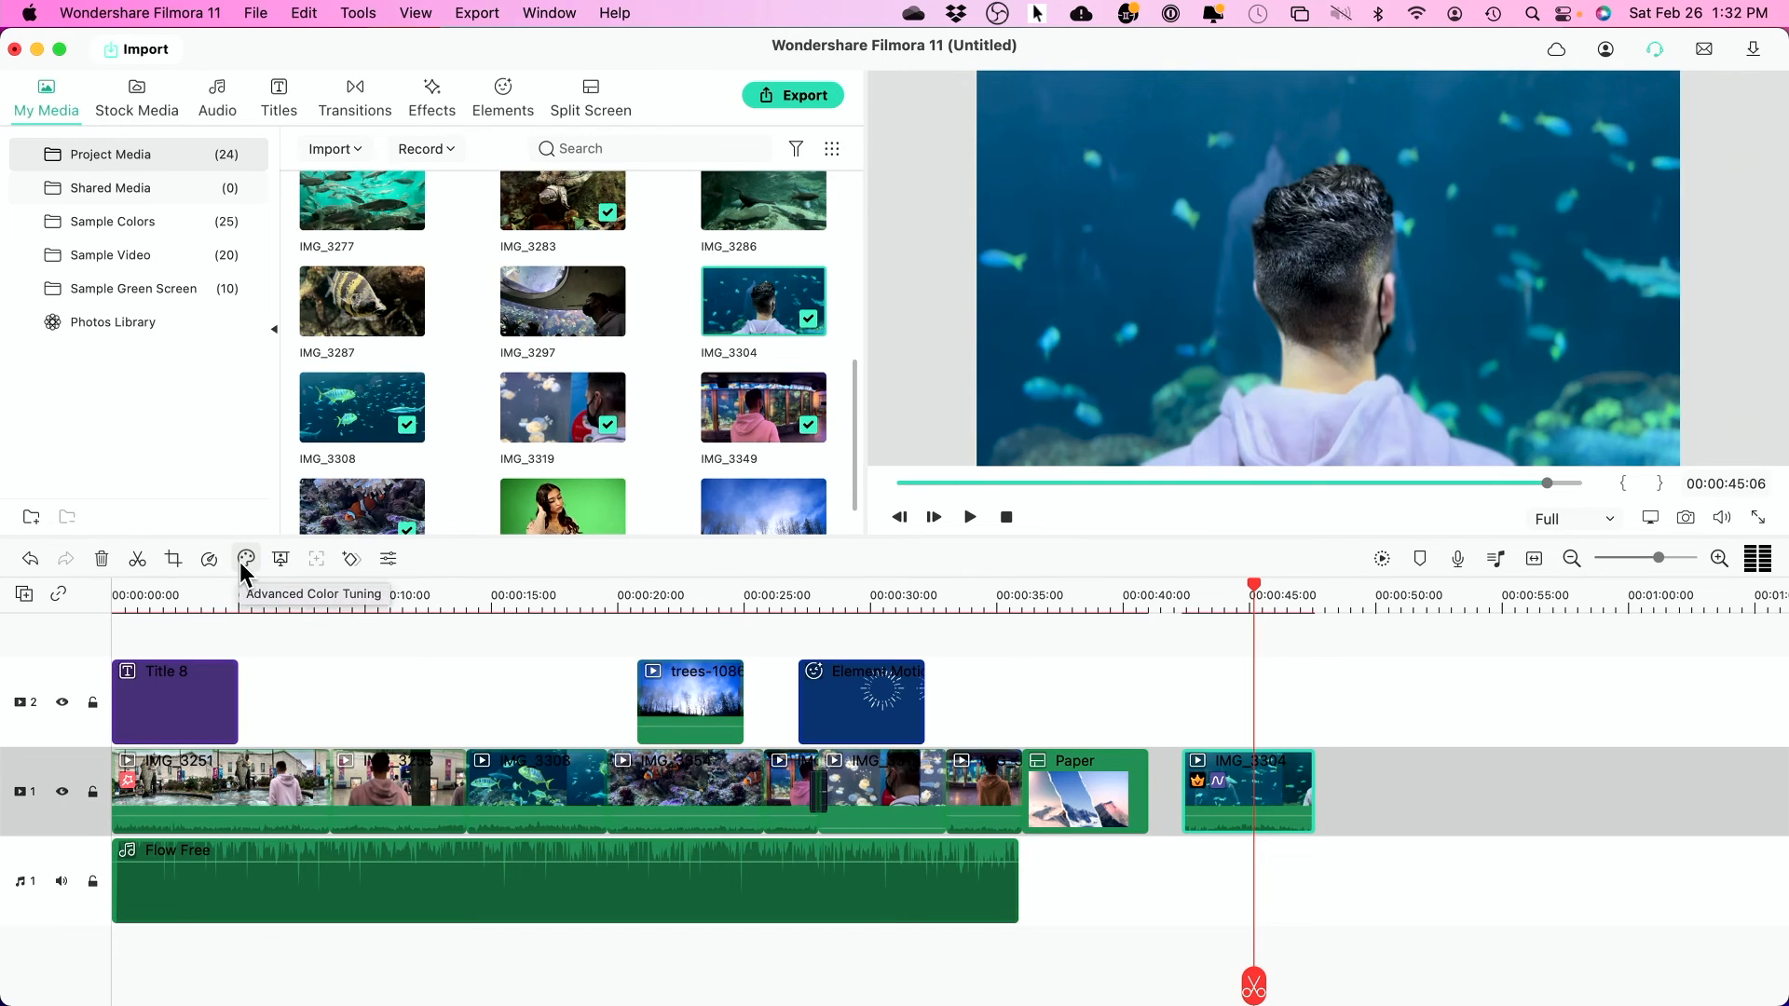
- Color-match IMG_3304 to the fish frame at 00:00:14:16 and confirm
left_click(246, 559)
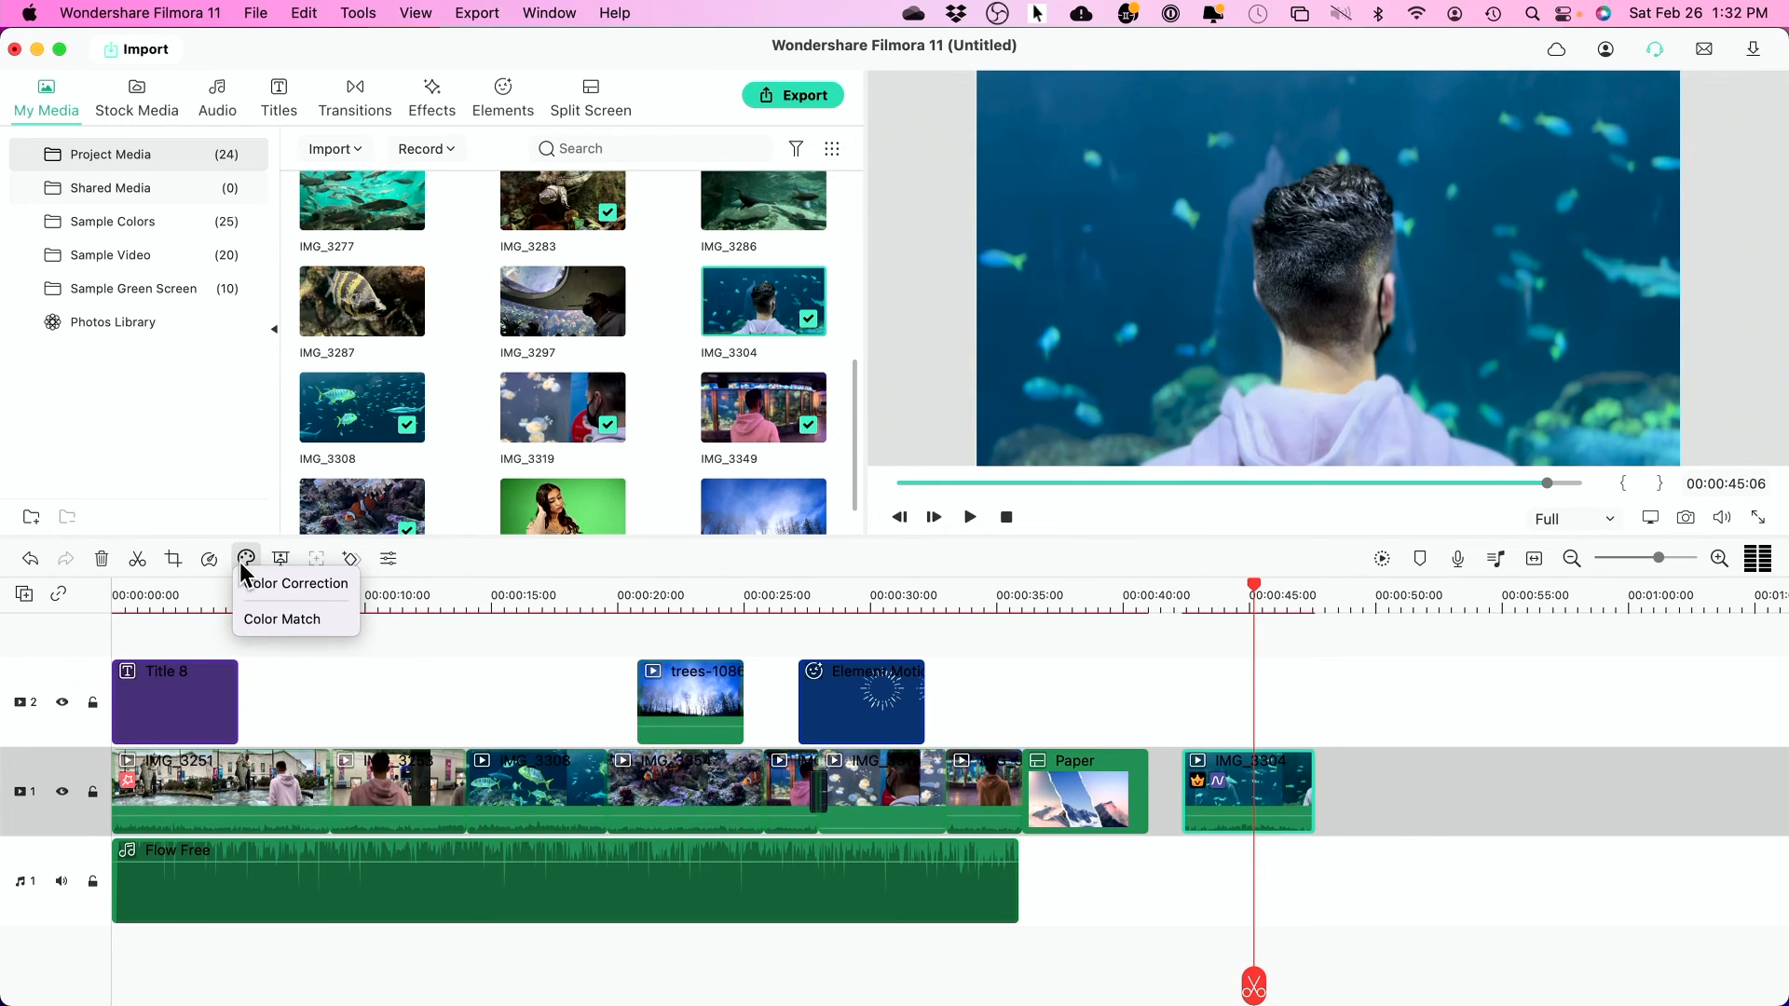
left_click(281, 621)
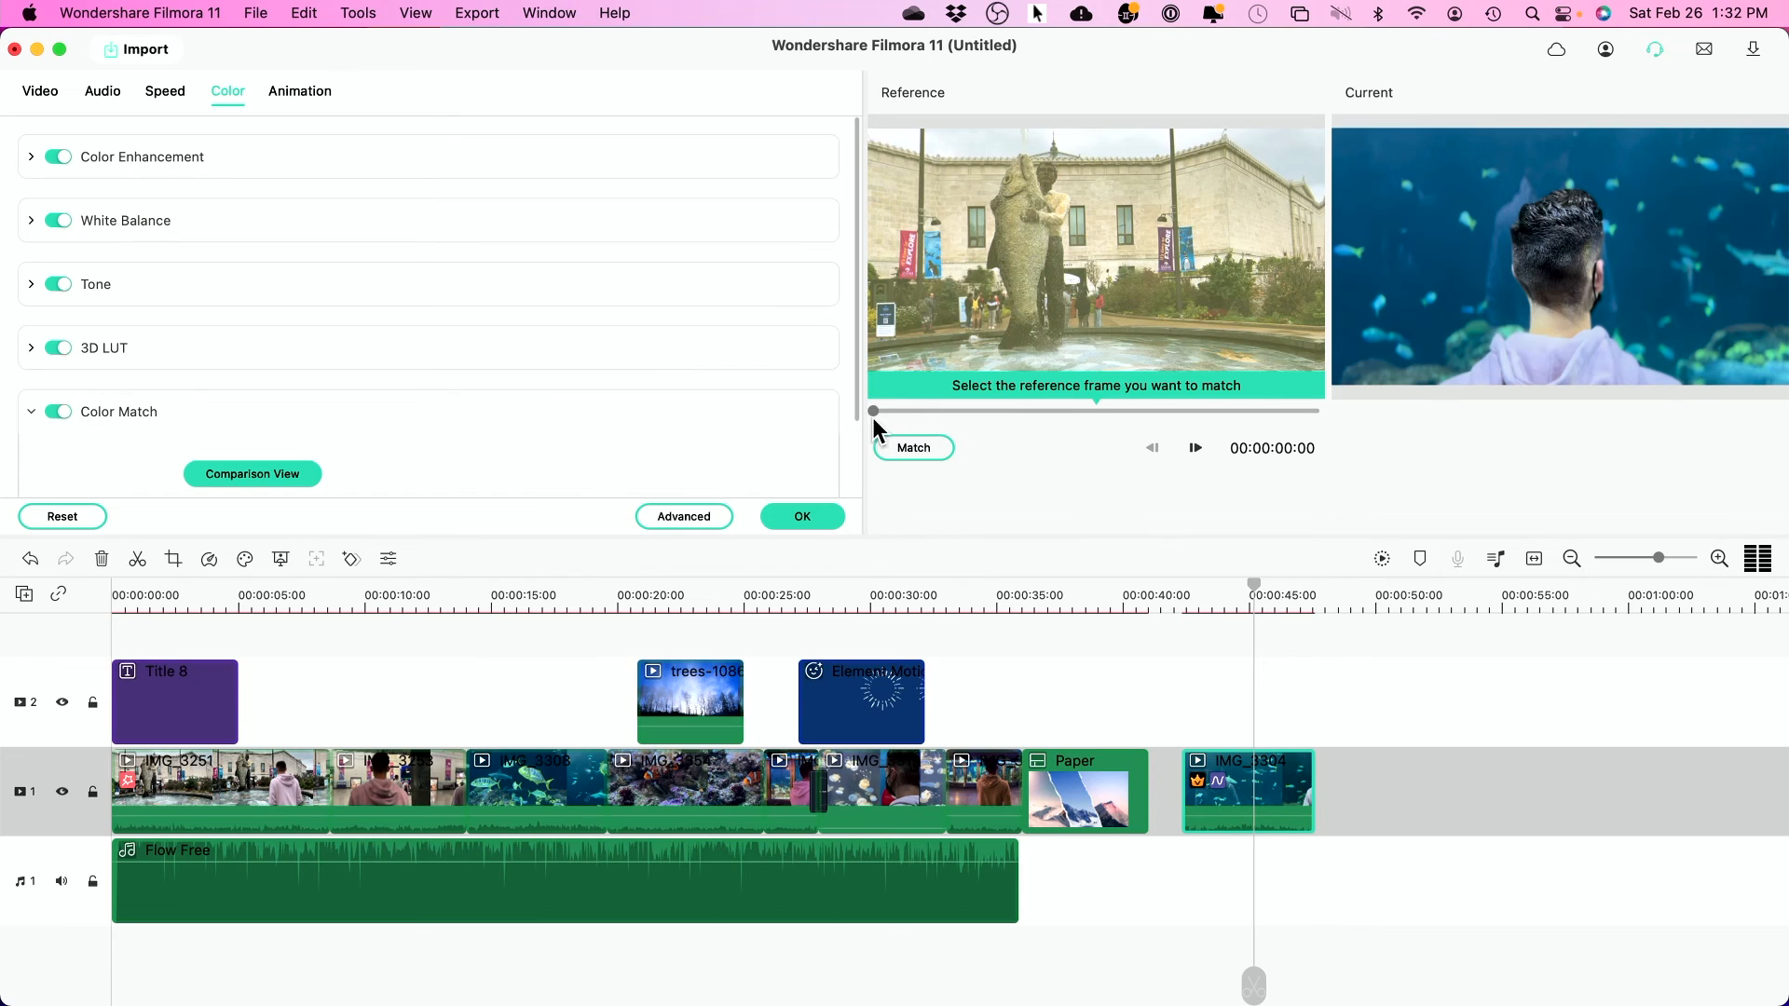
left_click_drag(875, 410, 1010, 412)
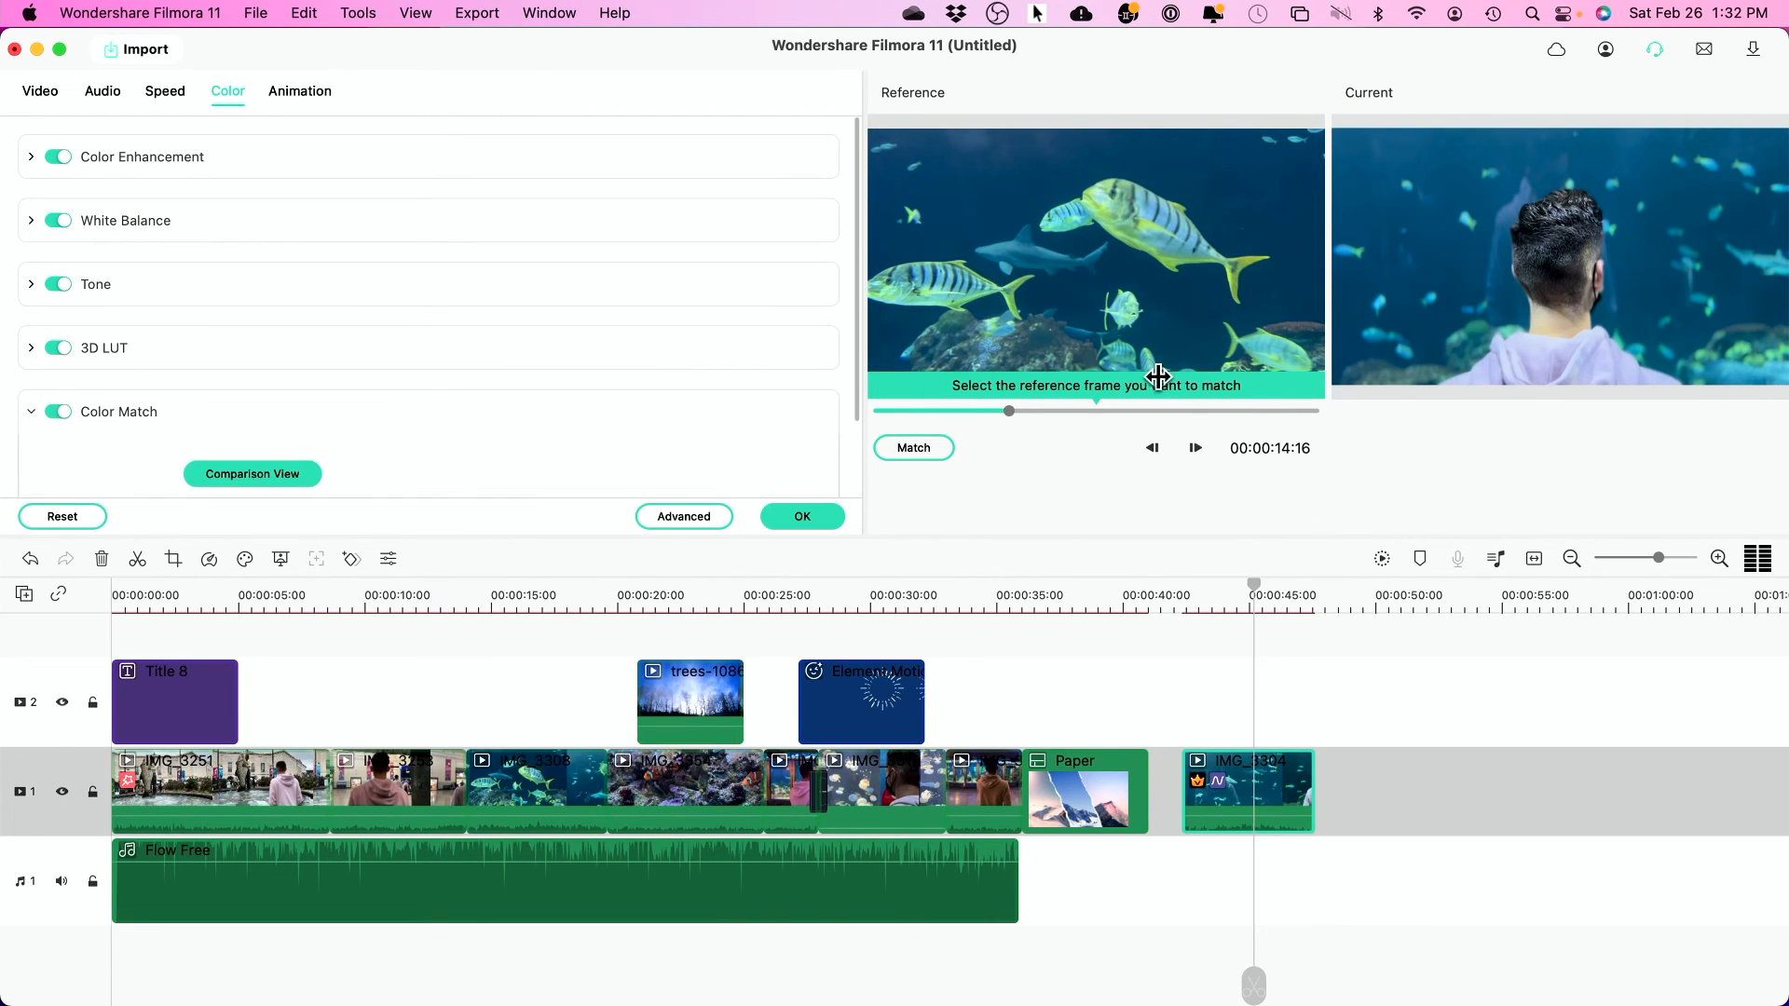
left_click(933, 450)
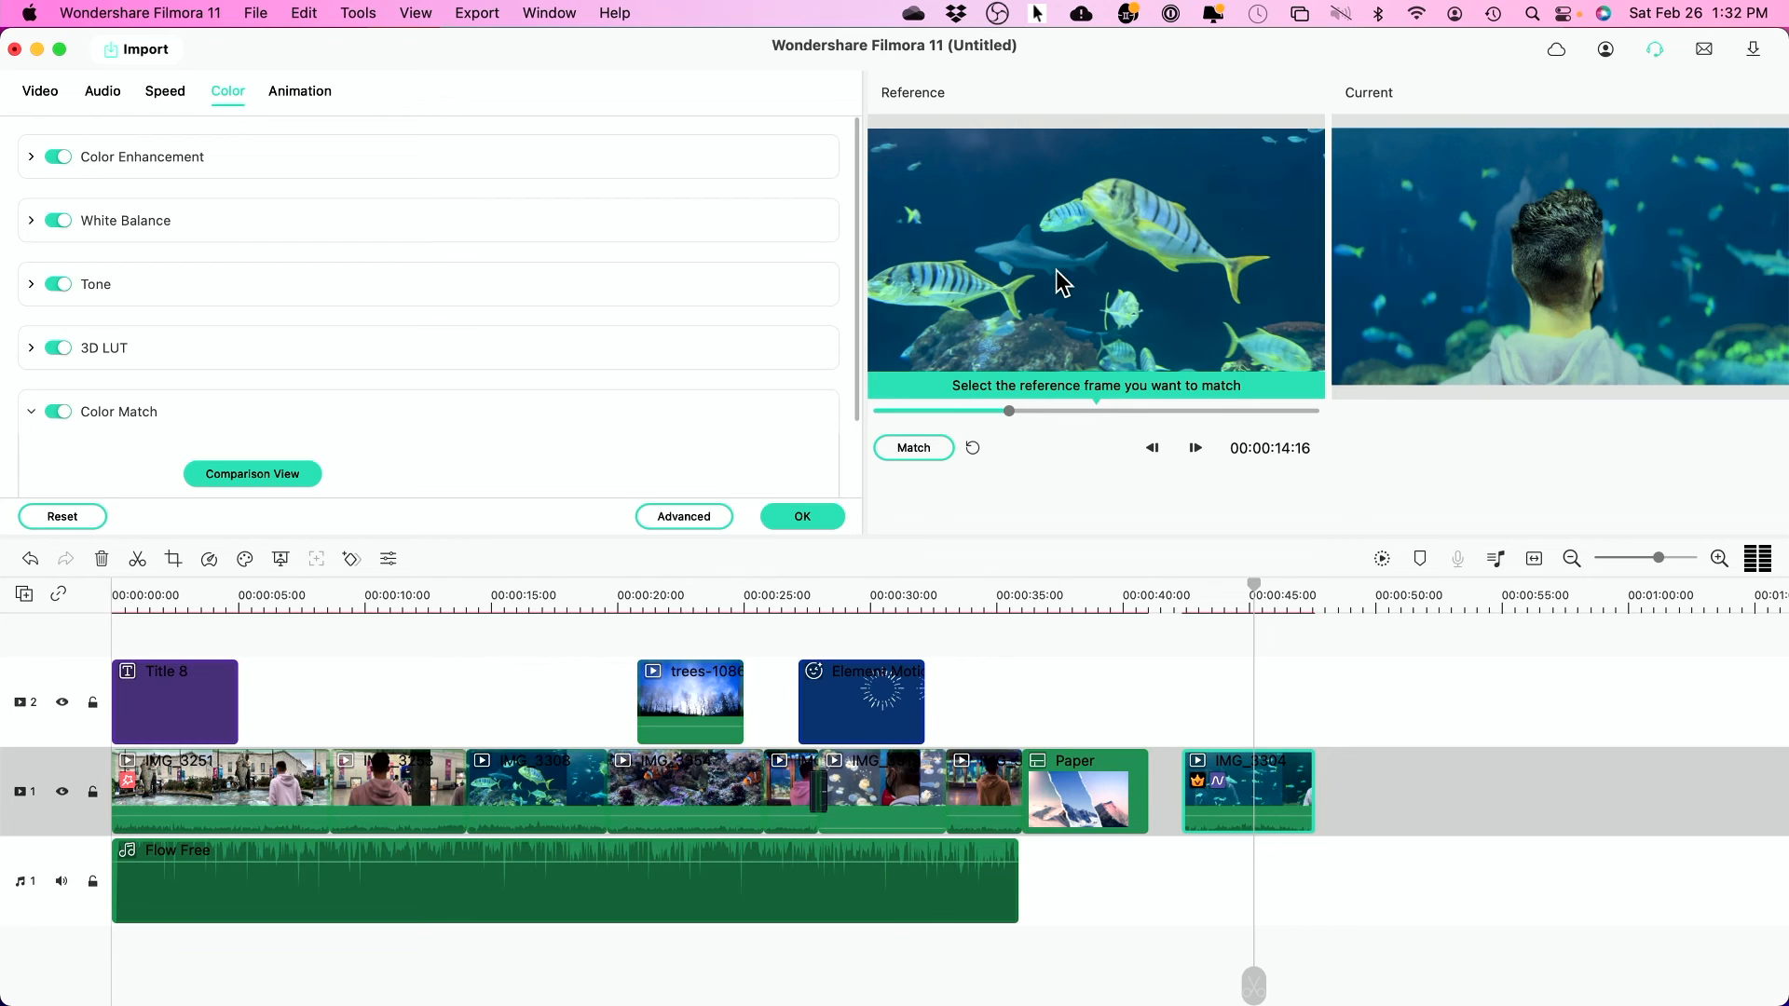
left_click(785, 524)
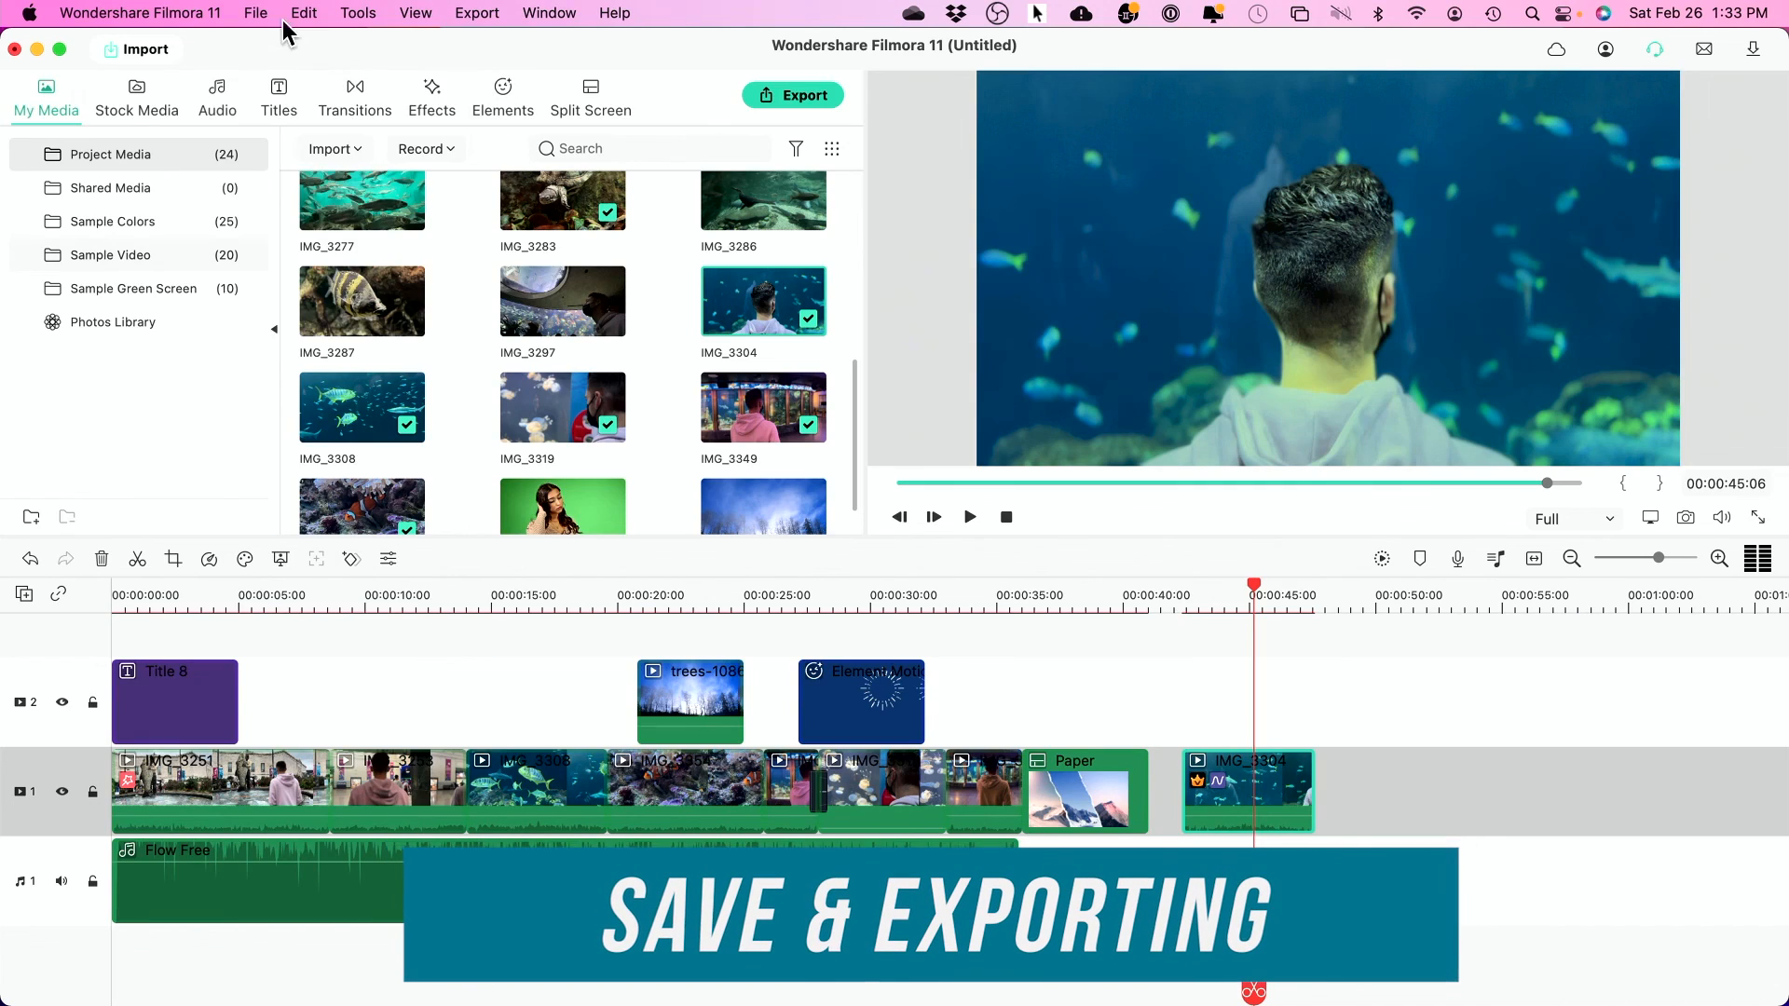
- Save the project in Downloads as 'day in chicago'
left_click(257, 13)
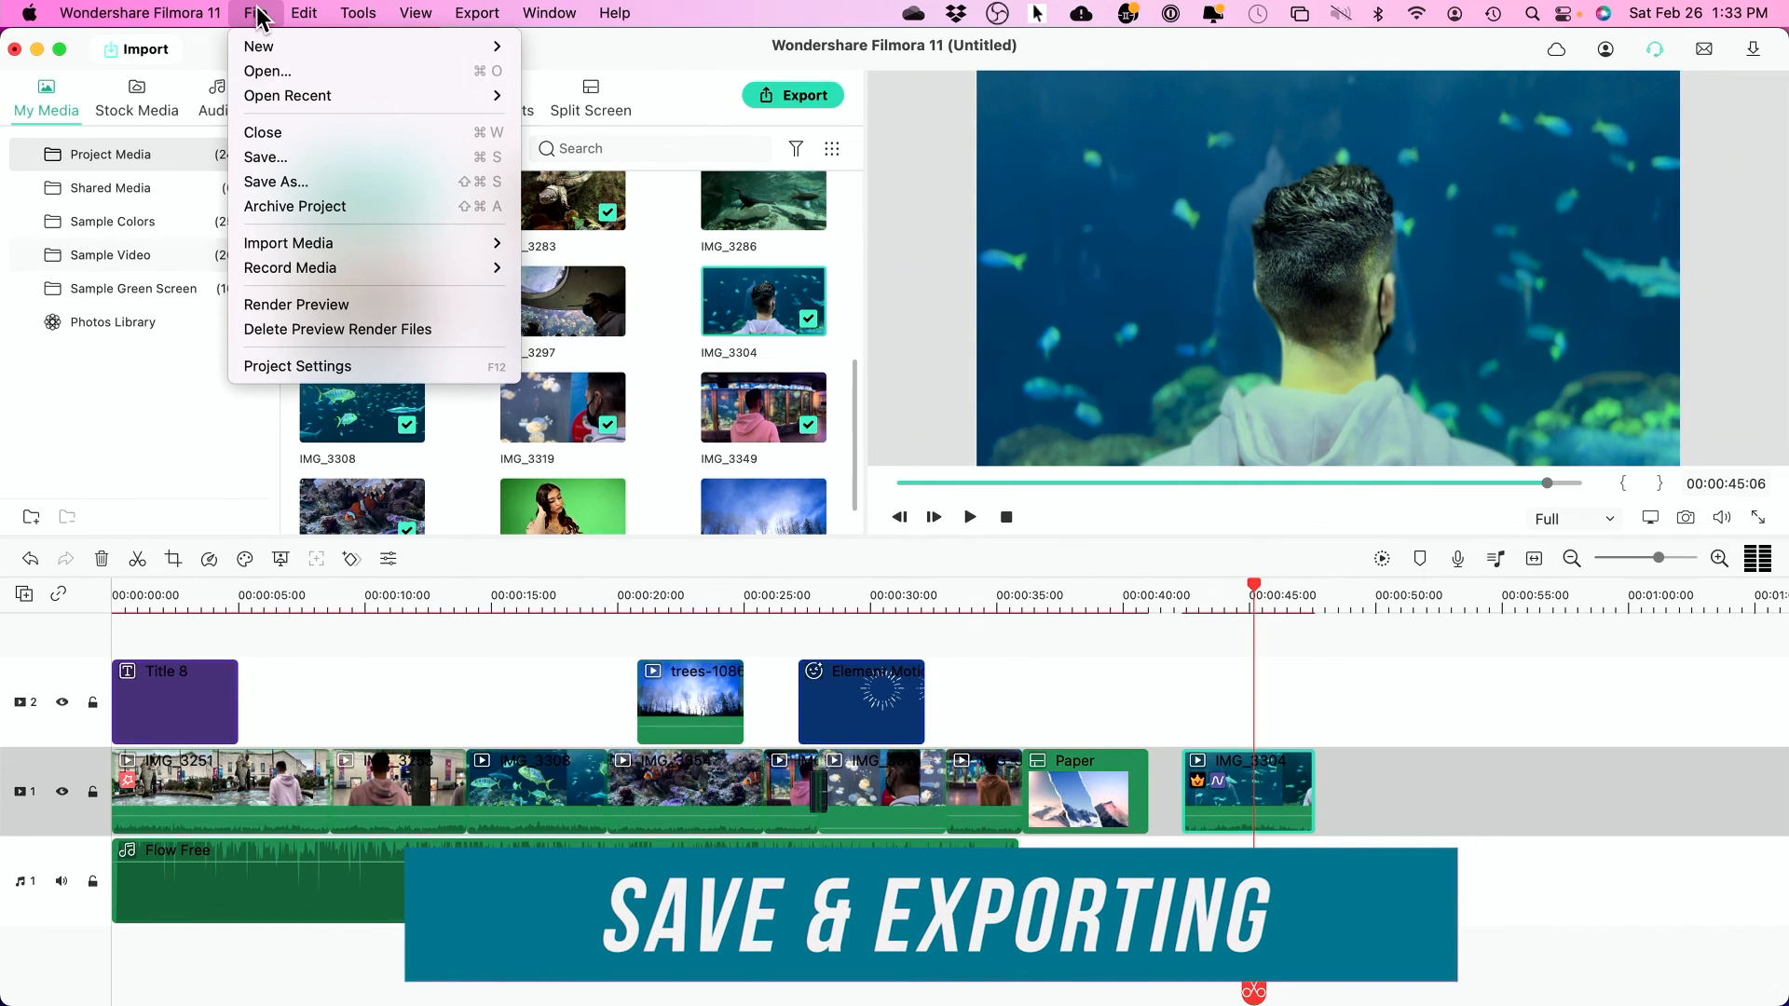
left_click(296, 184)
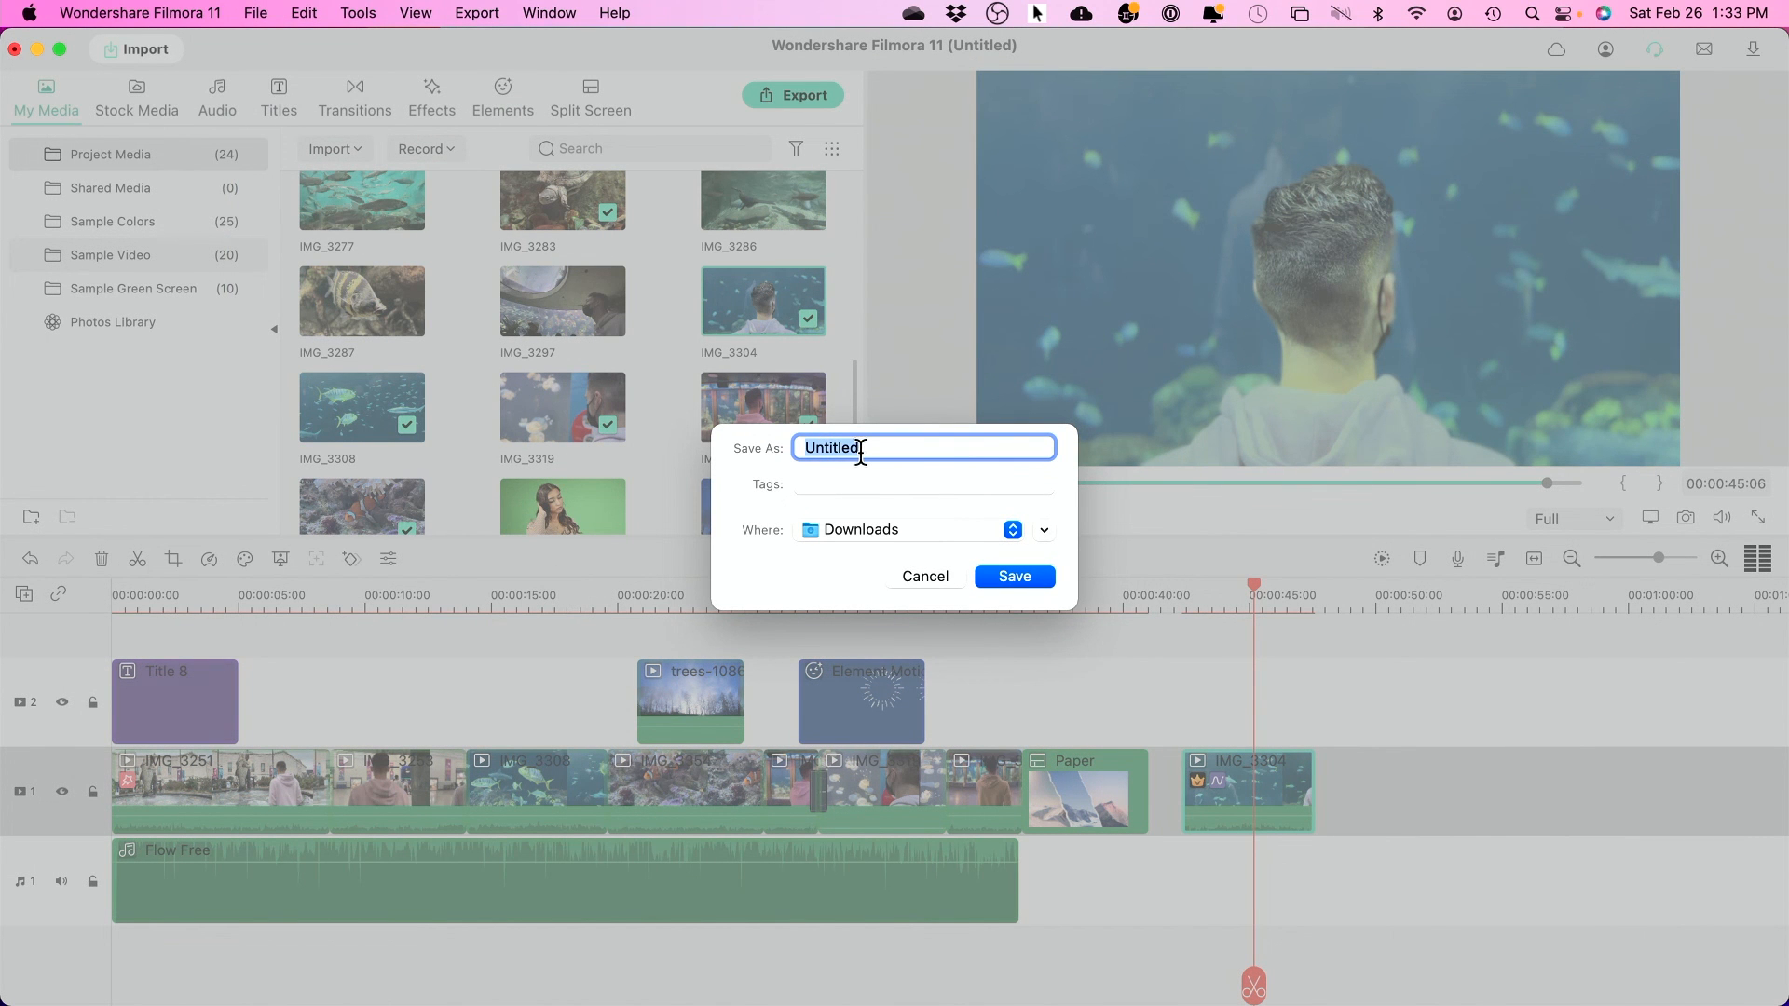
type("day in chicago")
left_click(1019, 575)
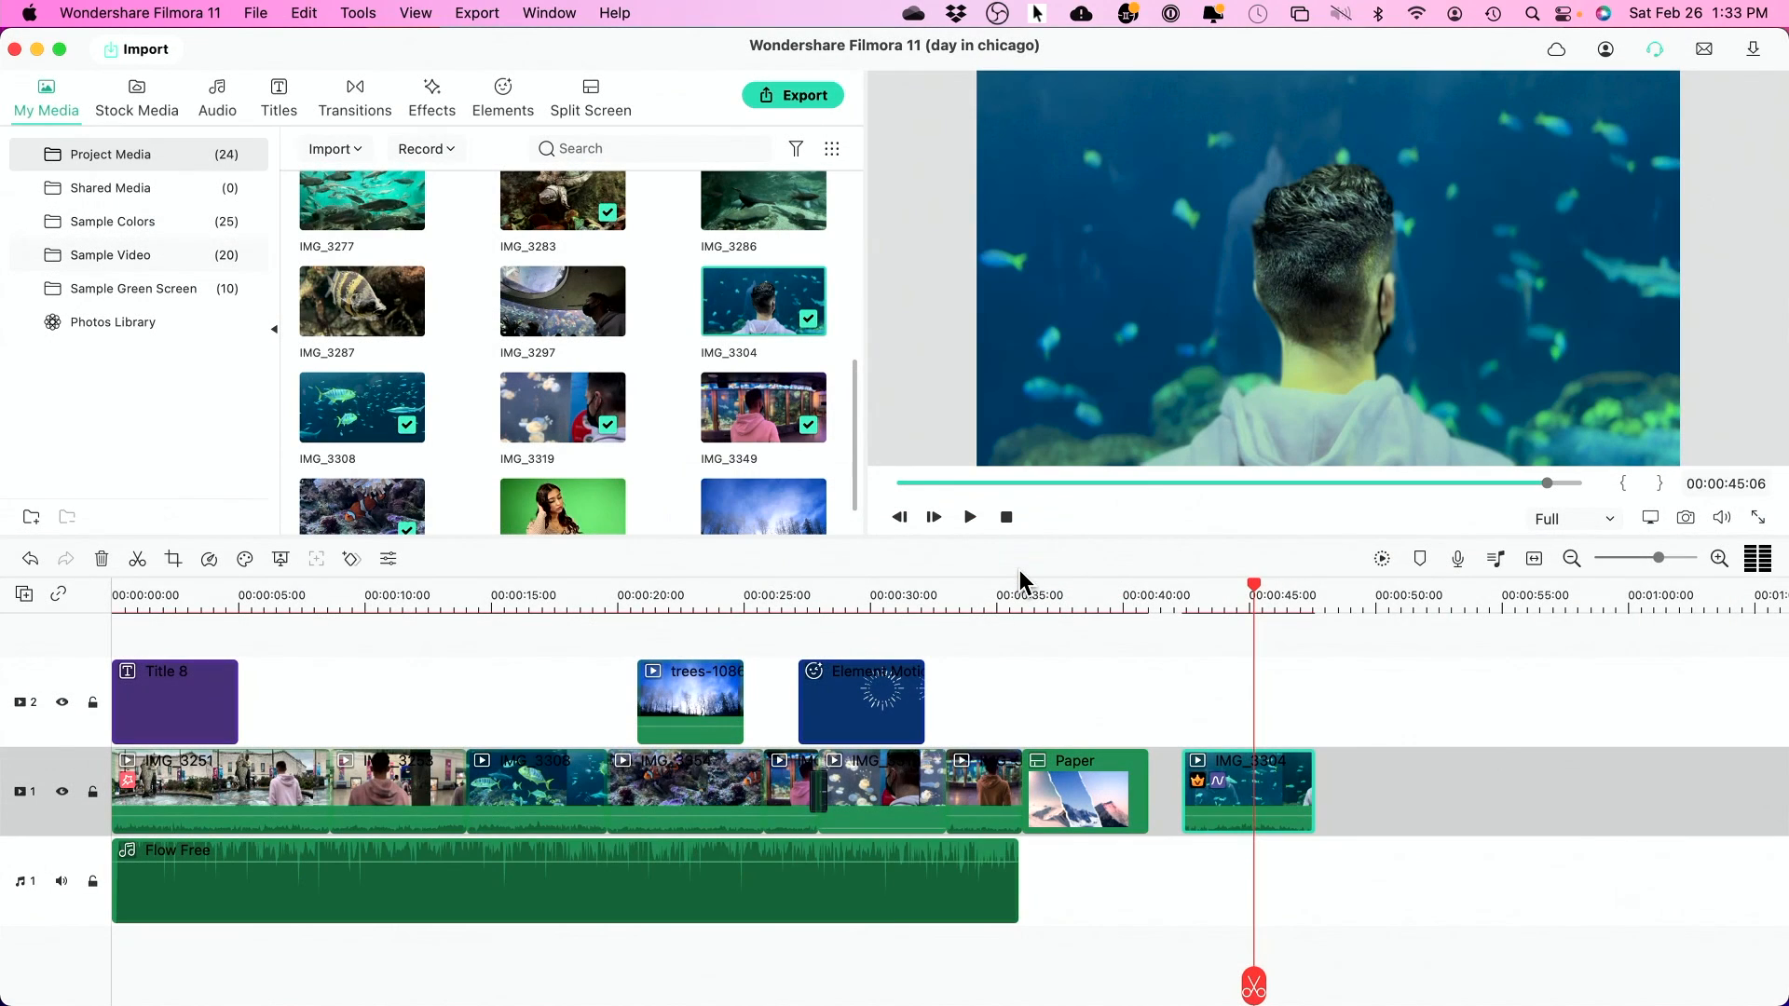
- Export the project as My Video.mp4, MP4 at 1920 x 1080, to the Output folder
left_click(804, 97)
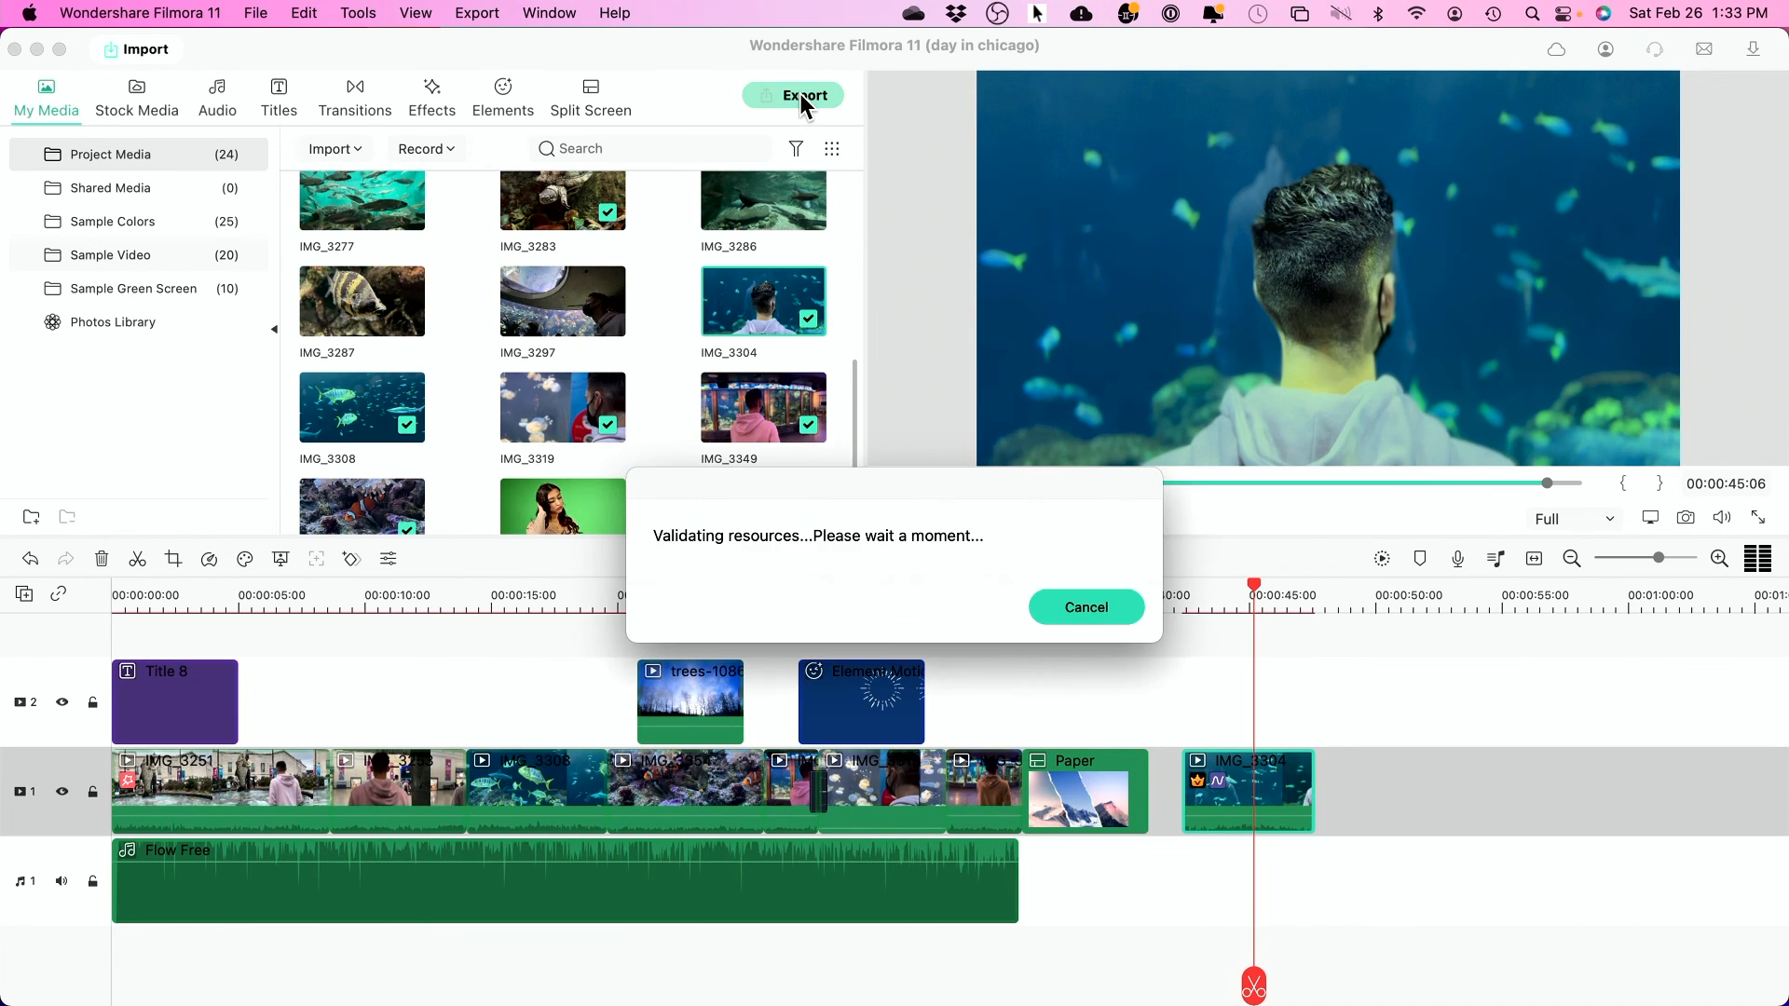
left_click(575, 258)
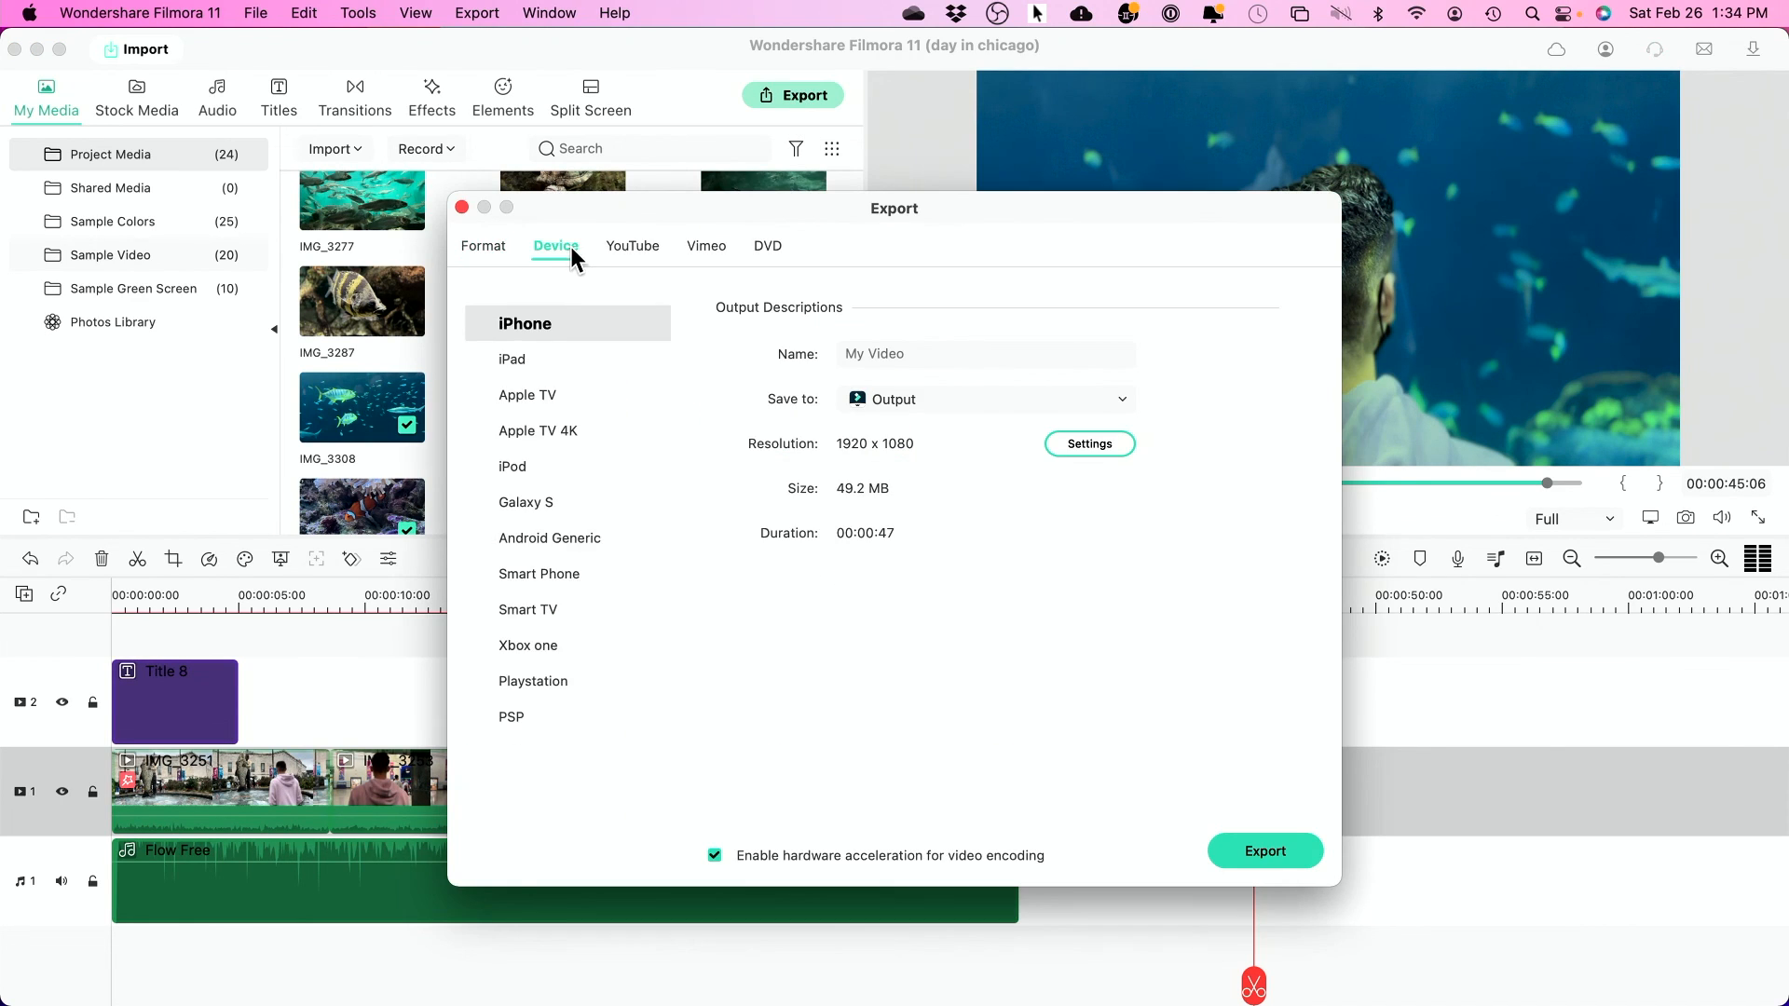
left_click(641, 248)
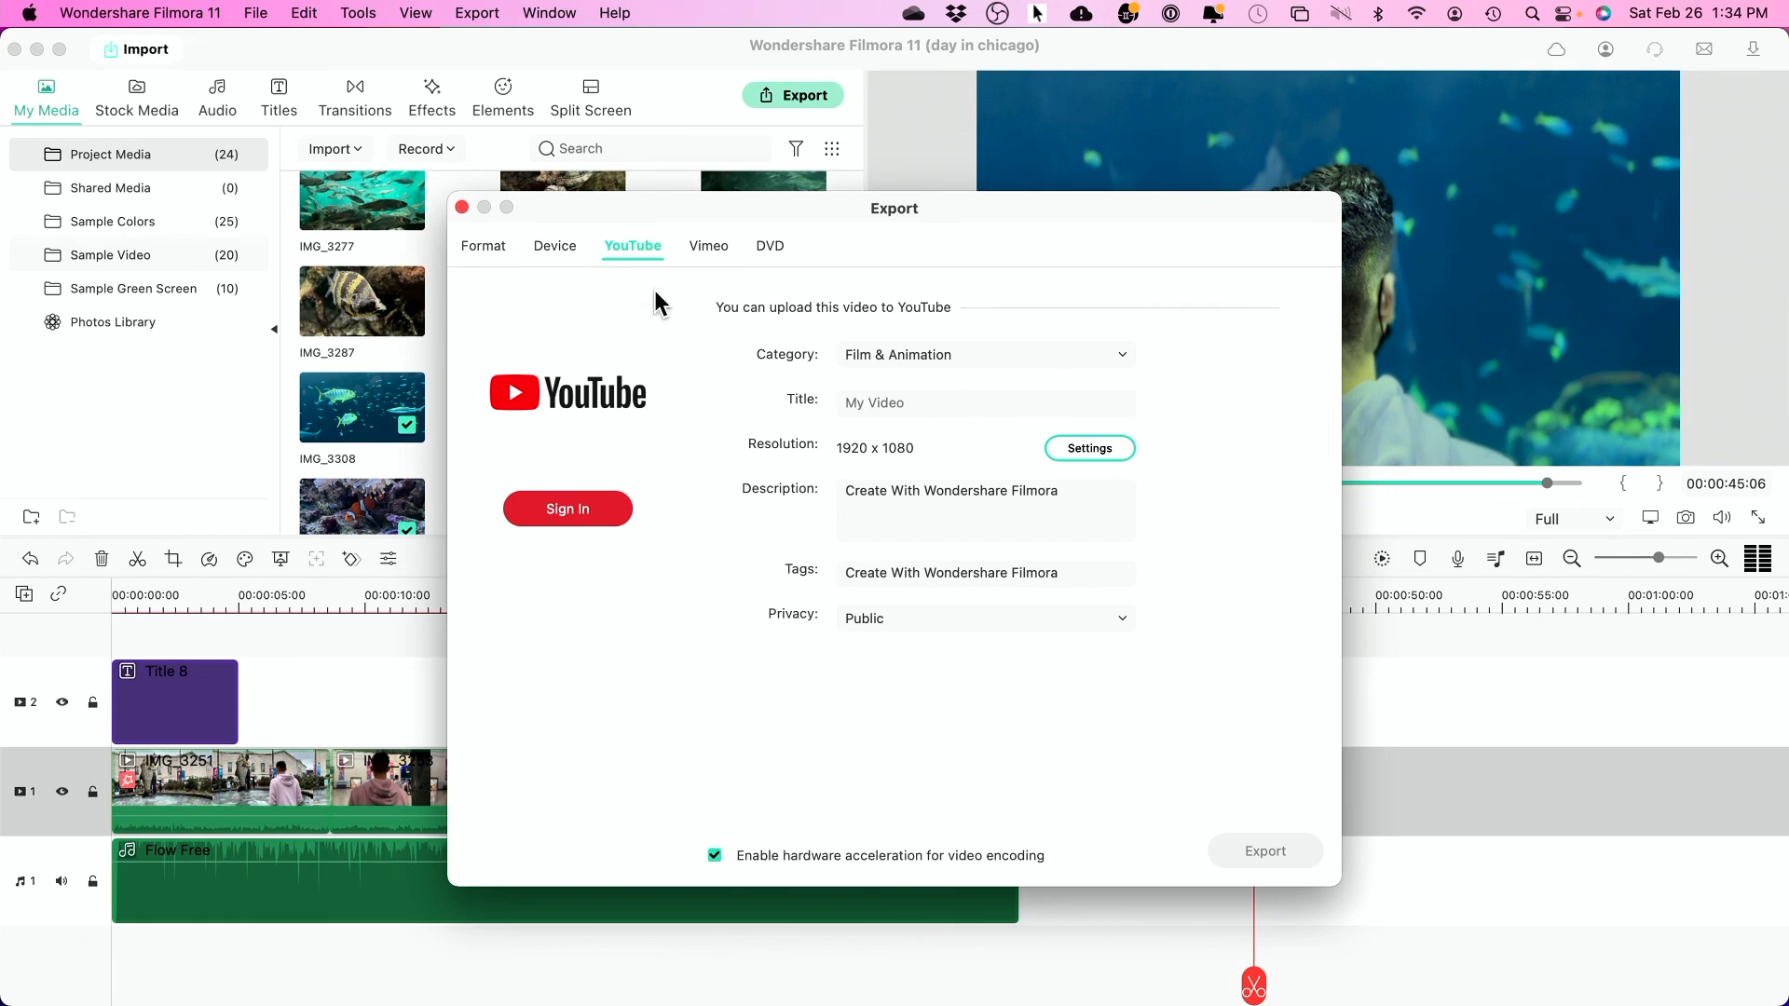
left_click(479, 248)
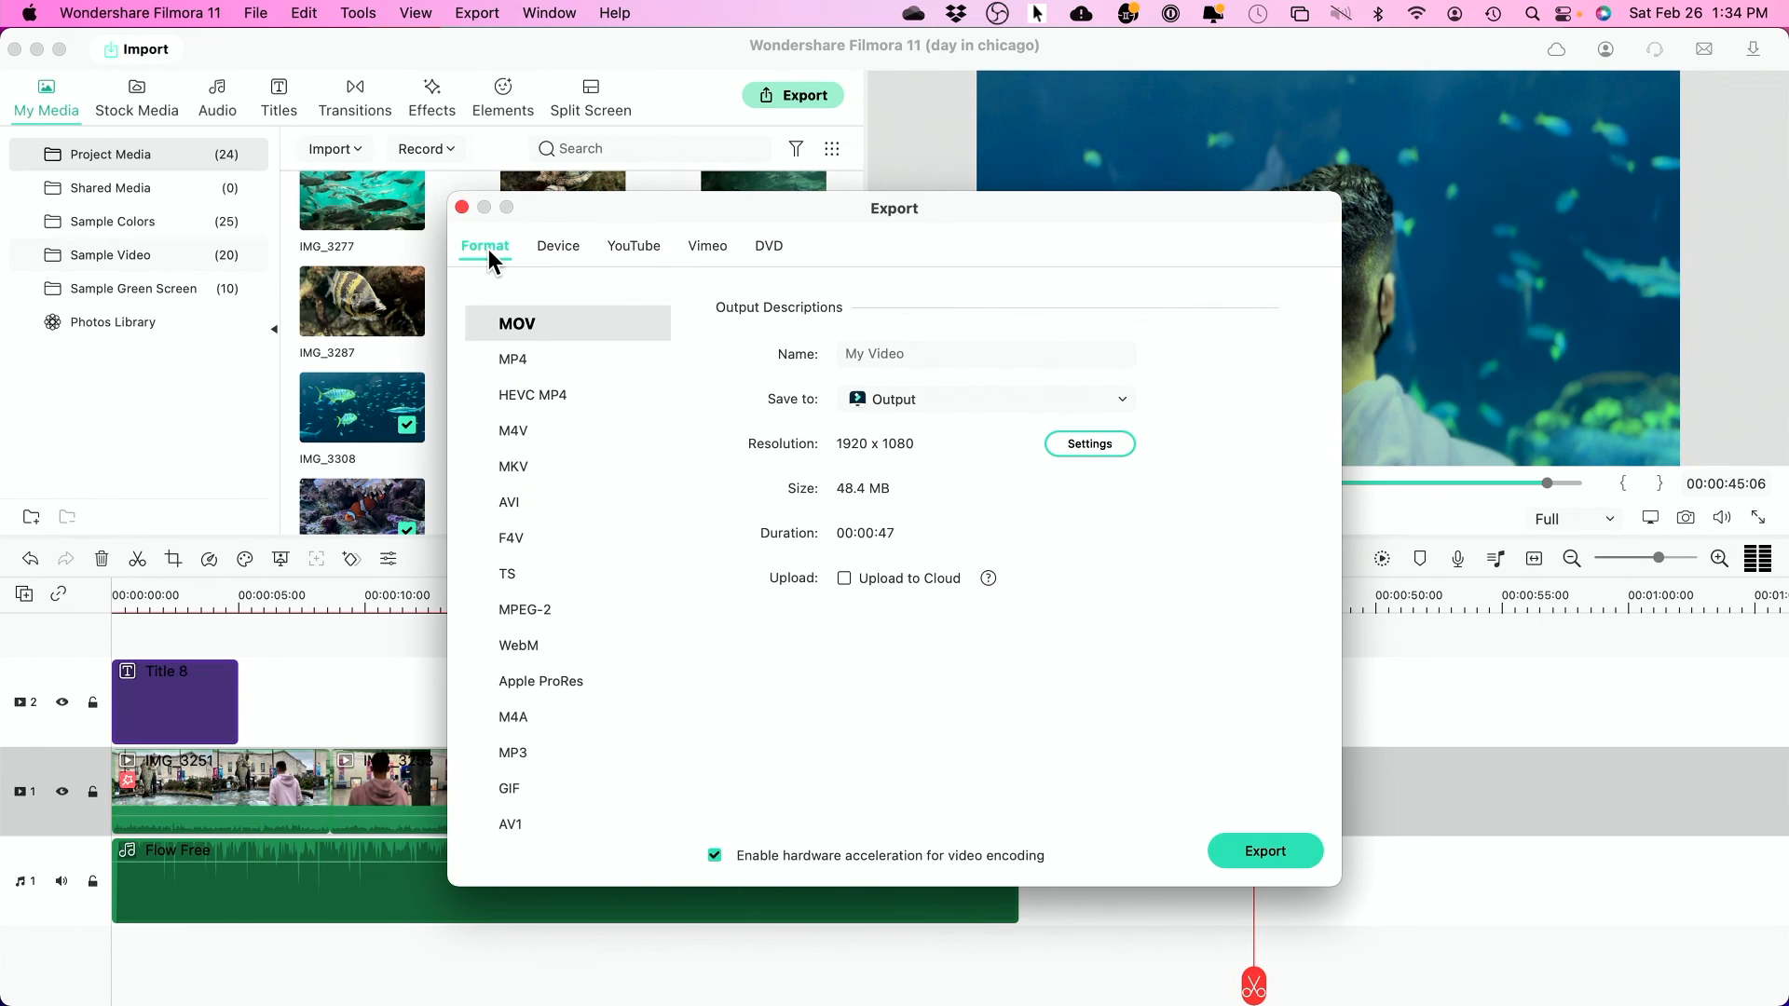
left_click(487, 365)
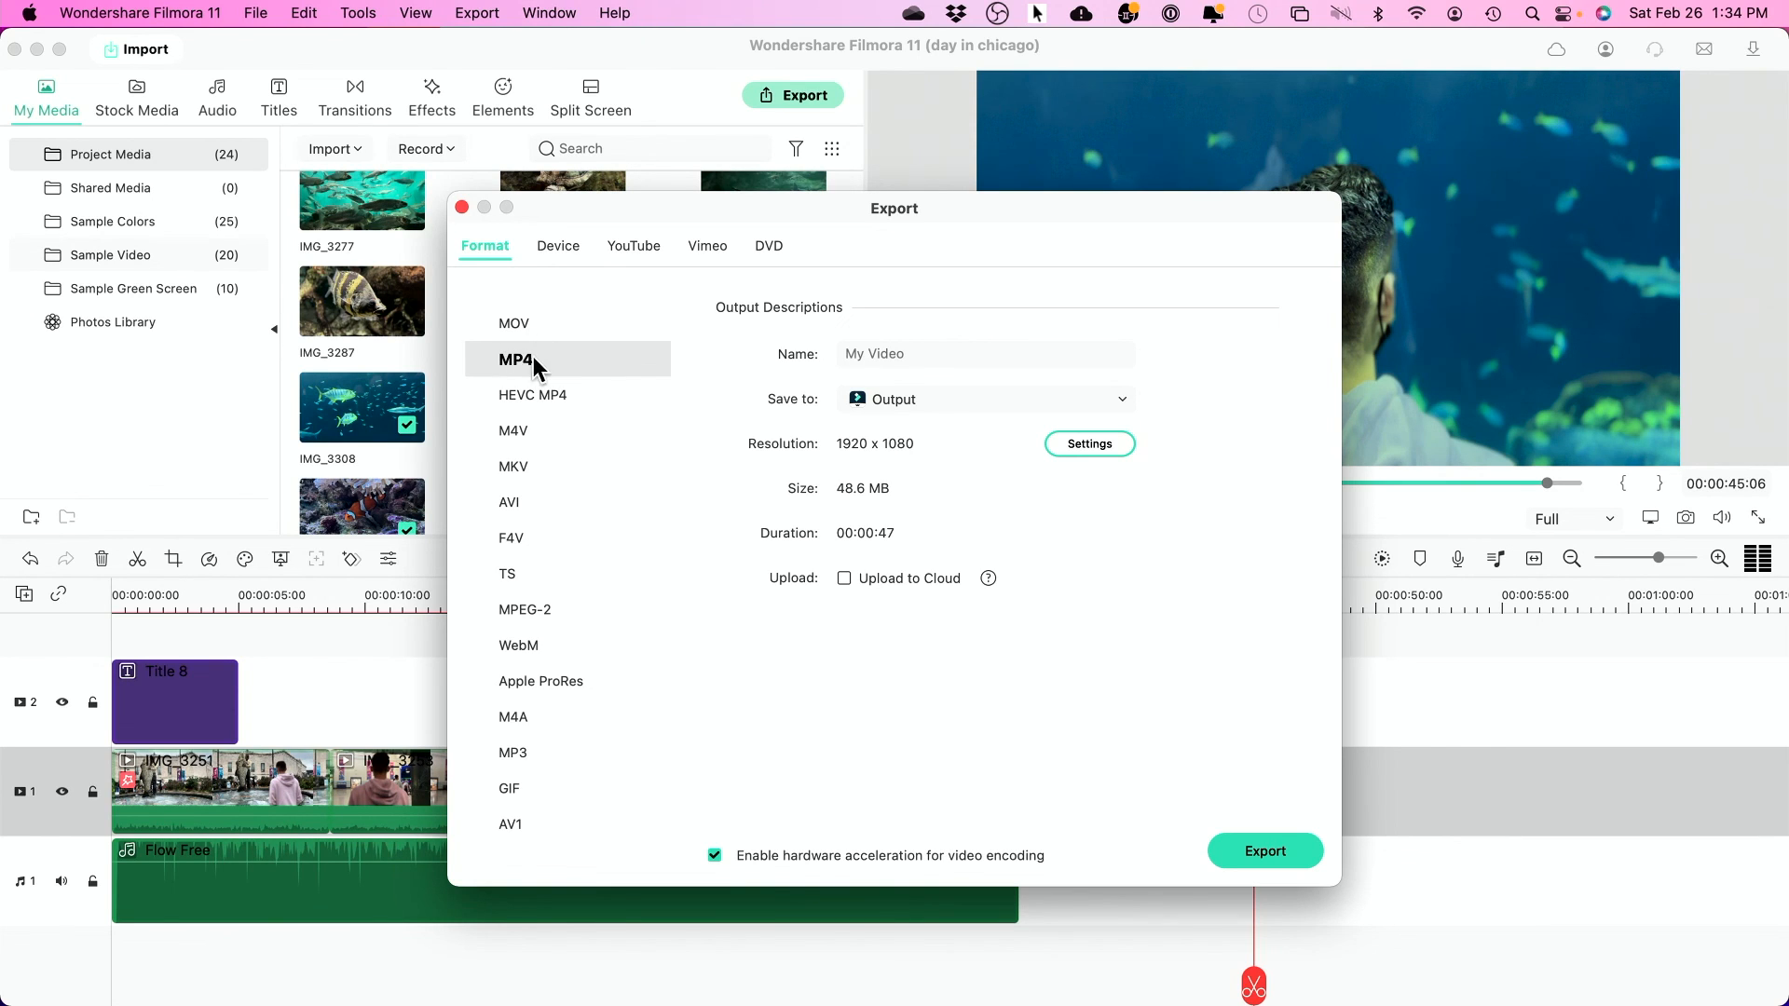
left_click(924, 401)
left_click(902, 410)
left_click(1251, 852)
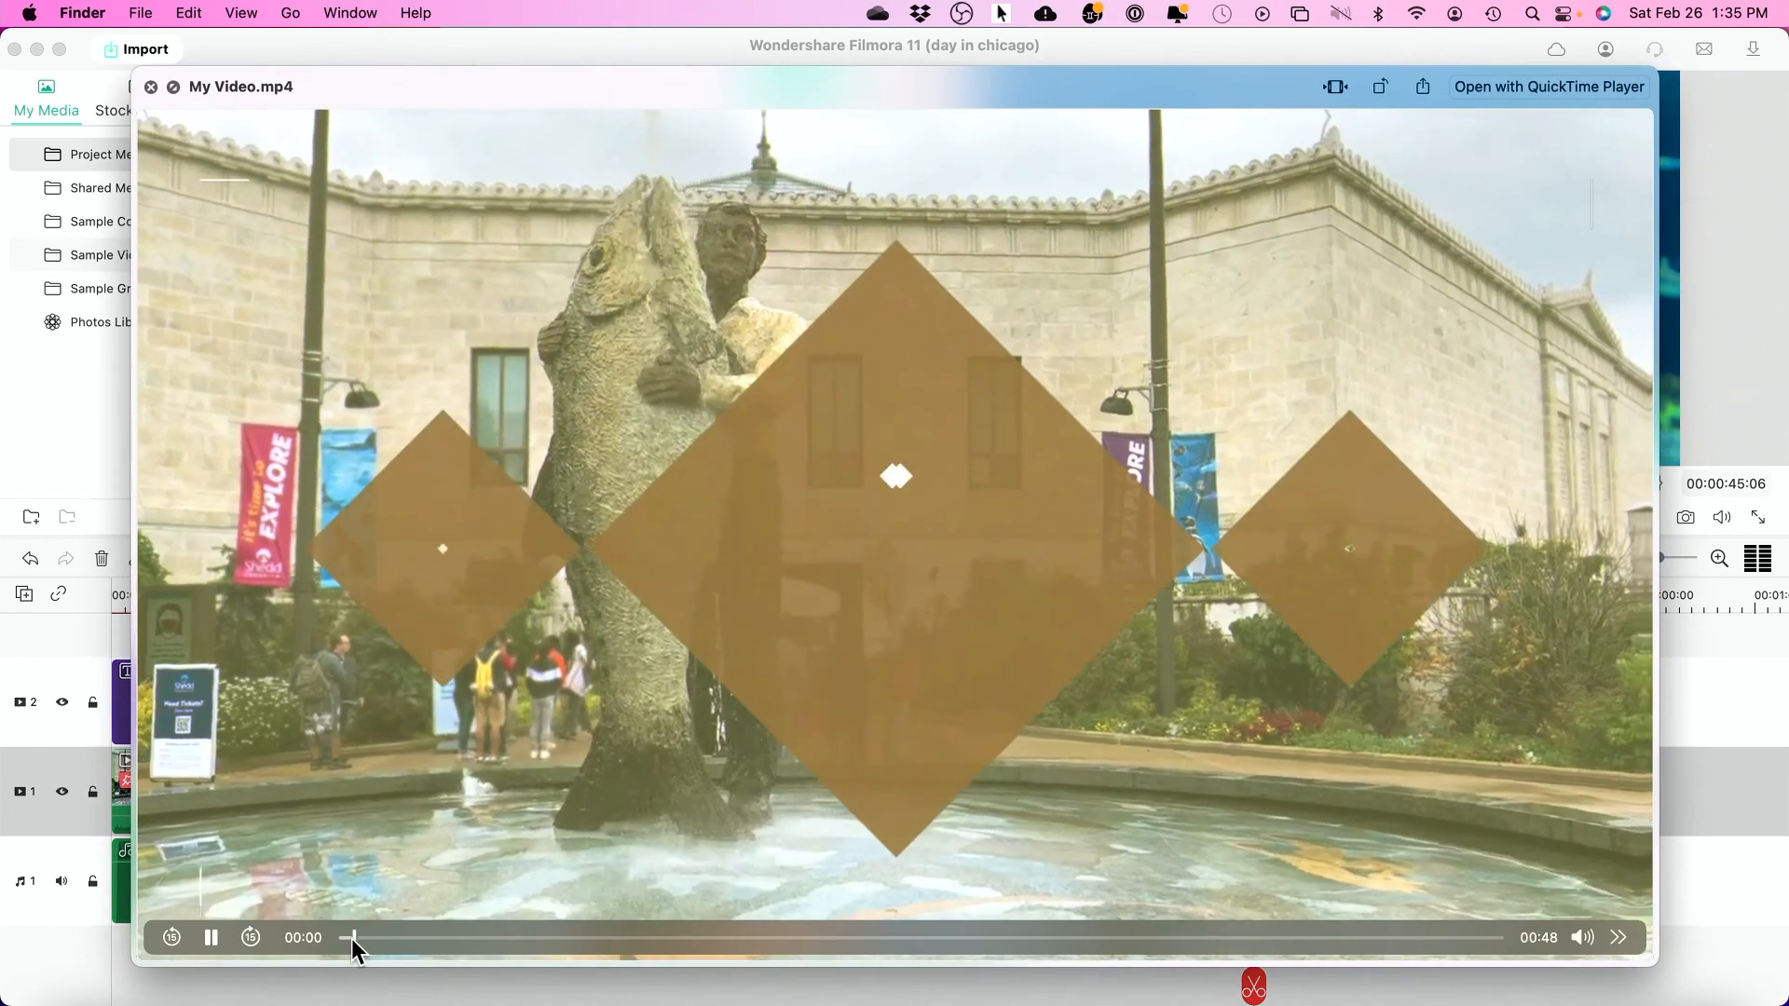
- Scrub through the exported My Video.mp4 in the Finder preview
left_click_drag(351, 937, 1260, 919)
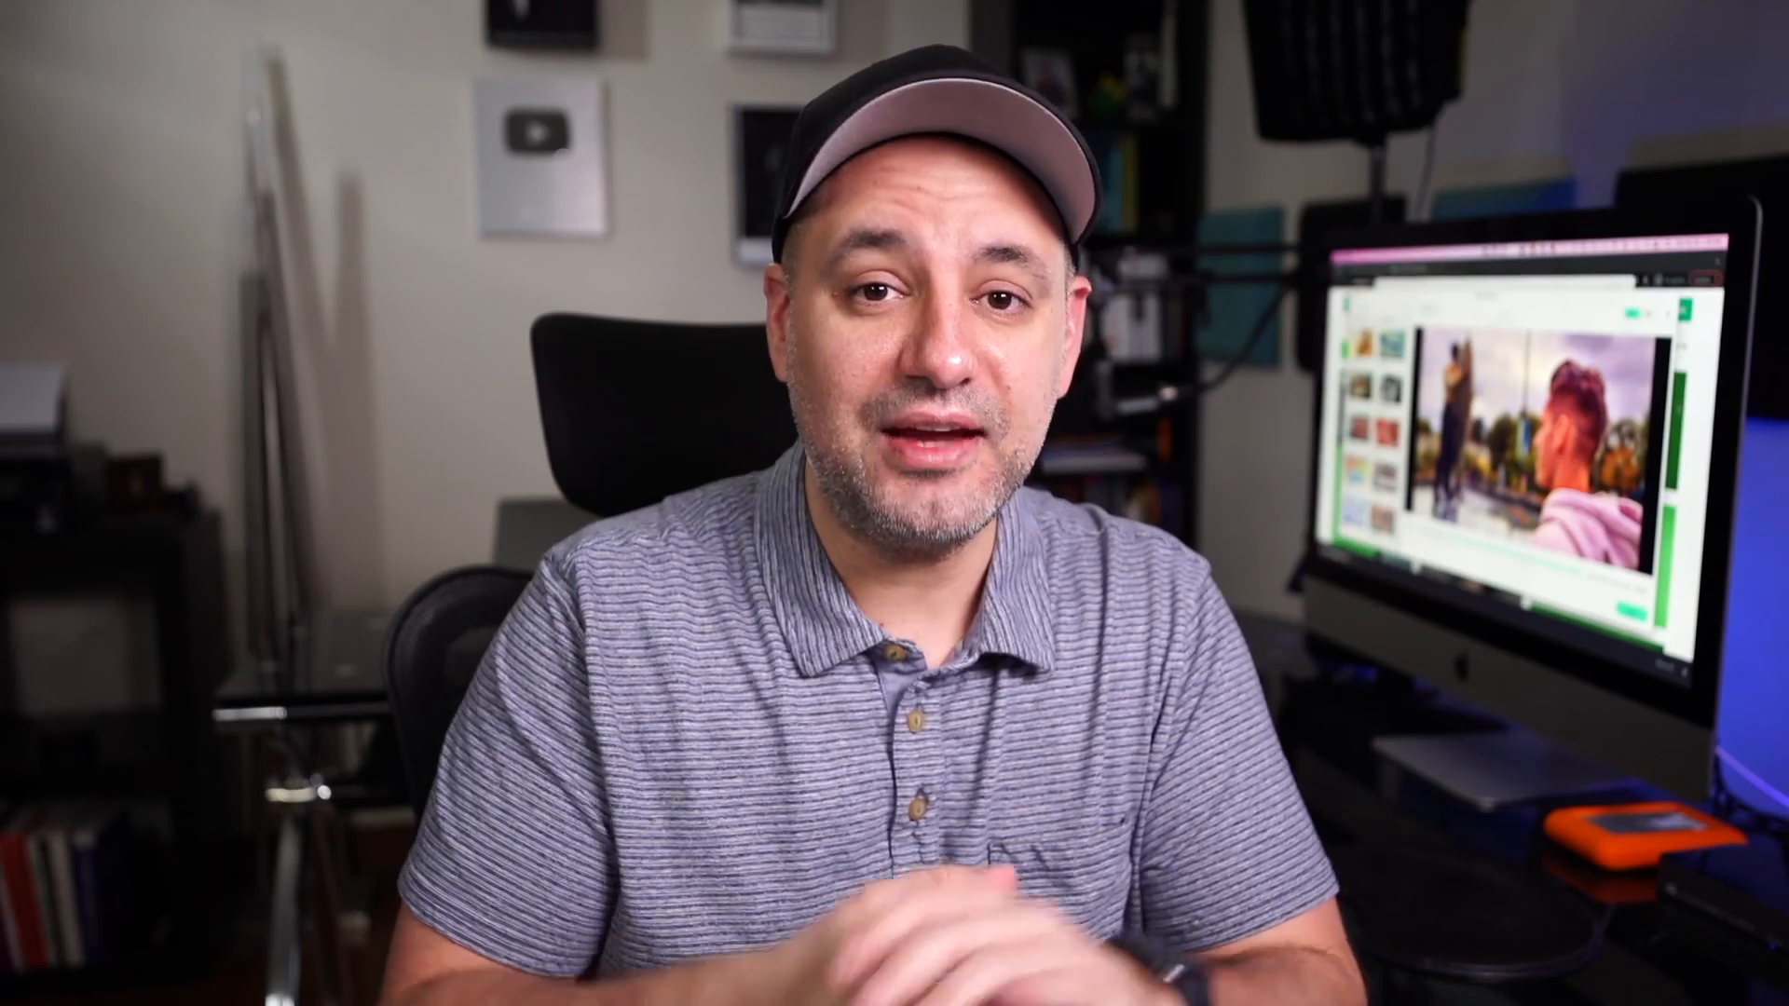